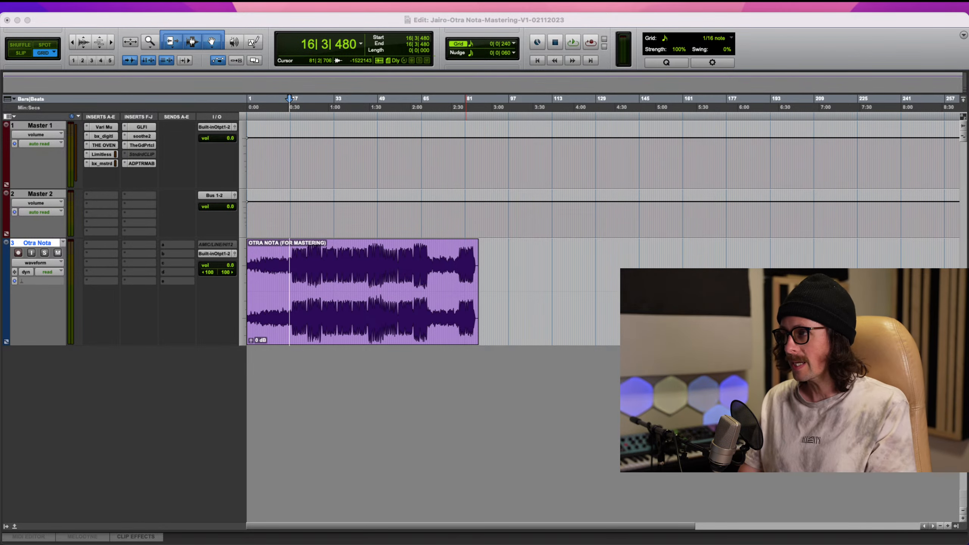
- Switch to Finder and close the Downloads window, keeping the Assets folder window open
{"action": "left_click", "coordinate": [594, 289]}
{"action": "key", "text": "super+Tab"}
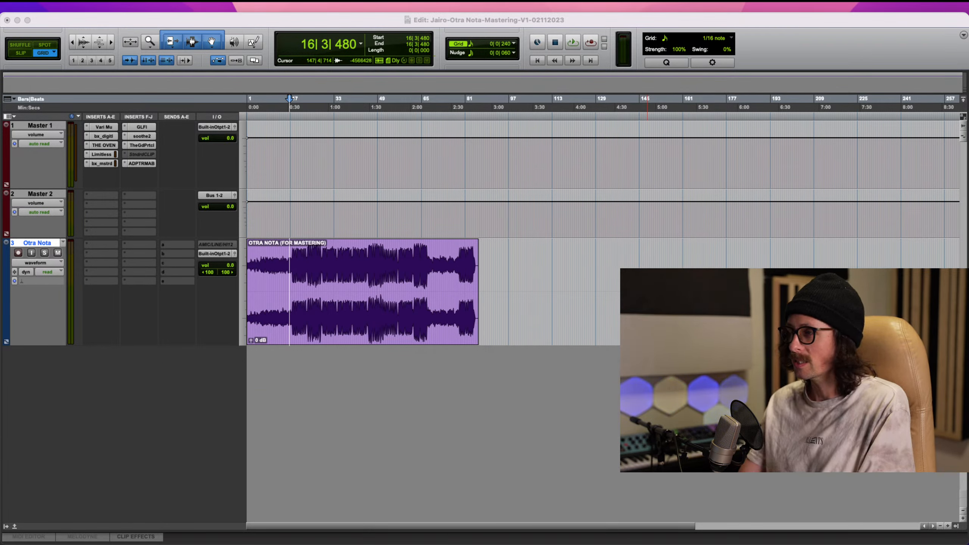
{"action": "left_click", "coordinate": [362, 476]}
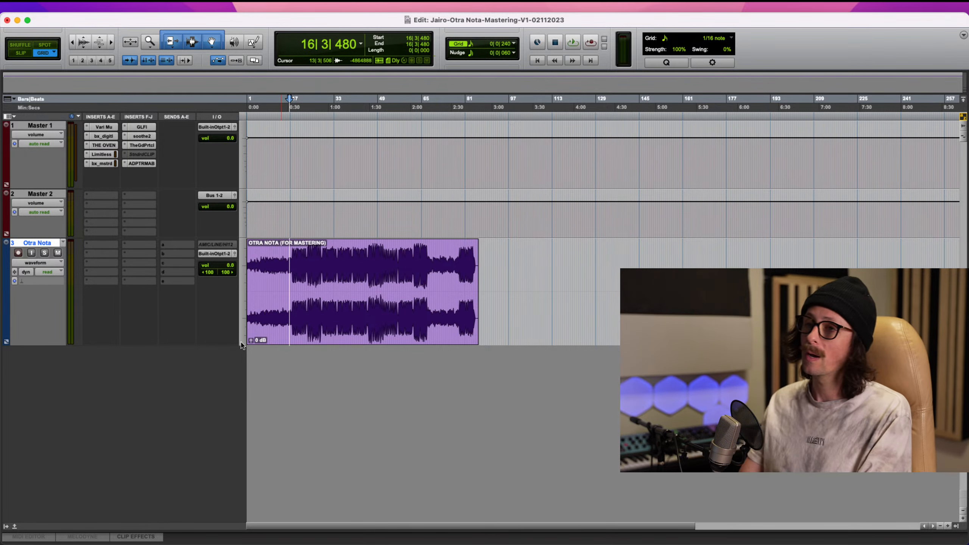
{"action": "key", "text": "super+bracketright"}
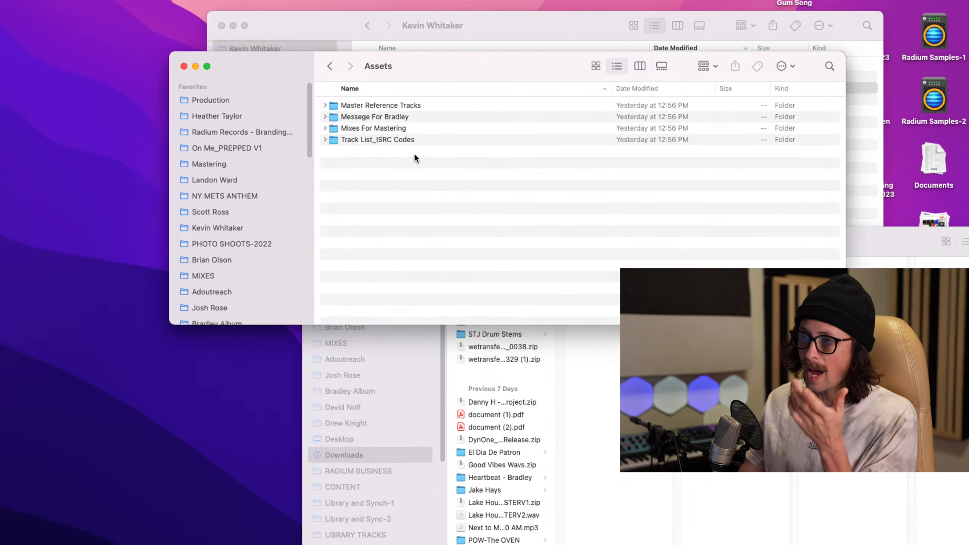
{"action": "left_click", "coordinate": [679, 355]}
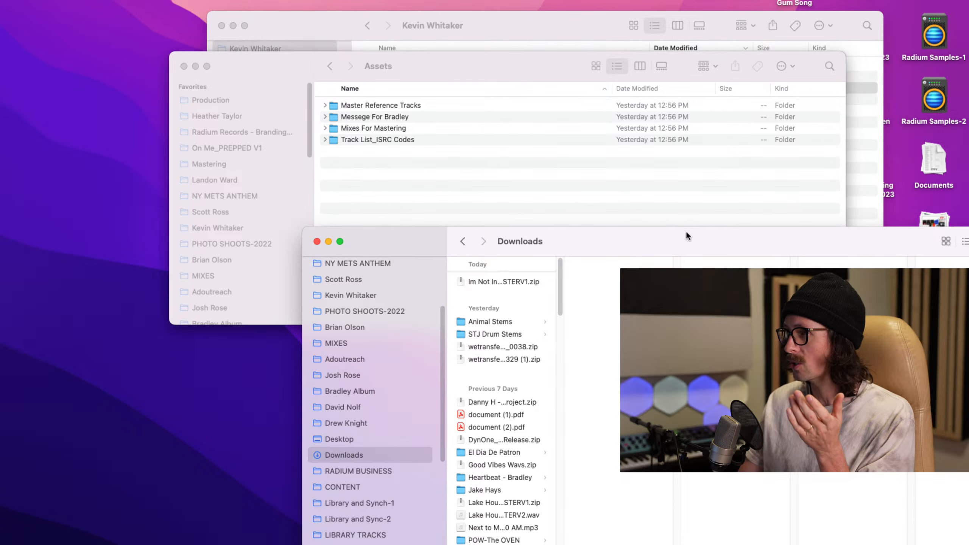
{"action": "left_click", "coordinate": [317, 241]}
{"action": "left_click", "coordinate": [83, 85]}
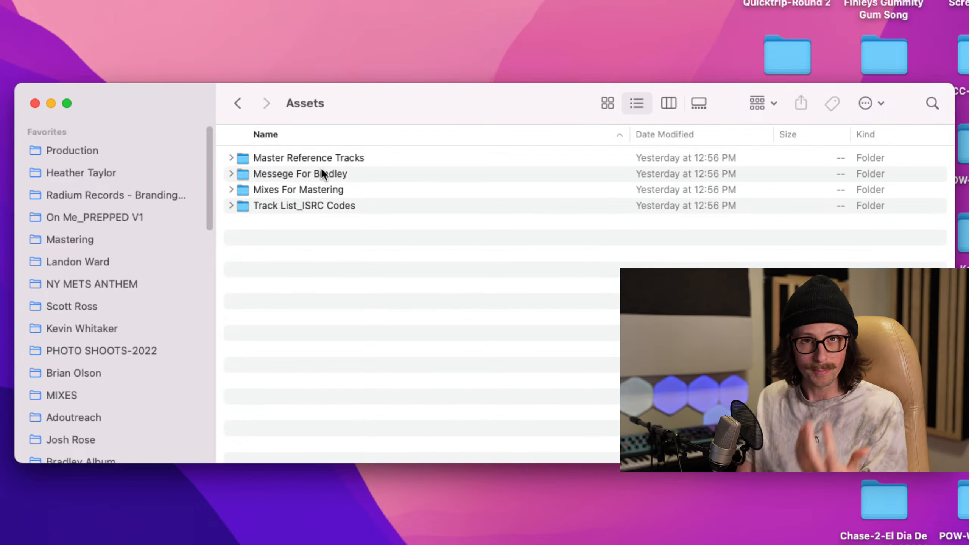
- Look through the WAV files in the Master Reference Tracks folder and collapse the folder again
{"action": "left_click", "coordinate": [341, 156]}
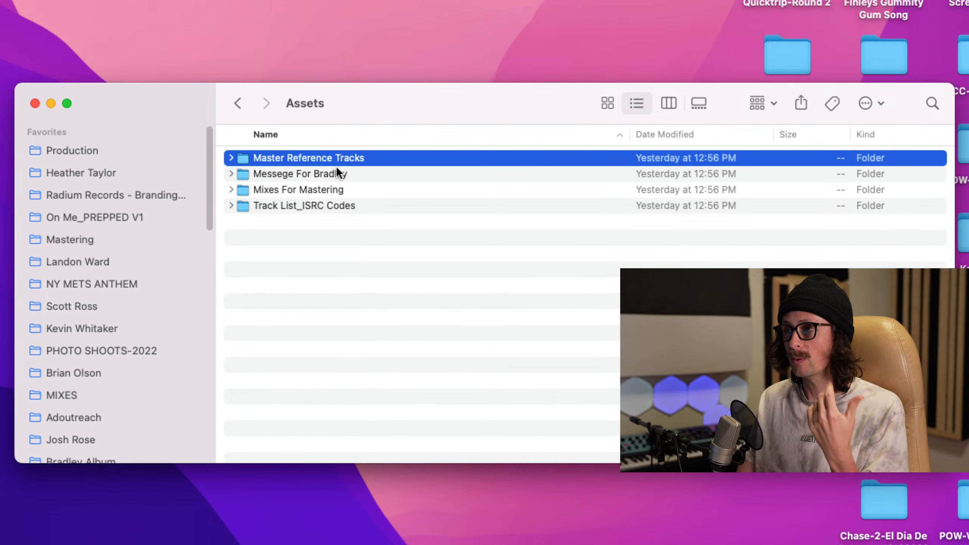
{"action": "key", "text": "Right"}
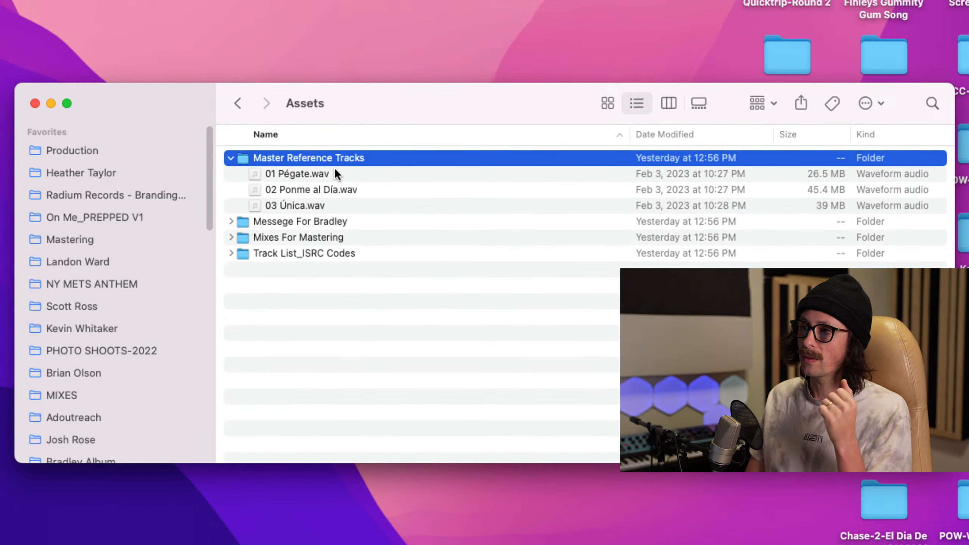
{"action": "key", "text": "Left"}
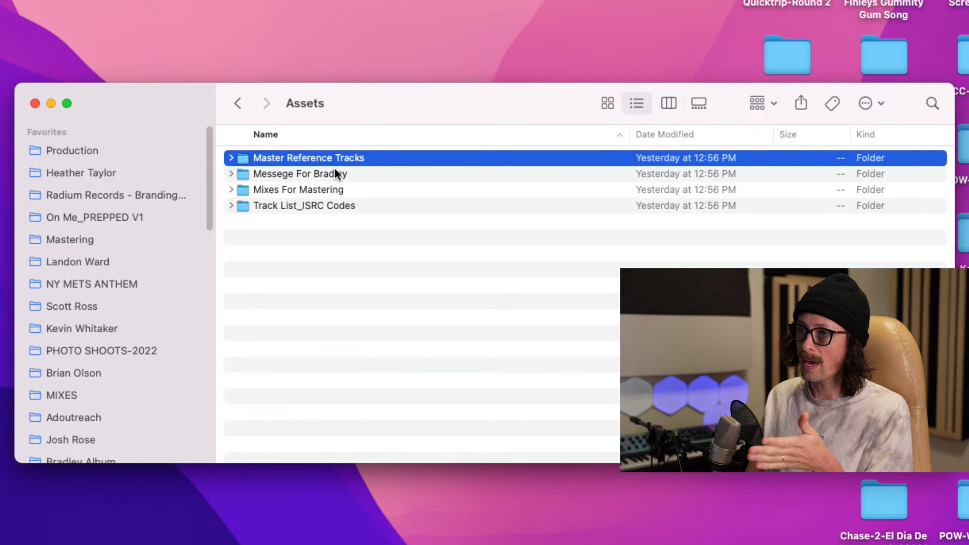
{"action": "key", "text": "Right"}
{"action": "key", "text": "Down"}
{"action": "key", "text": "Down"}
{"action": "key", "text": "Down"}
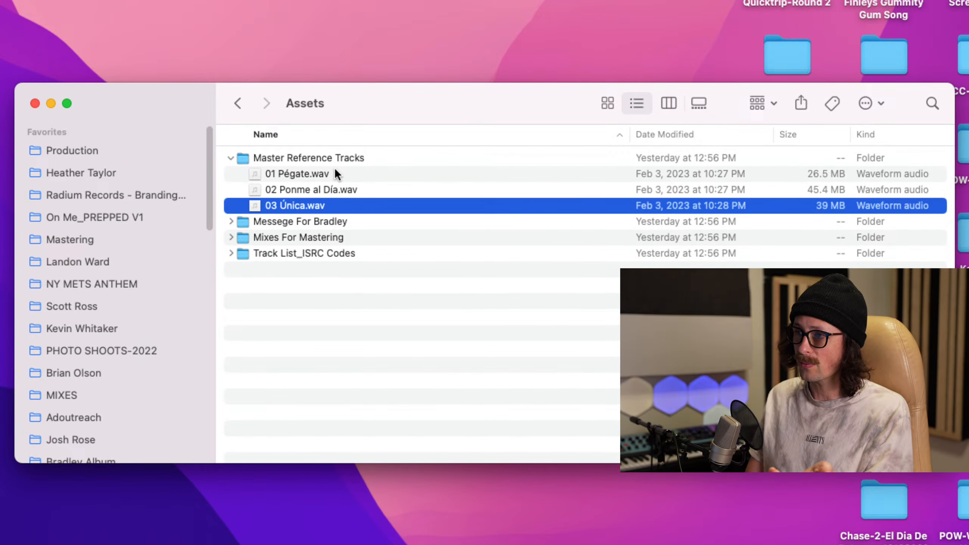
{"action": "key", "text": "Up"}
{"action": "key", "text": "Up"}
{"action": "key", "text": "Up"}
{"action": "key", "text": "Left"}
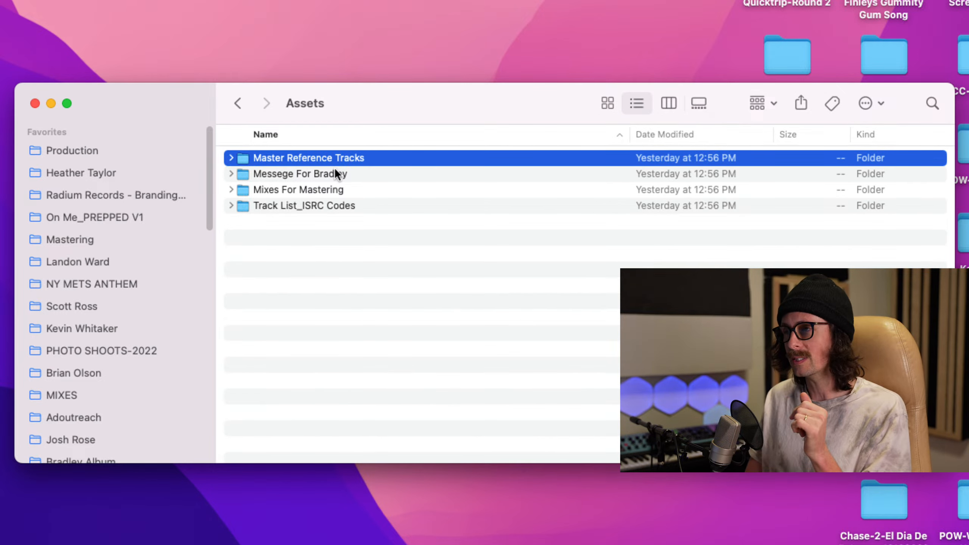
- Preview the client's message PDF and read the mastering instructions, including the passage naming the reference tracks
{"action": "left_click", "coordinate": [334, 173]}
{"action": "key", "text": "Right"}
{"action": "key", "text": "Down"}
{"action": "key", "text": "space"}
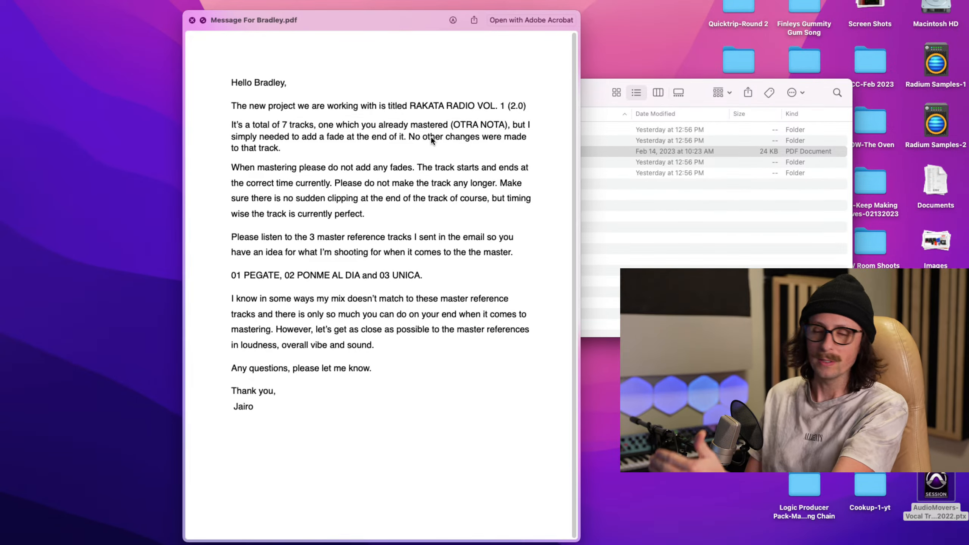
{"action": "key", "text": "space"}
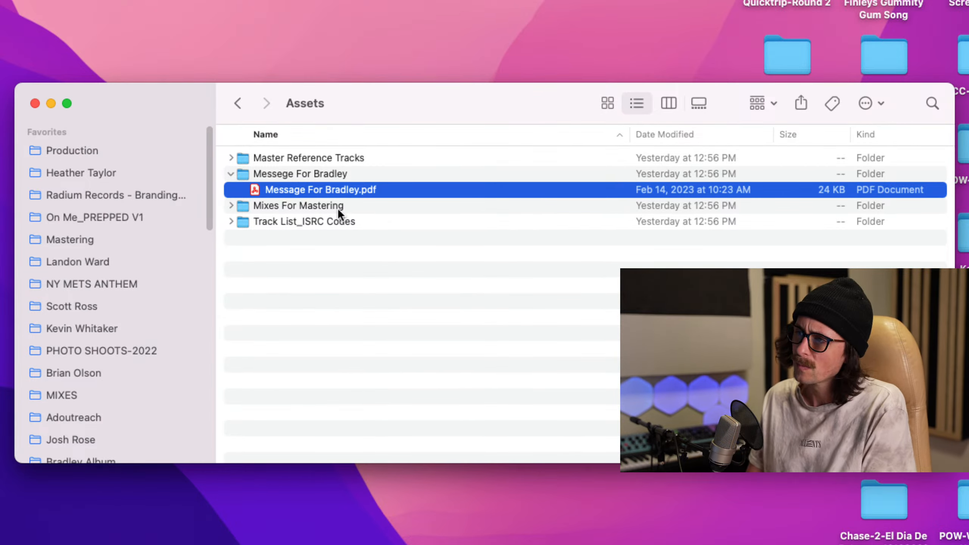
{"action": "key", "text": "space"}
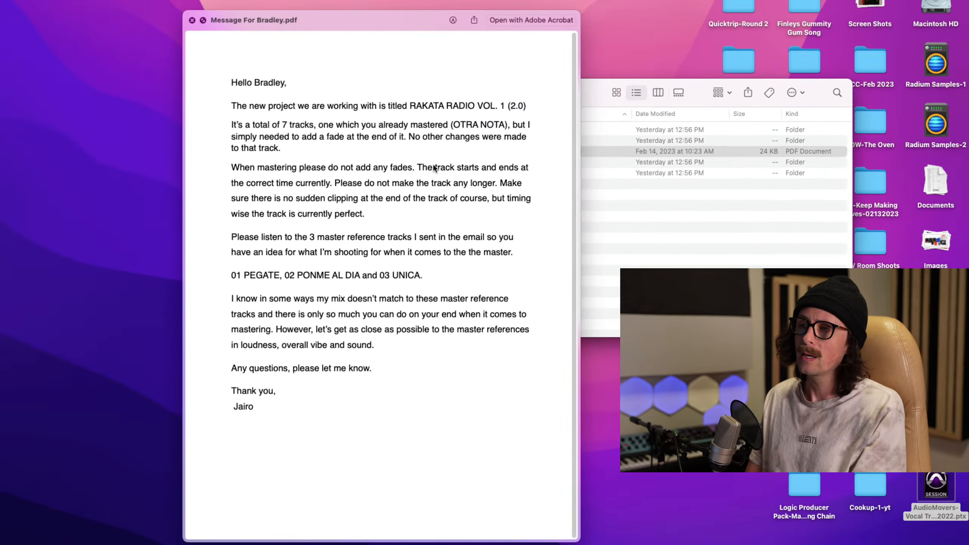
{"action": "left_click_drag", "start_coordinate": [232, 274], "coordinate": [457, 300]}
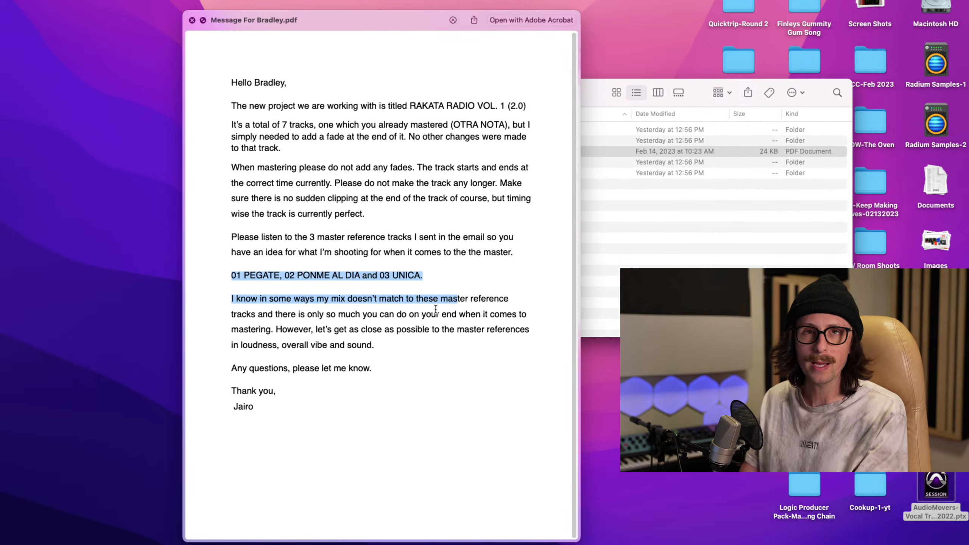
{"action": "key", "text": "space"}
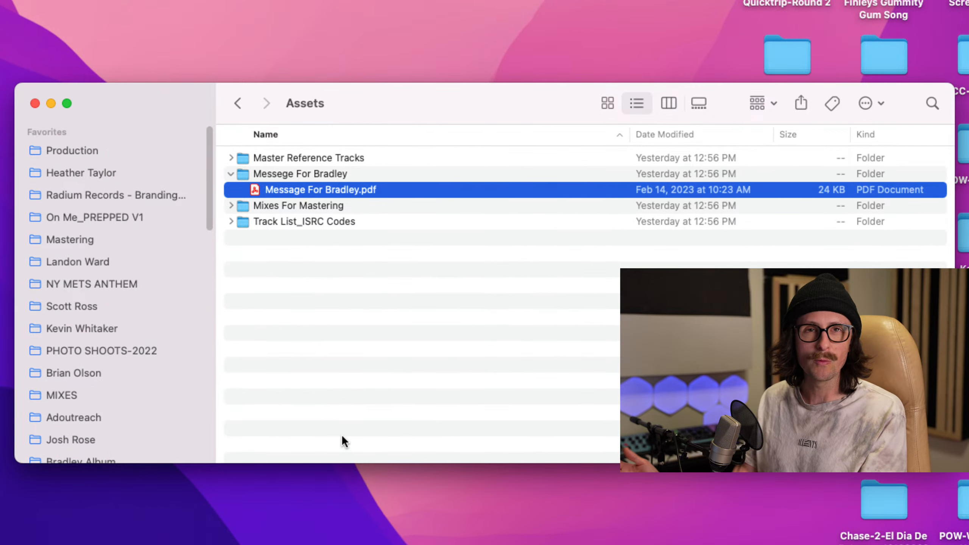
- Collapse the client message folder and examine the WAV mixes inside the Mixes For Mastering folder
{"action": "key", "text": "Left"}
{"action": "key", "text": "Left"}
{"action": "key", "text": "Down"}
{"action": "key", "text": "Right"}
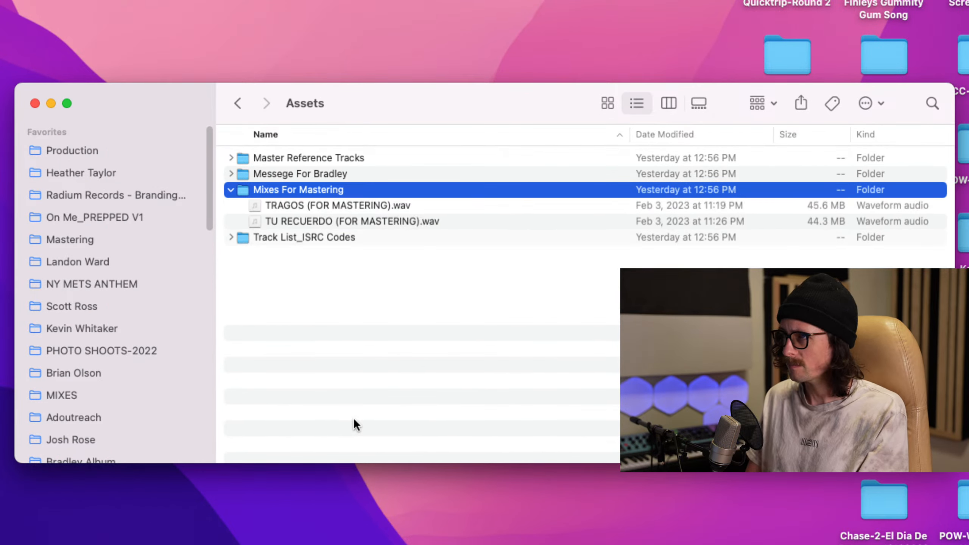
{"action": "key", "text": "Down"}
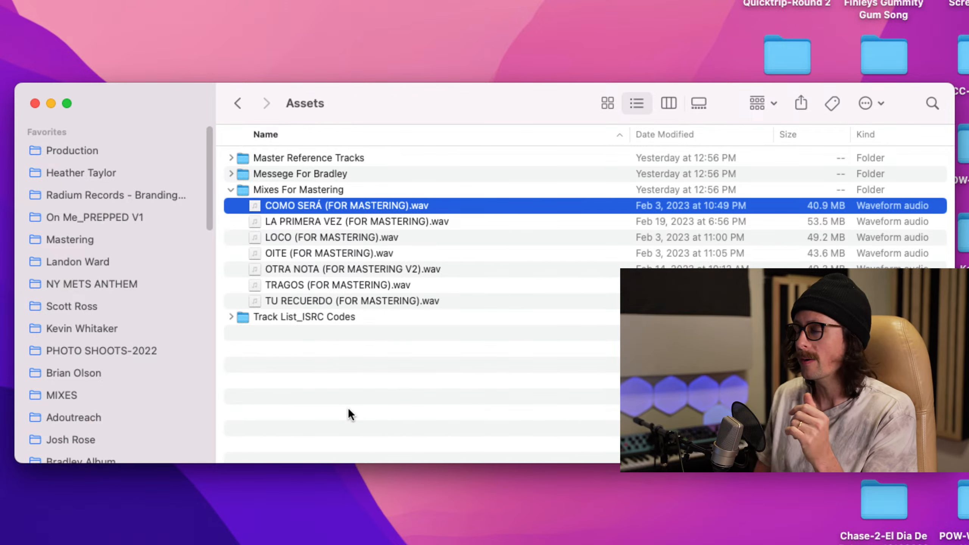
{"action": "key", "text": "Up"}
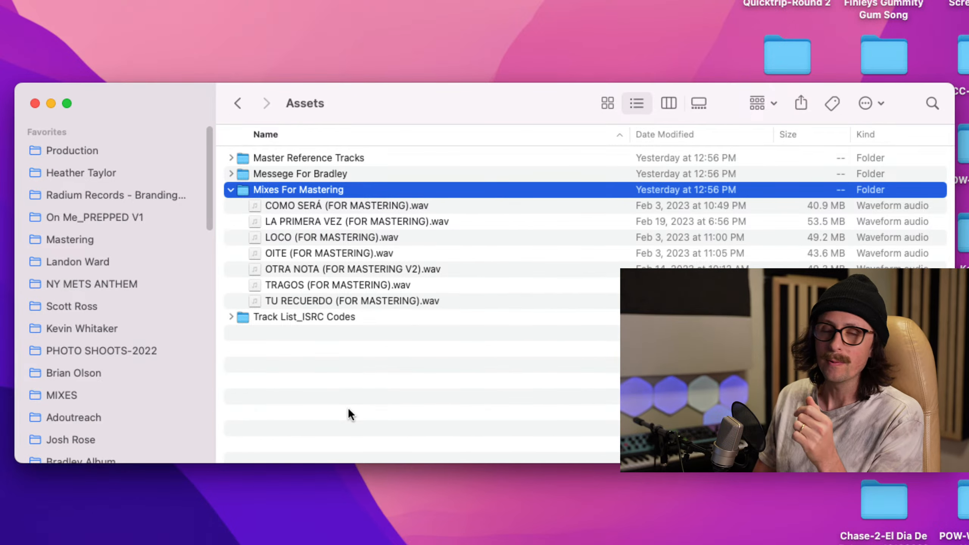
- Import all seven WAV mixes, from COMO SERÁ through TU RECUERDO, from Mixes For Mastering into the Pro Tools mastering session
{"action": "key", "text": "Down"}
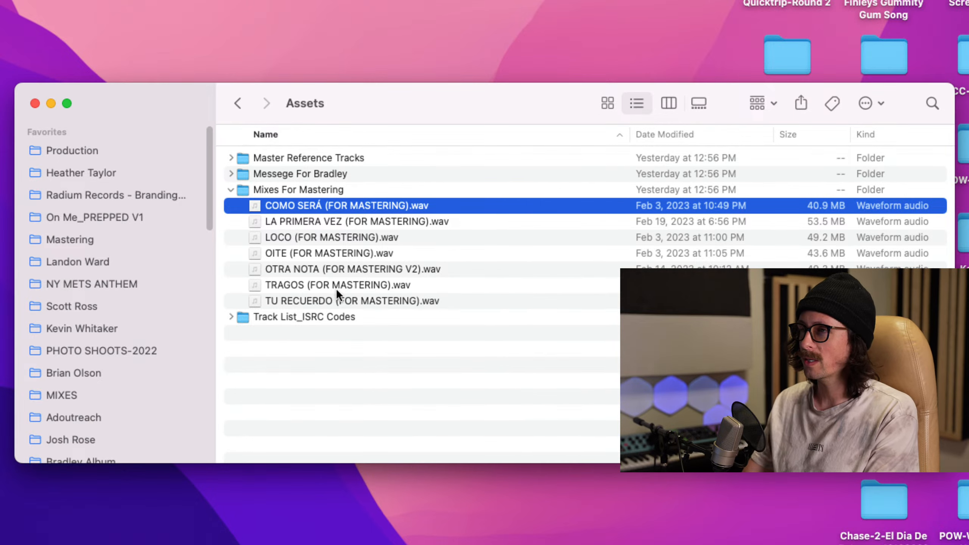
{"action": "left_click", "coordinate": [336, 300], "text": "shift"}
{"action": "left_click_drag", "start_coordinate": [323, 207], "coordinate": [40, 519]}
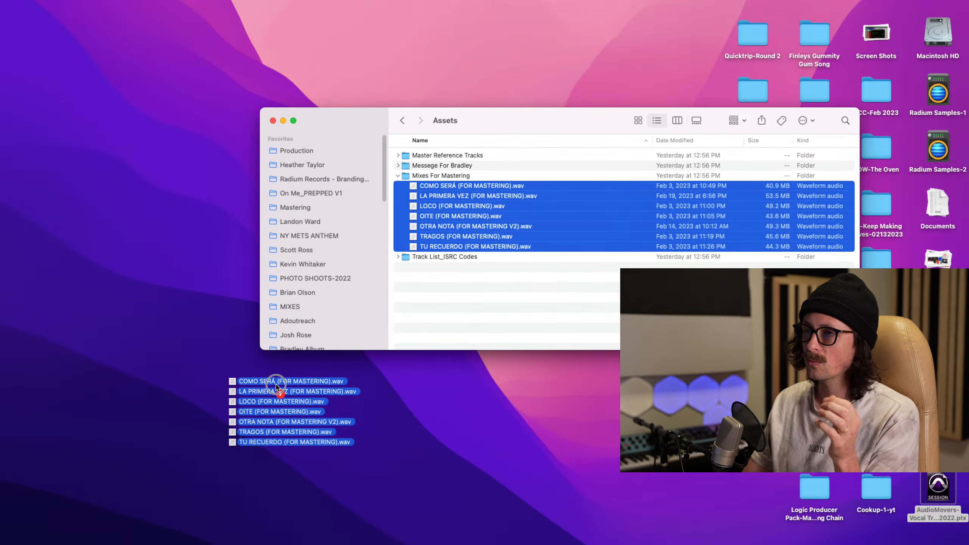
{"action": "left_click_drag", "start_coordinate": [276, 385], "coordinate": [263, 390]}
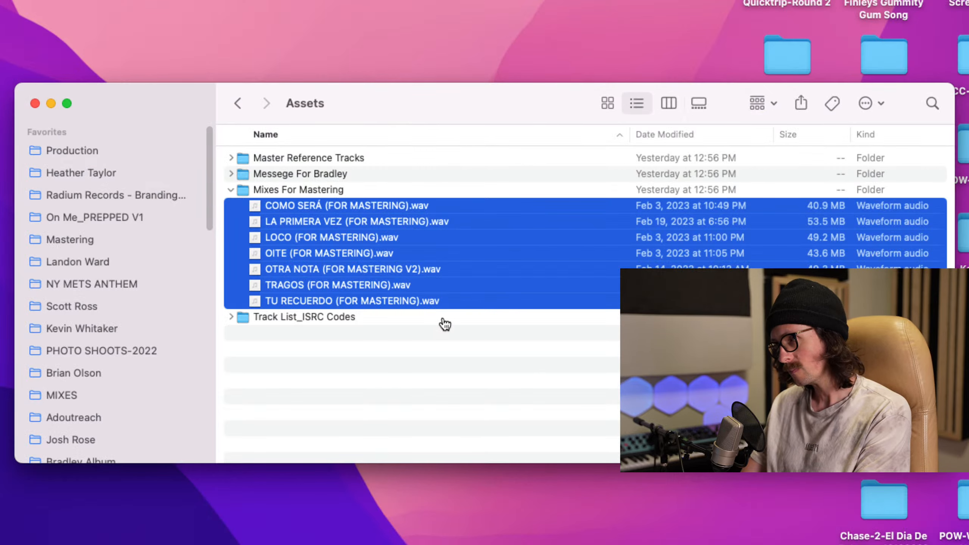
- Expand the Track List_ISRC Codes folder and preview its PDF to read the album's track order and ISRC codes
{"action": "key", "text": "Down"}
{"action": "key", "text": "Right"}
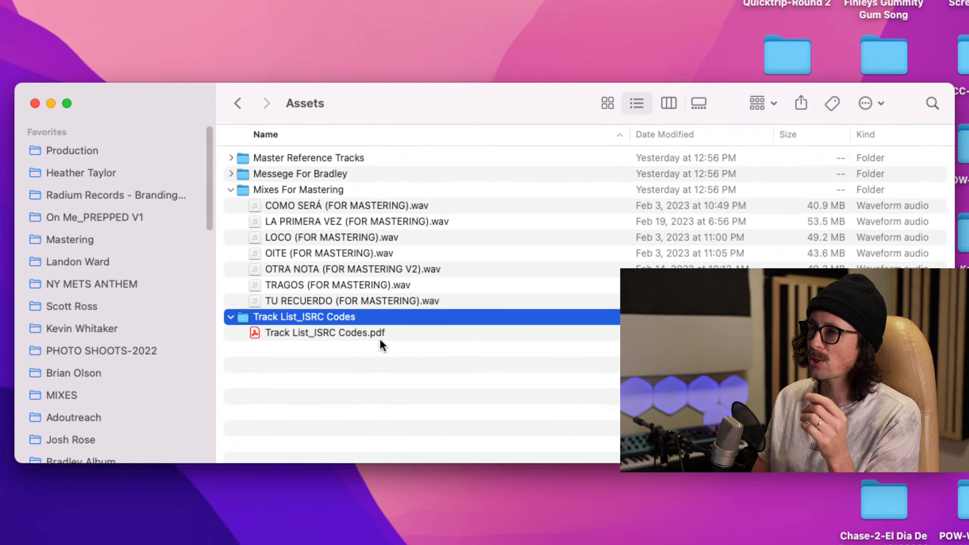
{"action": "left_click", "coordinate": [380, 338]}
{"action": "key", "text": "space"}
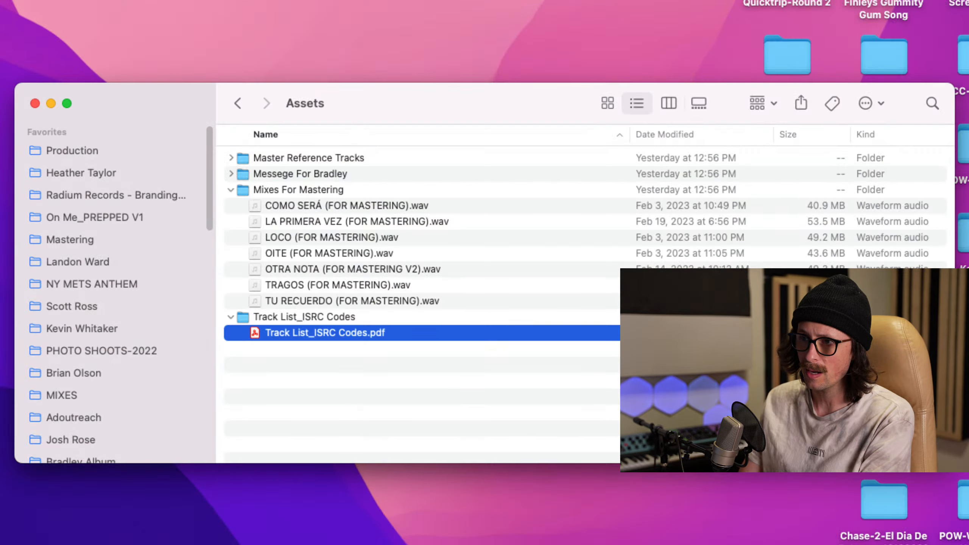
{"action": "key", "text": "space"}
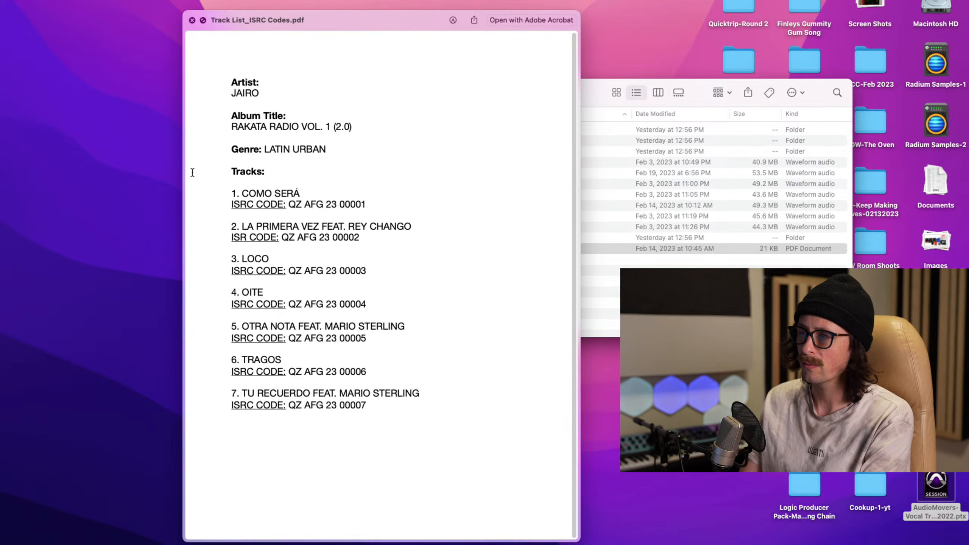
{"action": "key", "text": "space"}
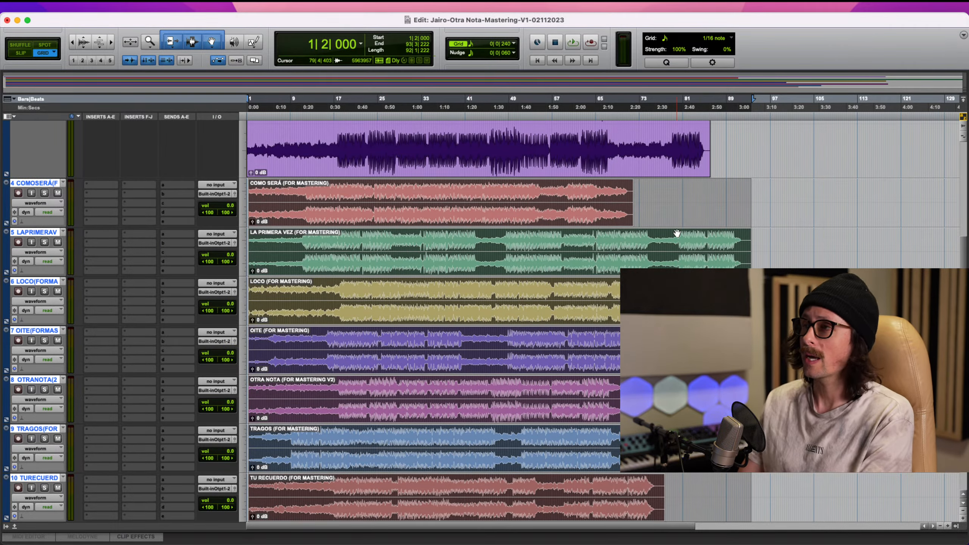
- Hide the original Otra Nota track above the imported mixes and make it inactive
{"action": "left_click", "coordinate": [496, 244]}
{"action": "scroll", "coordinate": [393, 180], "scroll_direction": "up", "scroll_amount": 4}
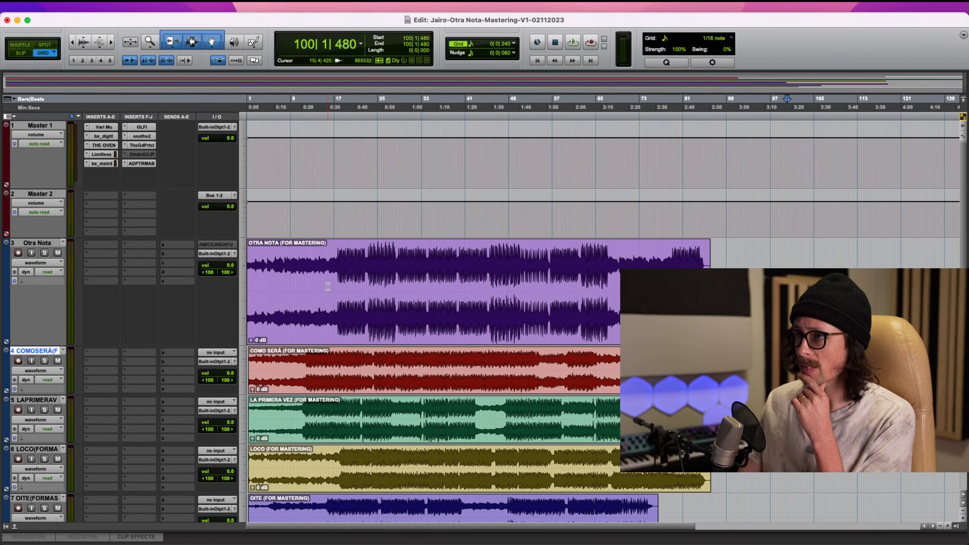
{"action": "left_click", "coordinate": [285, 306]}
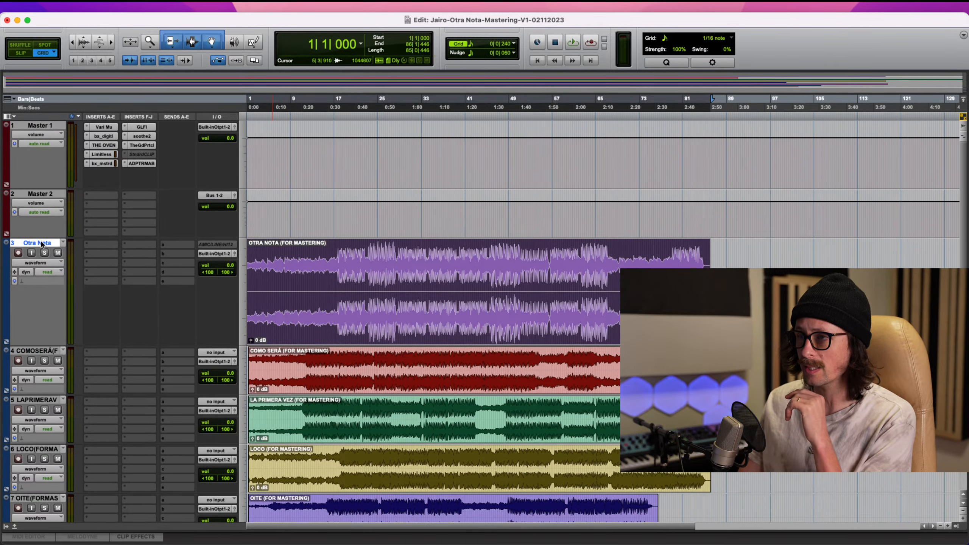
{"action": "scroll", "coordinate": [356, 332], "scroll_direction": "down", "scroll_amount": 5}
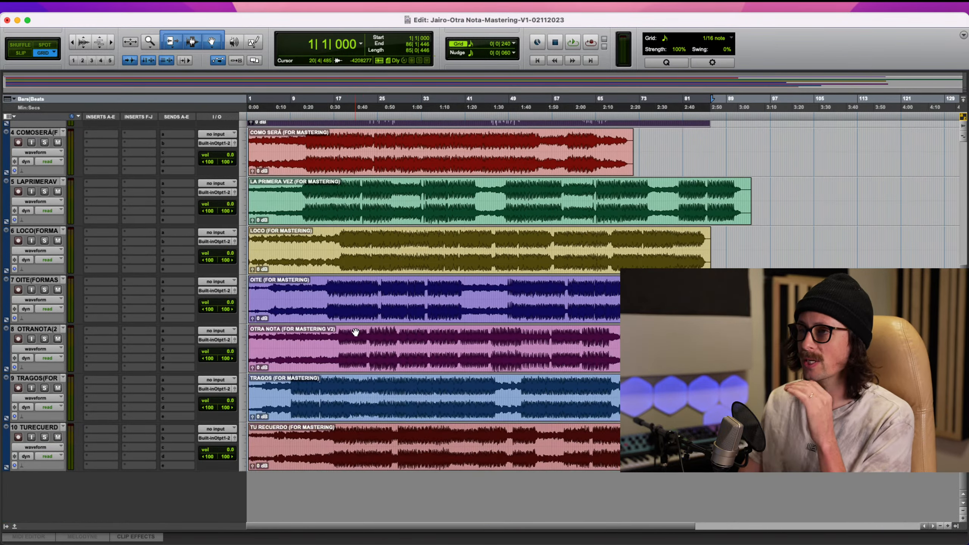
{"action": "scroll", "coordinate": [524, 380], "scroll_direction": "up", "scroll_amount": 5}
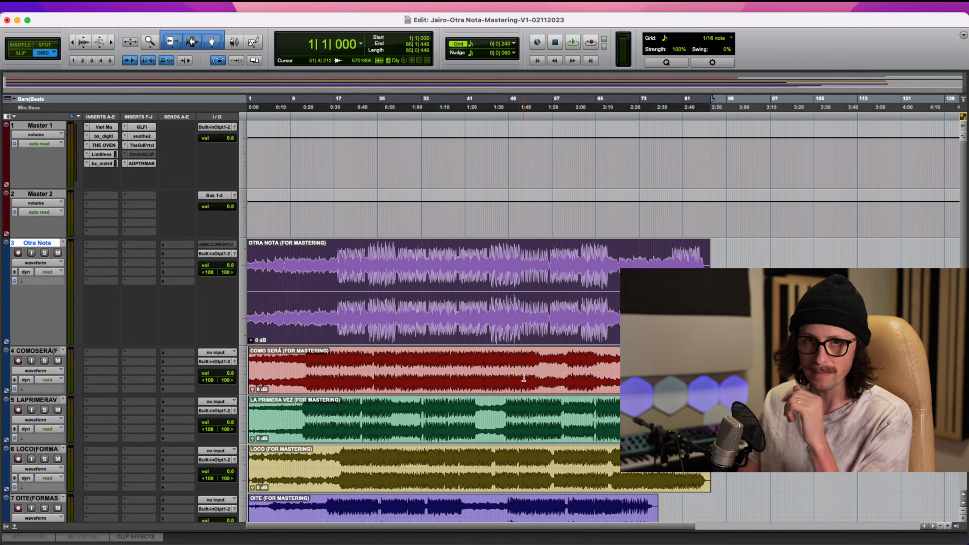
{"action": "right_click", "coordinate": [28, 243]}
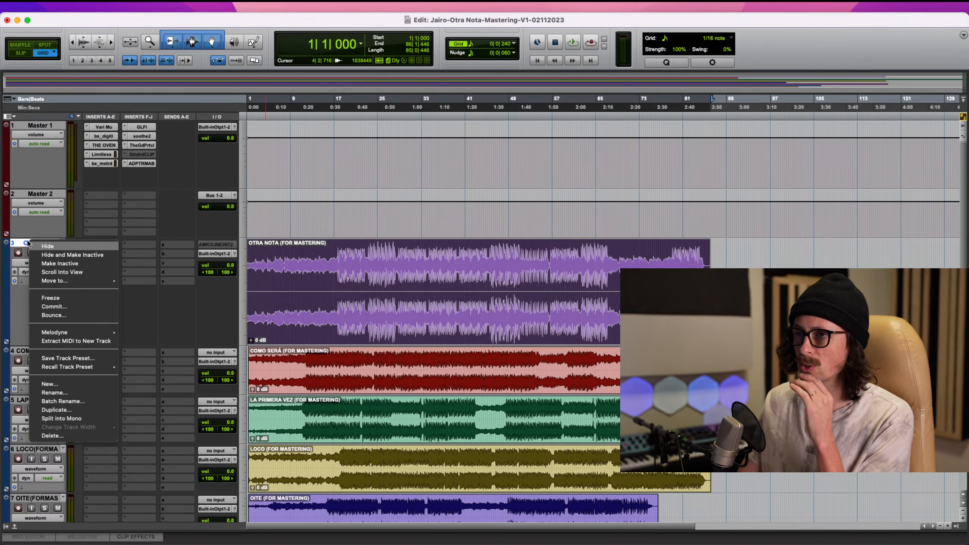
{"action": "left_click", "coordinate": [61, 255]}
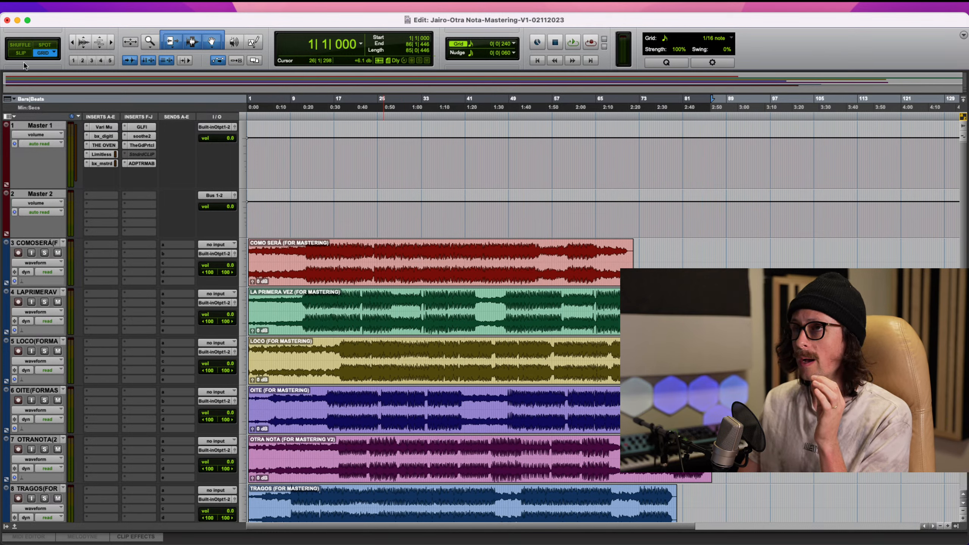
- In Shuffle mode, move the LA PRIMERA VEZ clip directly after the COMO SERÁ clip and back to the start of its own track
{"action": "left_click", "coordinate": [22, 45]}
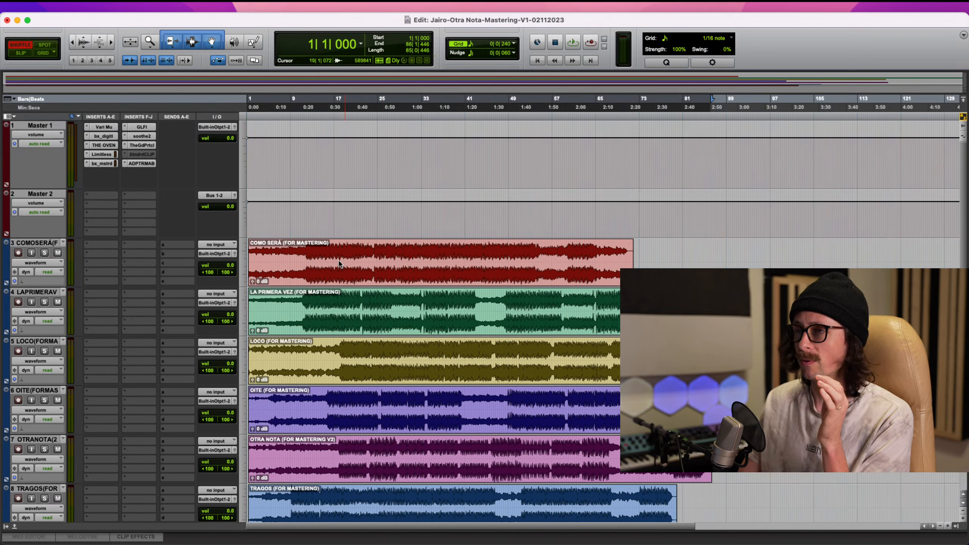
{"action": "double_click", "coordinate": [503, 316]}
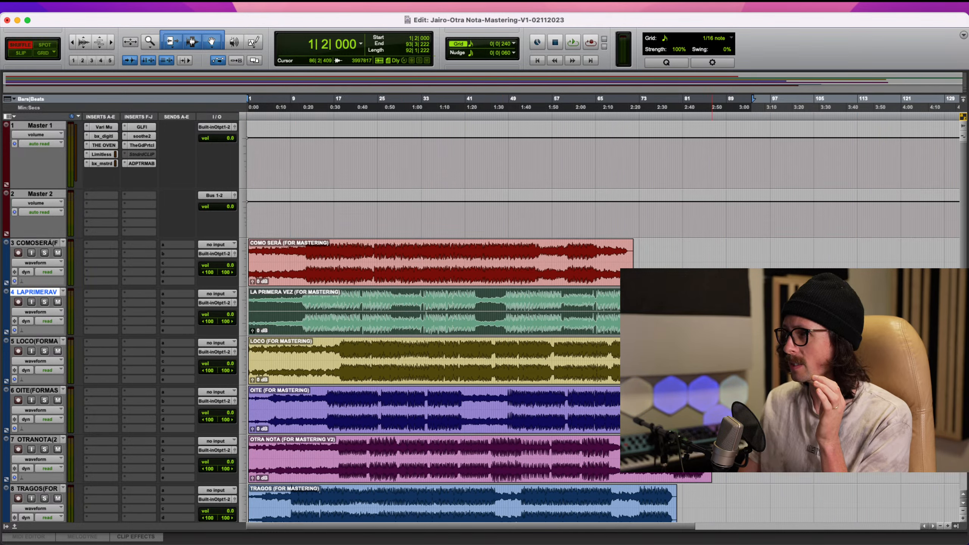
{"action": "left_click", "coordinate": [579, 310]}
{"action": "left_click_drag", "start_coordinate": [457, 325], "coordinate": [717, 262]}
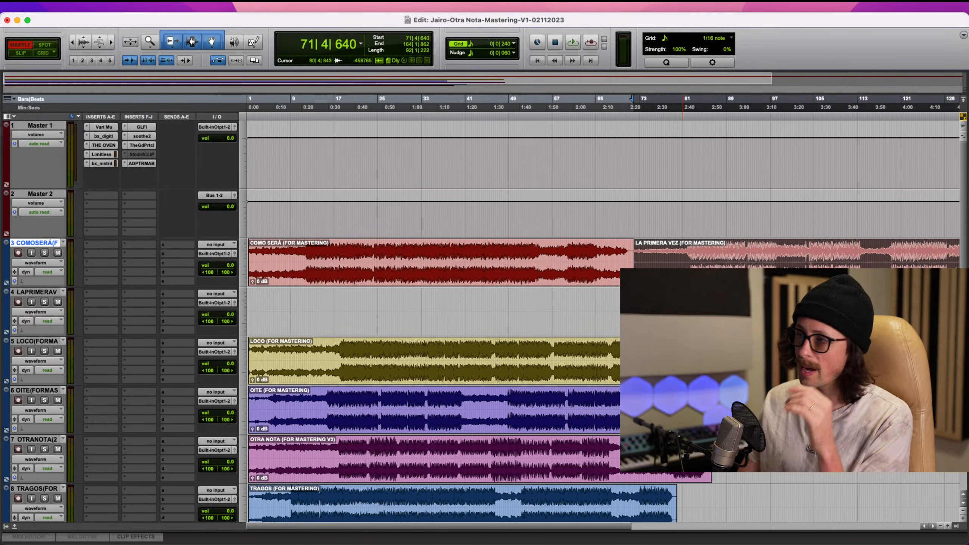
{"action": "left_click_drag", "start_coordinate": [703, 275], "coordinate": [680, 313]}
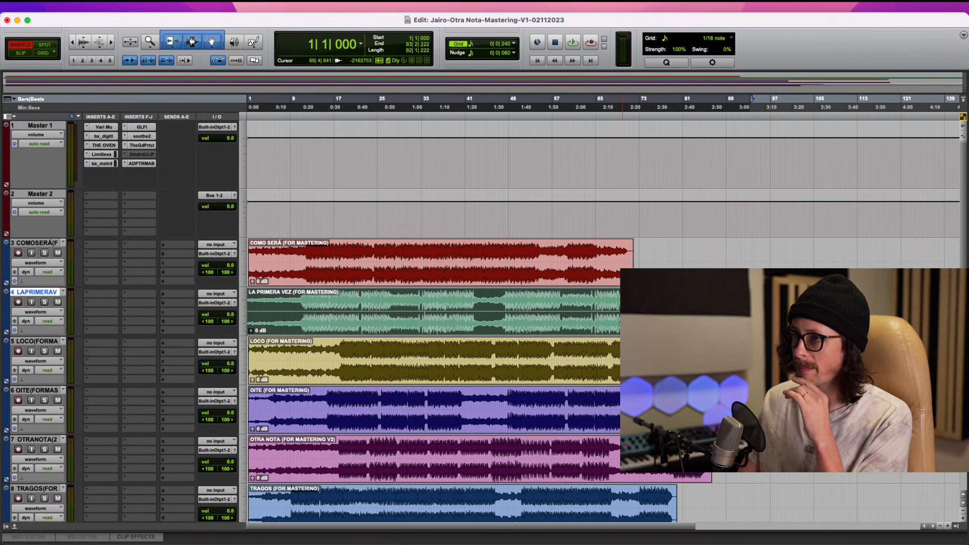
- In Shuffle mode, place the LA PRIMERA VEZ, LOCO, OITE and OTRA NOTA clips end to end after COMO SERÁ on its track
{"action": "left_click_drag", "start_coordinate": [681, 314], "coordinate": [736, 258]}
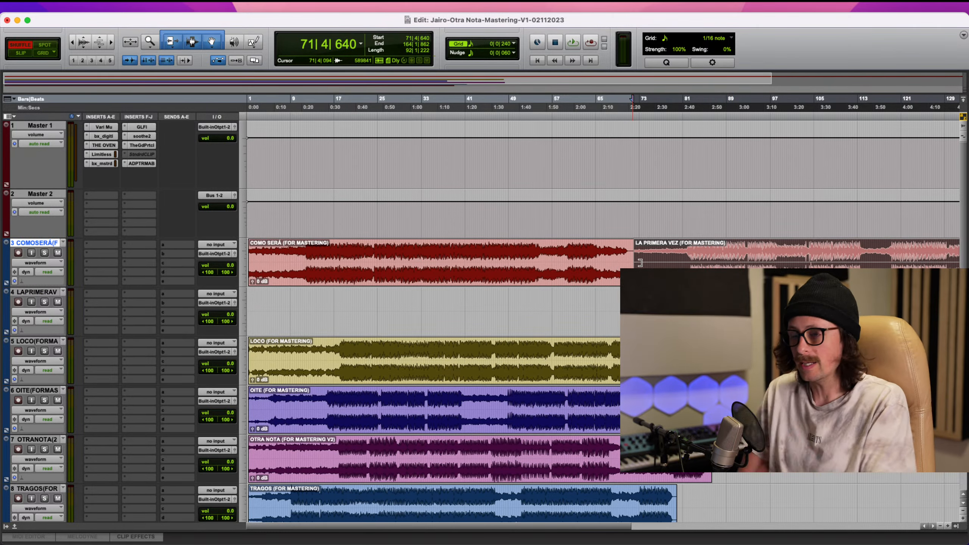
{"action": "key", "text": "r"}
{"action": "key", "text": "r"}
{"action": "key", "text": "r"}
{"action": "left_click_drag", "start_coordinate": [291, 358], "coordinate": [426, 264]}
{"action": "left_click_drag", "start_coordinate": [275, 416], "coordinate": [515, 255]}
{"action": "left_click_drag", "start_coordinate": [289, 482], "coordinate": [567, 260]}
- Append the TRAGOS and TU RECUERDO clips to the COMO SERÁ track and check the song order against the Track List_ISRC Codes PDF
{"action": "scroll", "coordinate": [416, 437], "scroll_direction": "down", "scroll_amount": 3}
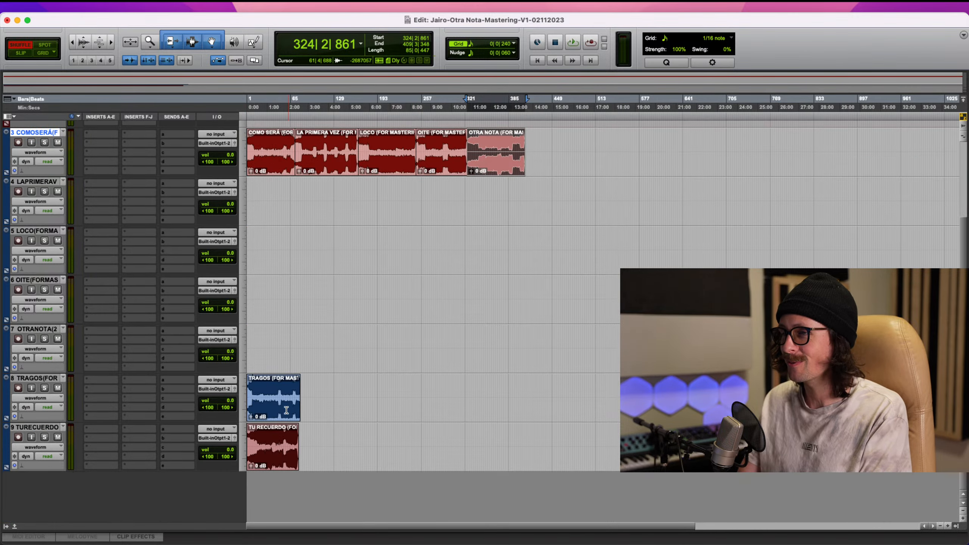
{"action": "left_click_drag", "start_coordinate": [304, 379], "coordinate": [598, 141]}
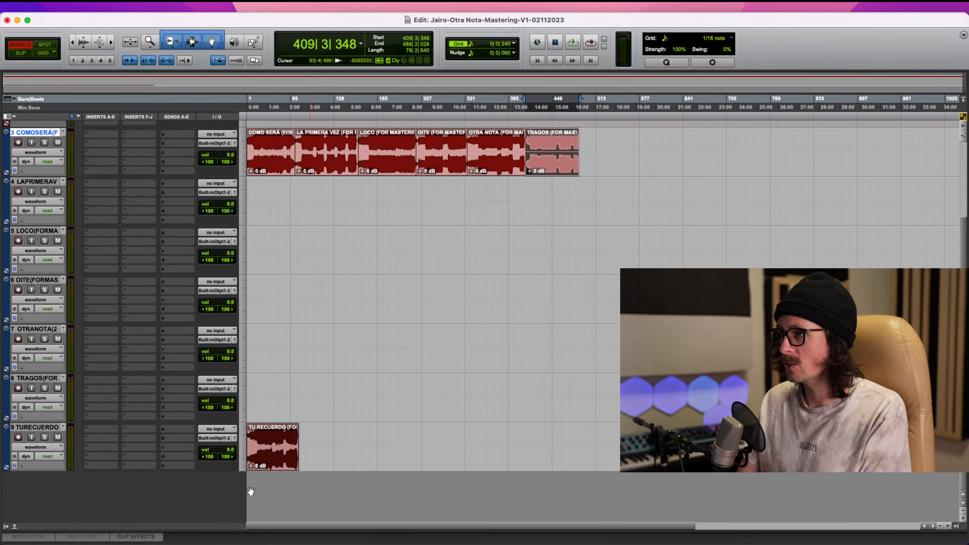
{"action": "left_click_drag", "start_coordinate": [284, 454], "coordinate": [737, 170]}
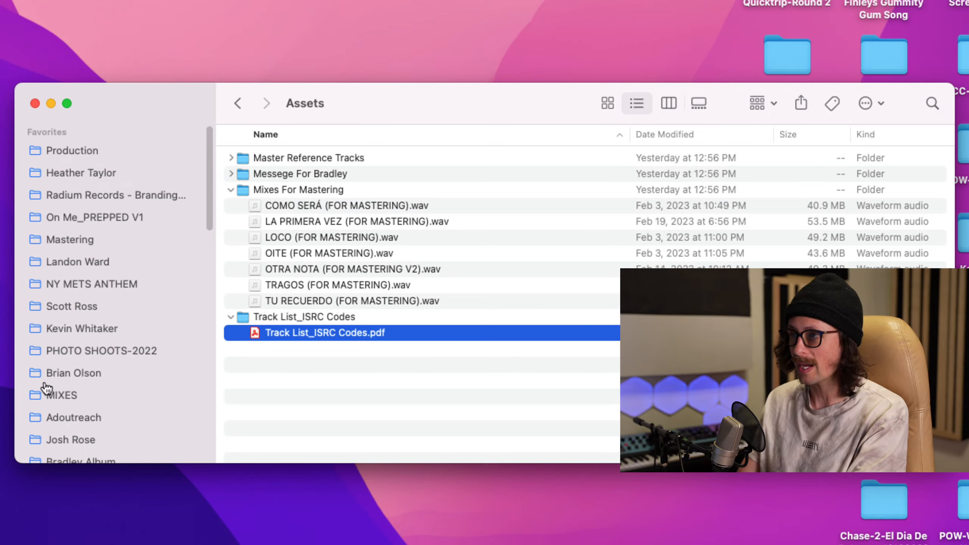
{"action": "key", "text": "space"}
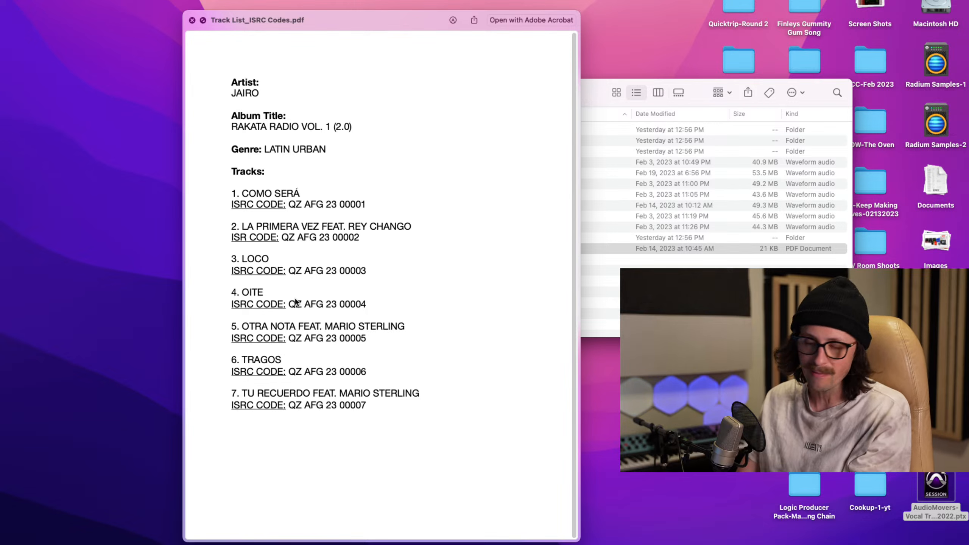
{"action": "key", "text": "space"}
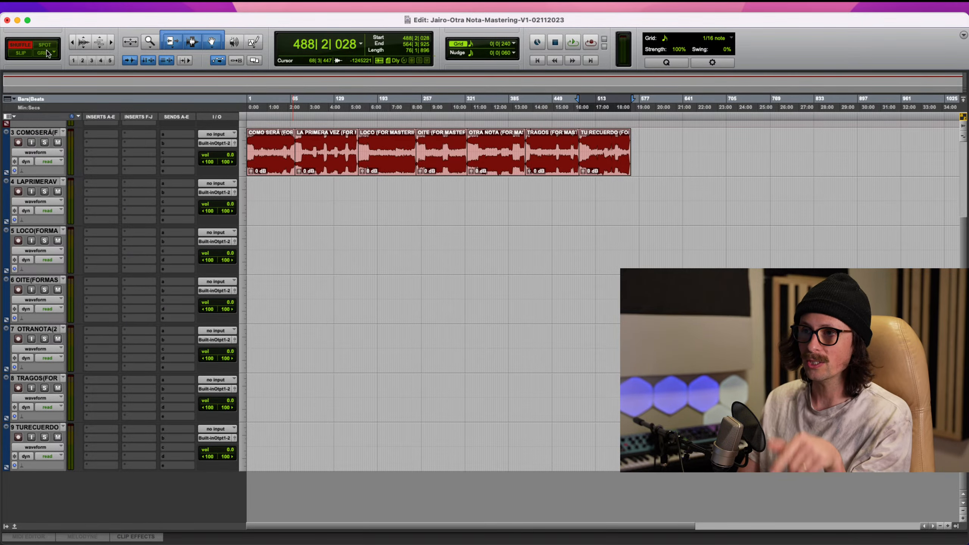
- Switch to Grid mode and move the TU RECUERDO clip down to its own track at the same timeline position
{"action": "left_click", "coordinate": [48, 54]}
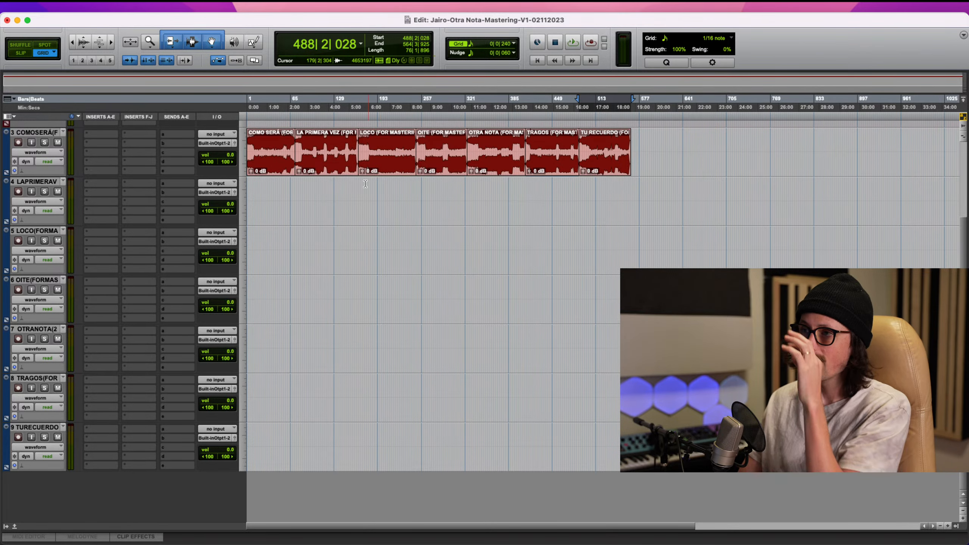
{"action": "double_click", "coordinate": [616, 163]}
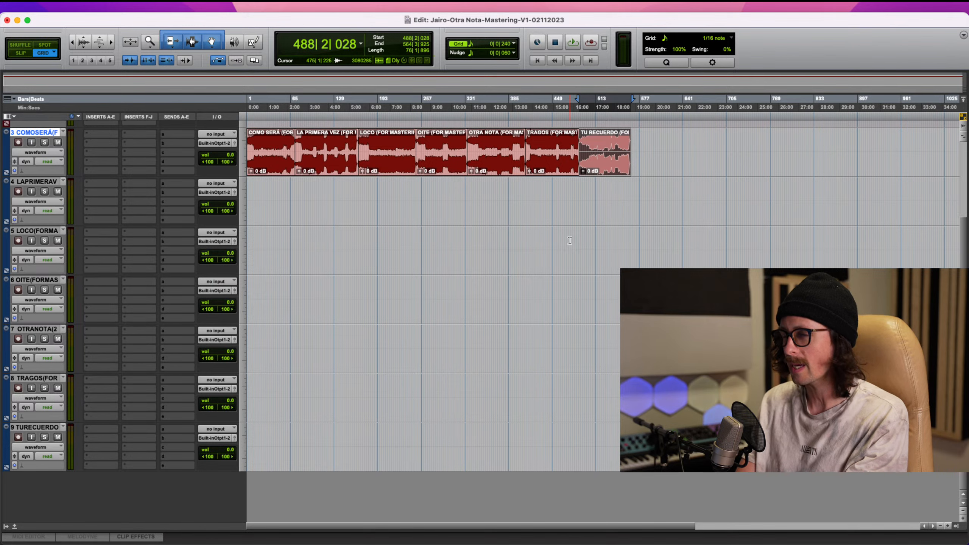
{"action": "key", "text": "Delete"}
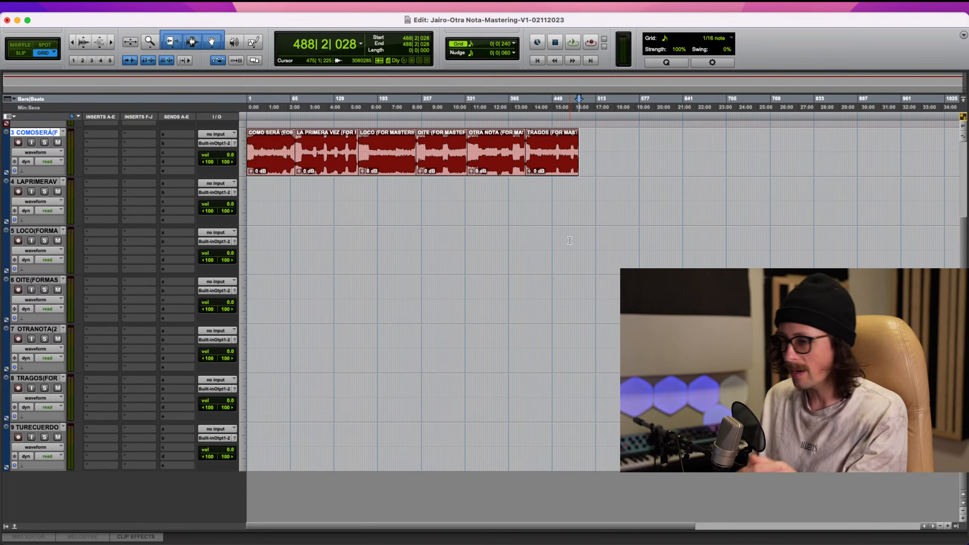
{"action": "key", "text": "semicolon"}
{"action": "key", "text": "semicolon"}
{"action": "key", "text": "semicolon"}
{"action": "key", "text": "semicolon"}
{"action": "key", "text": "semicolon"}
{"action": "key", "text": "semicolon"}
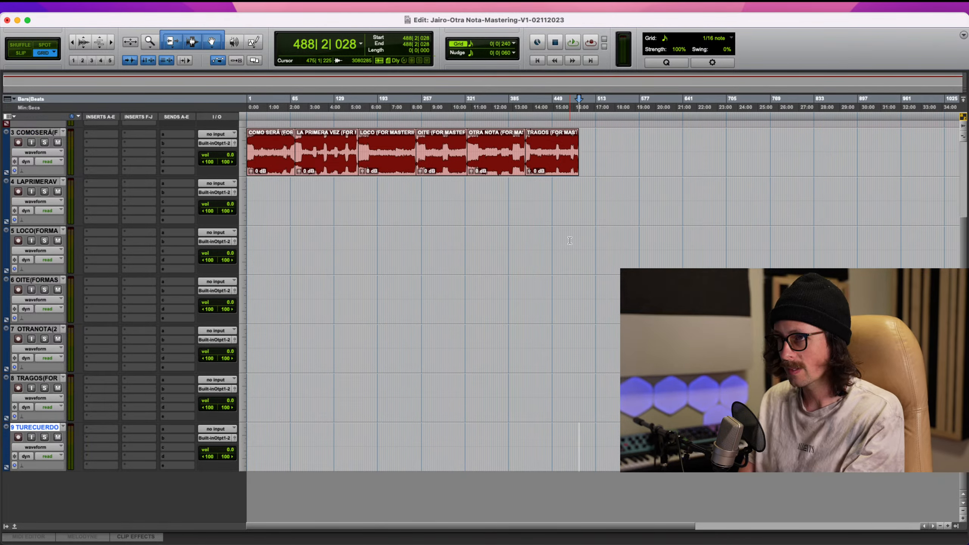
{"action": "key", "text": "super+z"}
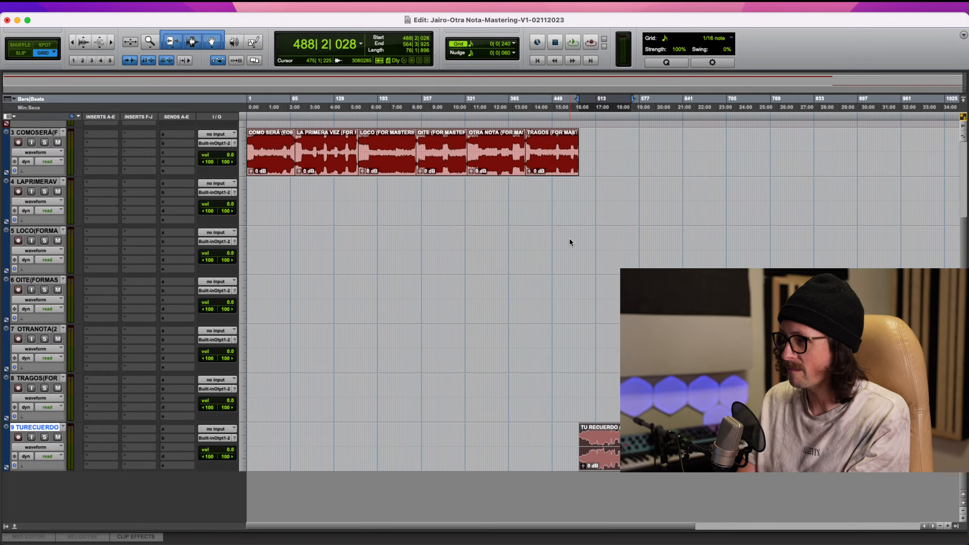
- Cut the TRAGOS clip from the COMO SERÁ track and paste it on its own track at the same timeline position
{"action": "left_click", "coordinate": [541, 164]}
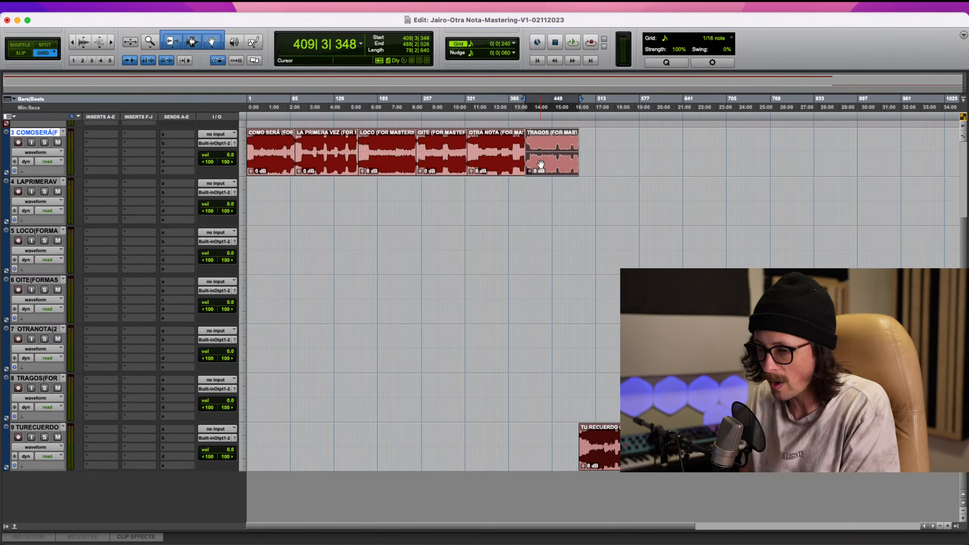
{"action": "key", "text": "Delete"}
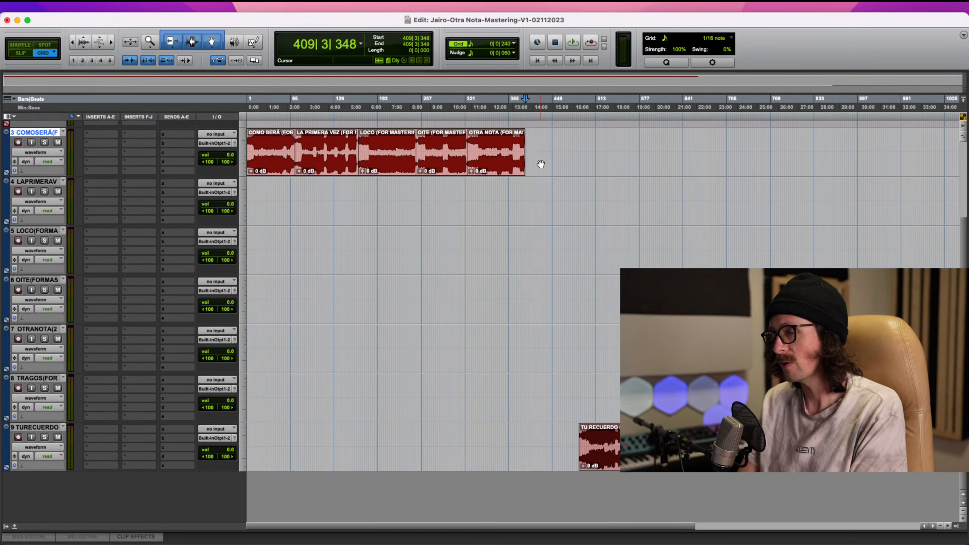
{"action": "key", "text": "semicolon"}
{"action": "key", "text": "semicolon"}
{"action": "key", "text": "semicolon"}
{"action": "key", "text": "semicolon"}
{"action": "key", "text": "semicolon"}
{"action": "key", "text": "semicolon"}
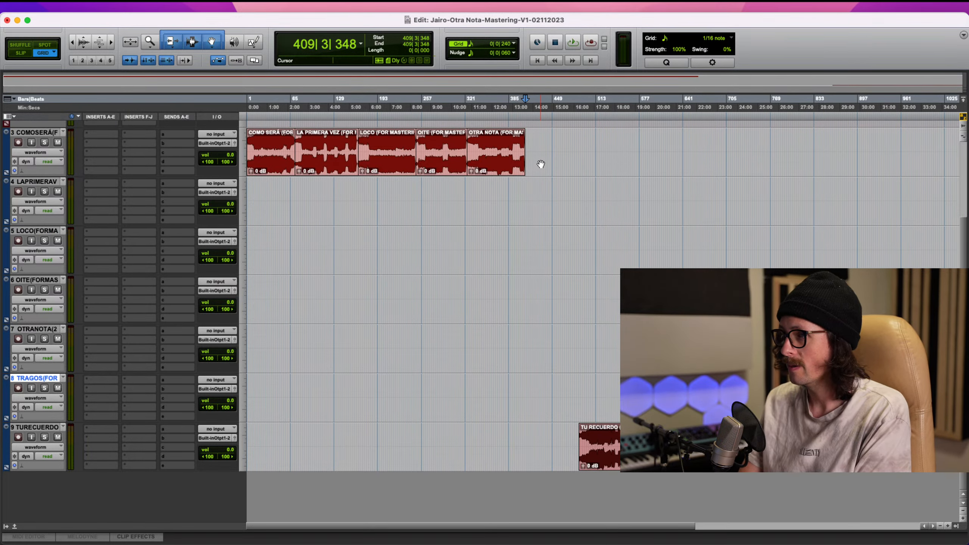
{"action": "key", "text": "p"}
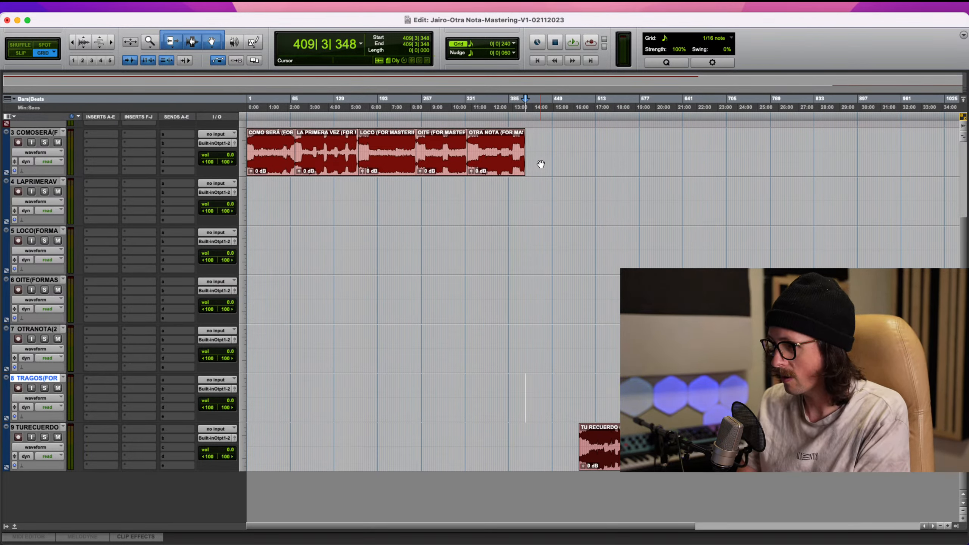
{"action": "key", "text": "super+v"}
- Move the OTRA NOTA clip from the COMO SERÁ track to its own track, keeping its timeline position
{"action": "left_click", "coordinate": [494, 159]}
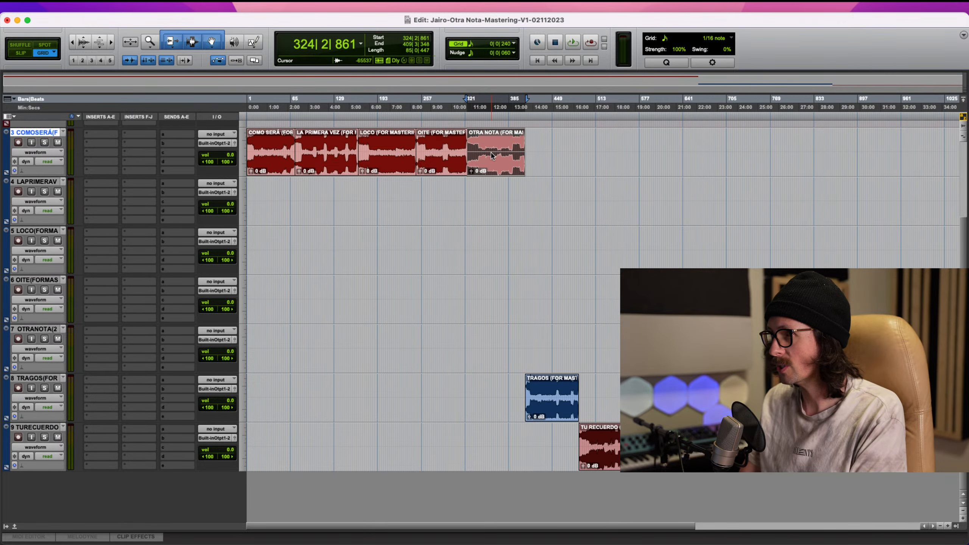
{"action": "key", "text": "super+x"}
{"action": "key", "text": "semicolon"}
{"action": "key", "text": "semicolon"}
{"action": "key", "text": "semicolon"}
{"action": "key", "text": "semicolon"}
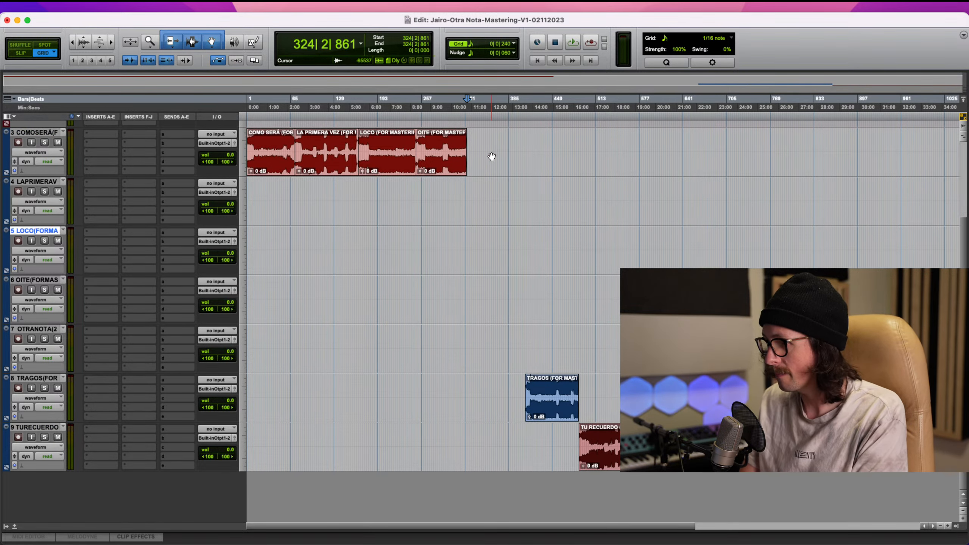
{"action": "key", "text": "super+v"}
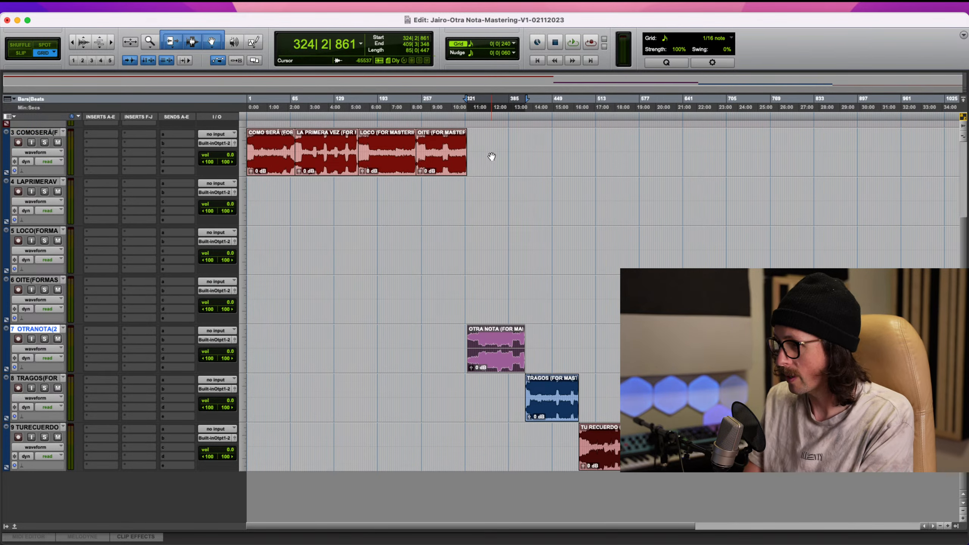
- Move the OITE clip from the COMO SERÁ track to its own track, keeping its timeline position
{"action": "left_click", "coordinate": [451, 162]}
{"action": "key", "text": "super+x"}
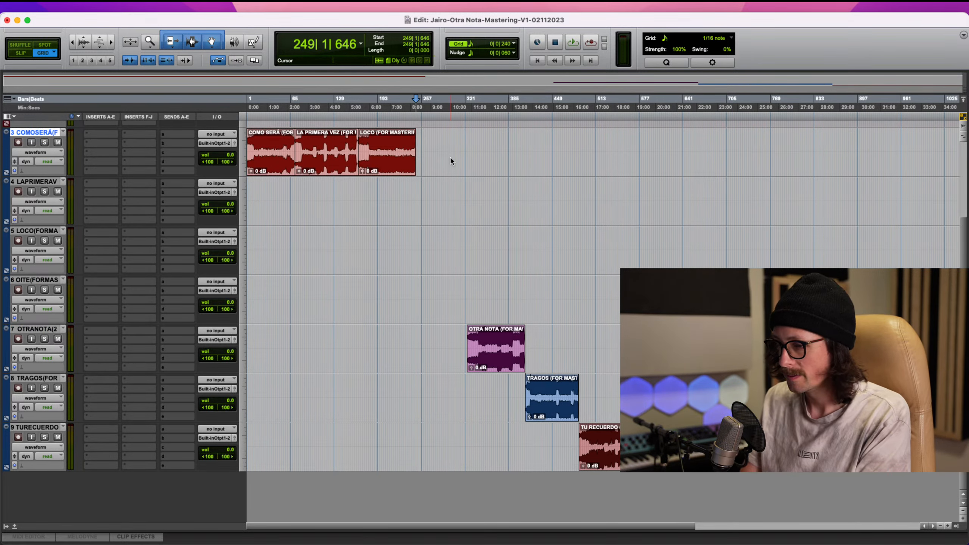
{"action": "key", "text": "semicolon"}
{"action": "key", "text": "semicolon"}
{"action": "key", "text": "semicolon"}
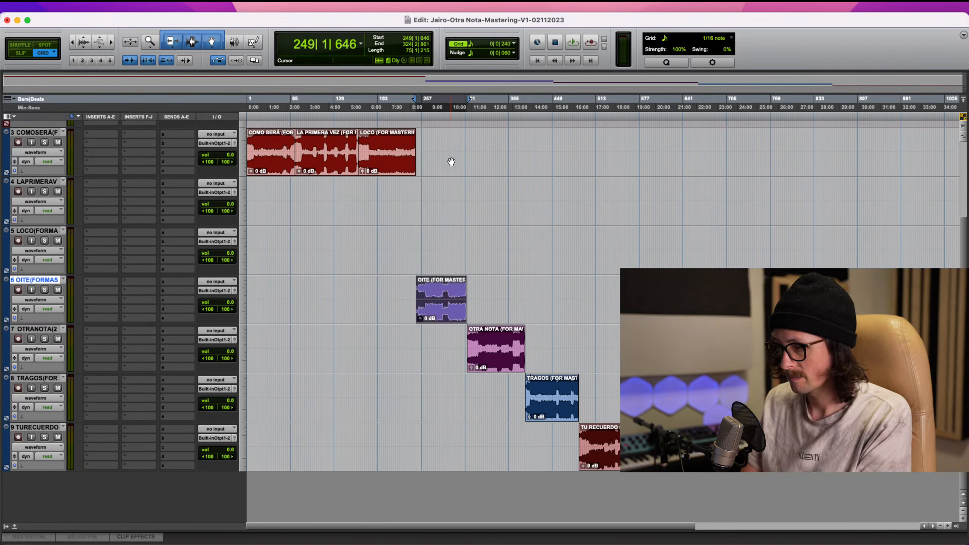
{"action": "key", "text": "super+v"}
- Cut the LOCO clip from the COMO SERÁ track and paste it at the same time position on the LOCO track
{"action": "left_click", "coordinate": [389, 164]}
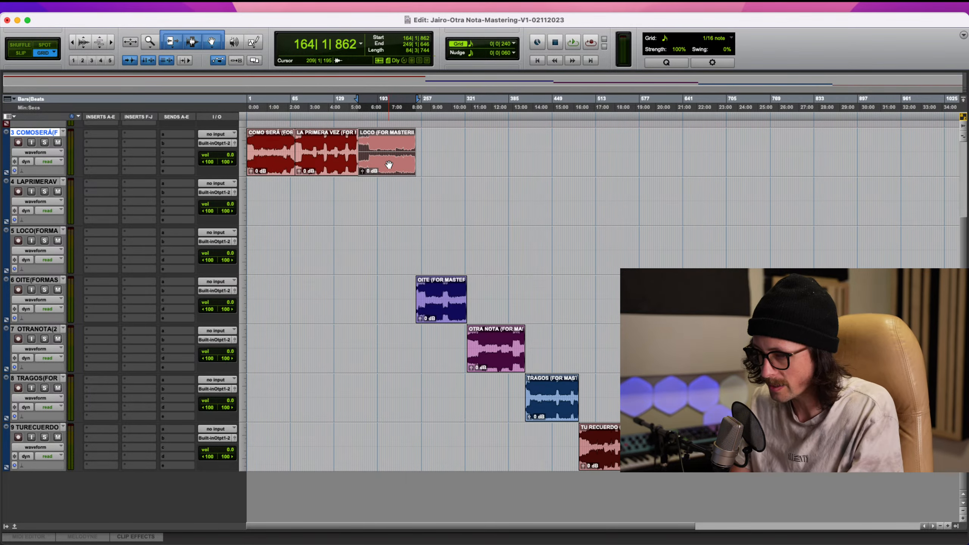
{"action": "key", "text": "super+x"}
{"action": "key", "text": "semicolon"}
{"action": "key", "text": "semicolon"}
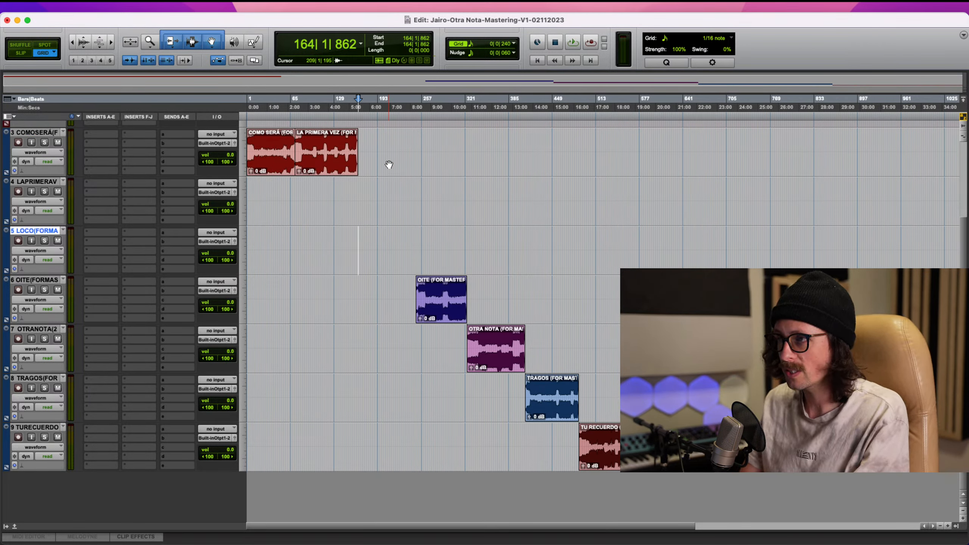
{"action": "key", "text": "super+v"}
- Cut the LA PRIMERA VEZ clip and paste it at the same time position on its own track, directly below COMO SERÁ
{"action": "left_click", "coordinate": [349, 167]}
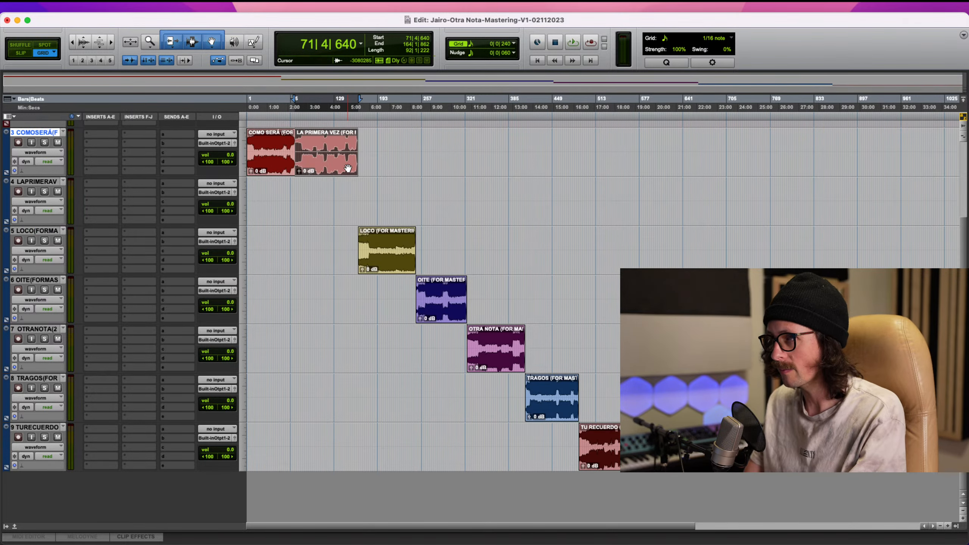
{"action": "key", "text": "super+x"}
{"action": "key", "text": "semicolon"}
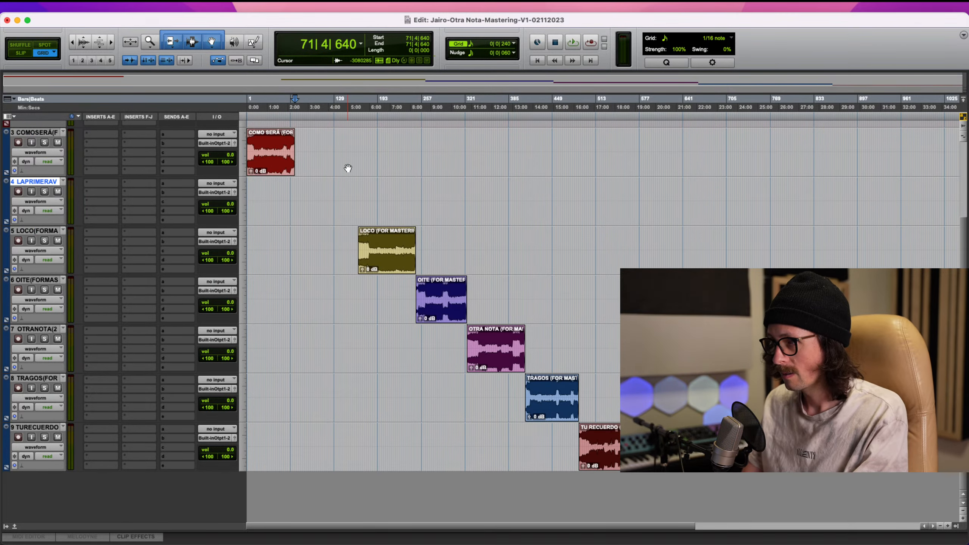
{"action": "key", "text": "super+v"}
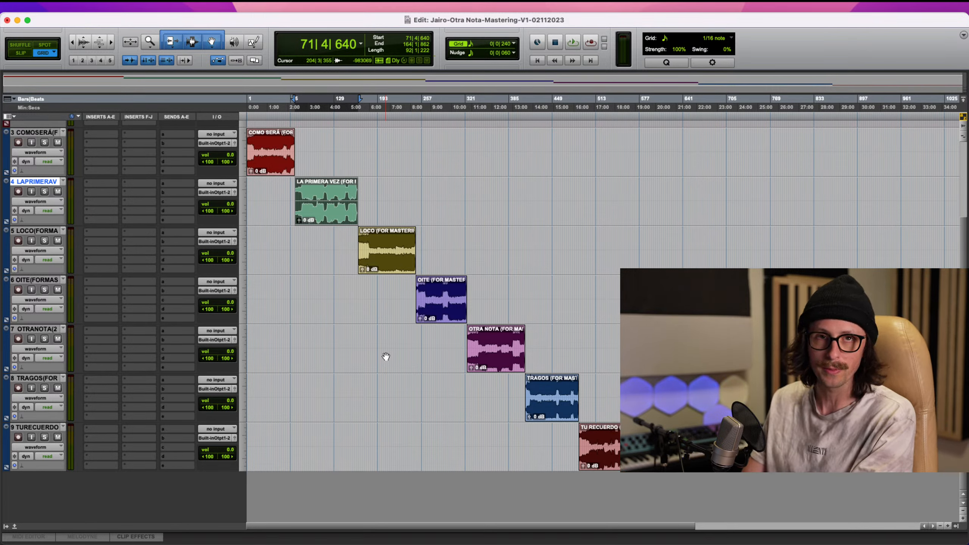
{"action": "key", "text": "shift+super+n"}
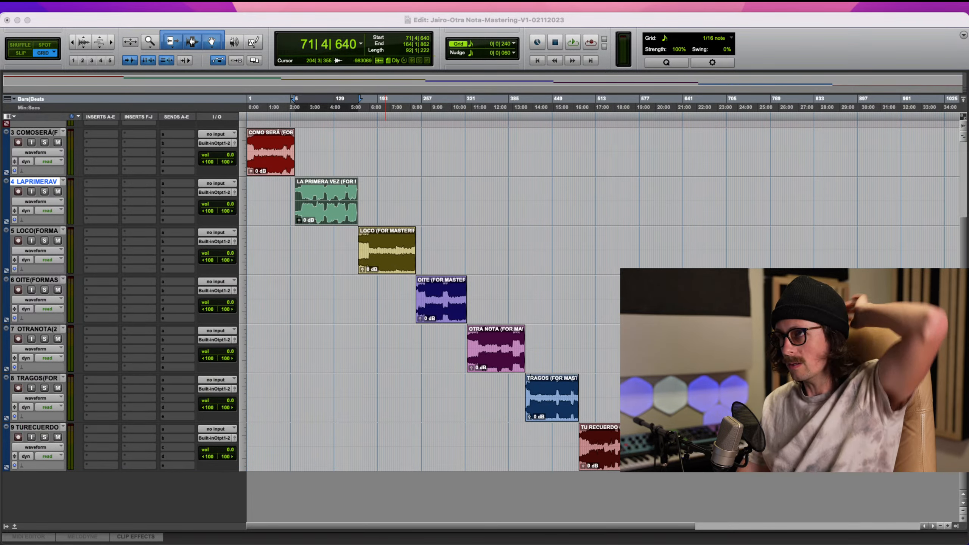
{"action": "left_click", "coordinate": [788, 39]}
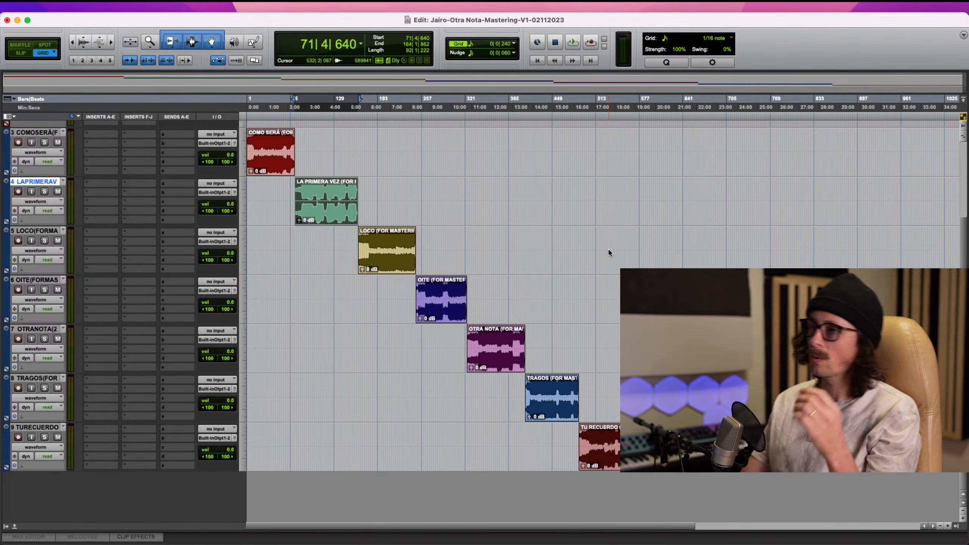
{"action": "scroll", "coordinate": [367, 331], "scroll_direction": "up", "scroll_amount": 3}
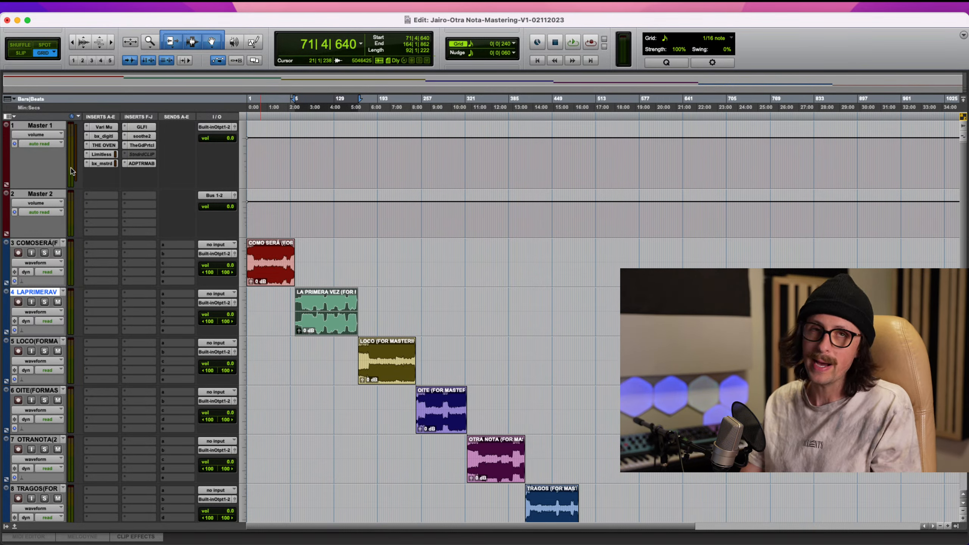
{"action": "left_click", "coordinate": [34, 126]}
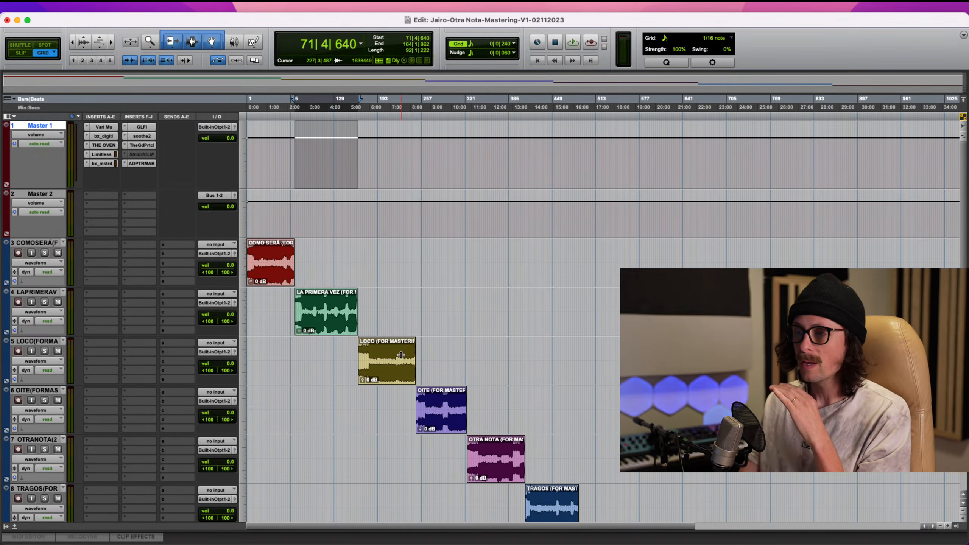
{"action": "scroll", "coordinate": [406, 358], "scroll_direction": "down", "scroll_amount": 3}
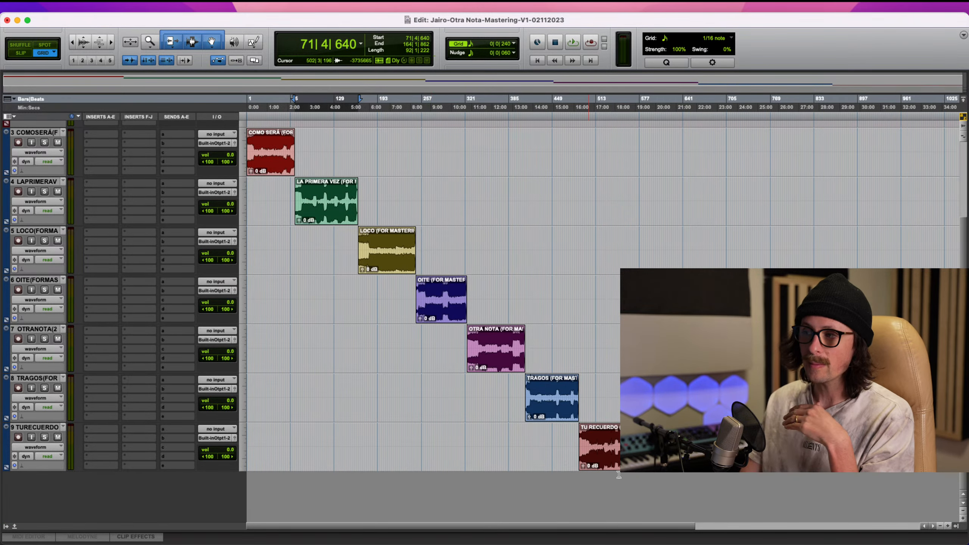
- Place the edit cursor inside the OTRA NOTA clip at 386|2|000 on its track
{"action": "left_click", "coordinate": [494, 362]}
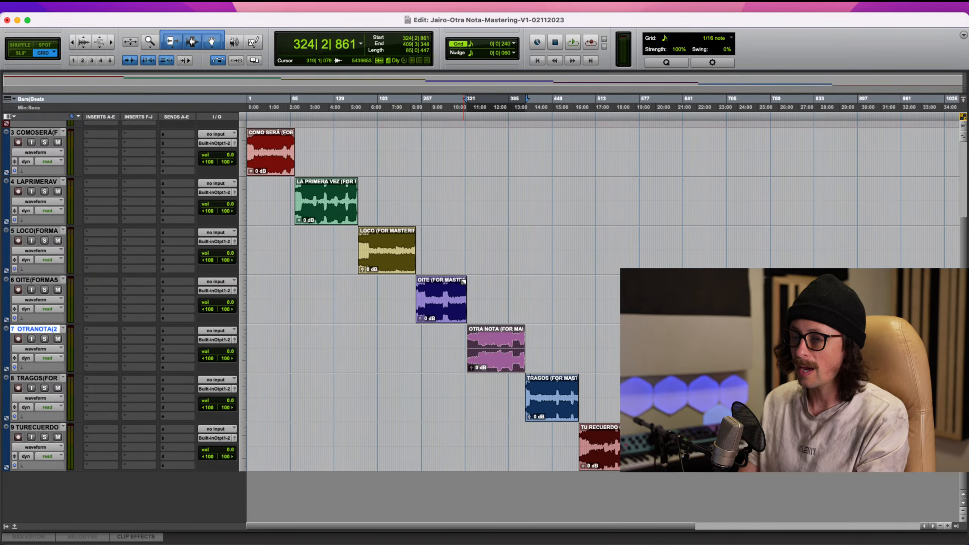
{"action": "key", "text": "t"}
{"action": "key", "text": "t"}
{"action": "key", "text": "r"}
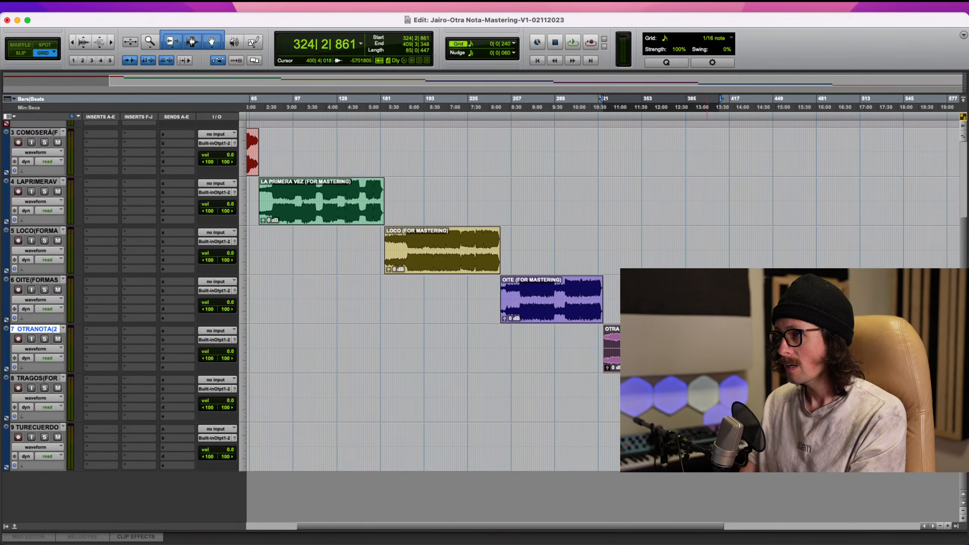
{"action": "left_click", "coordinate": [711, 334]}
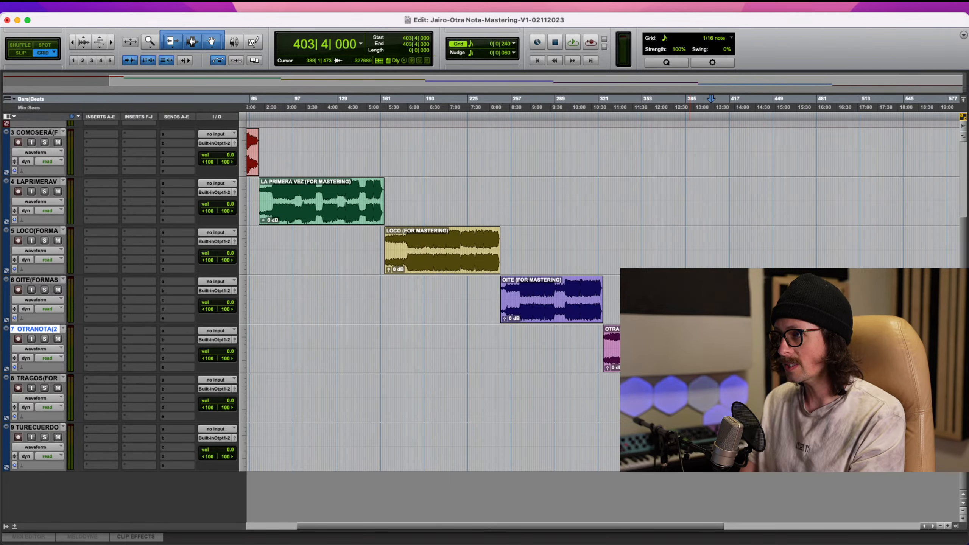
{"action": "left_click", "coordinate": [688, 336]}
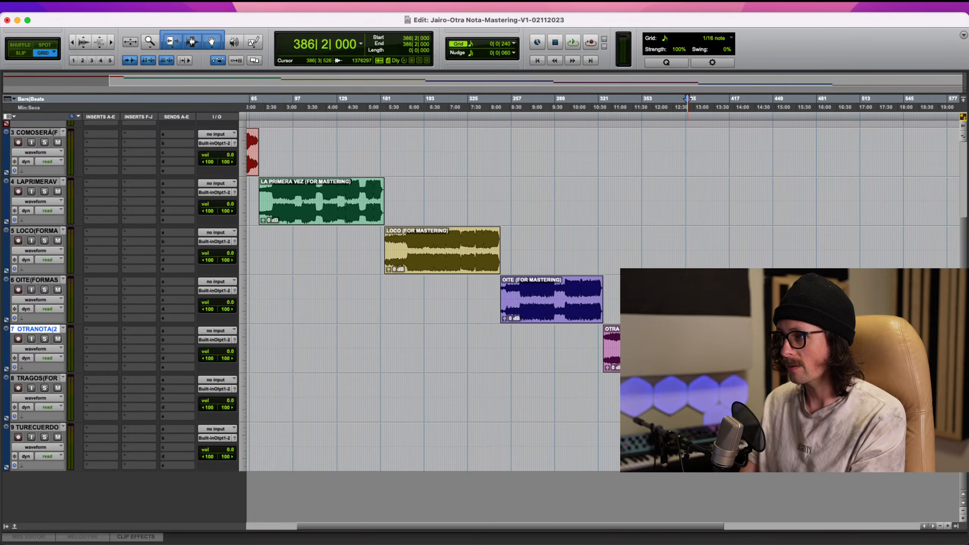
{"action": "key", "text": "t"}
{"action": "key", "text": "t"}
{"action": "key", "text": "t"}
{"action": "key", "text": "r"}
{"action": "key", "text": "r"}
{"action": "key", "text": "r"}
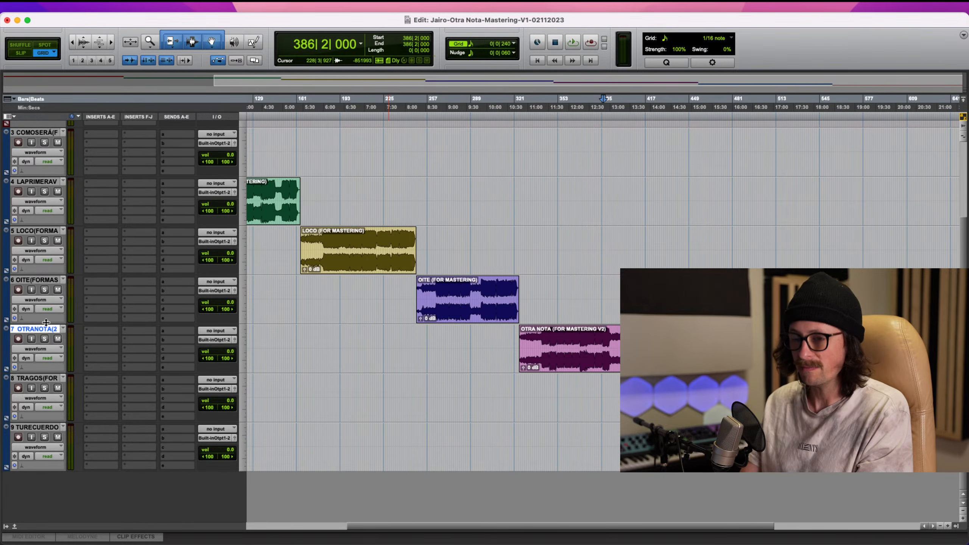
- Increase the height of all tracks so their waveforms display larger
{"action": "left_click_drag", "start_coordinate": [46, 324], "coordinate": [45, 343]}
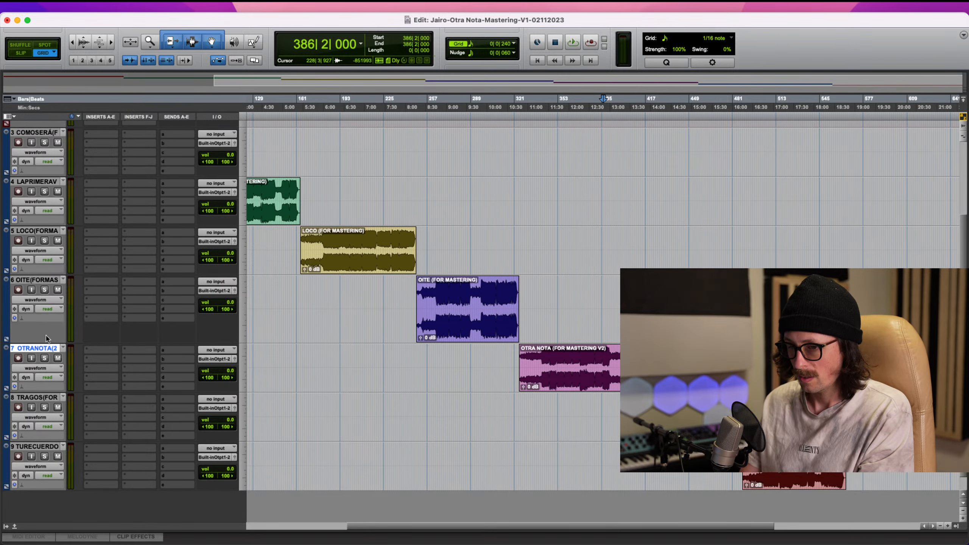
{"action": "left_click", "coordinate": [46, 345], "text": "alt"}
{"action": "left_click_drag", "start_coordinate": [46, 346], "coordinate": [49, 385]}
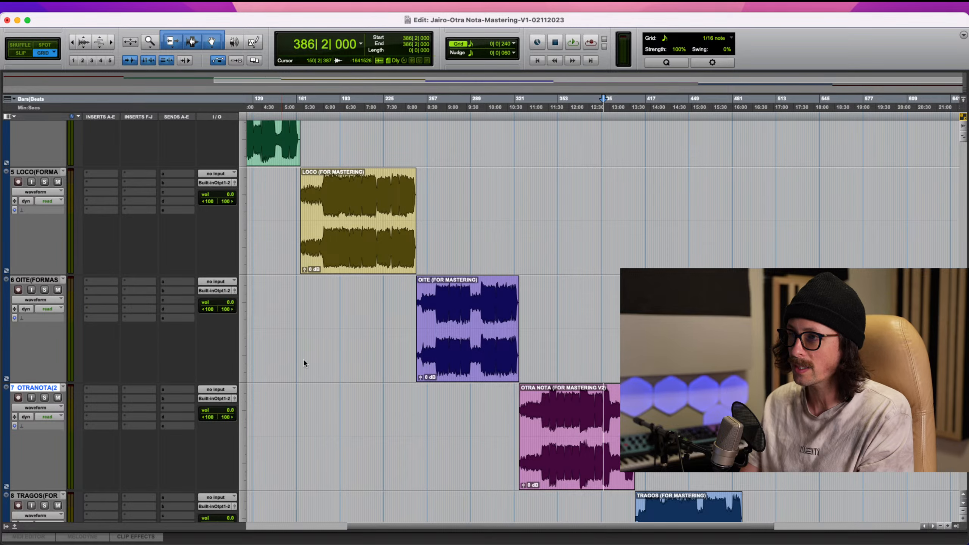
- Review the clips on the enlarged tracks and place the edit cursor inside the TRAGOS clip at 460|4|720
{"action": "scroll", "coordinate": [324, 374], "scroll_direction": "up", "scroll_amount": 10}
{"action": "scroll", "coordinate": [326, 376], "scroll_direction": "down", "scroll_amount": 8}
{"action": "scroll", "coordinate": [327, 376], "scroll_direction": "down", "scroll_amount": 5}
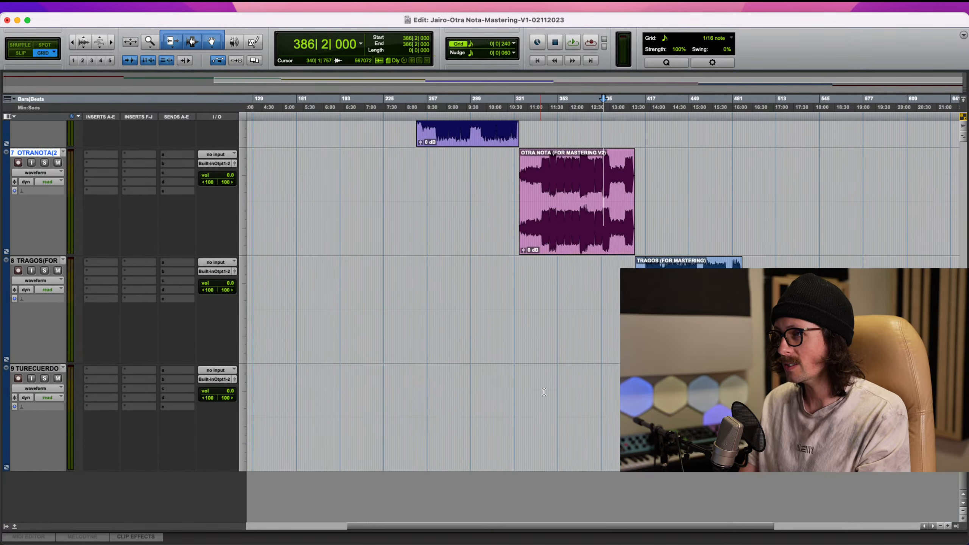
{"action": "scroll", "coordinate": [381, 378], "scroll_direction": "up", "scroll_amount": 5}
{"action": "scroll", "coordinate": [596, 387], "scroll_direction": "down", "scroll_amount": 4}
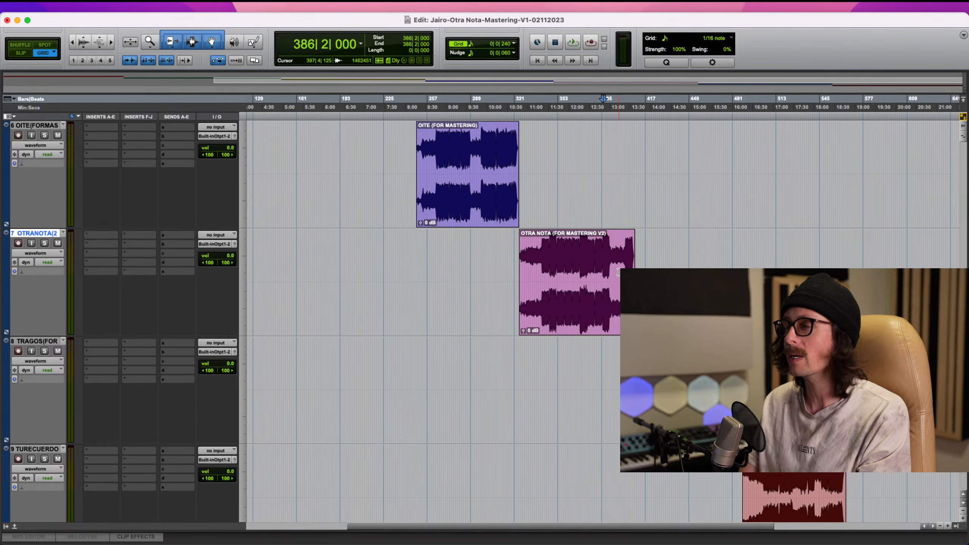
{"action": "scroll", "coordinate": [534, 263], "scroll_direction": "up", "scroll_amount": 4}
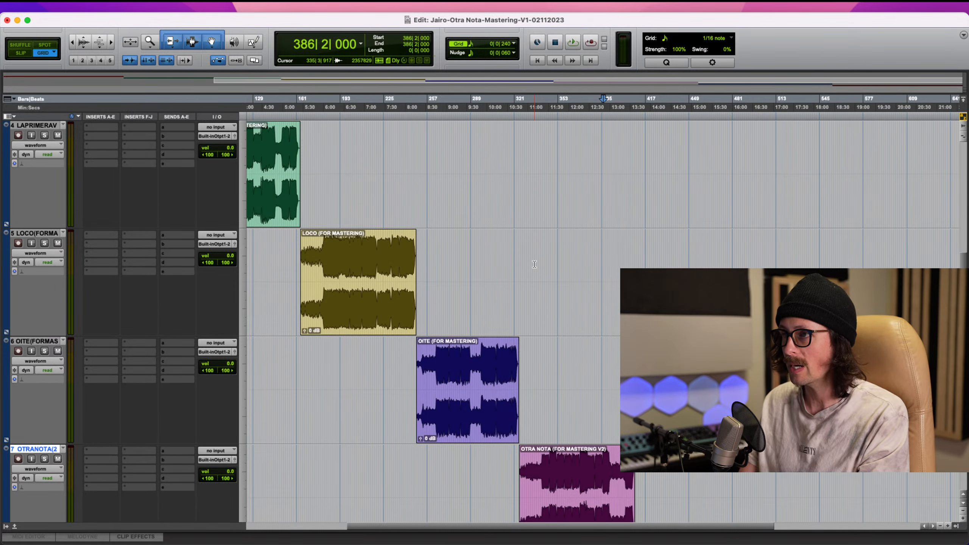
{"action": "scroll", "coordinate": [534, 263], "scroll_direction": "down", "scroll_amount": 4}
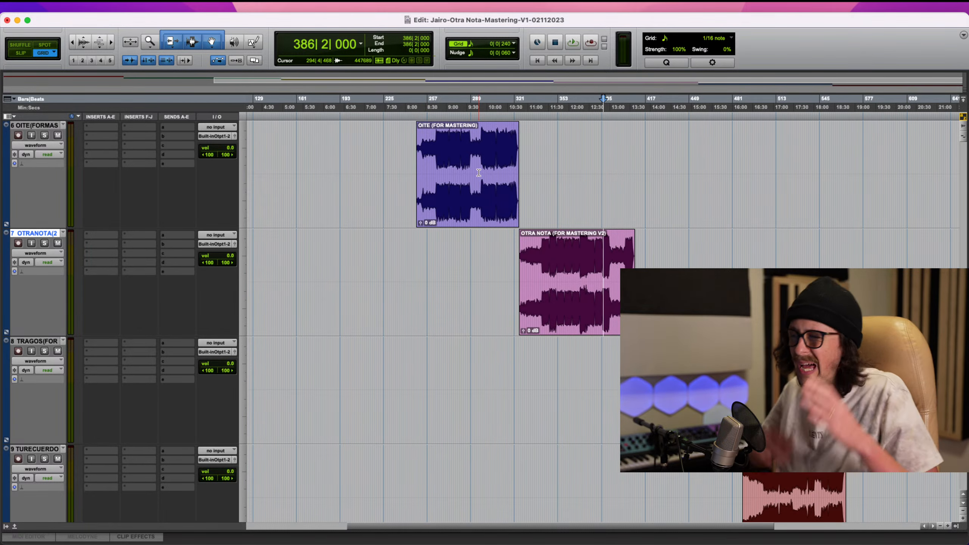
{"action": "scroll", "coordinate": [689, 259], "scroll_direction": "down", "scroll_amount": 3}
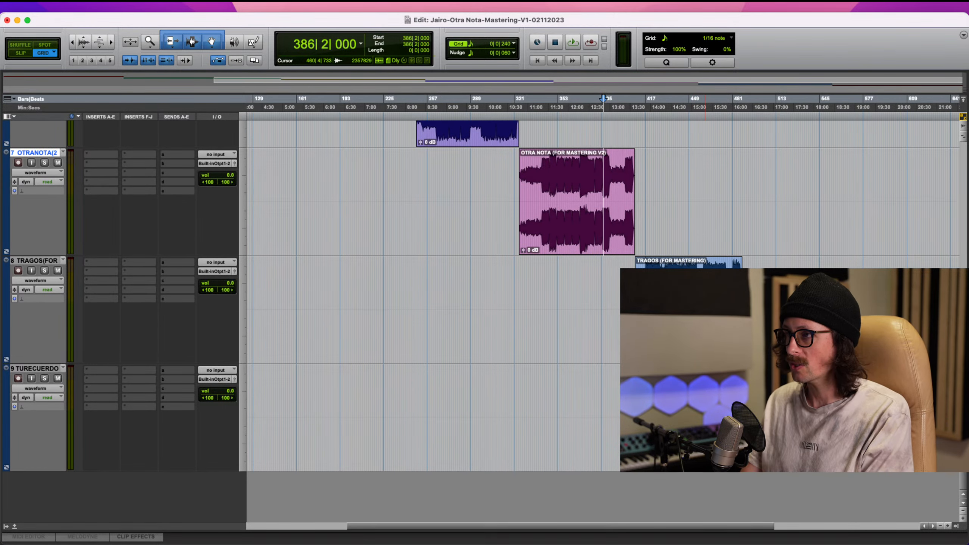
{"action": "left_click", "coordinate": [705, 289]}
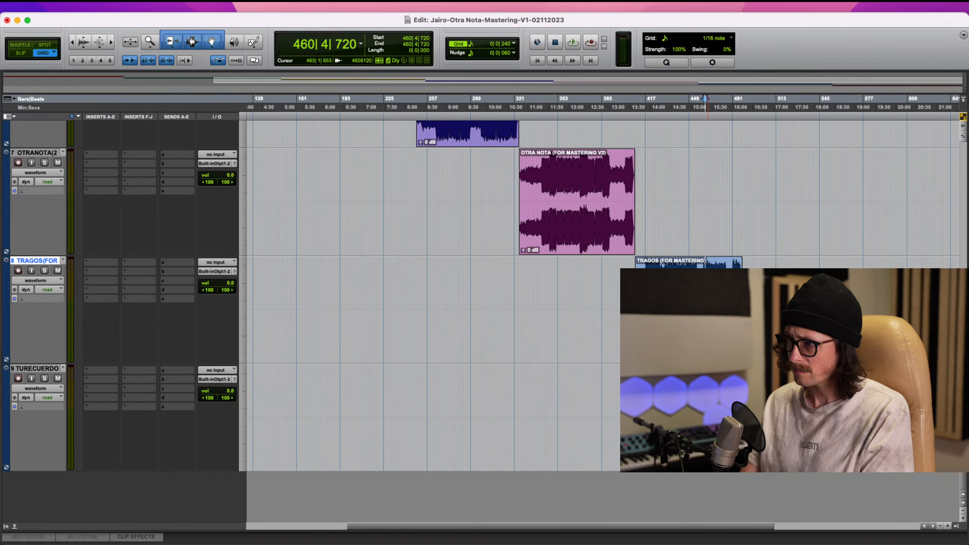
- Examine the staggered layout of the seven mixes from COMO SERÁ through TU RECUERDO
{"action": "scroll", "coordinate": [460, 269], "scroll_direction": "up", "scroll_amount": 10}
{"action": "scroll", "coordinate": [460, 268], "scroll_direction": "down", "scroll_amount": 10}
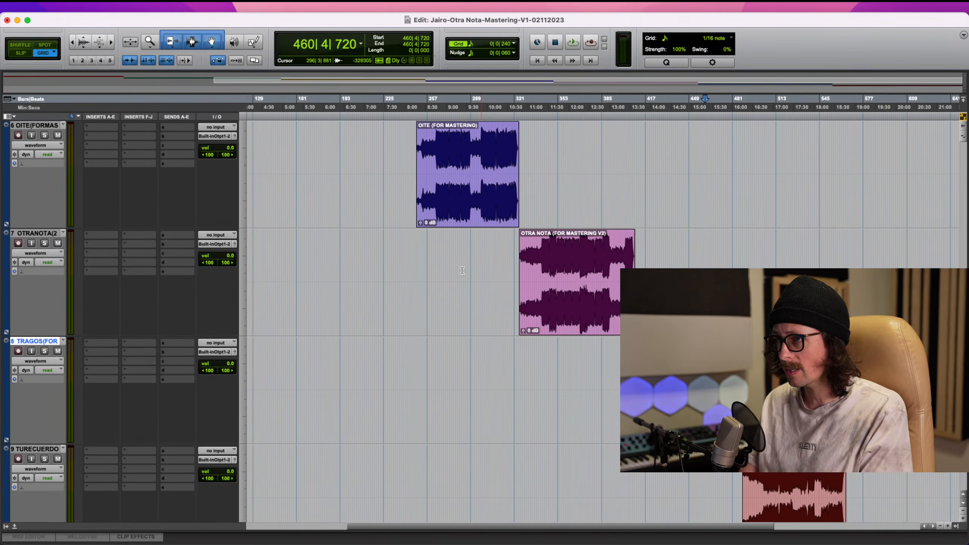
{"action": "scroll", "coordinate": [461, 268], "scroll_direction": "up", "scroll_amount": 10}
{"action": "scroll", "coordinate": [461, 269], "scroll_direction": "down", "scroll_amount": 3}
{"action": "scroll", "coordinate": [429, 298], "scroll_direction": "left", "scroll_amount": 5}
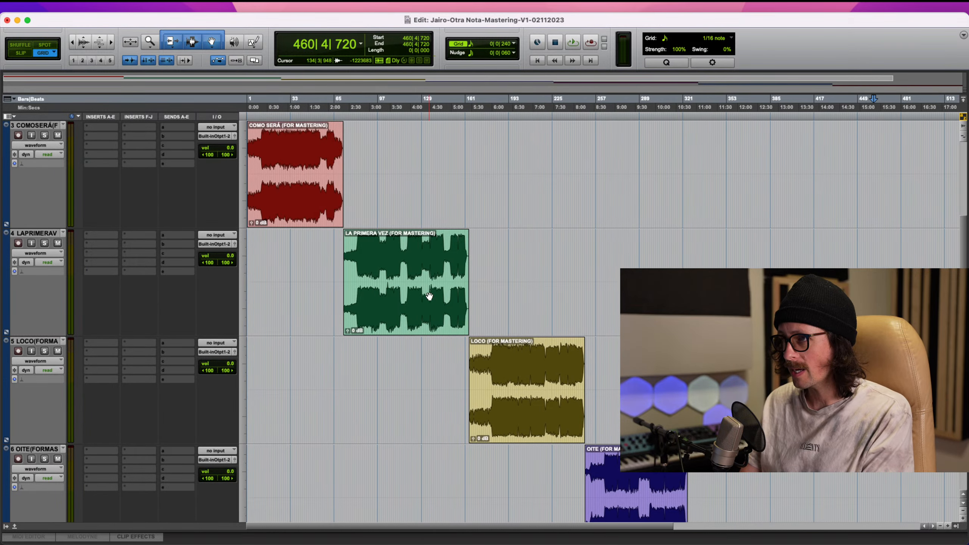
{"action": "scroll", "coordinate": [336, 242], "scroll_direction": "up", "scroll_amount": 6}
{"action": "scroll", "coordinate": [521, 194], "scroll_direction": "down", "scroll_amount": 15}
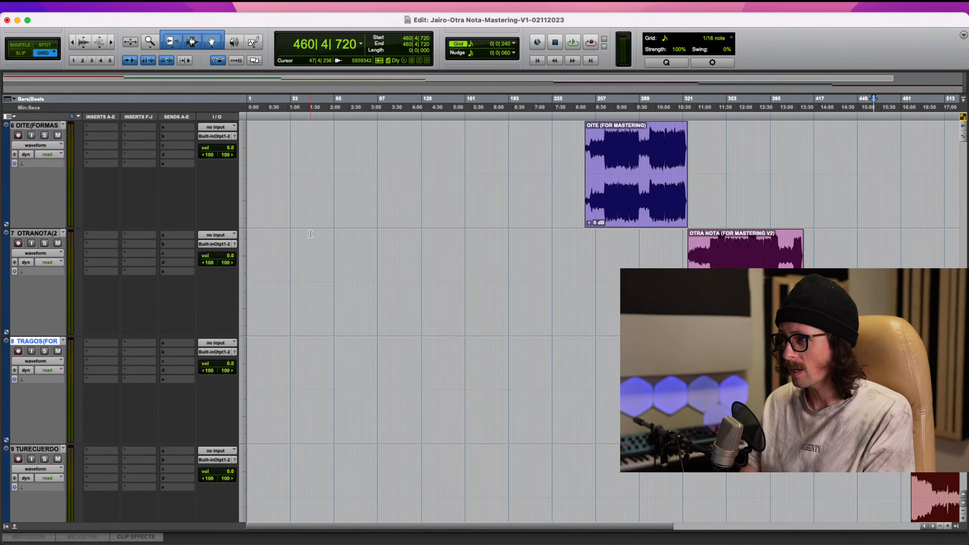
{"action": "scroll", "coordinate": [736, 223], "scroll_direction": "up", "scroll_amount": 10}
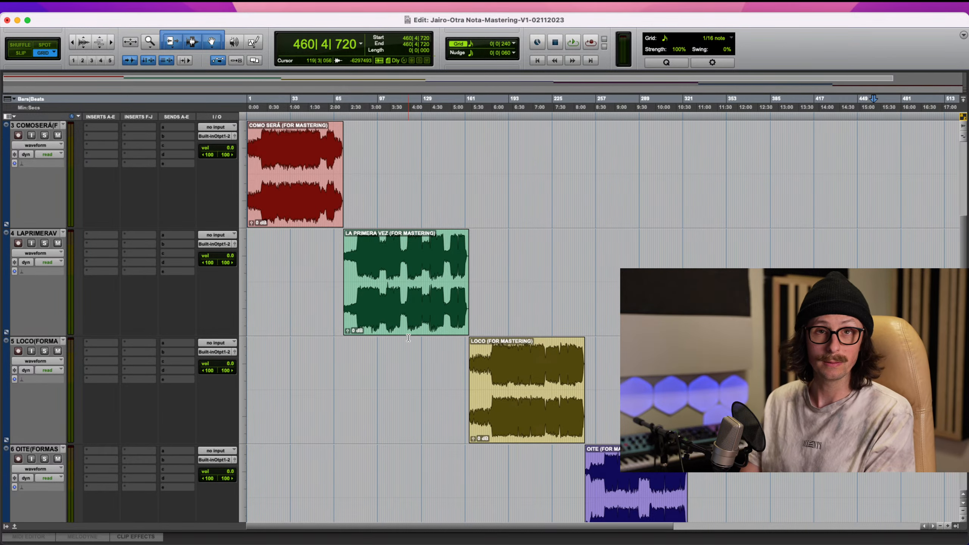
{"action": "scroll", "coordinate": [479, 334], "scroll_direction": "down", "scroll_amount": 10}
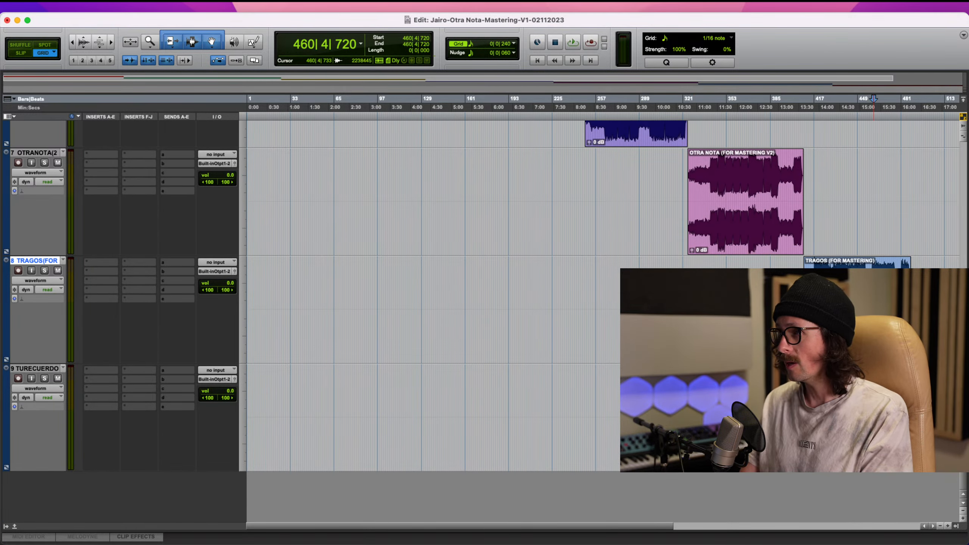
{"action": "scroll", "coordinate": [870, 191], "scroll_direction": "right", "scroll_amount": 6}
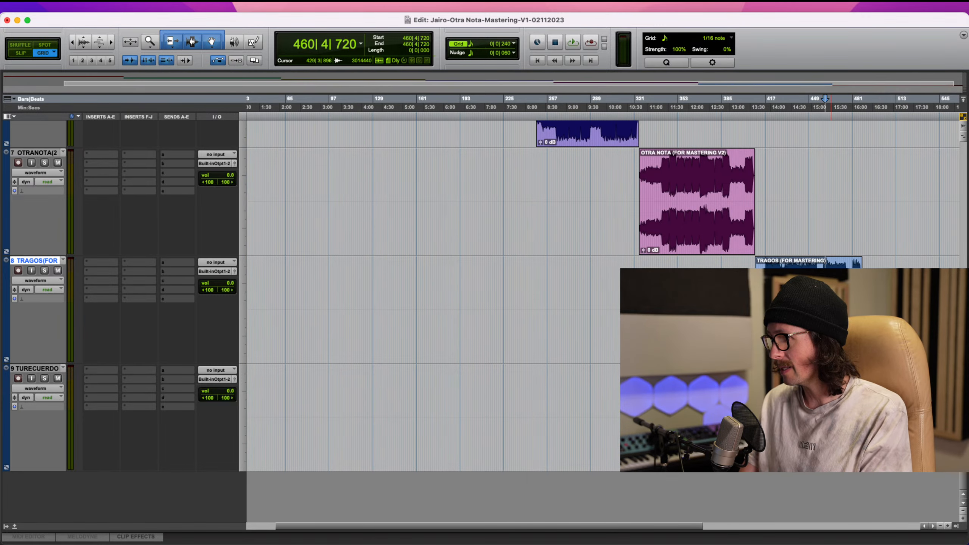
{"action": "scroll", "coordinate": [529, 335], "scroll_direction": "up", "scroll_amount": 8}
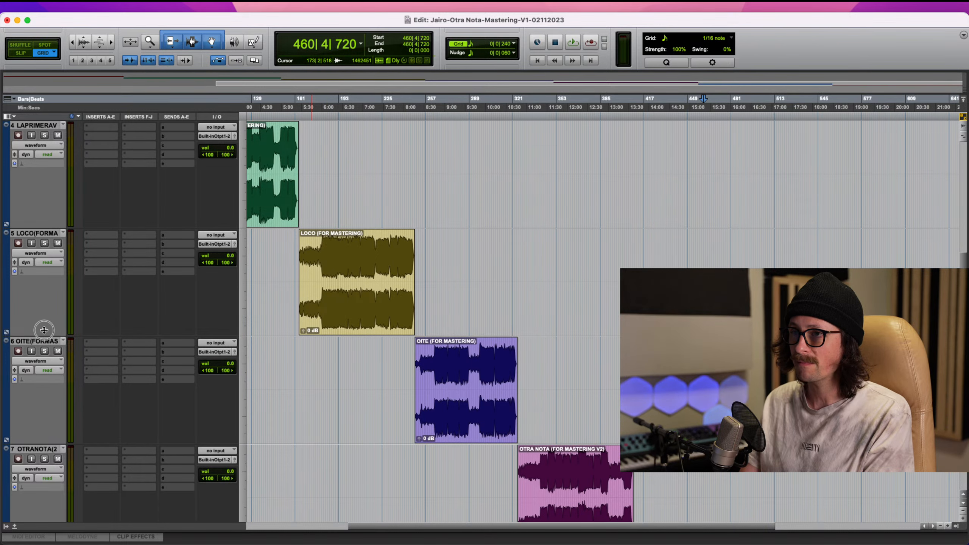
- Reduce the LOCO track's height slightly and place the edit cursor inside its clip at 181|3|240
{"action": "left_click_drag", "start_coordinate": [44, 335], "coordinate": [44, 325]}
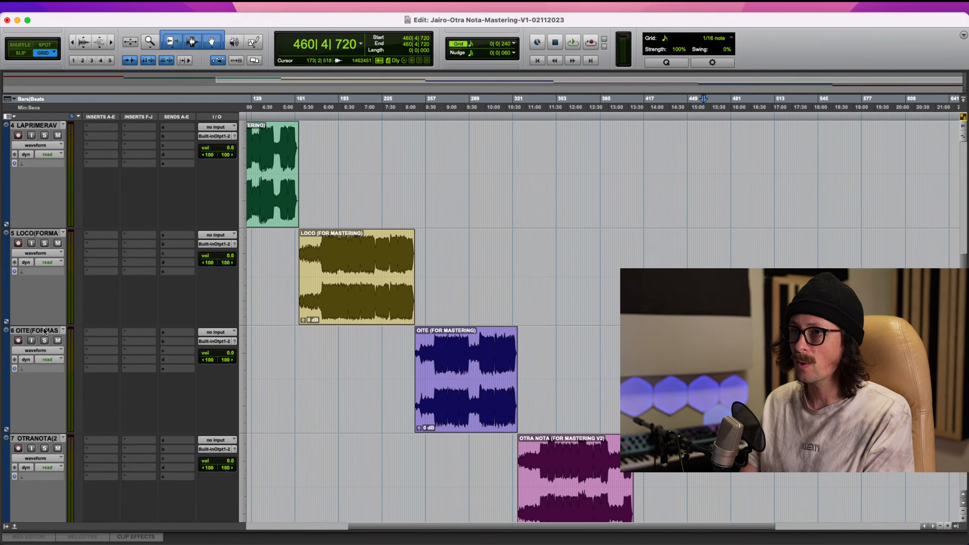
{"action": "left_click", "coordinate": [323, 257]}
{"action": "scroll", "coordinate": [559, 264], "scroll_direction": "down", "scroll_amount": 5}
{"action": "scroll", "coordinate": [559, 264], "scroll_direction": "up", "scroll_amount": 3}
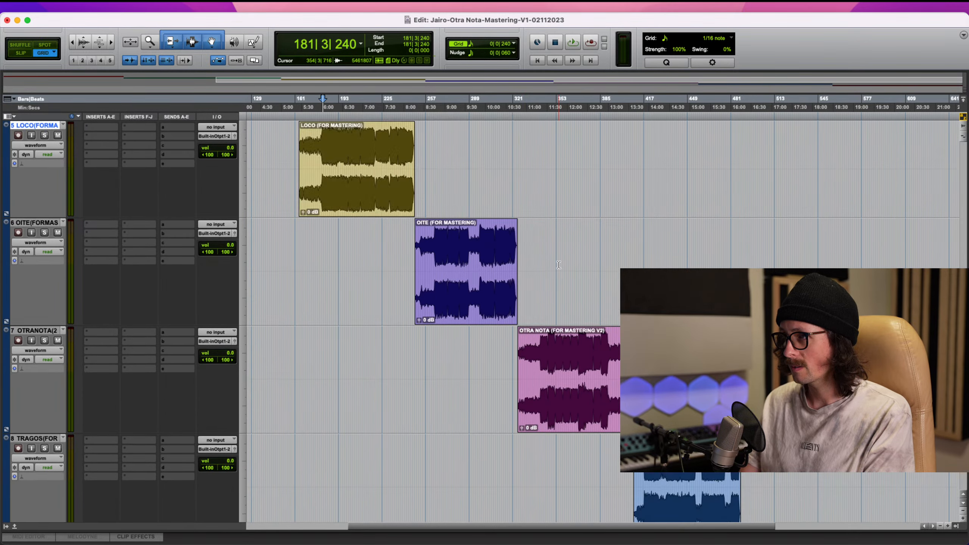
{"action": "scroll", "coordinate": [559, 265], "scroll_direction": "down", "scroll_amount": 5}
{"action": "scroll", "coordinate": [495, 285], "scroll_direction": "up", "scroll_amount": 5}
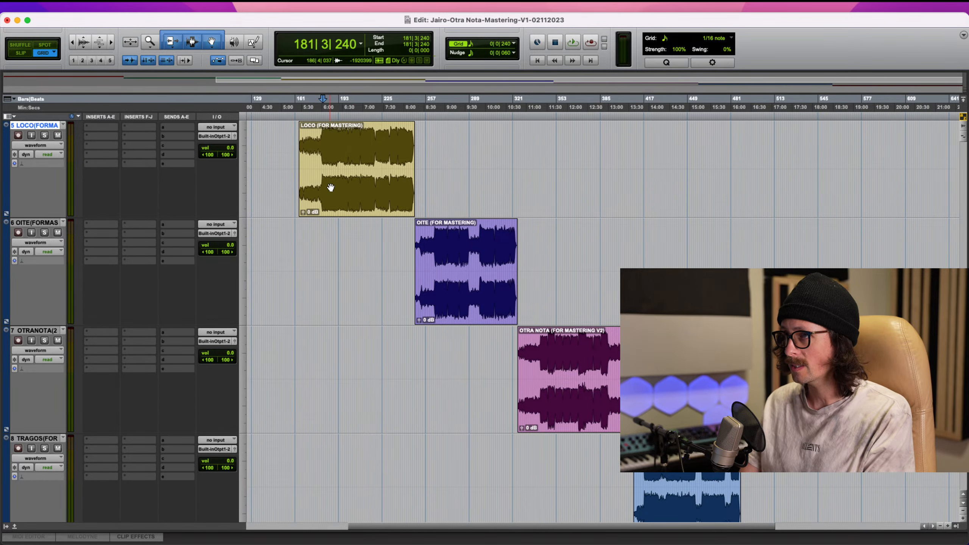
- Select the whole TRAGOS clip on its track
{"action": "left_click", "coordinate": [331, 193]}
{"action": "left_click", "coordinate": [689, 490]}
{"action": "left_click", "coordinate": [683, 493]}
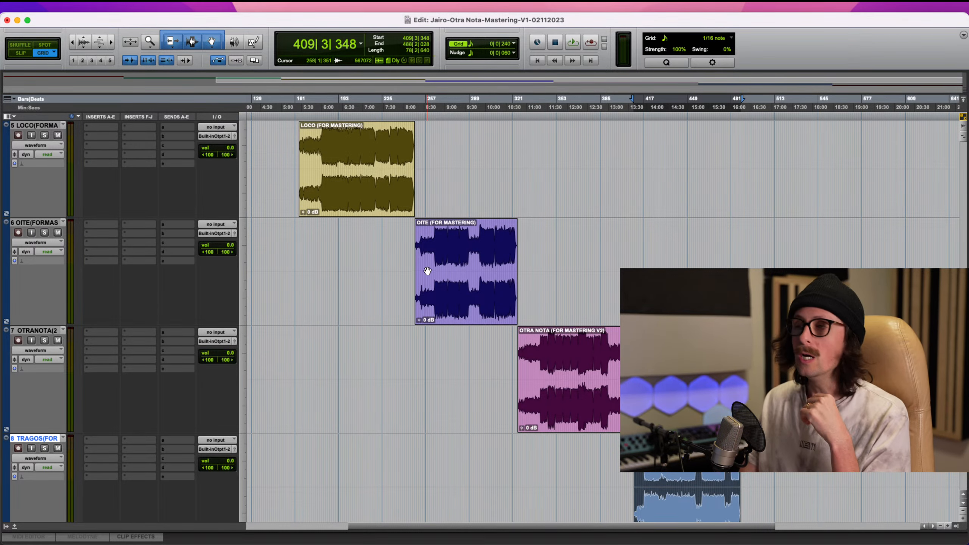
- Position the edit cursor inside the TRAGOS clip at 462|2|720 and 437|3|240, and finally inside the OTRA NOTA clip at 369|3|240
{"action": "scroll", "coordinate": [573, 276], "scroll_direction": "down", "scroll_amount": 5}
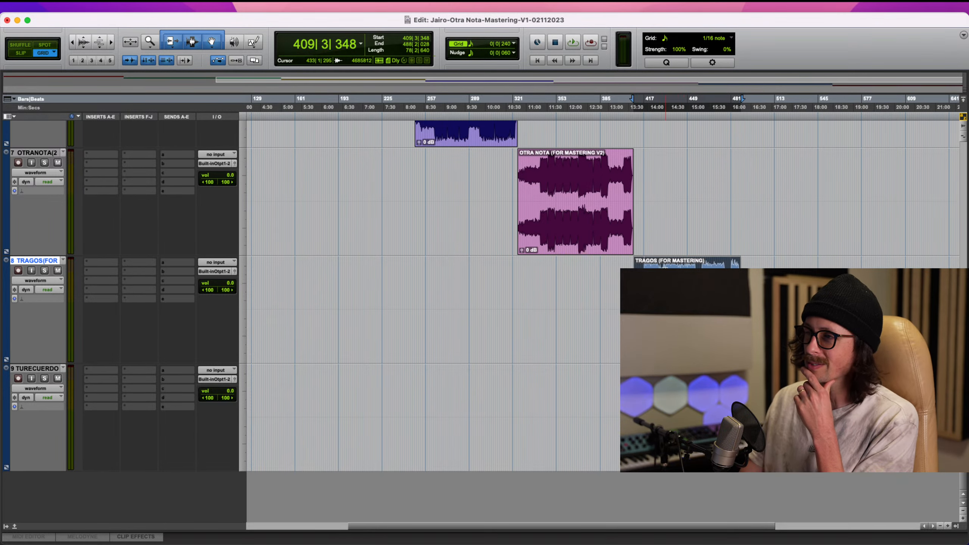
{"action": "left_click", "coordinate": [705, 290]}
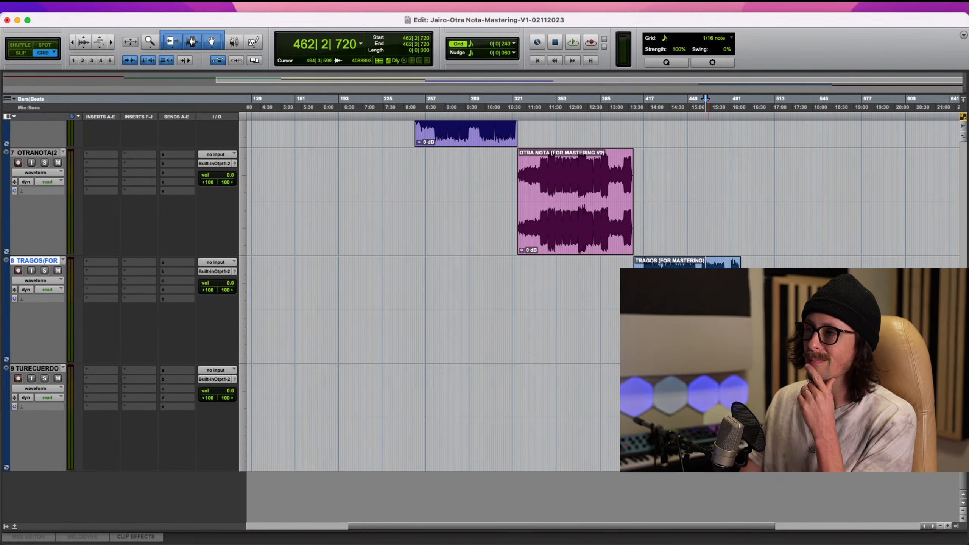
{"action": "left_click", "coordinate": [672, 290]}
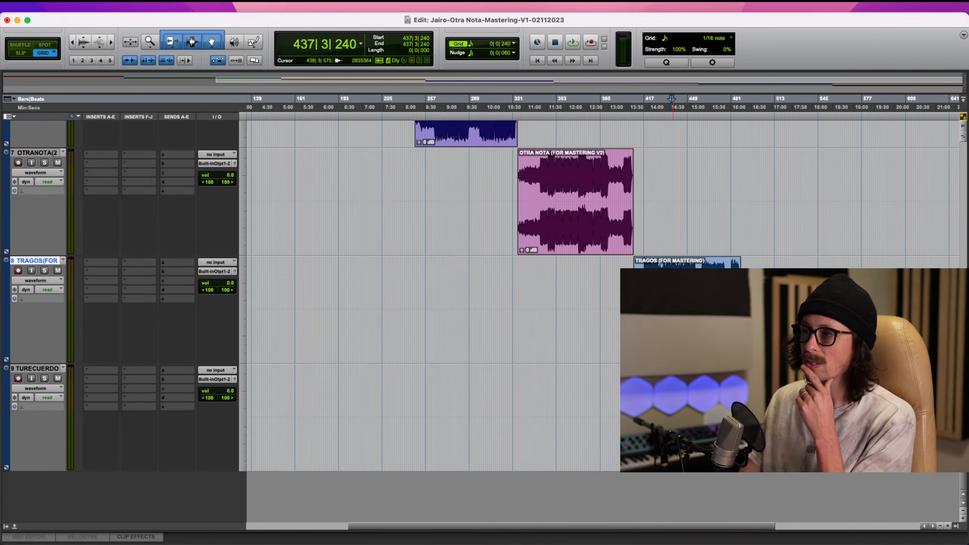
{"action": "scroll", "coordinate": [635, 259], "scroll_direction": "up", "scroll_amount": 3}
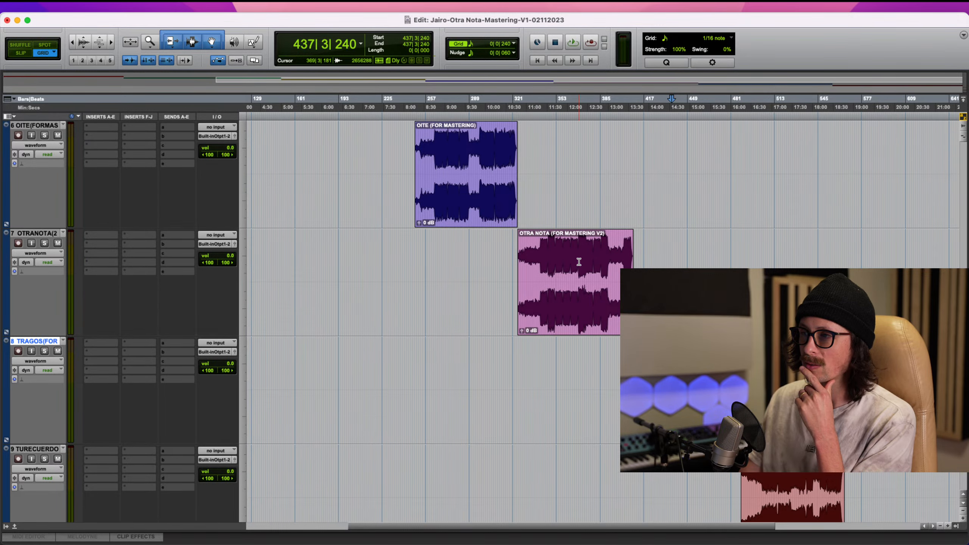
{"action": "left_click", "coordinate": [579, 261]}
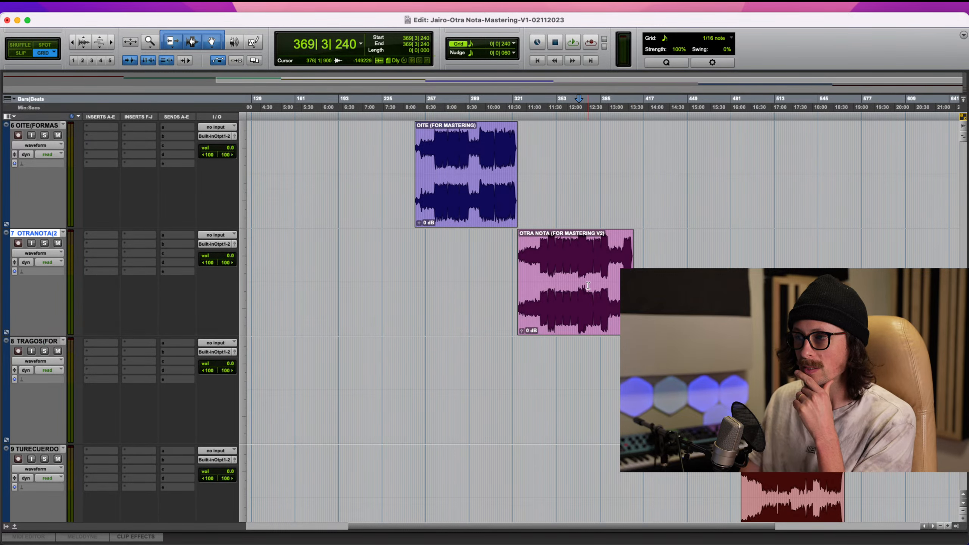
- Place the edit cursor inside the COMO SERÁ clip at 26|2|000, at the start of the album sequence
{"action": "scroll", "coordinate": [584, 289], "scroll_direction": "up", "scroll_amount": 10}
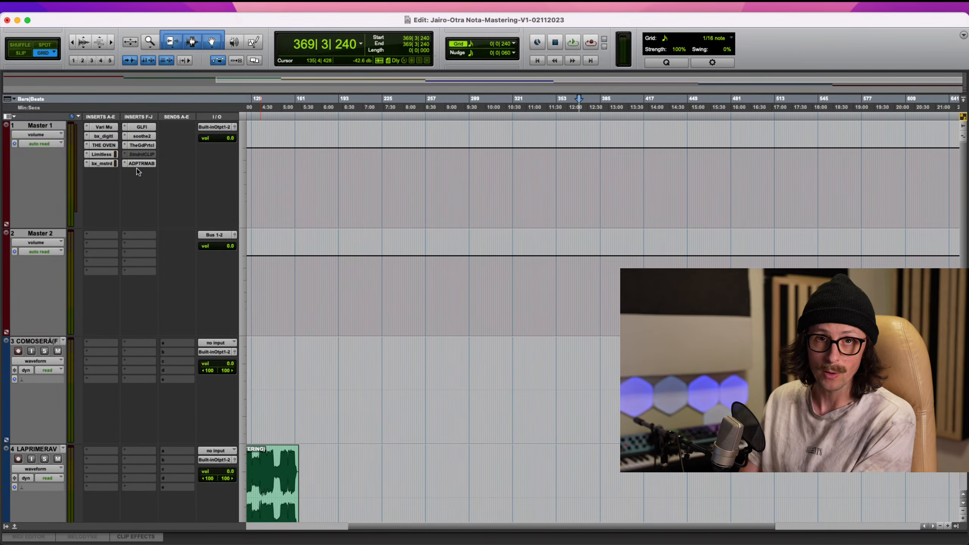
{"action": "scroll", "coordinate": [330, 174], "scroll_direction": "down", "scroll_amount": 10}
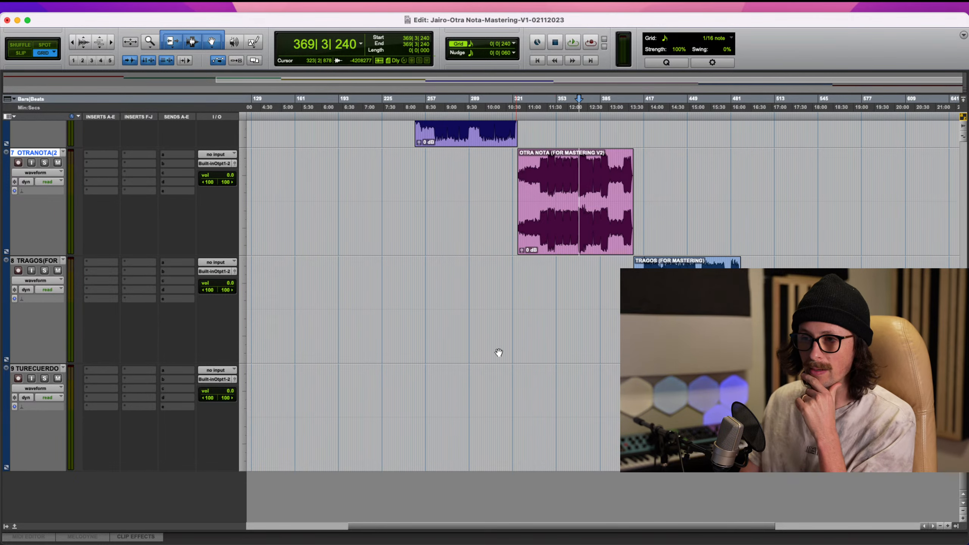
{"action": "scroll", "coordinate": [456, 351], "scroll_direction": "up", "scroll_amount": 5}
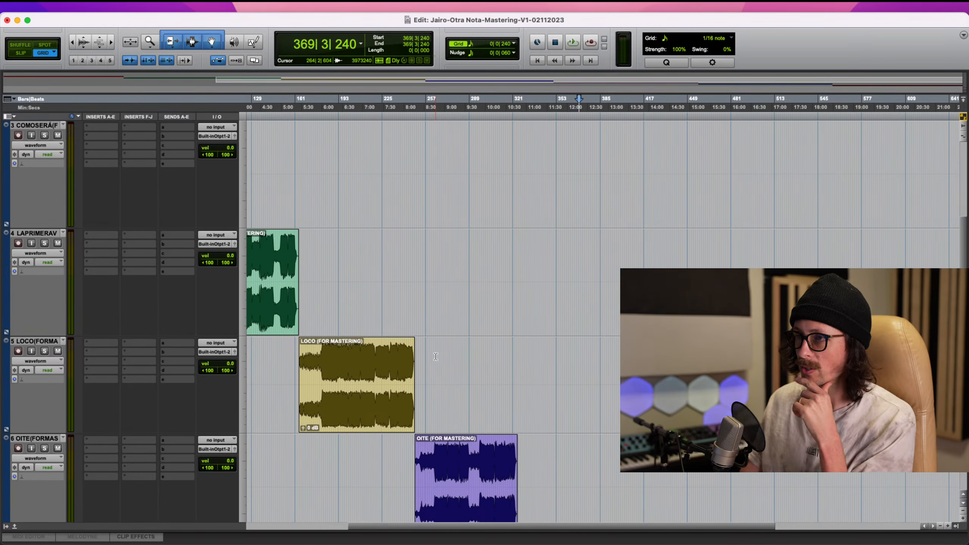
{"action": "scroll", "coordinate": [441, 352], "scroll_direction": "left", "scroll_amount": 10}
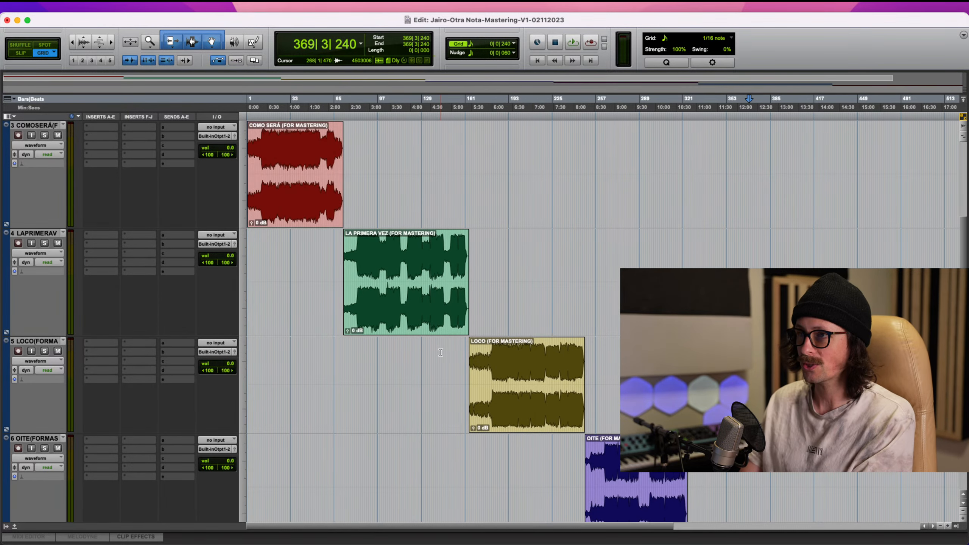
{"action": "left_click", "coordinate": [282, 168]}
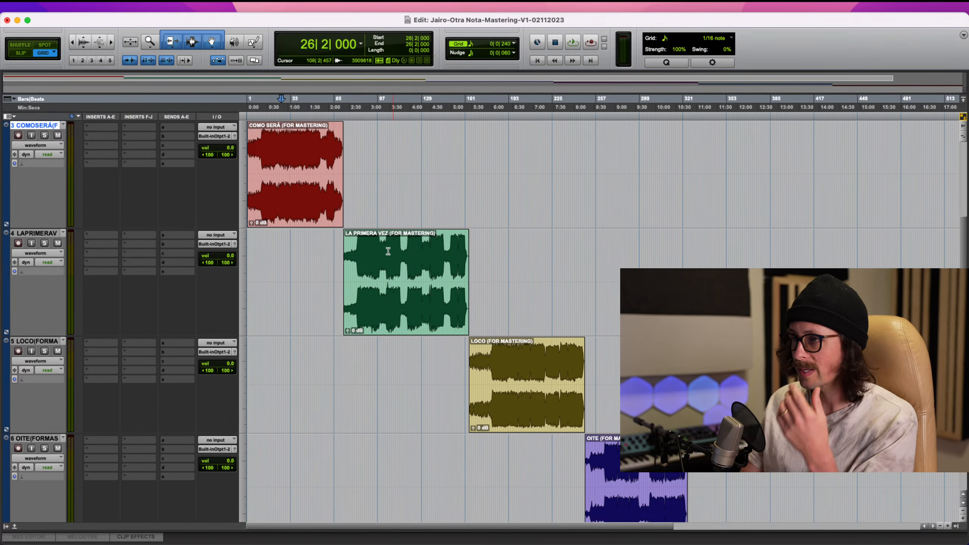
- Open the ADPTR MetricAB insert on Master 1 and reposition its window so the reference list is visible
{"action": "scroll", "coordinate": [220, 181], "scroll_direction": "up", "scroll_amount": 5}
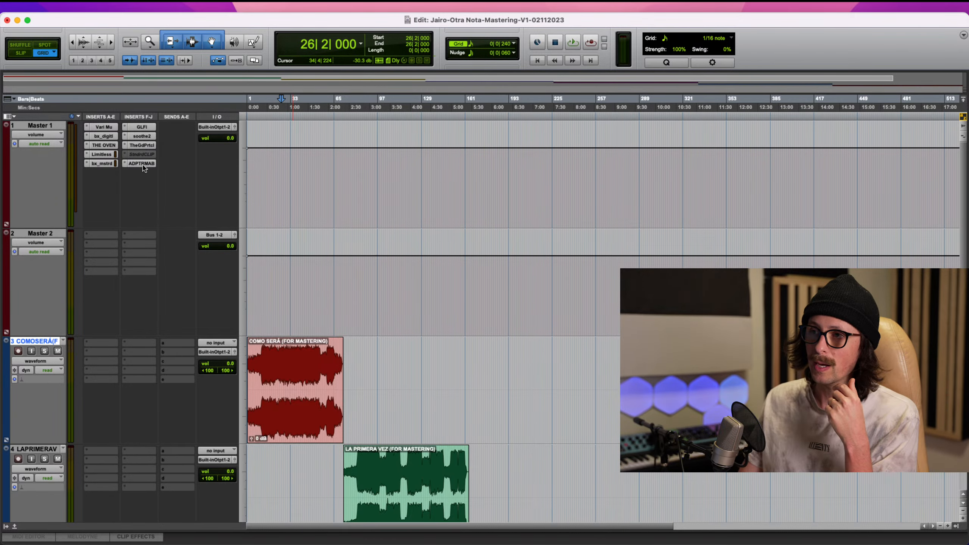
{"action": "left_click", "coordinate": [141, 163]}
{"action": "left_click_drag", "start_coordinate": [427, 136], "coordinate": [345, 42]}
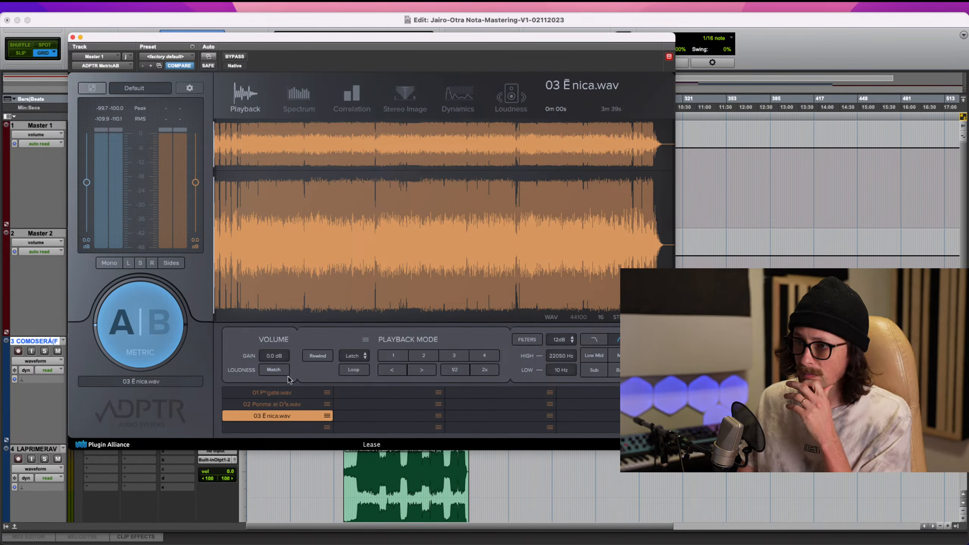
- Go through the loaded MetricAB reference songs 01, 02 and 03 in order
{"action": "left_click", "coordinate": [272, 393]}
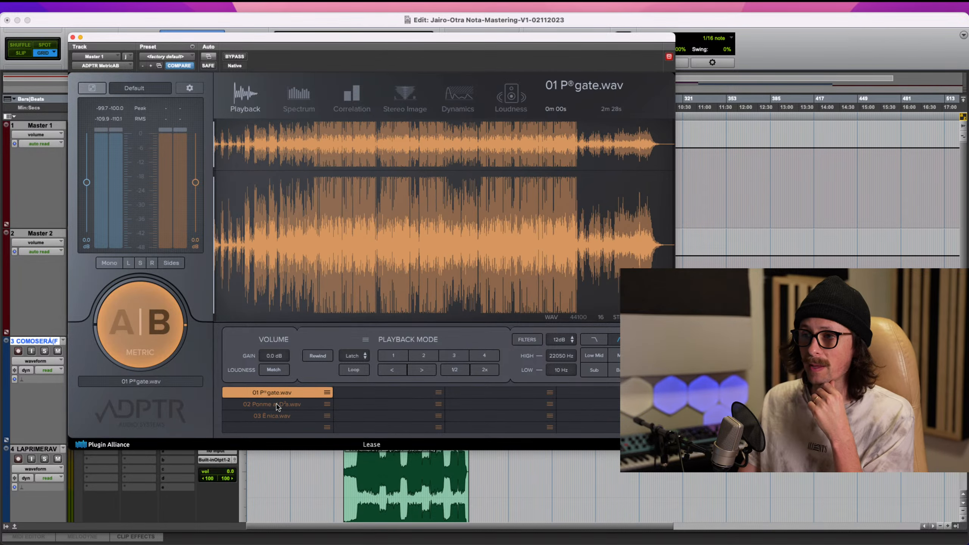
{"action": "left_click", "coordinate": [278, 405]}
{"action": "left_click", "coordinate": [278, 418]}
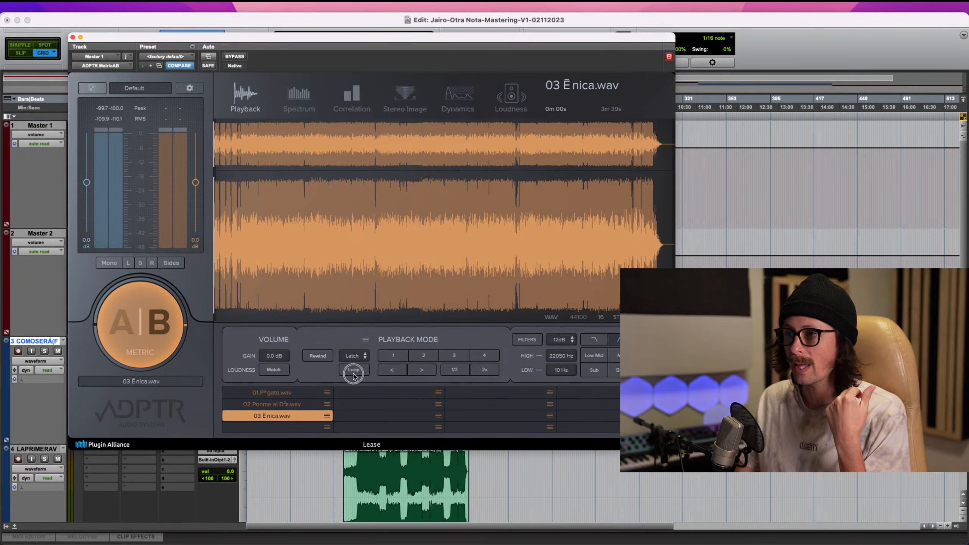
- Try to loudness-match the reference audio in MetricAB and select reference song 02
{"action": "left_click", "coordinate": [274, 370]}
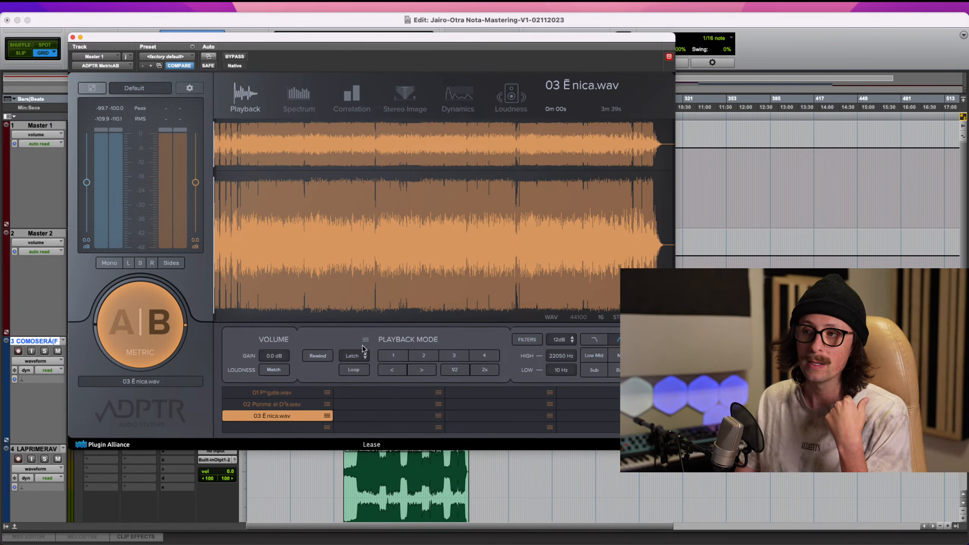
{"action": "left_click", "coordinate": [281, 403]}
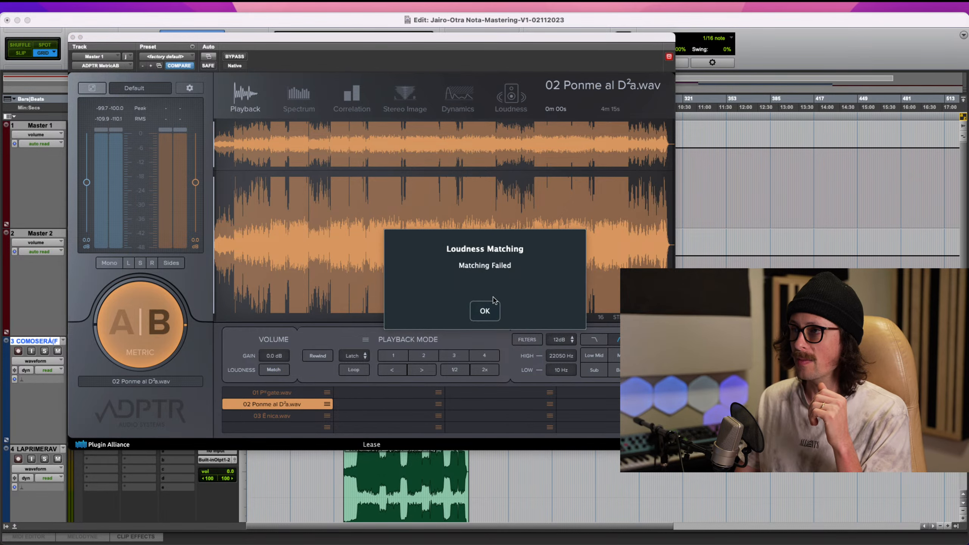
{"action": "left_click", "coordinate": [486, 313]}
- Go through the Dynamics, Stereo Image, Correlation, Spectrum and Loudness views for reference song 02
{"action": "left_click", "coordinate": [459, 105]}
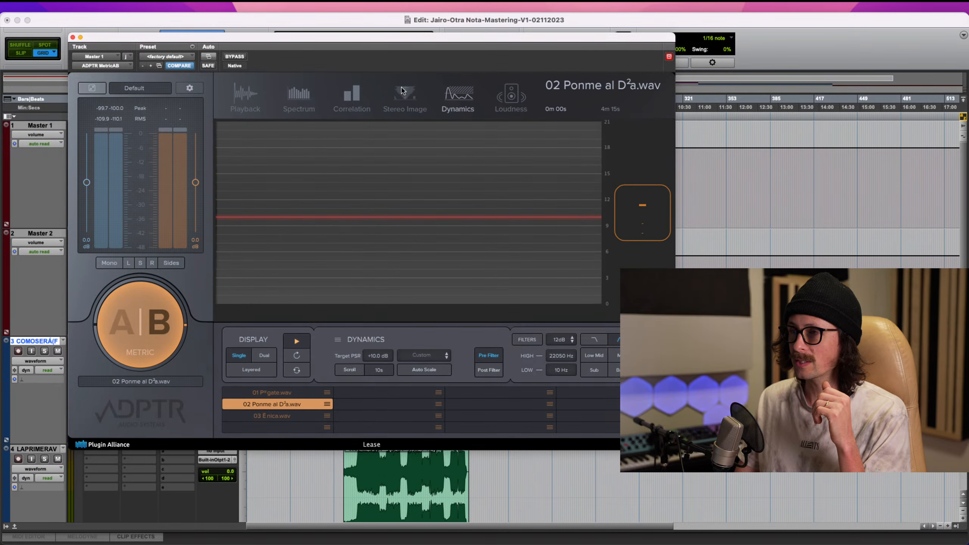
{"action": "left_click", "coordinate": [405, 94]}
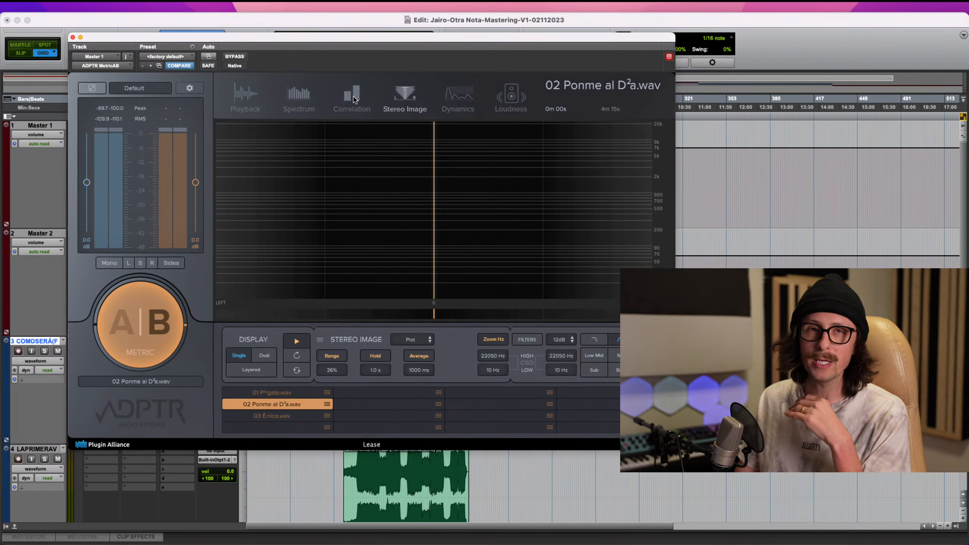
{"action": "left_click", "coordinate": [358, 95]}
{"action": "left_click", "coordinate": [298, 96]}
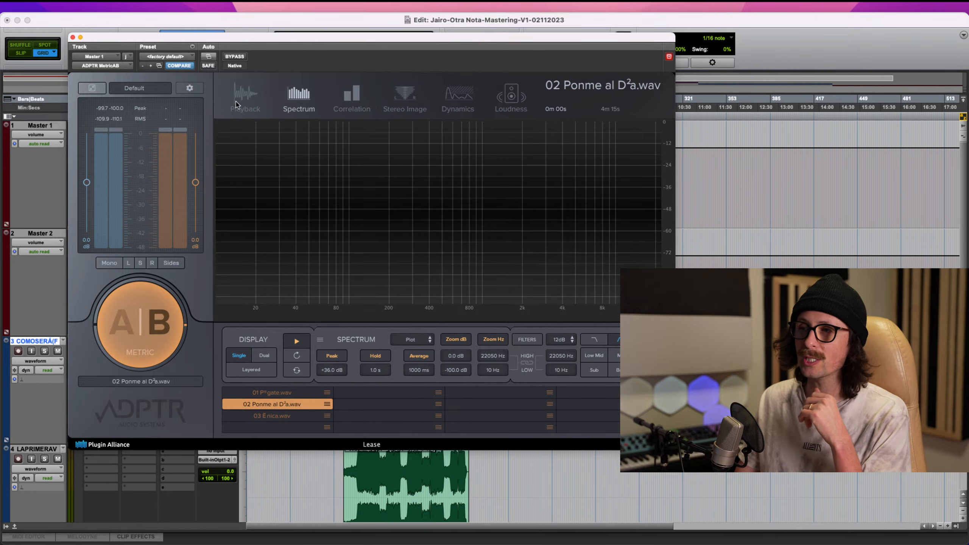
{"action": "left_click", "coordinate": [508, 99]}
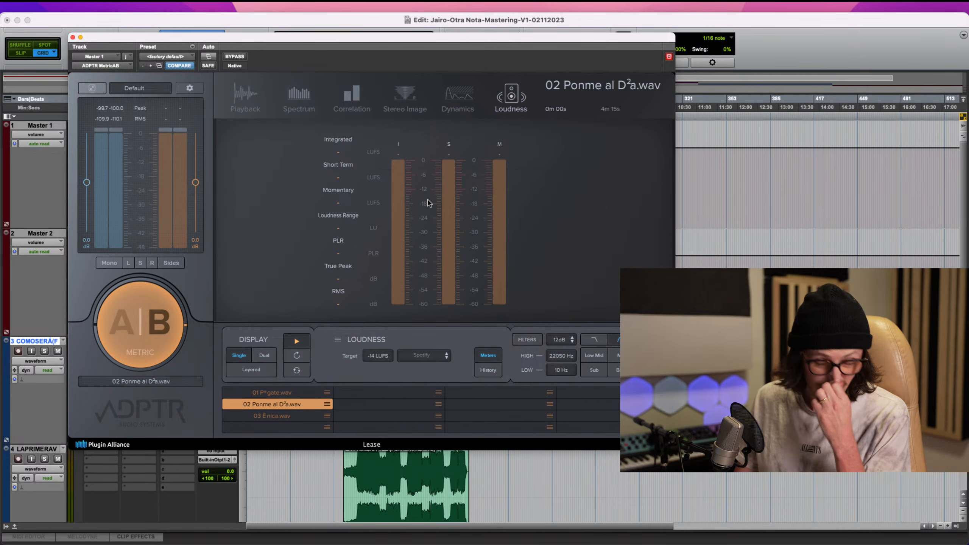
- Select reference song 03 and start playback to read its loudness meters
{"action": "left_click", "coordinate": [290, 417]}
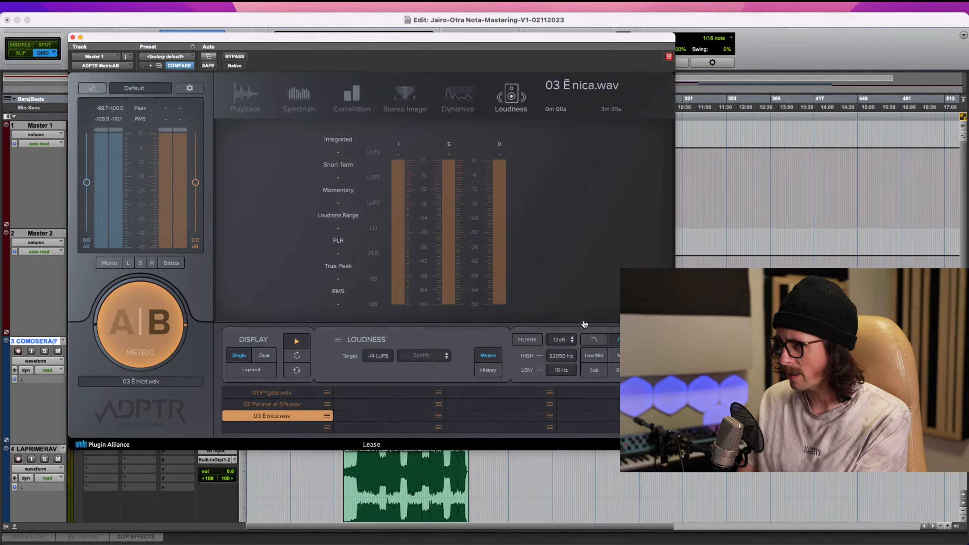
{"action": "key", "text": "super+Tab"}
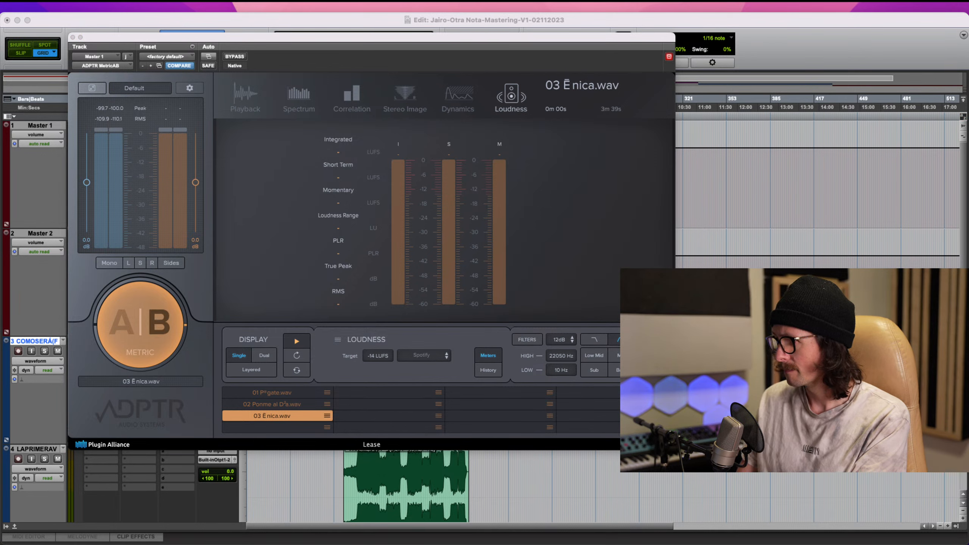
{"action": "left_click", "coordinate": [376, 286]}
{"action": "key", "text": "space"}
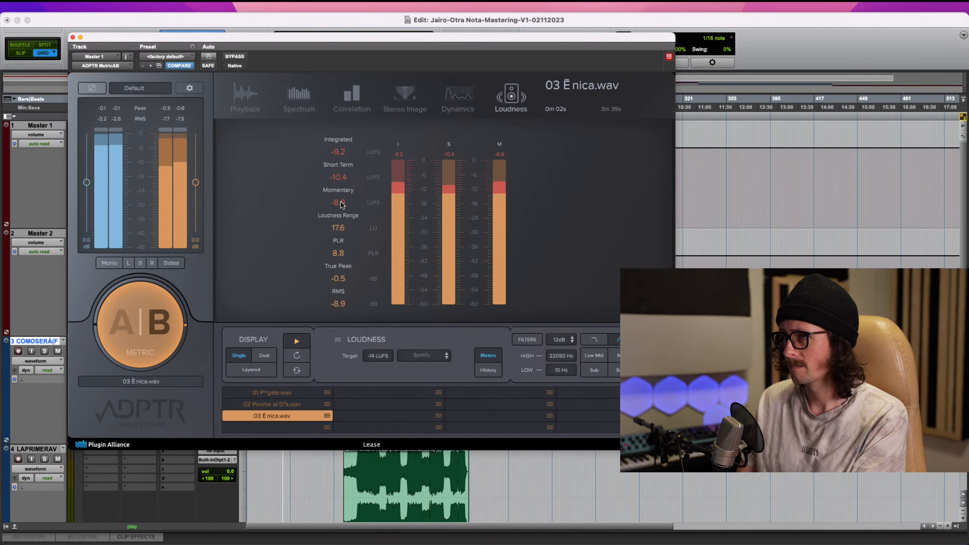
- Audition reference song 03 from 2m 28s, 1m 41s and 1m 27s in its waveform
{"action": "left_click", "coordinate": [245, 98]}
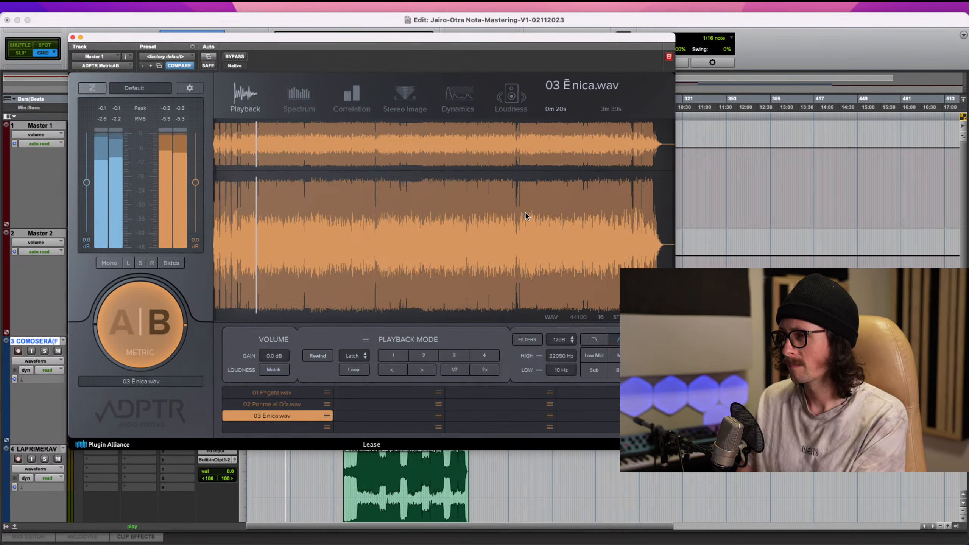
{"action": "left_click", "coordinate": [526, 225]}
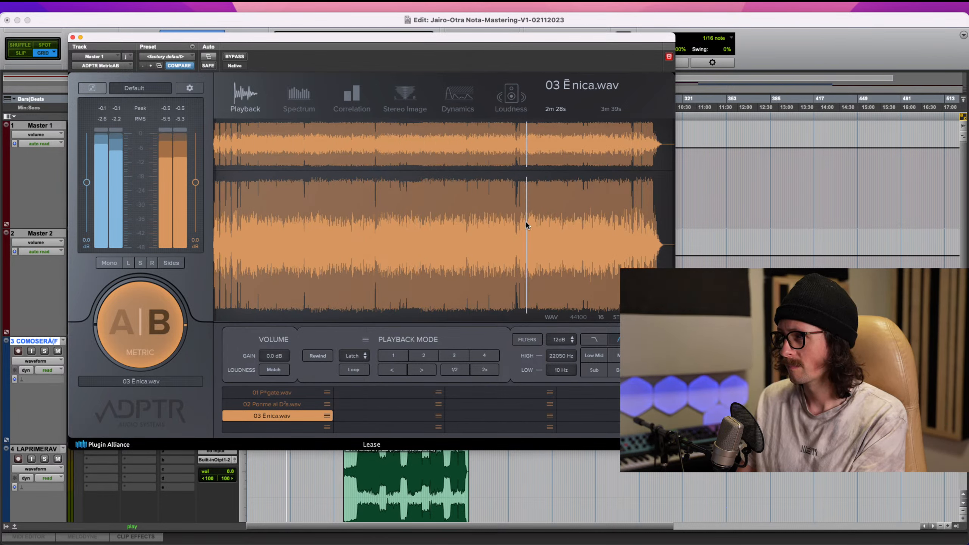
{"action": "left_click", "coordinate": [427, 232]}
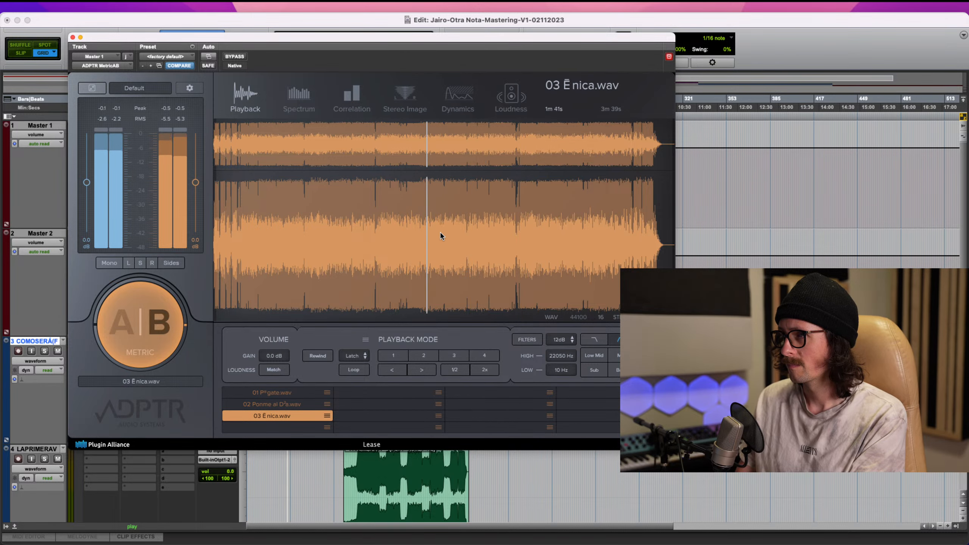
{"action": "left_click", "coordinate": [397, 230]}
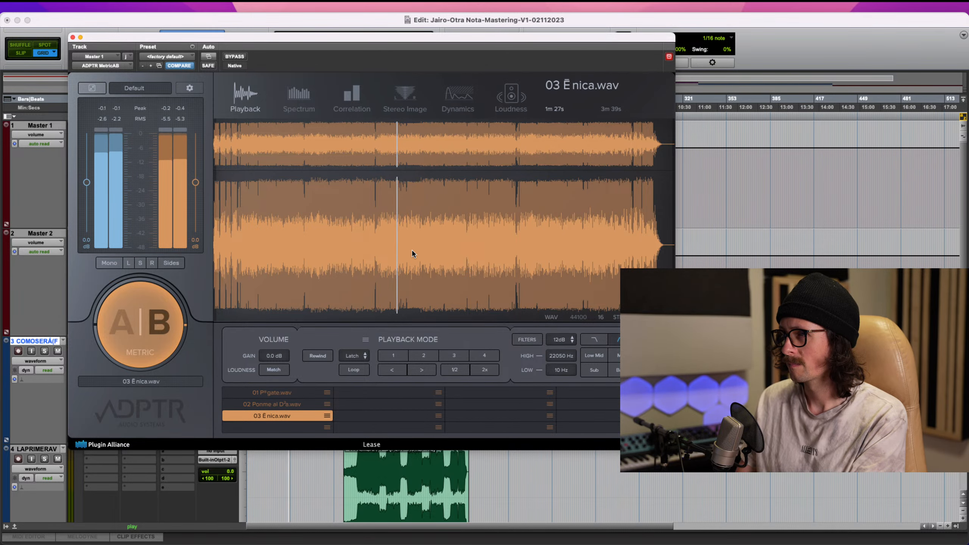
- Measure the loudness of reference song 03, including the section from about 1m 40s, and stop playback
{"action": "left_click", "coordinate": [511, 96]}
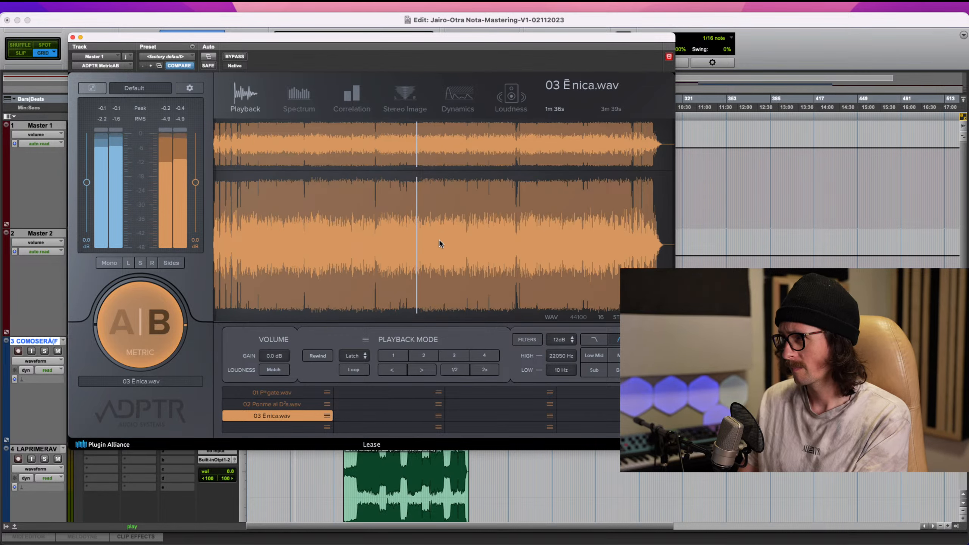
{"action": "left_click", "coordinate": [423, 242]}
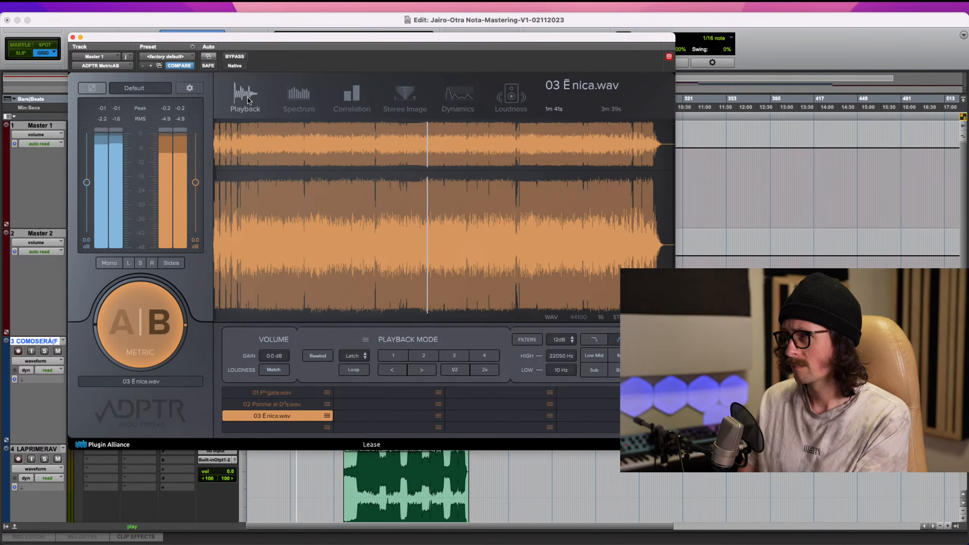
{"action": "left_click", "coordinate": [514, 103]}
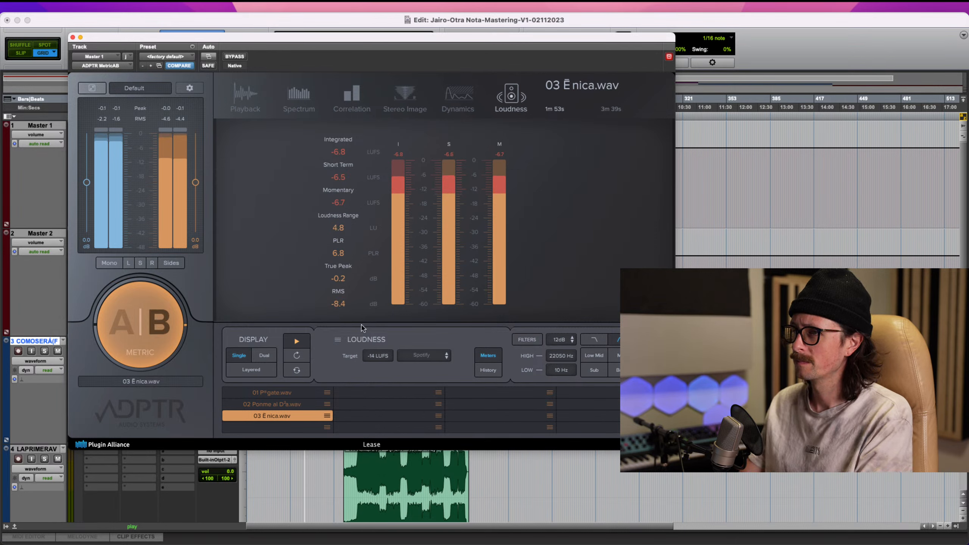
{"action": "key", "text": "space"}
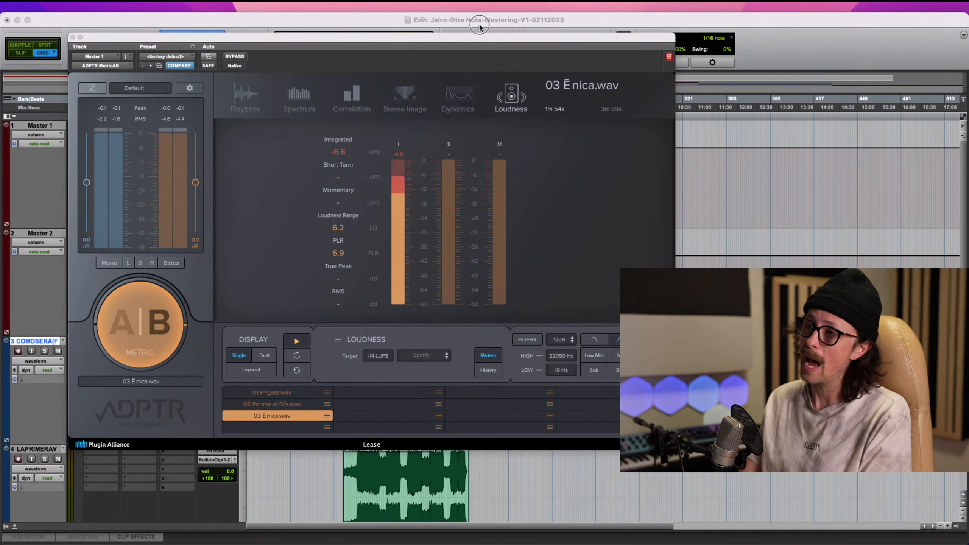
- Uncover the Master 1 inserts and leave all of them bypassed except ADPTR MetricAB
{"action": "left_click_drag", "start_coordinate": [92, 38], "coordinate": [295, 84]}
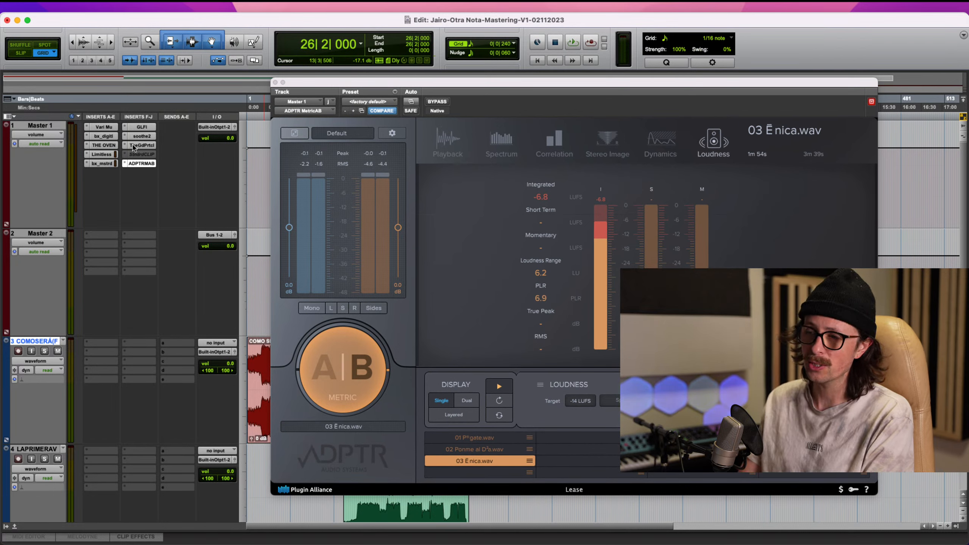
{"action": "left_click", "coordinate": [104, 129], "text": "super"}
{"action": "left_click", "coordinate": [105, 137], "text": "super"}
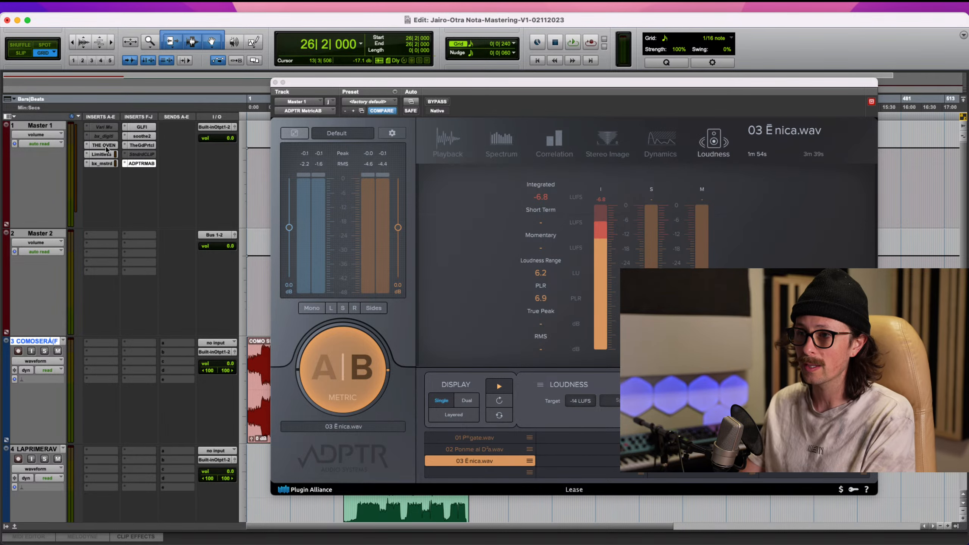
{"action": "left_click", "coordinate": [106, 146], "text": "super"}
{"action": "left_click", "coordinate": [104, 155], "text": "super"}
{"action": "left_click", "coordinate": [104, 164], "text": "super"}
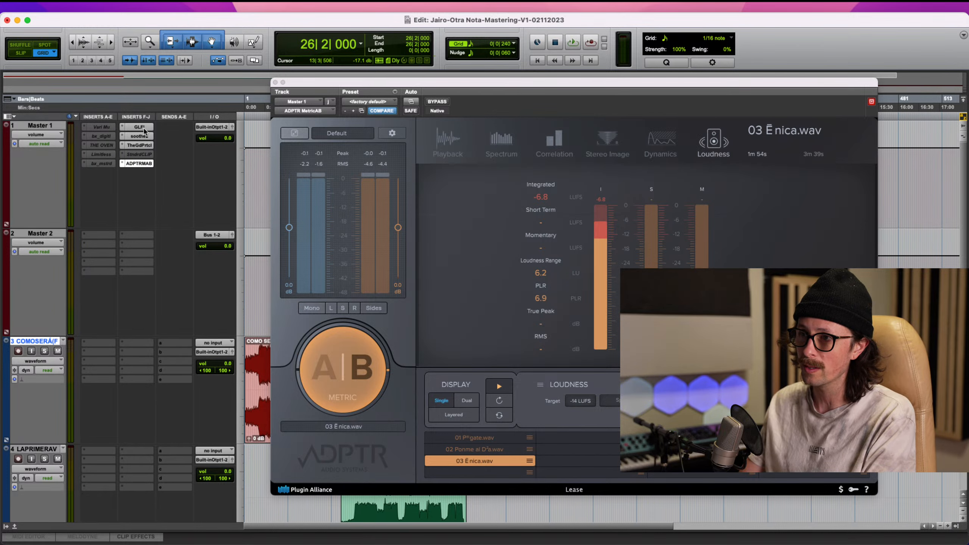
{"action": "left_click", "coordinate": [143, 129], "text": "super"}
{"action": "left_click", "coordinate": [140, 136], "text": "super"}
{"action": "left_click", "coordinate": [140, 145], "text": "super"}
{"action": "left_click", "coordinate": [140, 154], "text": "super"}
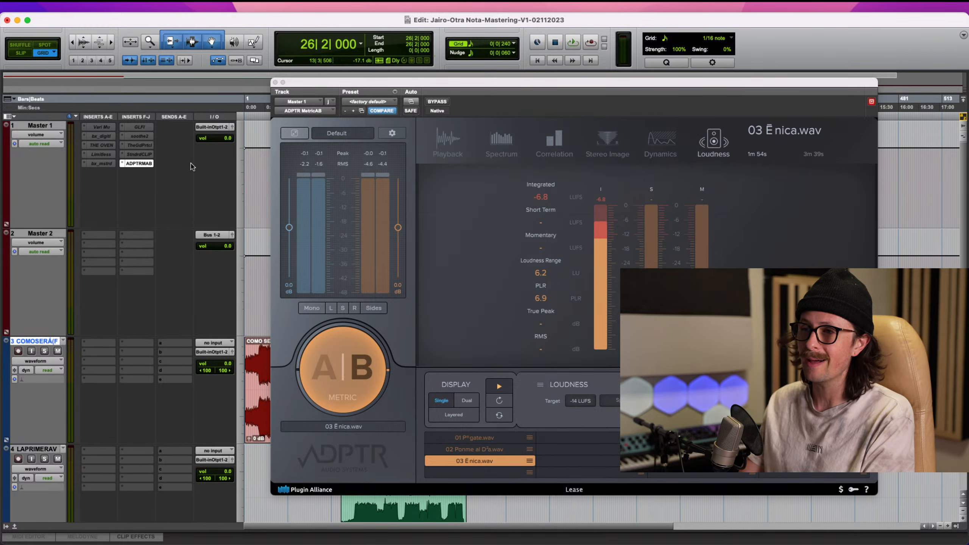
- Play reference song 03 with the other Master 1 inserts bypassed to re-measure its loudness, and stop playback
{"action": "key", "text": "super+Tab"}
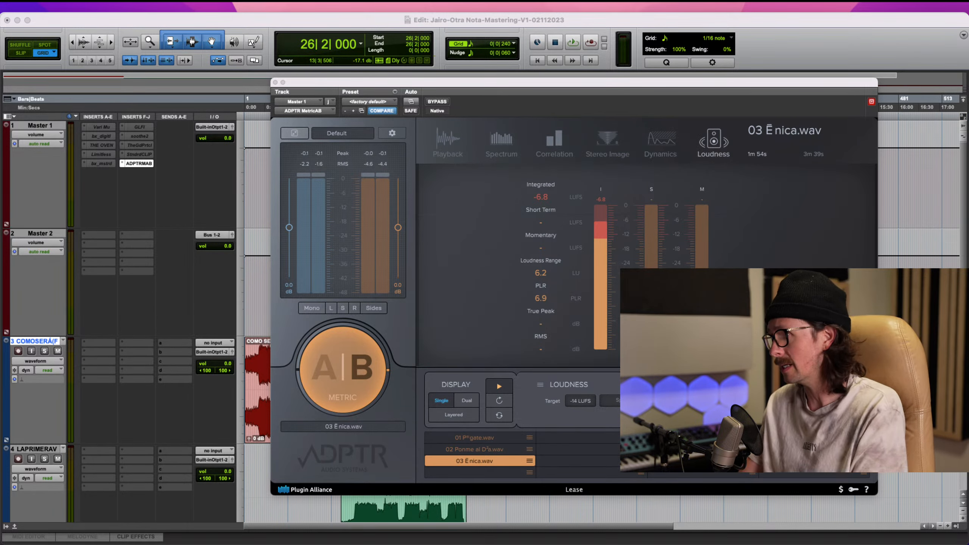
{"action": "left_click", "coordinate": [650, 216]}
{"action": "key", "text": "space"}
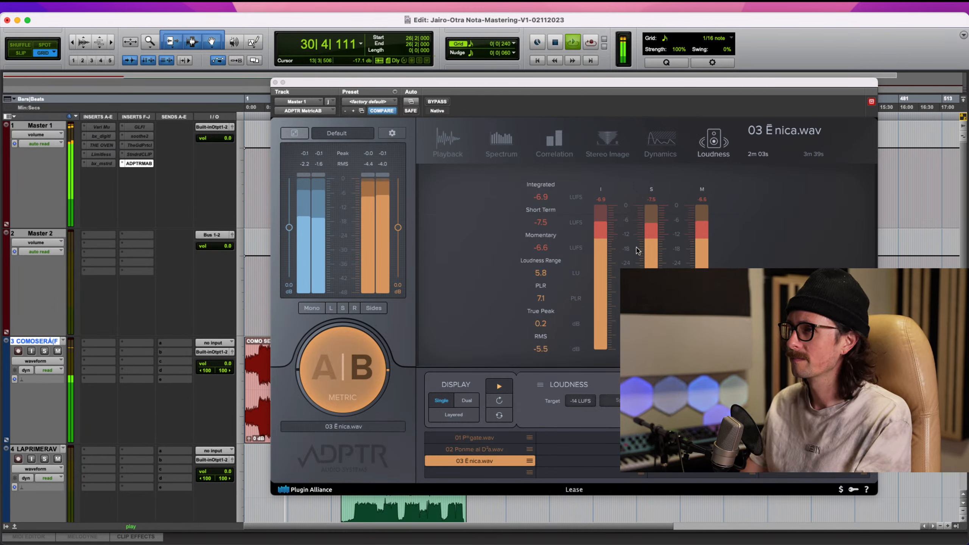
{"action": "key", "text": "space"}
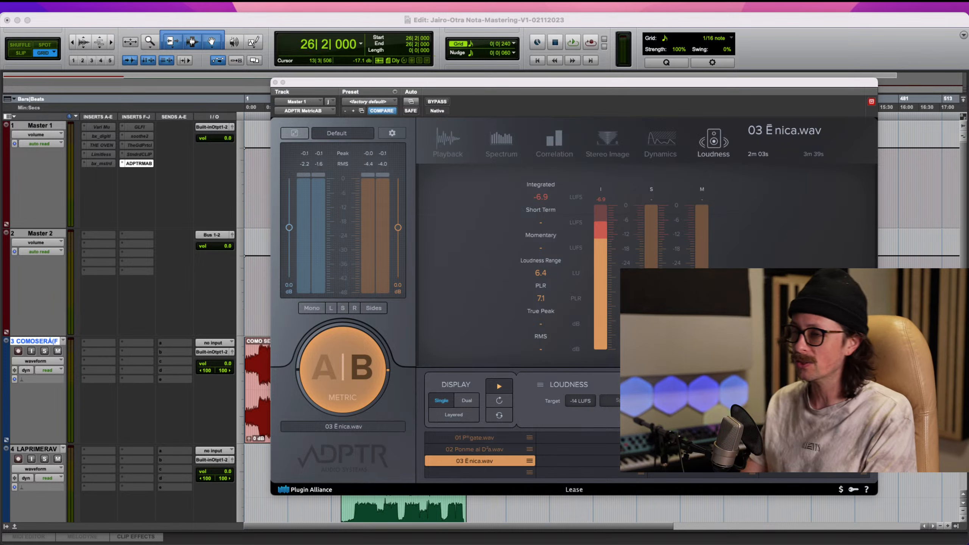
- Reposition the MetricAB window and play reference song 02 from about 1m 10s to measure its loudness
{"action": "left_click_drag", "start_coordinate": [423, 84], "coordinate": [184, 53]}
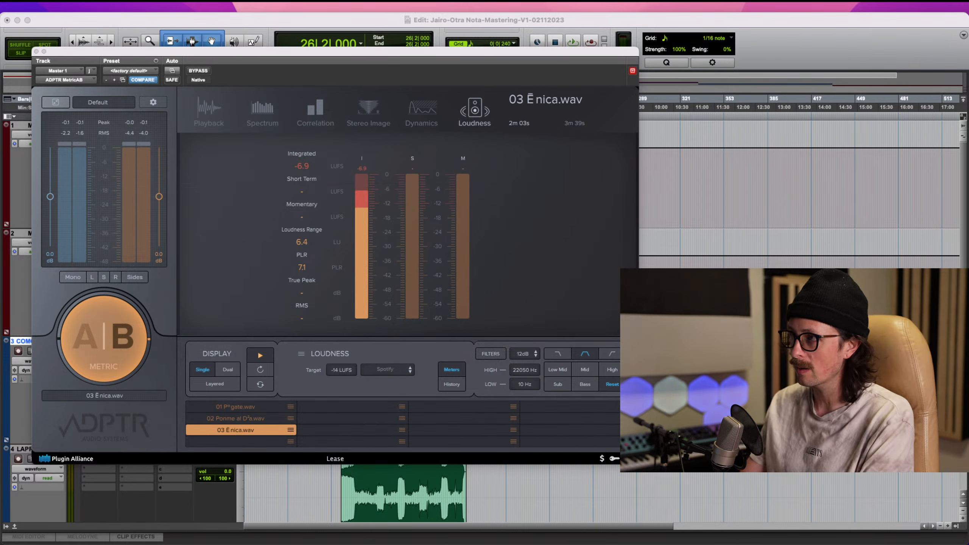
{"action": "key", "text": "space"}
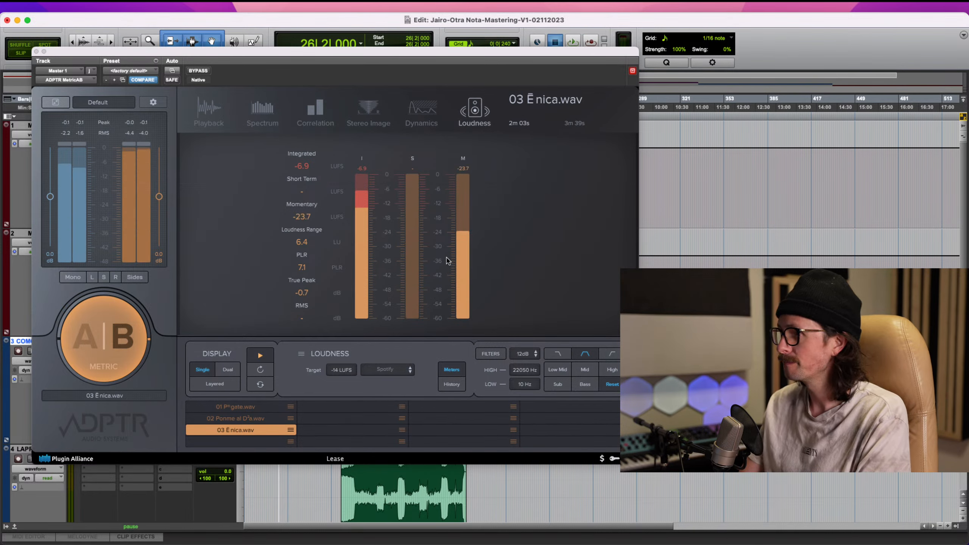
{"action": "left_click", "coordinate": [216, 419]}
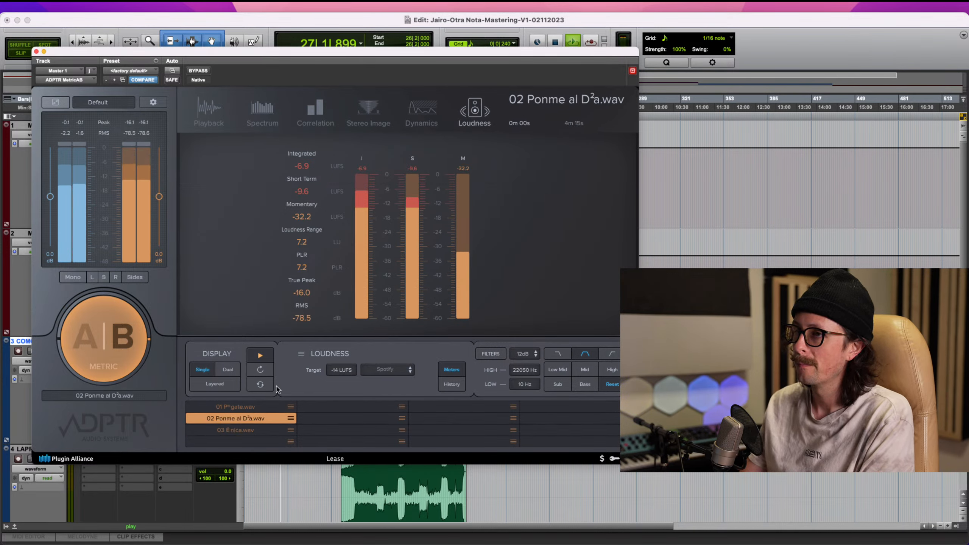
{"action": "left_click", "coordinate": [216, 111]}
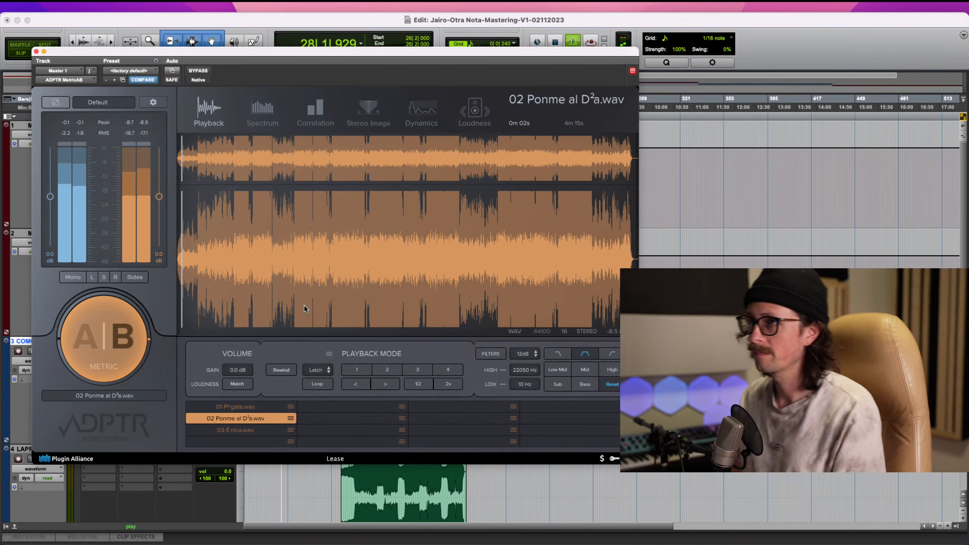
{"action": "left_click", "coordinate": [302, 250]}
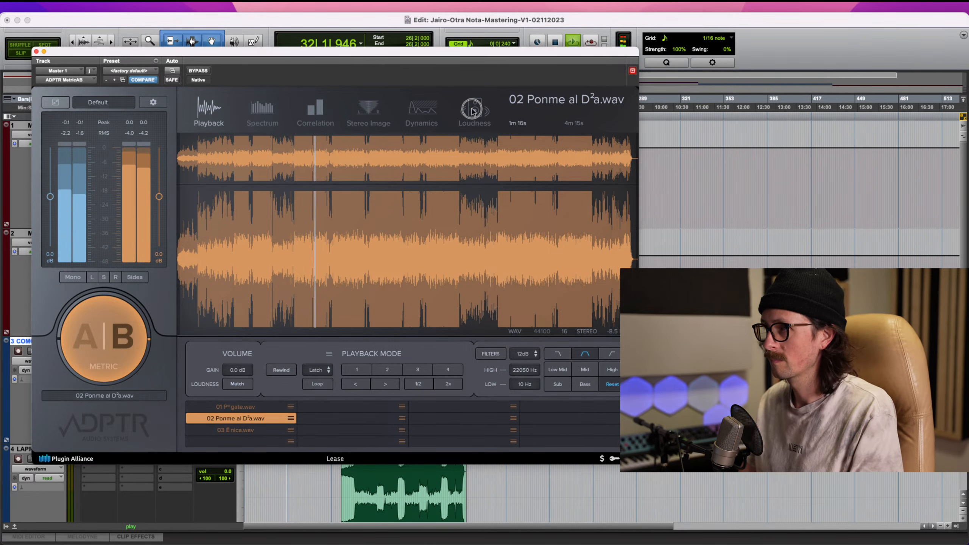
{"action": "left_click", "coordinate": [475, 110]}
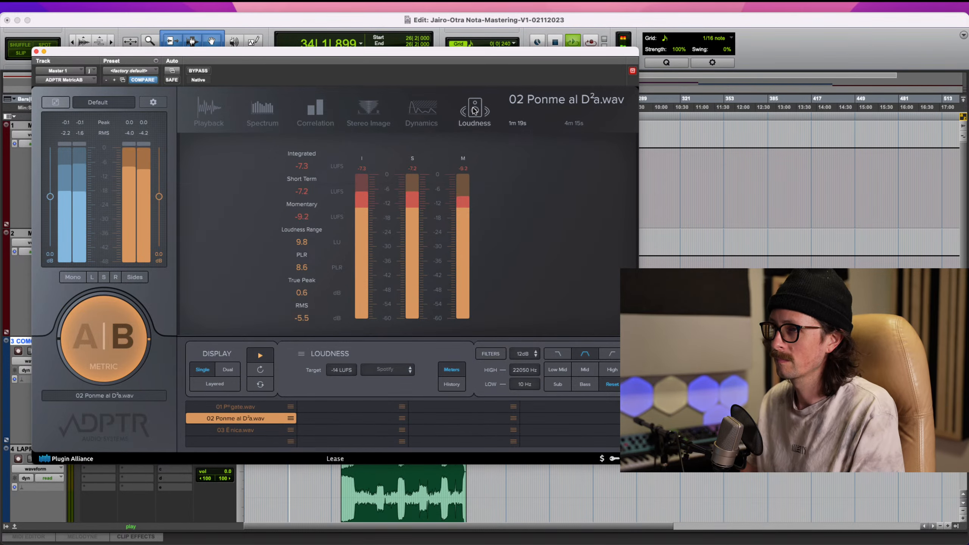
- Play reference song 01 from about 1m 30s, measure its loudness and return to its waveform
{"action": "left_click", "coordinate": [198, 112]}
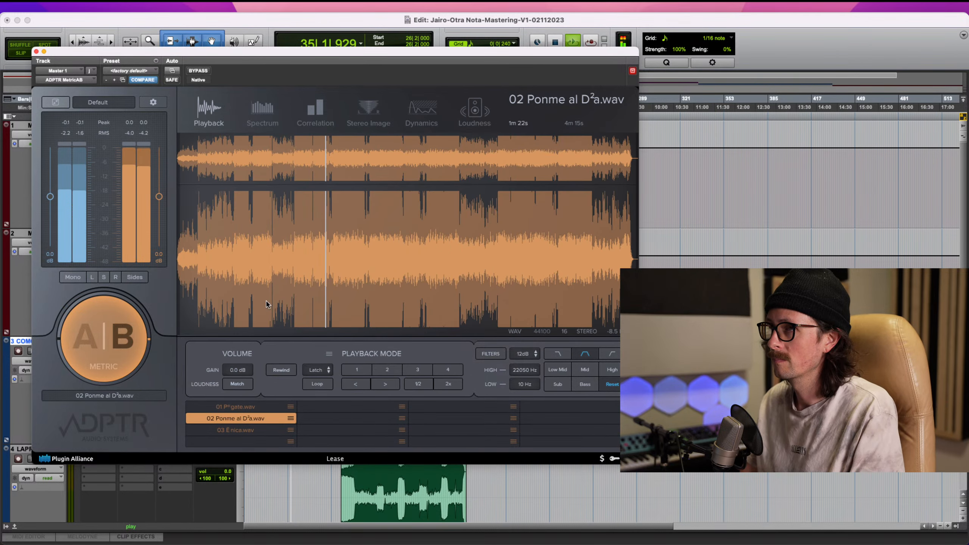
{"action": "left_click", "coordinate": [262, 407]}
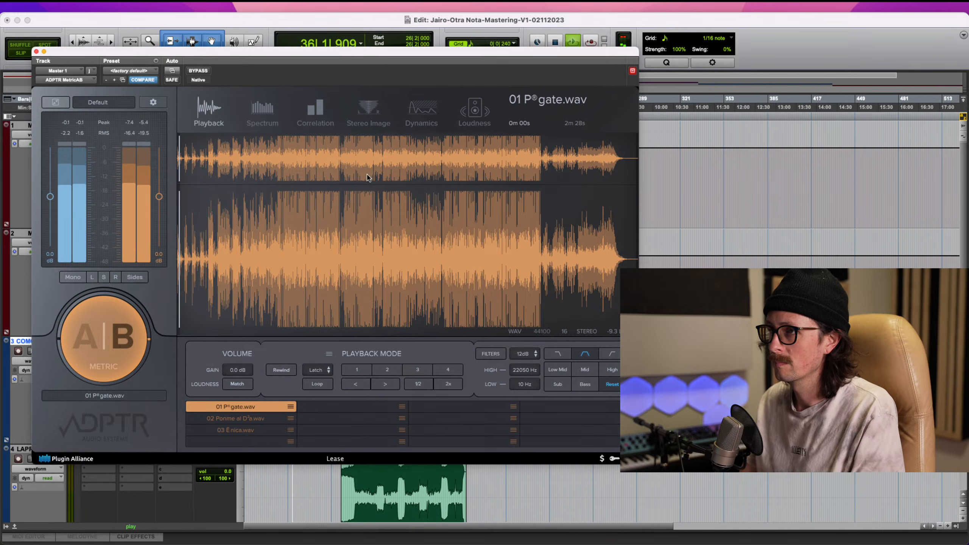
{"action": "left_click", "coordinate": [459, 247]}
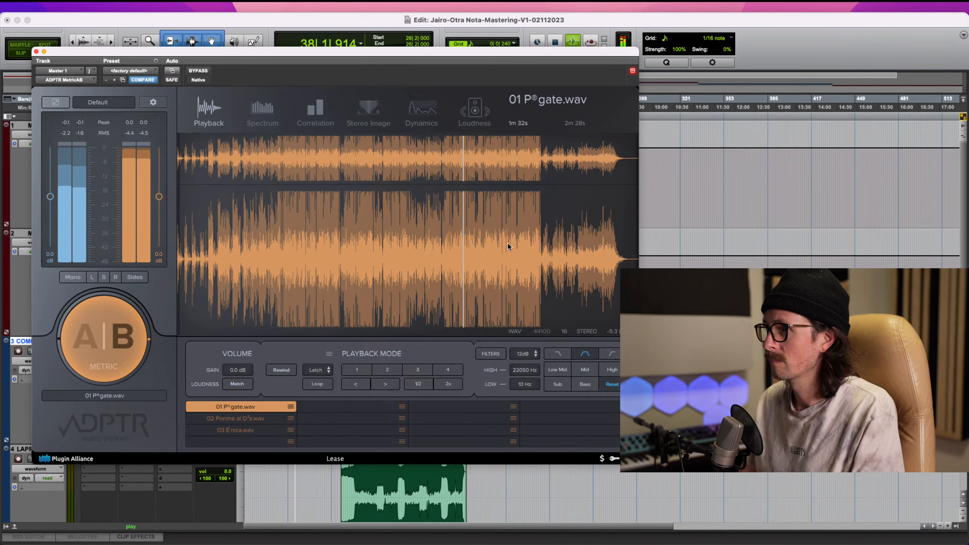
{"action": "left_click", "coordinate": [475, 109]}
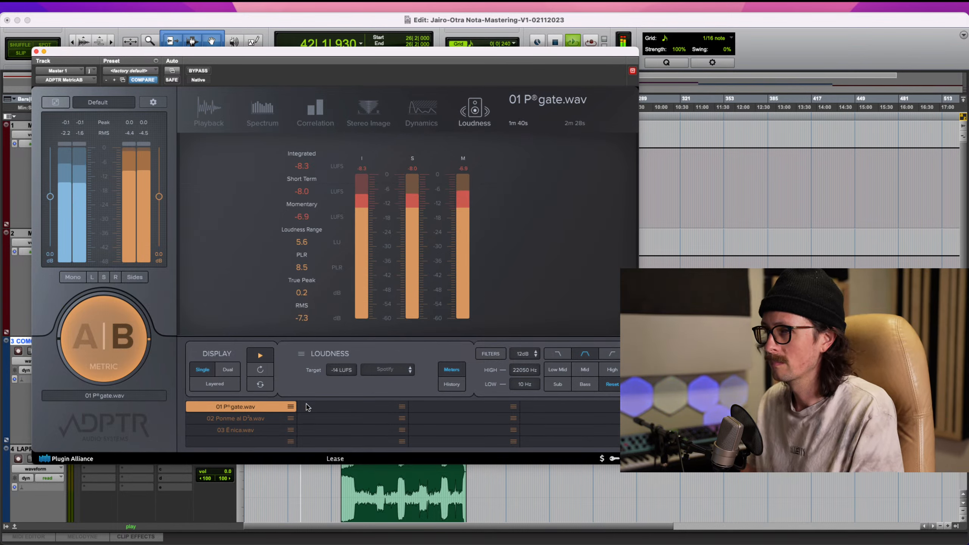
{"action": "left_click", "coordinate": [210, 111]}
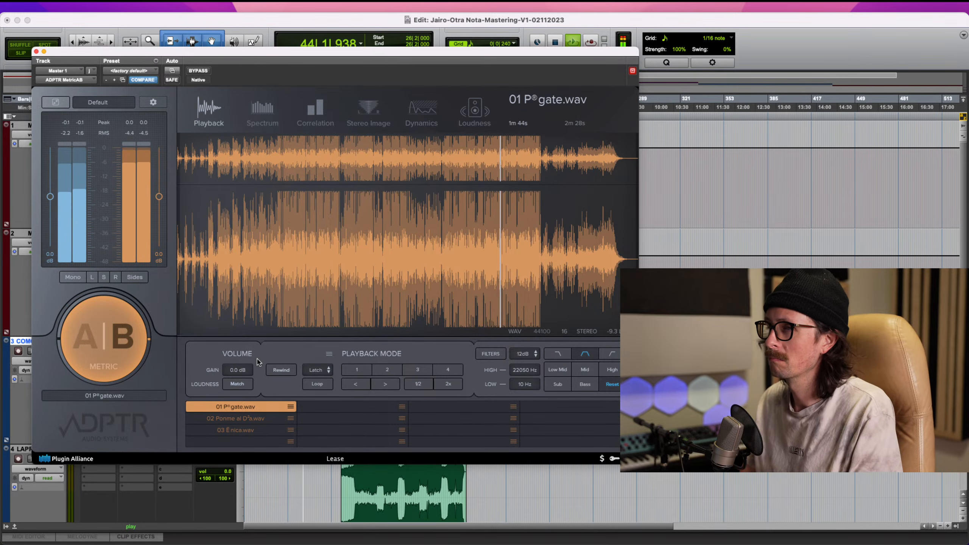
- Stop playback and switch MetricAB from reference song 01 back to the A source
{"action": "left_click", "coordinate": [246, 410]}
{"action": "key", "text": "space"}
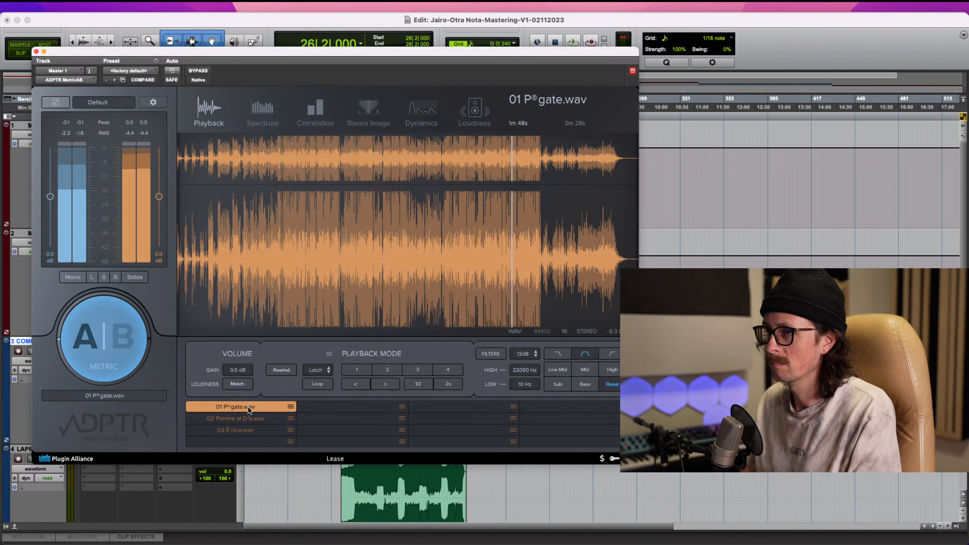
{"action": "key", "text": "super+Tab"}
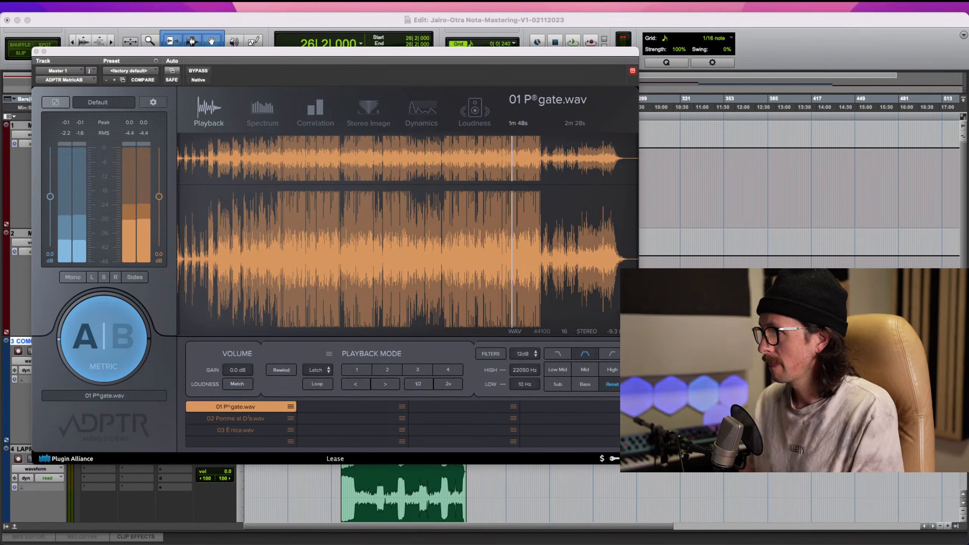
{"action": "left_click", "coordinate": [100, 399]}
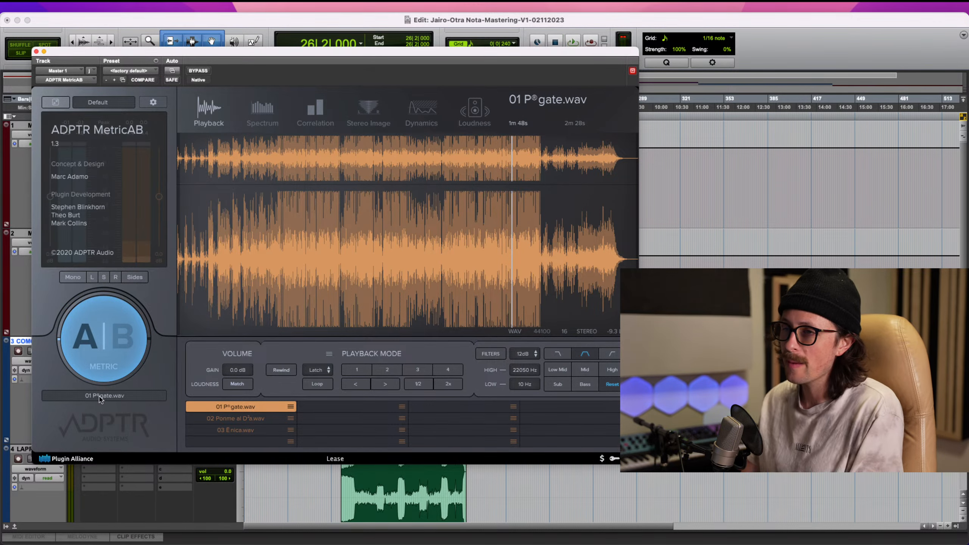
{"action": "left_click", "coordinate": [116, 358]}
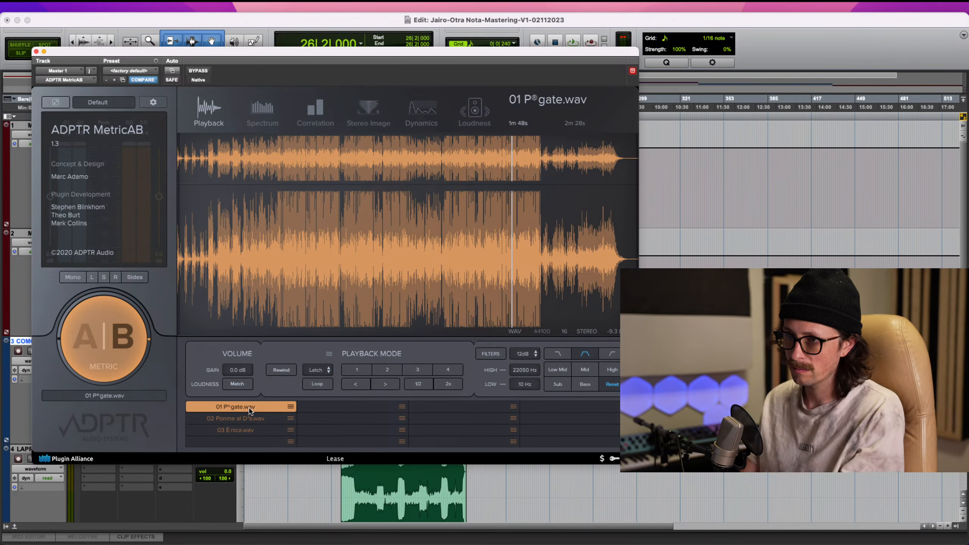
{"action": "left_click", "coordinate": [103, 347]}
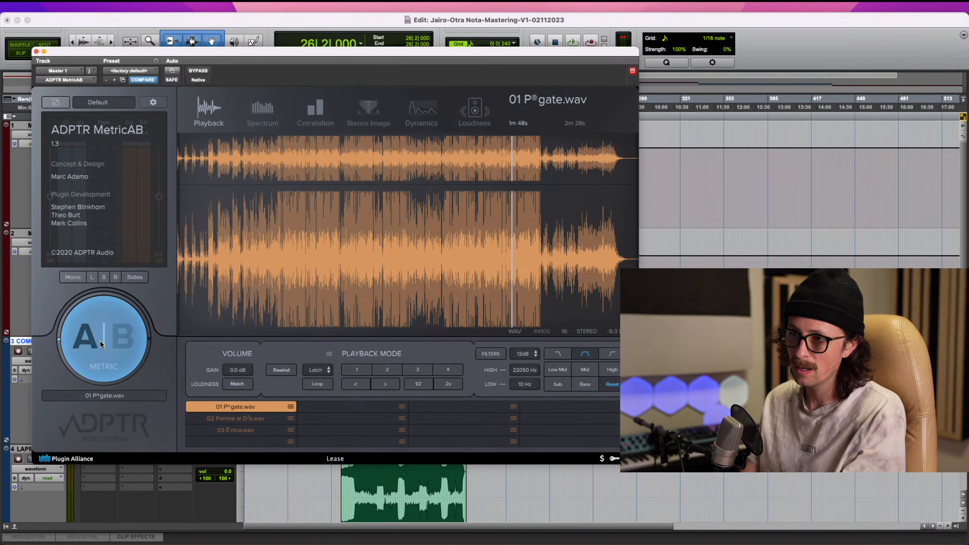
- Move the MetricAB window out of the way and place the playhead inside the OTRA NOTA clip at about bar 347
{"action": "left_click_drag", "start_coordinate": [164, 56], "coordinate": [587, 76]}
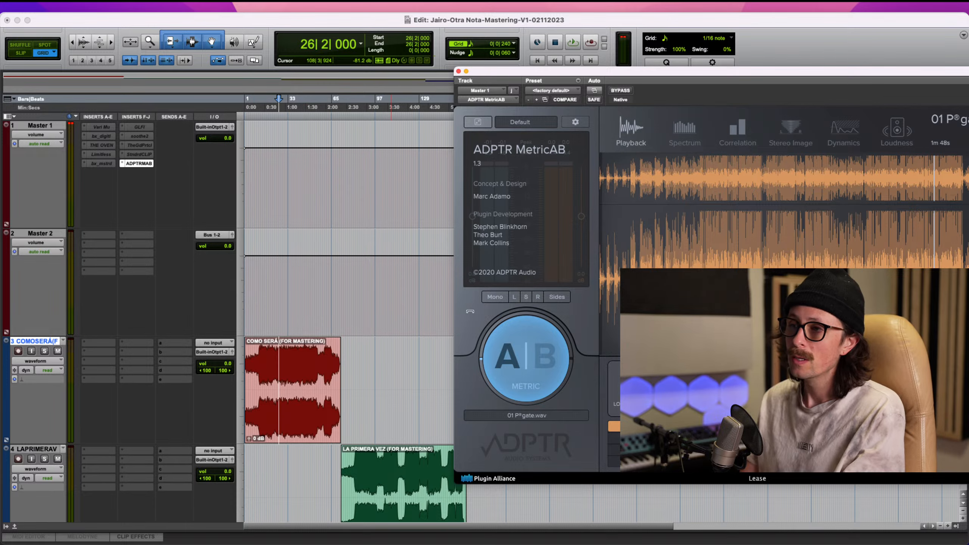
{"action": "scroll", "coordinate": [384, 305], "scroll_direction": "down", "scroll_amount": 10}
{"action": "left_click_drag", "start_coordinate": [556, 80], "coordinate": [235, 471]}
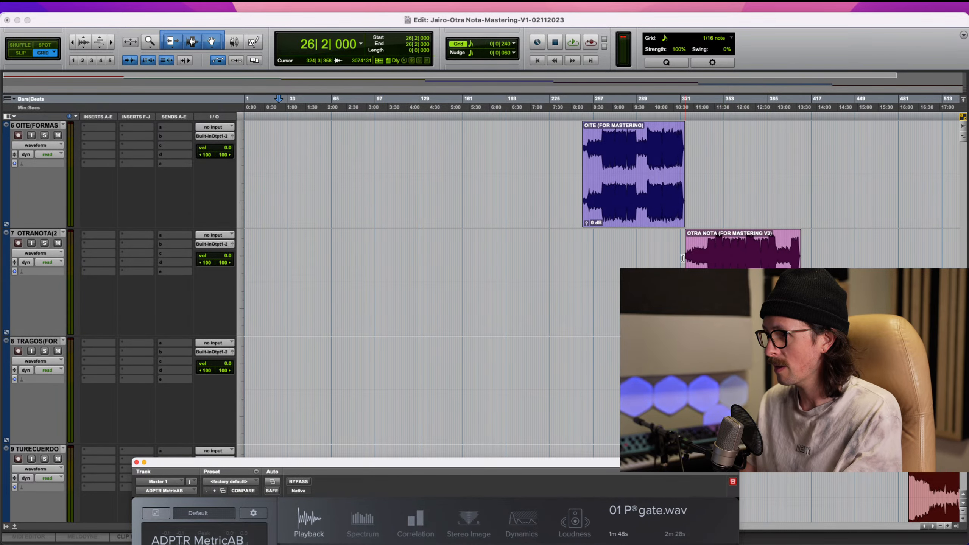
{"action": "left_click", "coordinate": [717, 249]}
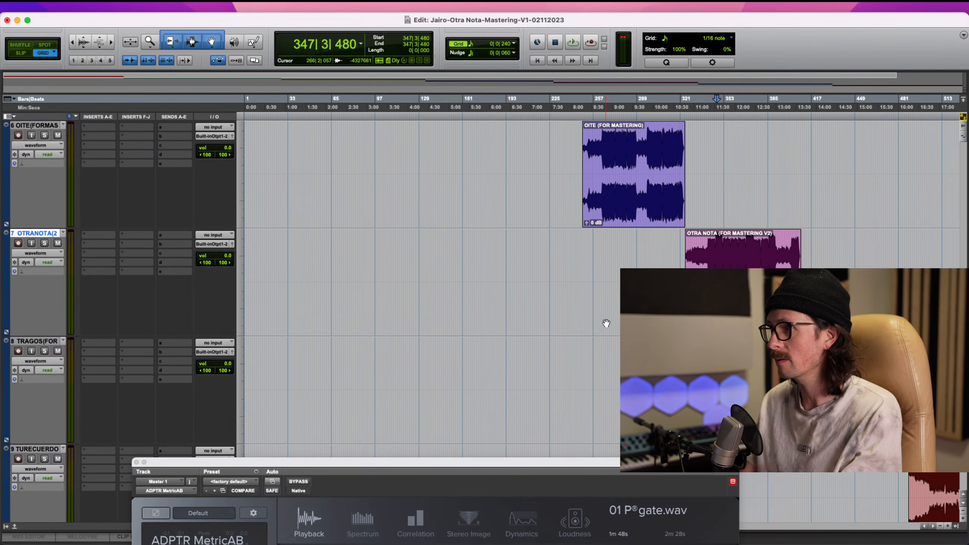
- Re-enable the bypassed Master 1 inserts, from Vari Mu through TheGdPrtcl, leaving only StndrdCLIP bypassed
{"action": "scroll", "coordinate": [411, 273], "scroll_direction": "up", "scroll_amount": 10}
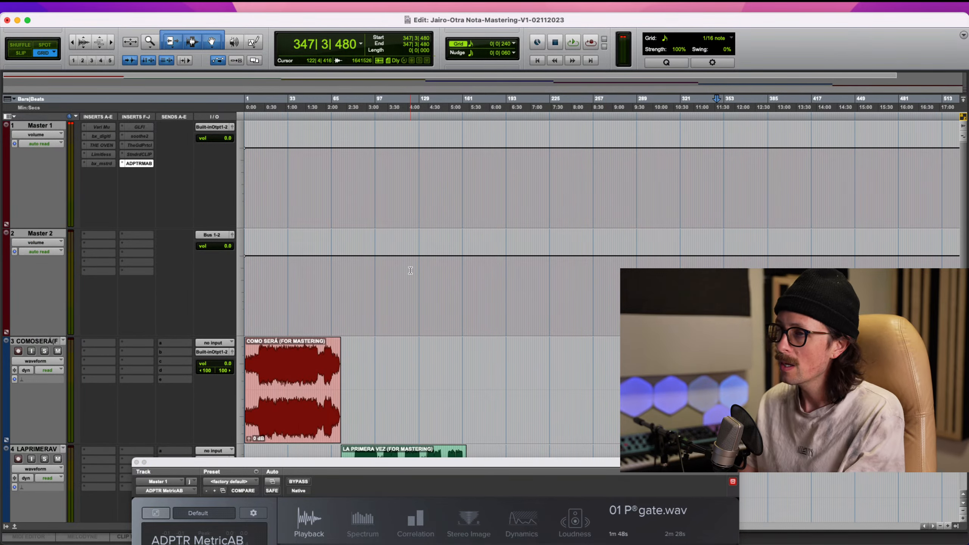
{"action": "left_click", "coordinate": [100, 154], "text": "ctrl+super"}
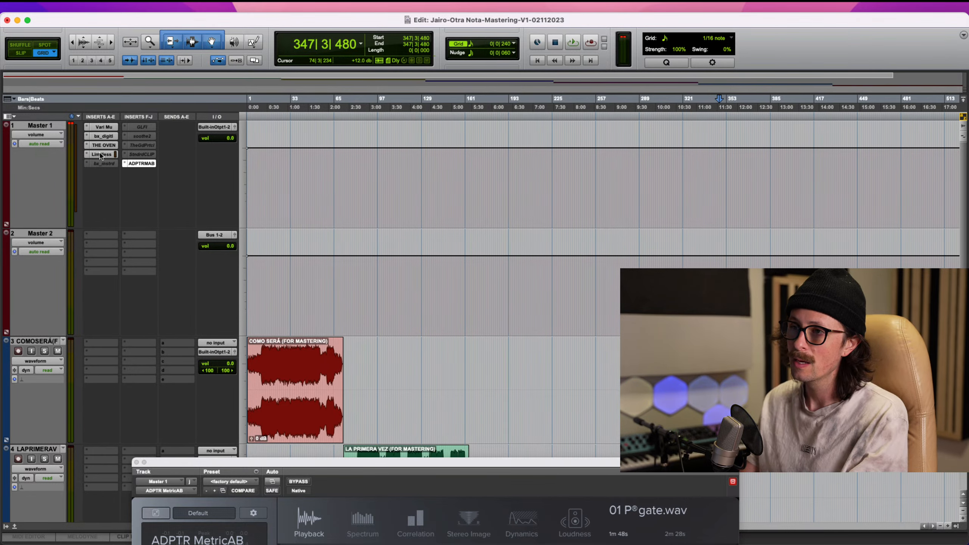
{"action": "left_click", "coordinate": [142, 126], "text": "ctrl+super"}
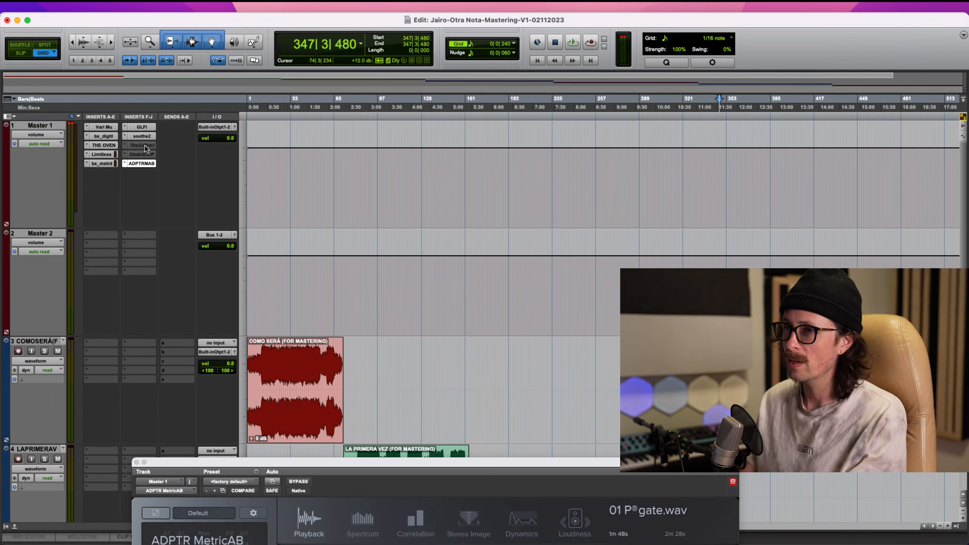
{"action": "left_click", "coordinate": [144, 145], "text": "ctrl+super"}
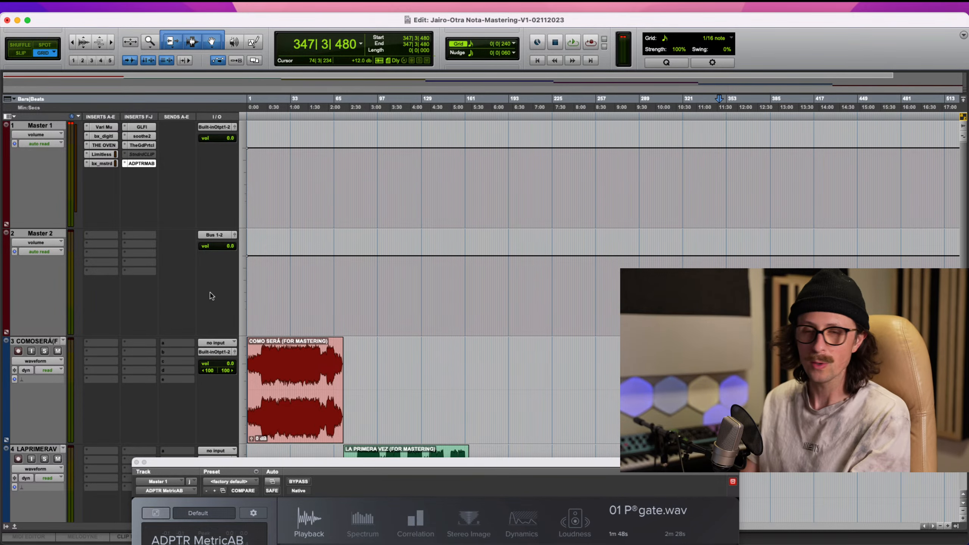
- Play OTRA NOTA from bar 347 through the mastering chain and place the MetricAB window beside its clip
{"action": "left_click_drag", "start_coordinate": [302, 465], "coordinate": [366, 47]}
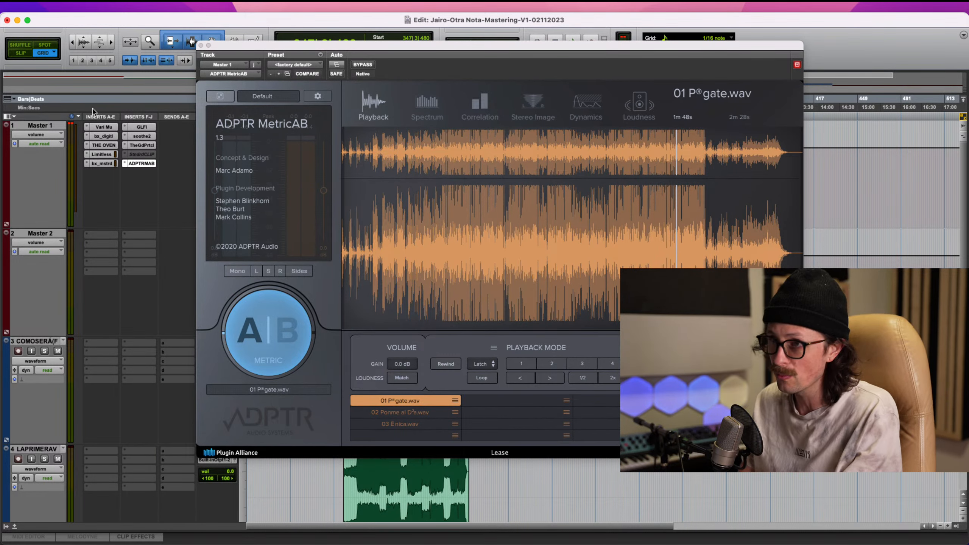
{"action": "scroll", "coordinate": [71, 131], "scroll_direction": "down", "scroll_amount": 2}
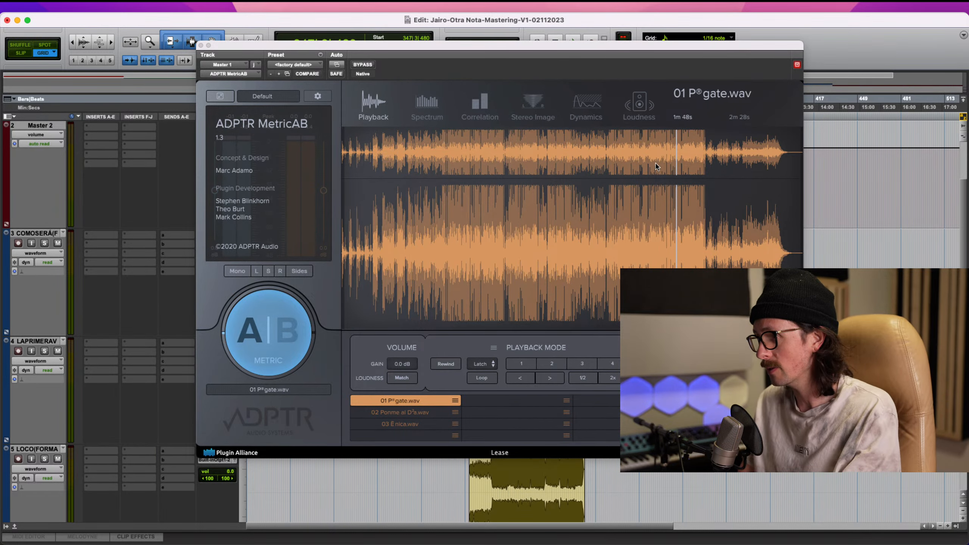
{"action": "left_click", "coordinate": [838, 38]}
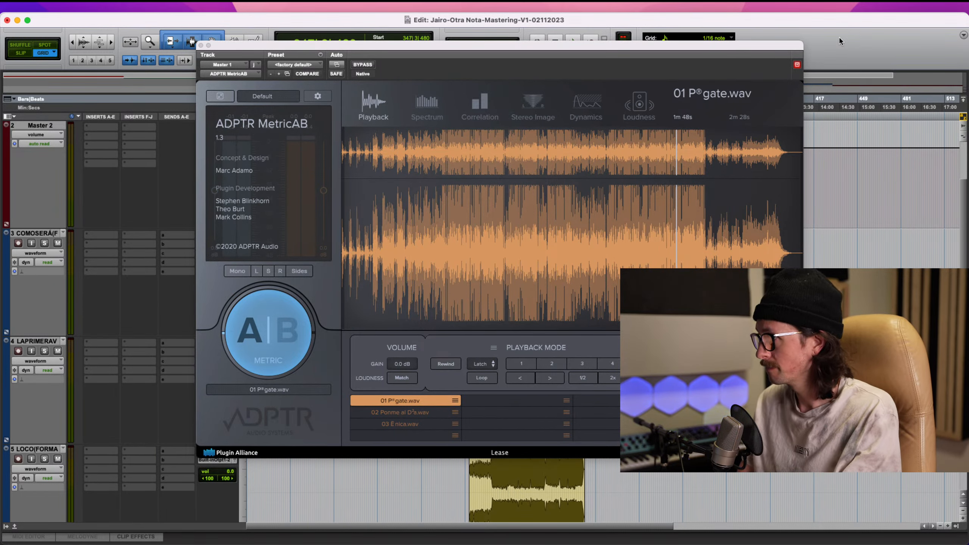
{"action": "key", "text": "space"}
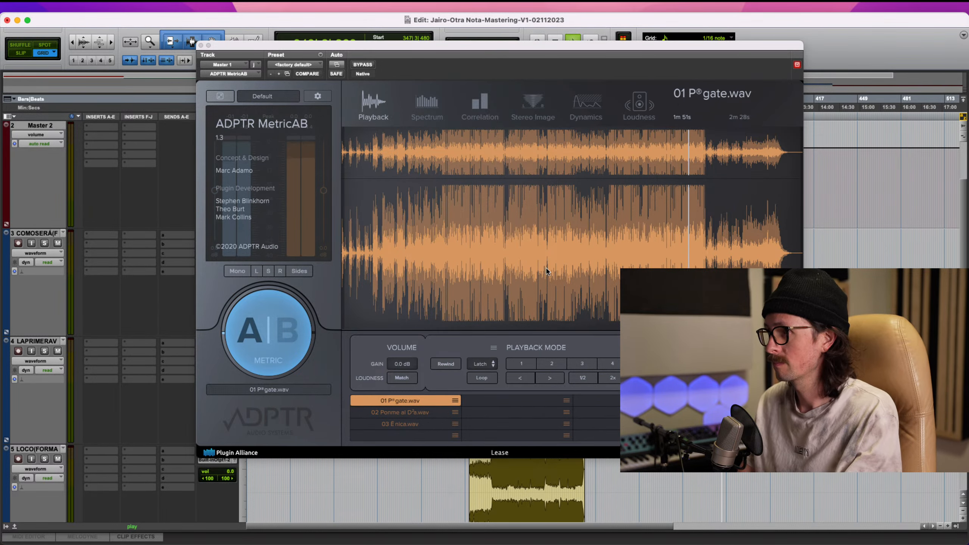
{"action": "scroll", "coordinate": [664, 500], "scroll_direction": "down", "scroll_amount": 10}
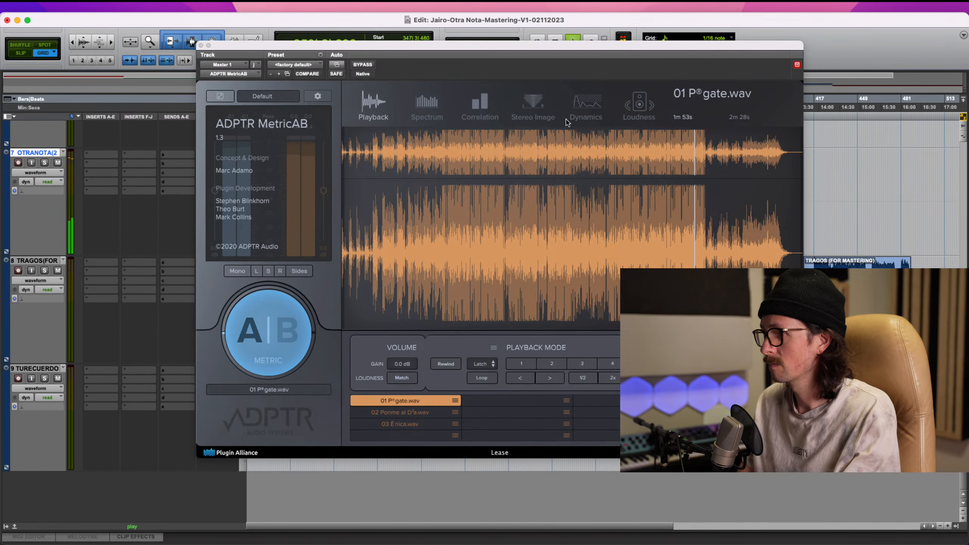
{"action": "left_click_drag", "start_coordinate": [537, 47], "coordinate": [363, 120]}
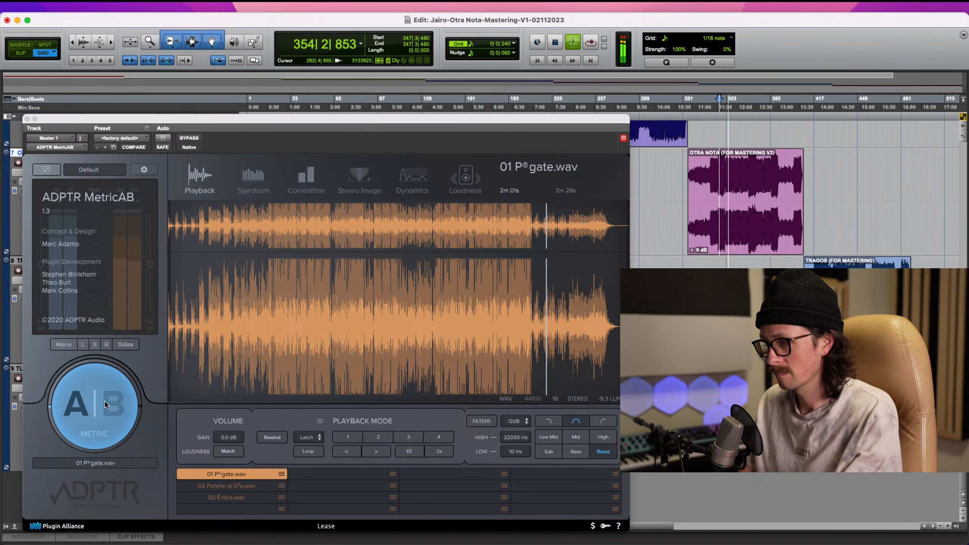
- Compare the loudness of the OTRA NOTA master with reference songs 01 and 02 in MetricAB, and stop playback
{"action": "left_click", "coordinate": [465, 179]}
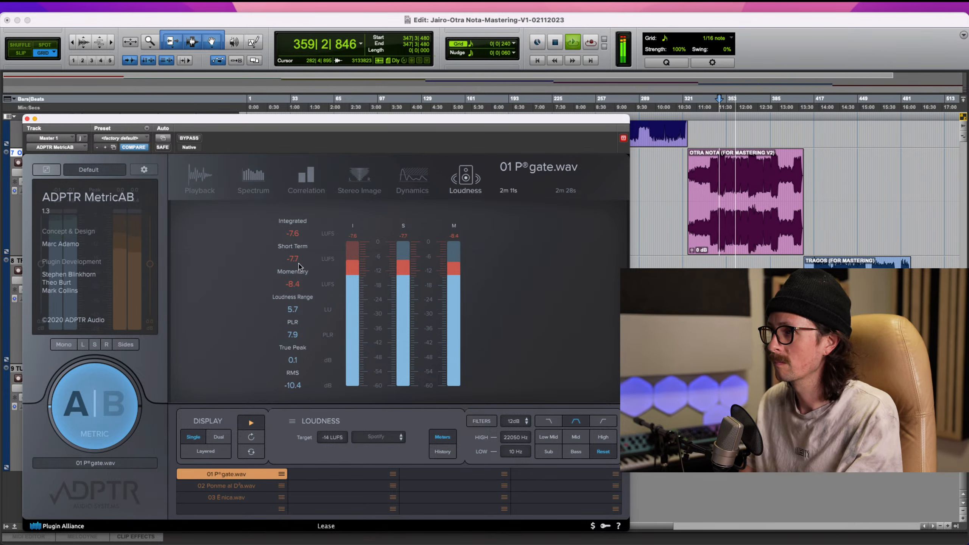
{"action": "left_click", "coordinate": [97, 428]}
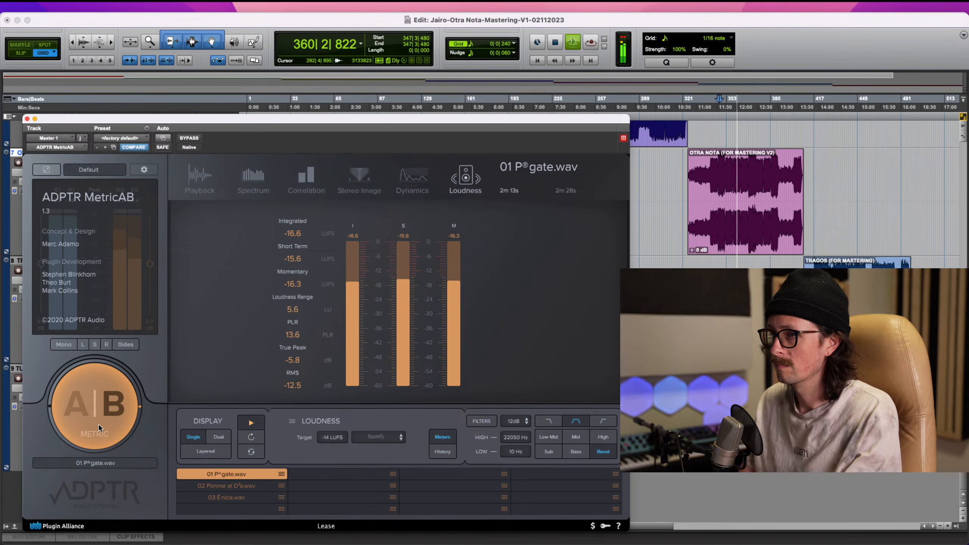
{"action": "left_click", "coordinate": [241, 477]}
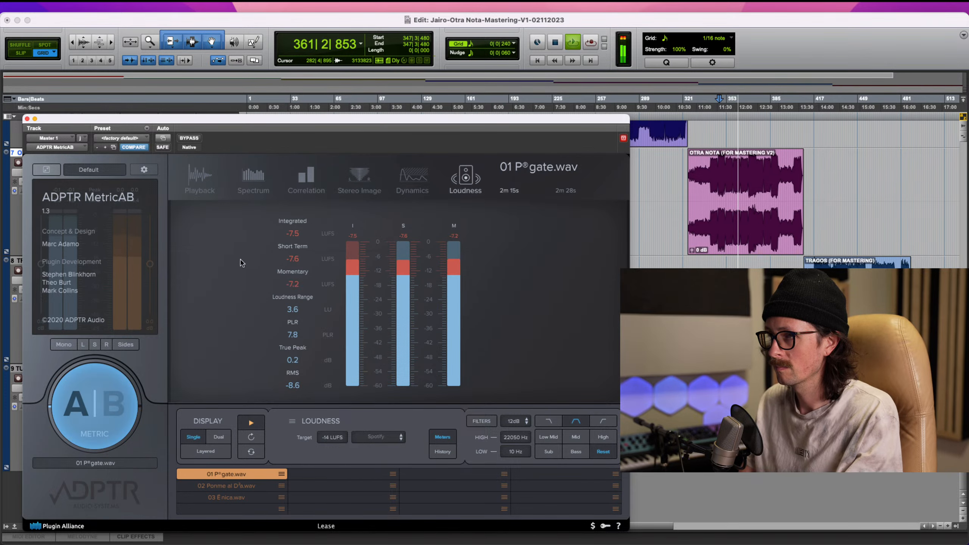
{"action": "left_click", "coordinate": [233, 489]}
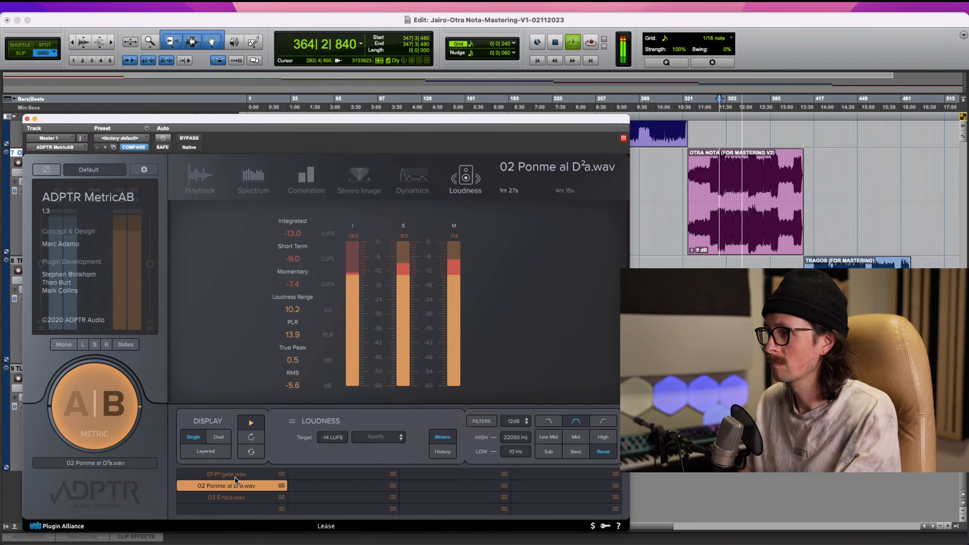
{"action": "left_click", "coordinate": [109, 400]}
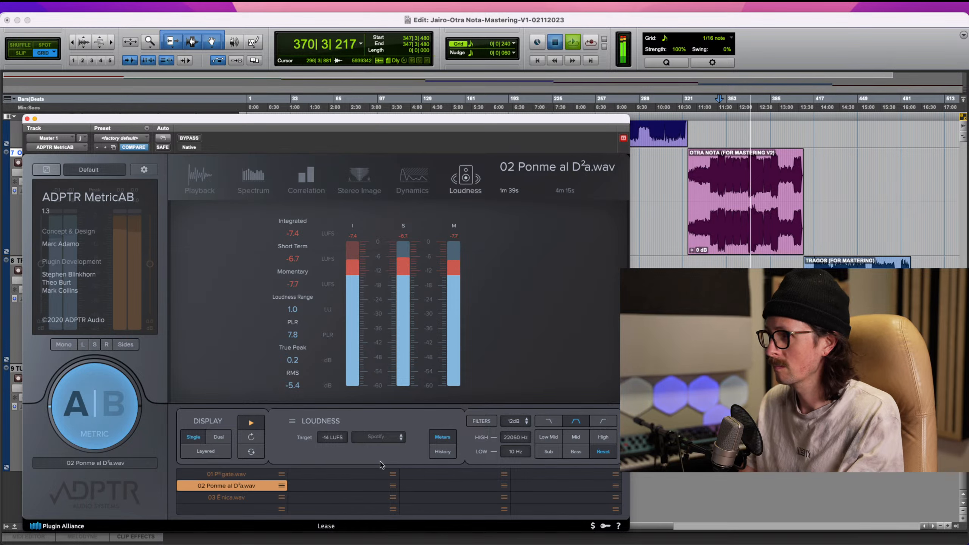
{"action": "key", "text": "space"}
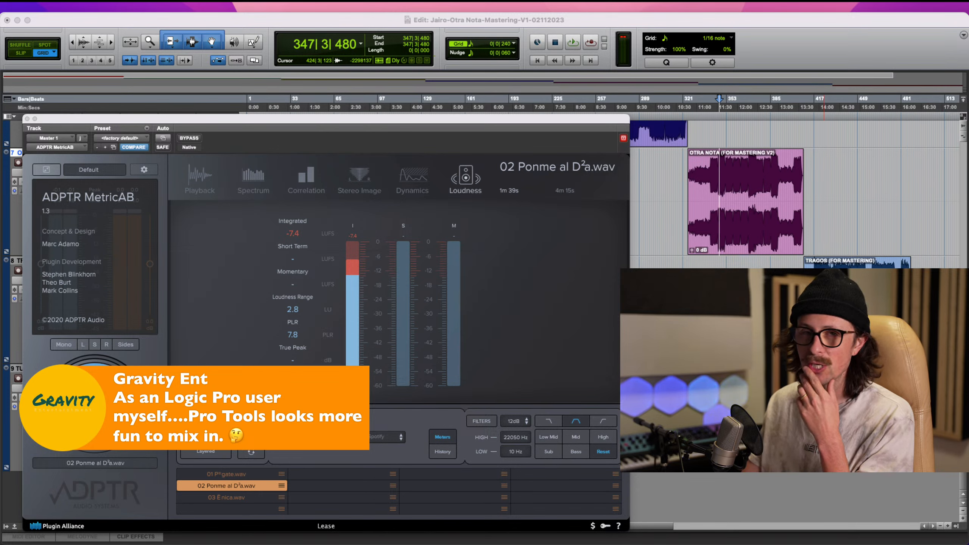
- Inspect the channel strips in the Mix window, return to the Edit window and reposition MetricAB
{"action": "left_click", "coordinate": [285, 24]}
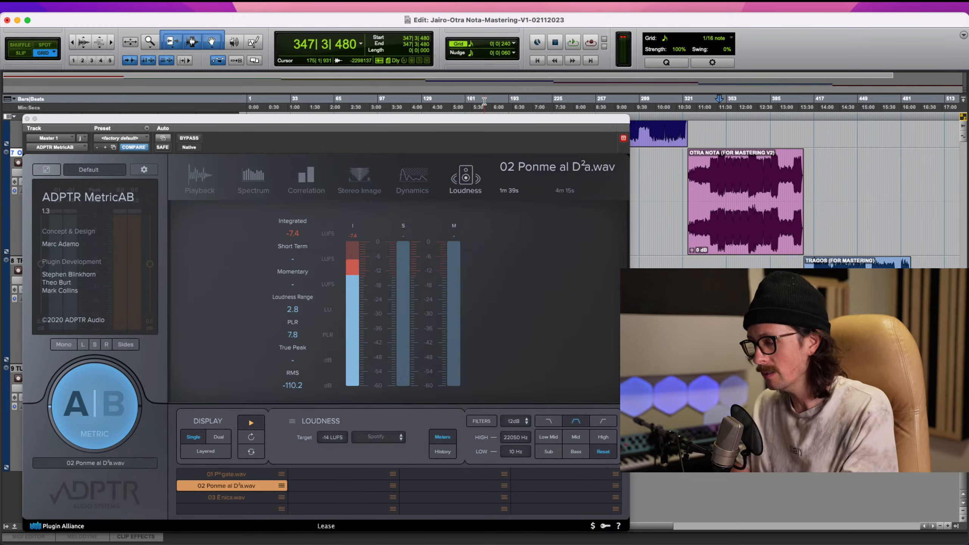
{"action": "key", "text": "super+equal"}
{"action": "left_click_drag", "start_coordinate": [250, 121], "coordinate": [775, 97]}
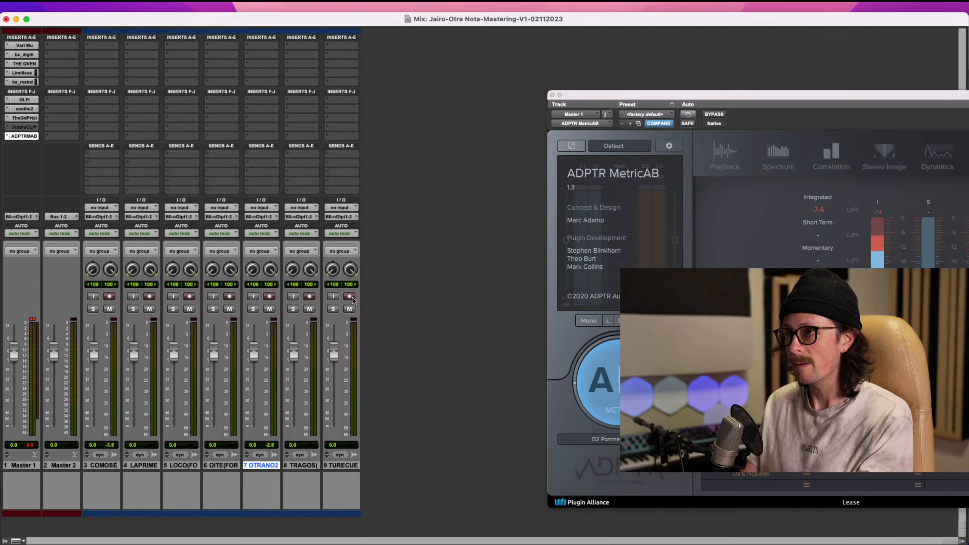
{"action": "left_click", "coordinate": [7, 20]}
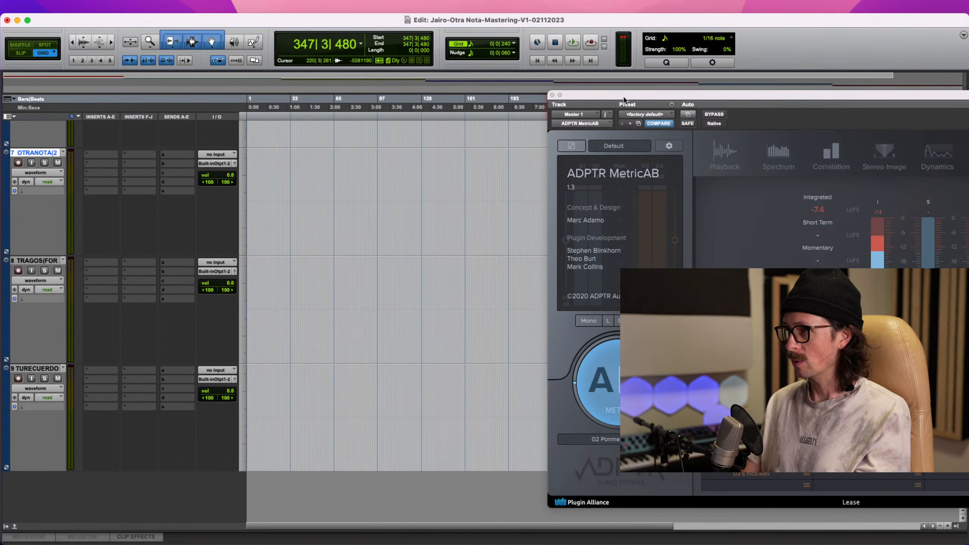
{"action": "left_click_drag", "start_coordinate": [624, 100], "coordinate": [232, 94]}
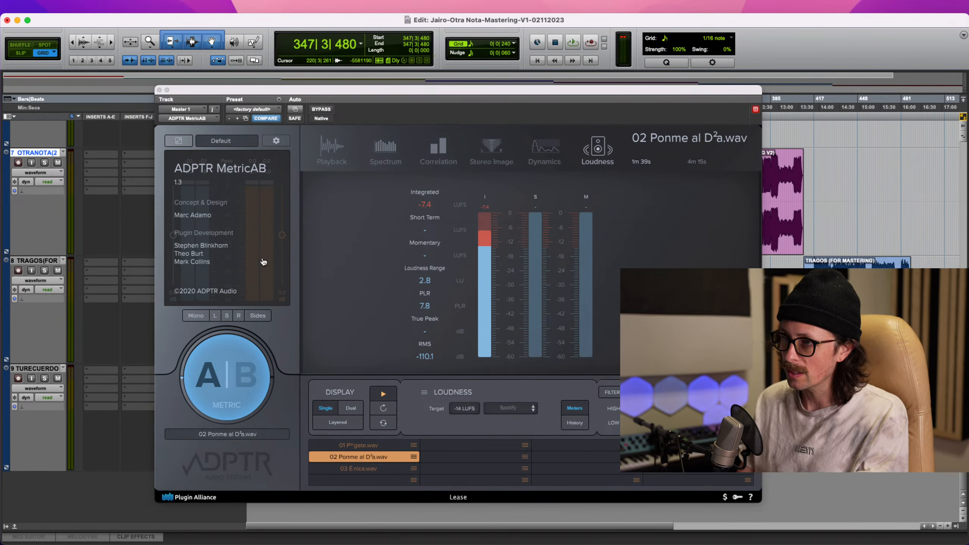
- Dismiss the credits overlay in MetricAB and close the plug-in window
{"action": "key", "text": "super+Tab"}
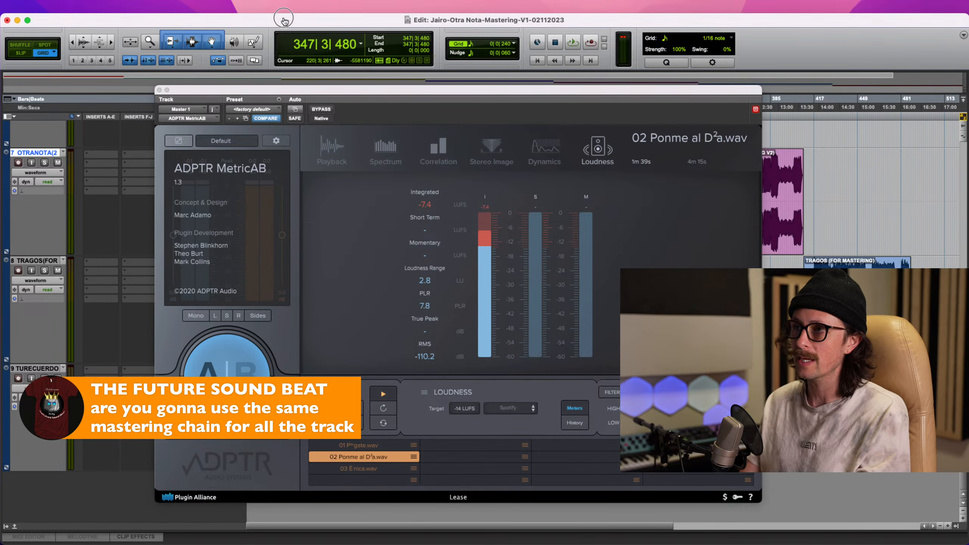
{"action": "left_click", "coordinate": [230, 237]}
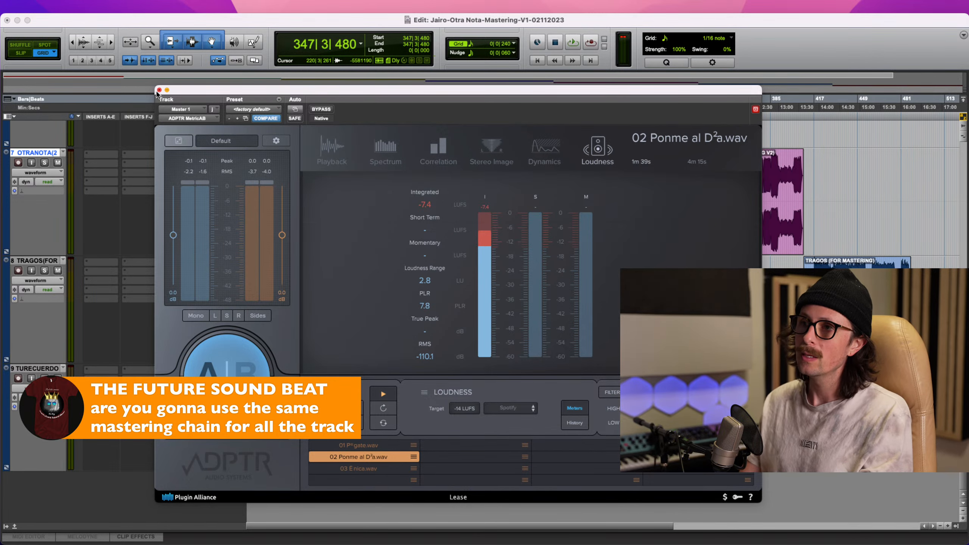
{"action": "left_click", "coordinate": [159, 90]}
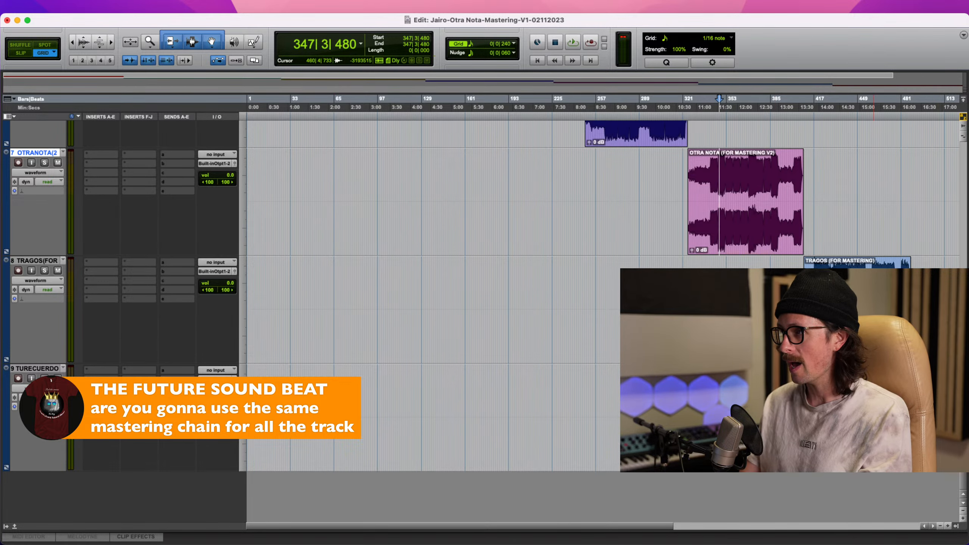
- Select the OTRA NOTA clip and review the Master 1 insert chain and the album tracks below it
{"action": "left_click", "coordinate": [743, 223]}
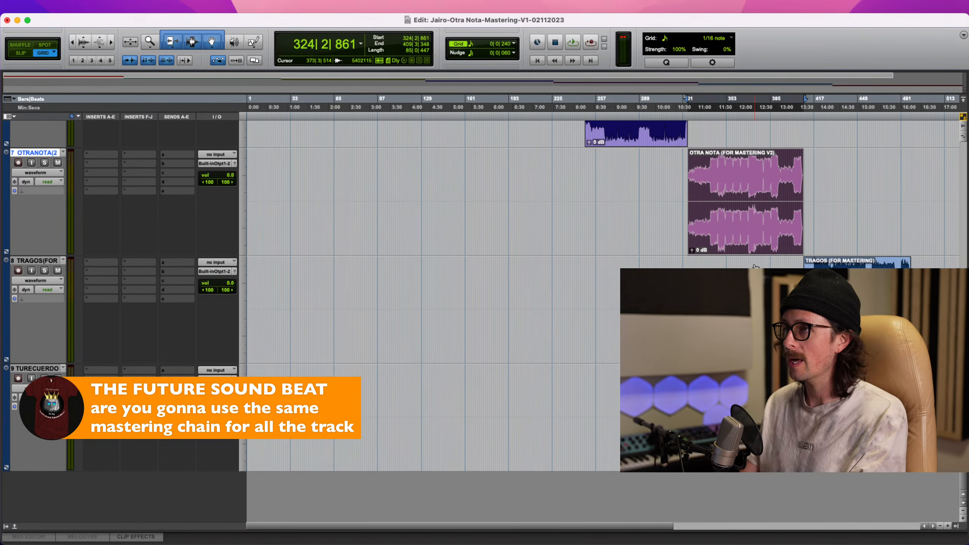
{"action": "scroll", "coordinate": [250, 292], "scroll_direction": "up", "scroll_amount": 10}
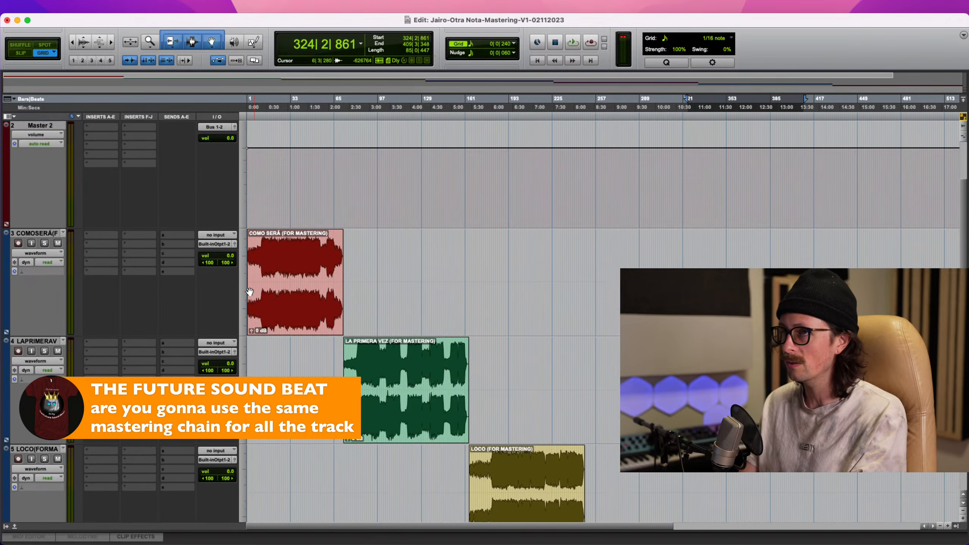
{"action": "scroll", "coordinate": [226, 233], "scroll_direction": "up", "scroll_amount": 3}
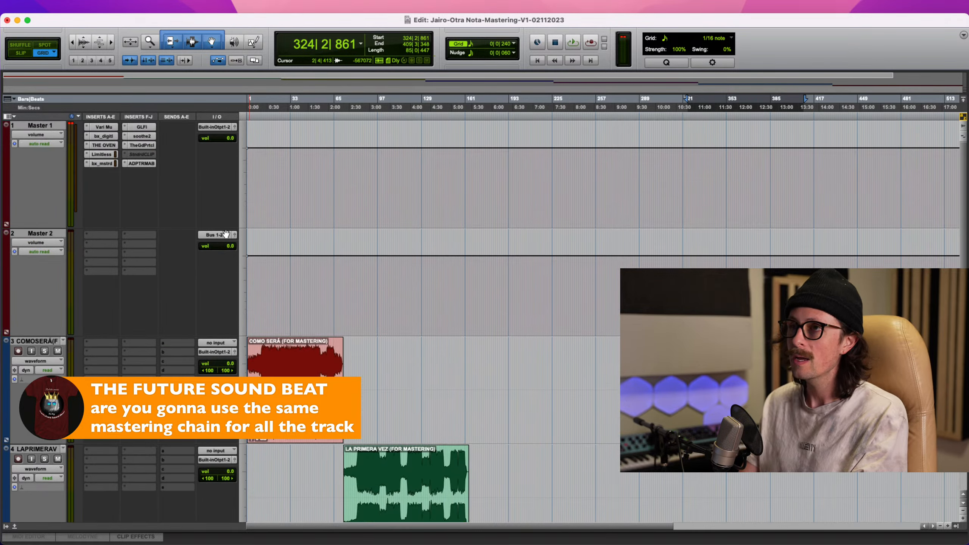
{"action": "left_click", "coordinate": [142, 164]}
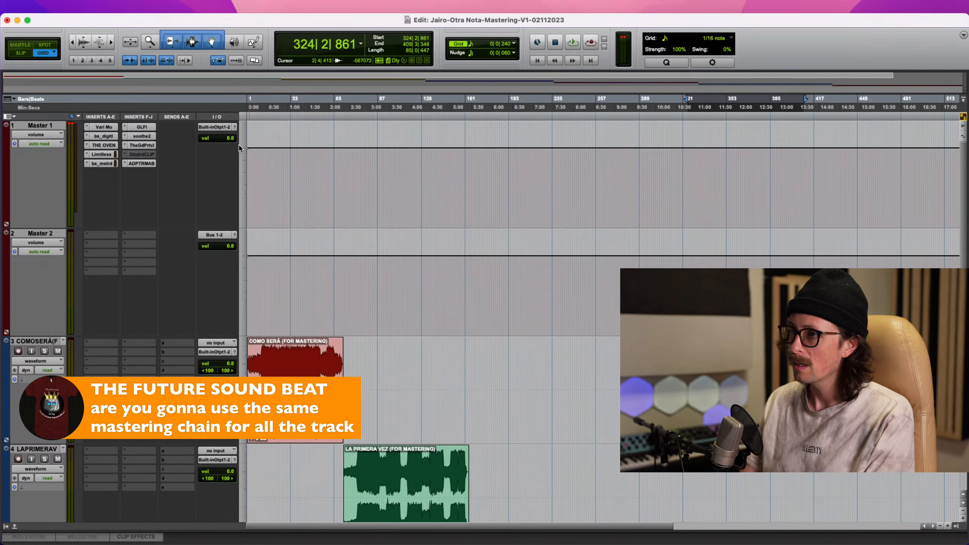
{"action": "left_click", "coordinate": [159, 90]}
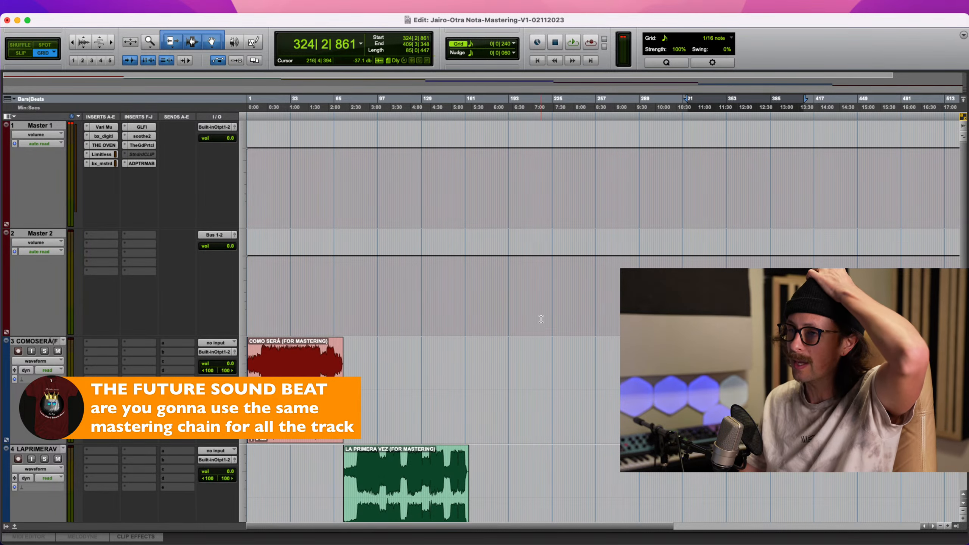
{"action": "scroll", "coordinate": [725, 427], "scroll_direction": "down", "scroll_amount": 10}
{"action": "scroll", "coordinate": [725, 426], "scroll_direction": "up", "scroll_amount": 4}
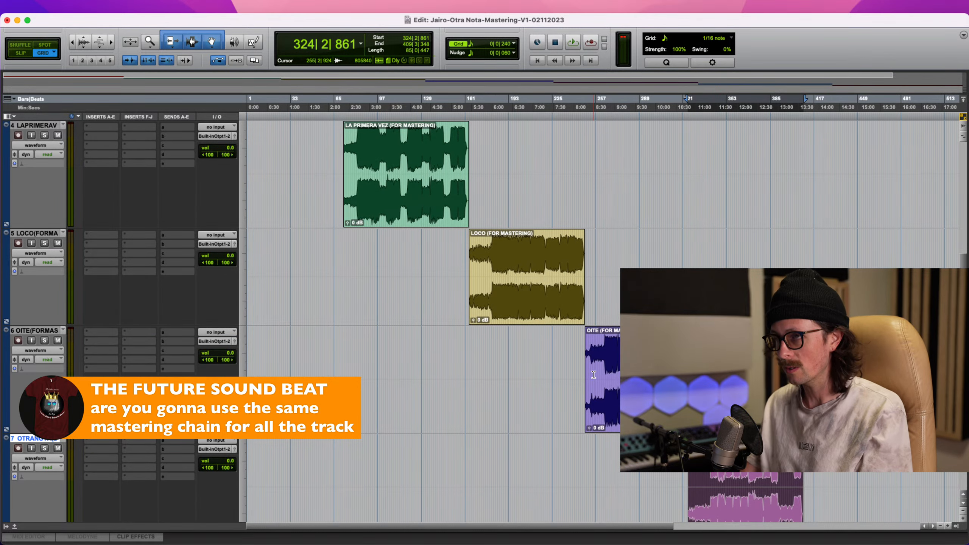
{"action": "scroll", "coordinate": [439, 306], "scroll_direction": "up", "scroll_amount": 6}
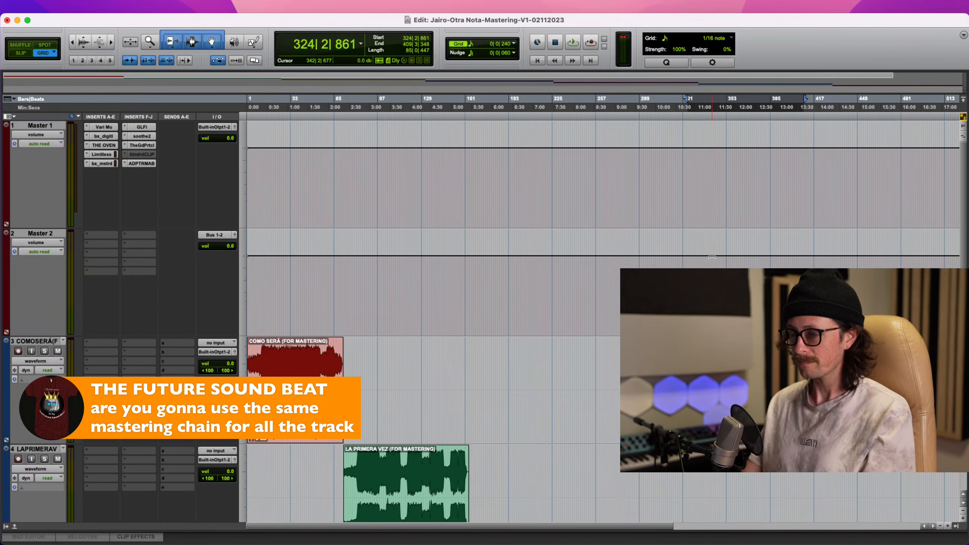
{"action": "scroll", "coordinate": [736, 265], "scroll_direction": "down", "scroll_amount": 10}
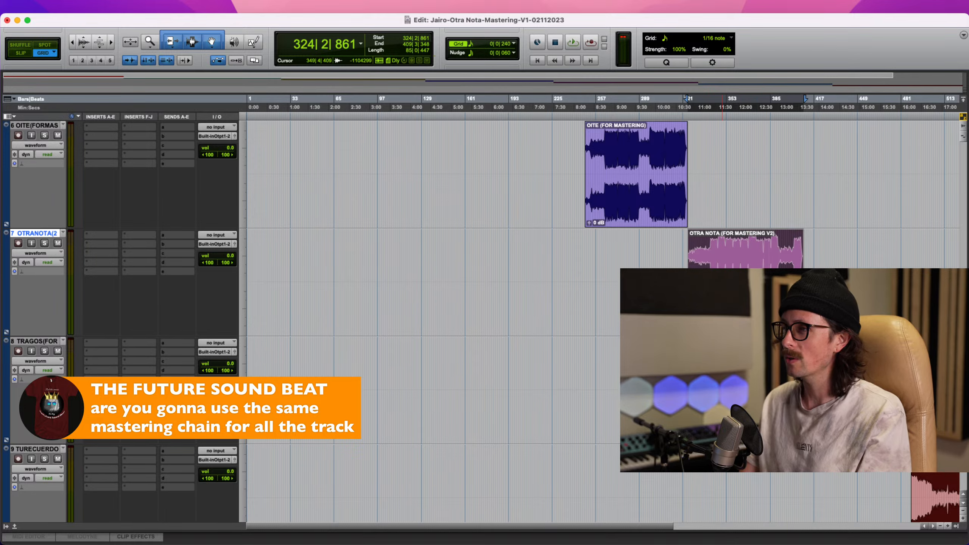
{"action": "scroll", "coordinate": [722, 248], "scroll_direction": "up", "scroll_amount": 10}
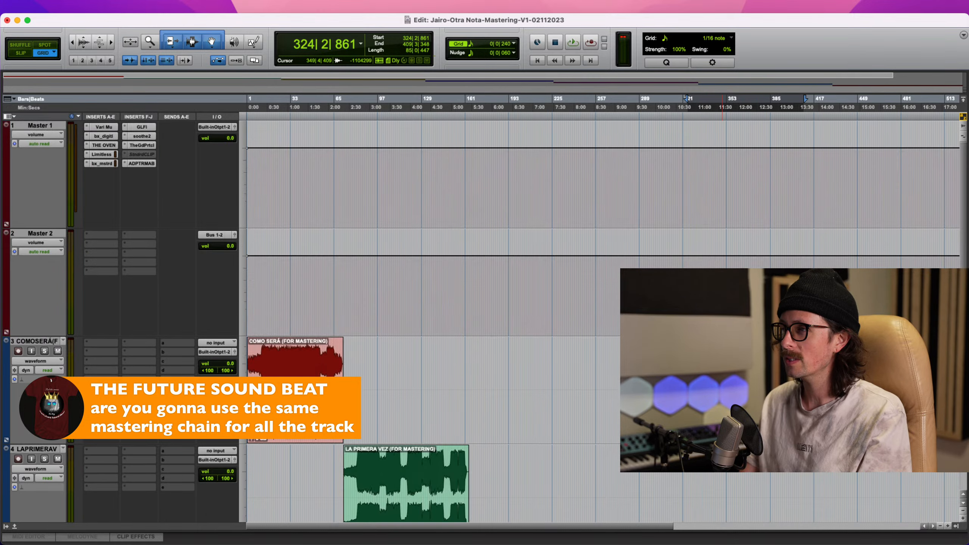
- Open the Vari Mu insert on Master 1, play OTRA NOTA from bar 339, and shift the plug-in window slightly
{"action": "left_click", "coordinate": [104, 127]}
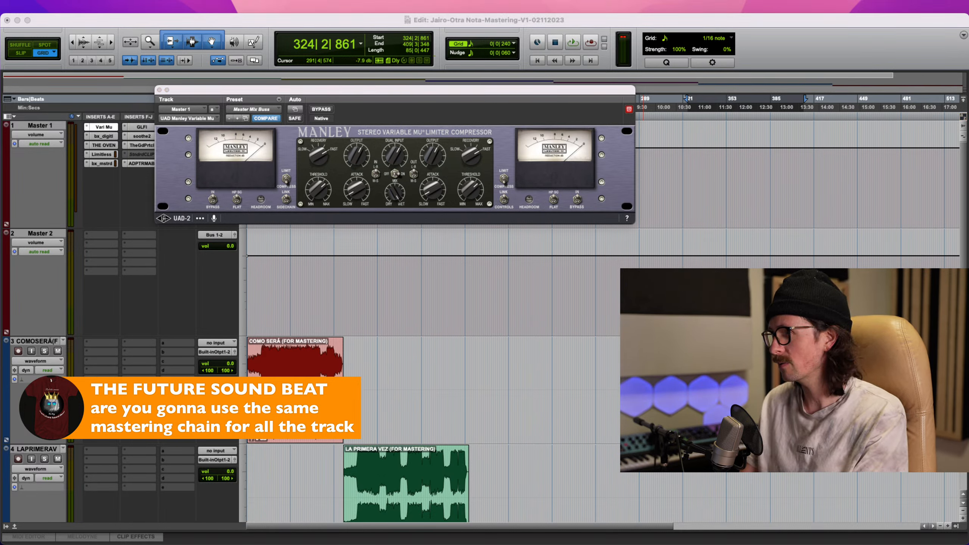
{"action": "left_click", "coordinate": [820, 33]}
{"action": "key", "text": "space"}
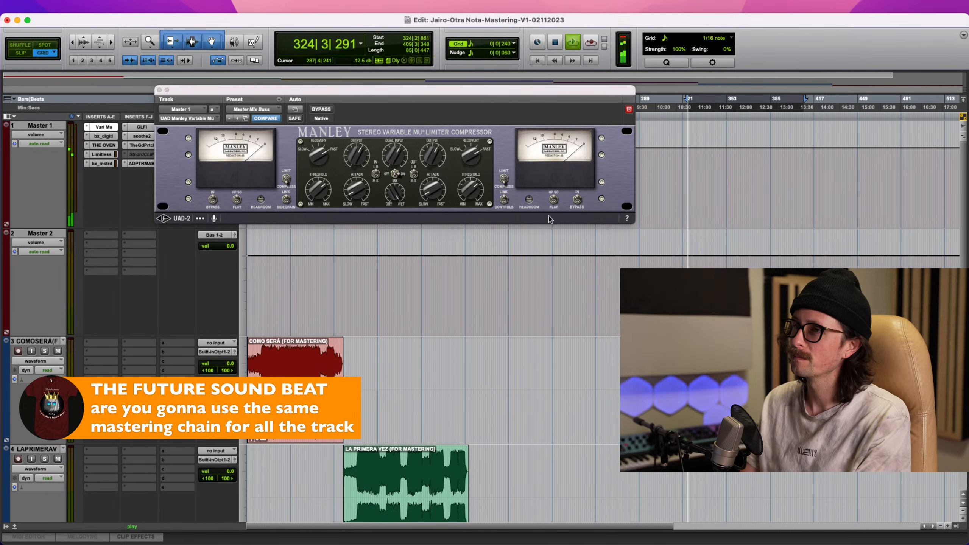
{"action": "scroll", "coordinate": [693, 313], "scroll_direction": "down", "scroll_amount": 5}
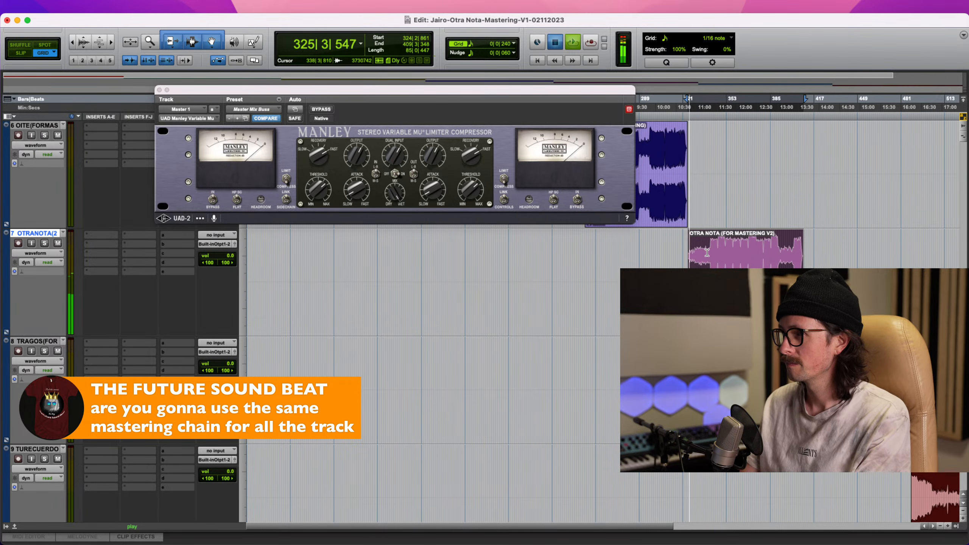
{"action": "left_click", "coordinate": [708, 248]}
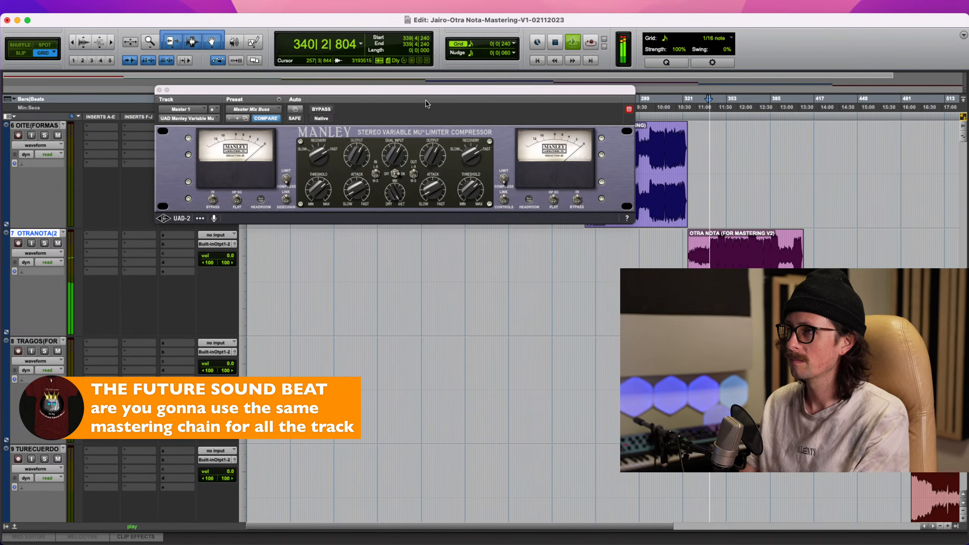
{"action": "left_click_drag", "start_coordinate": [419, 90], "coordinate": [407, 107]}
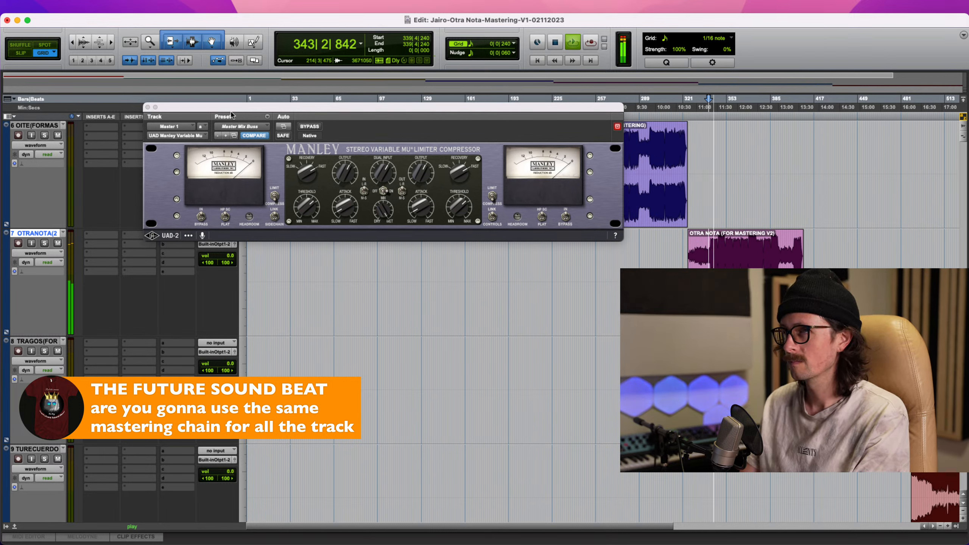
- Compare OTRA NOTA with the Manley Variable Mu bypassed and active, and stop playback
{"action": "left_click", "coordinate": [316, 127]}
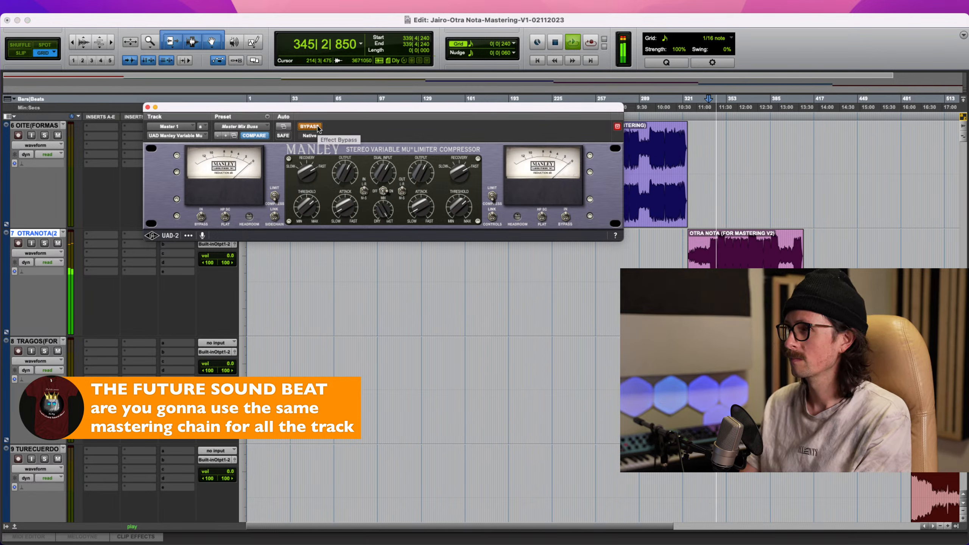
{"action": "left_click", "coordinate": [316, 126]}
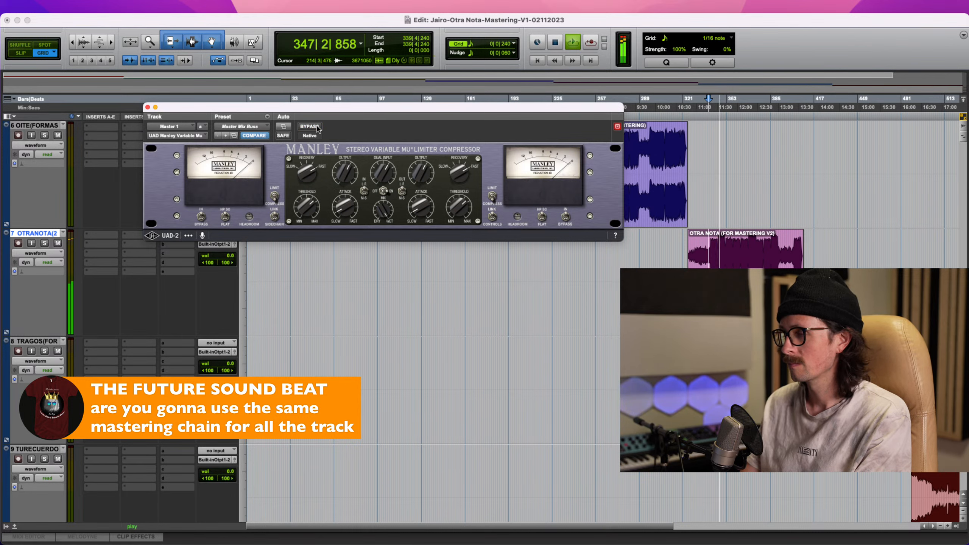
{"action": "left_click", "coordinate": [316, 127]}
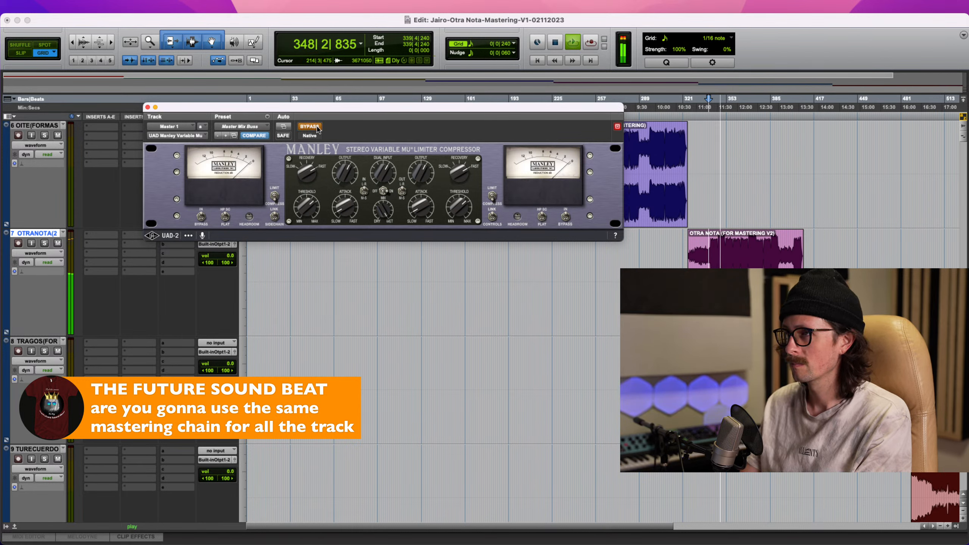
{"action": "left_click", "coordinate": [317, 126]}
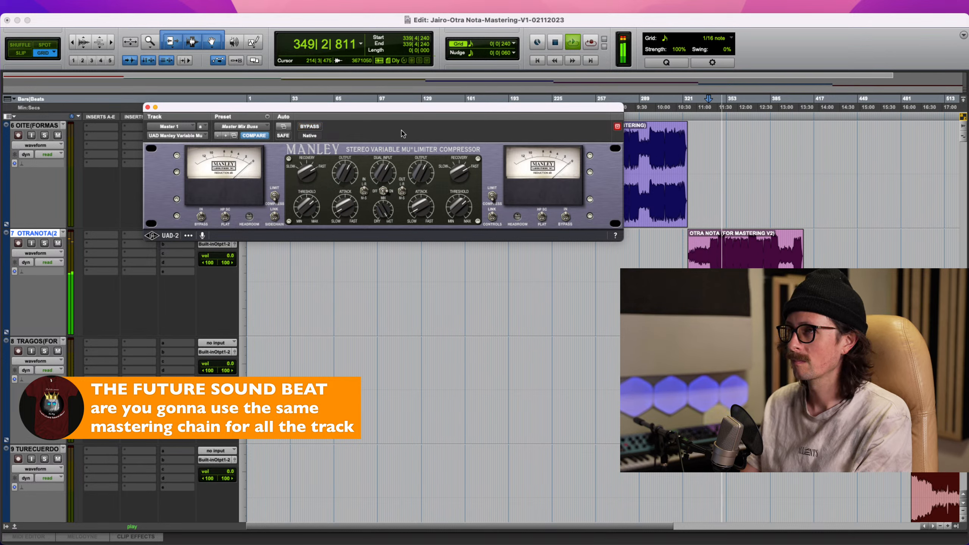
{"action": "key", "text": "space"}
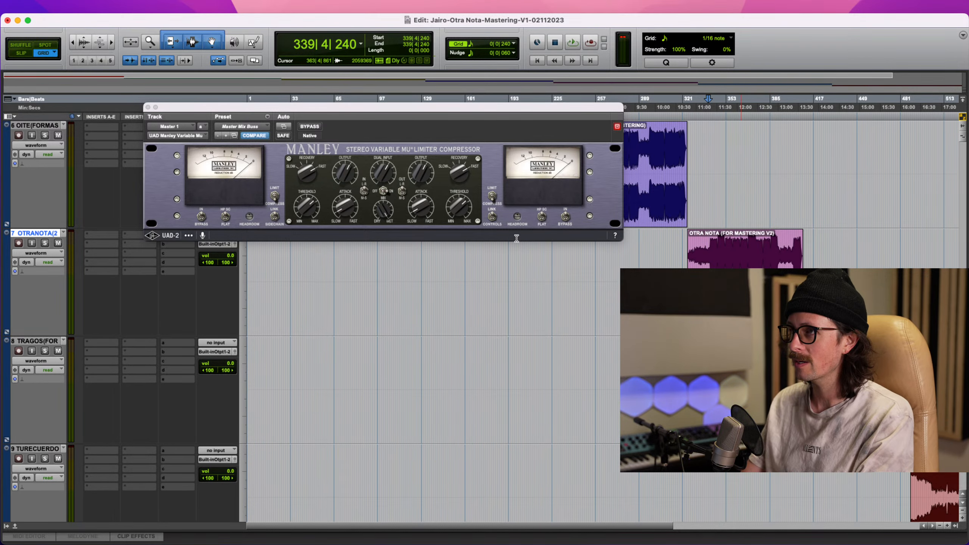
- Move the Manley Variable Mu window clear of the OITE clip and restart playback from bar 339
{"action": "left_click_drag", "start_coordinate": [353, 110], "coordinate": [246, 67]}
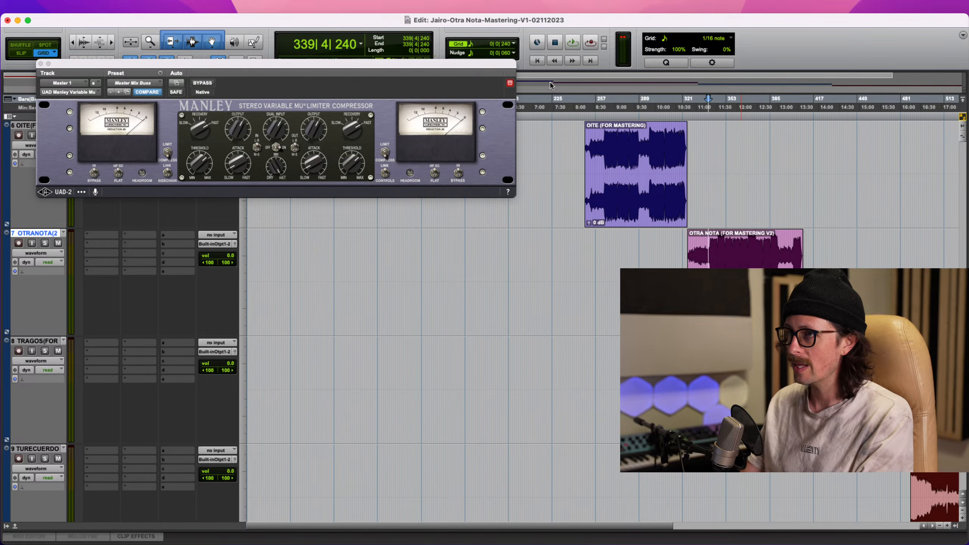
{"action": "left_click", "coordinate": [261, 217]}
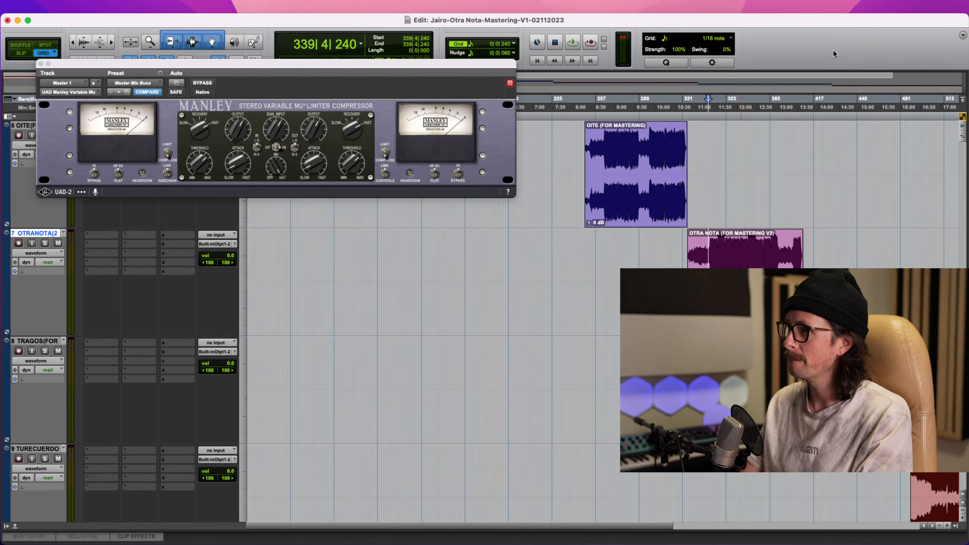
{"action": "key", "text": "space"}
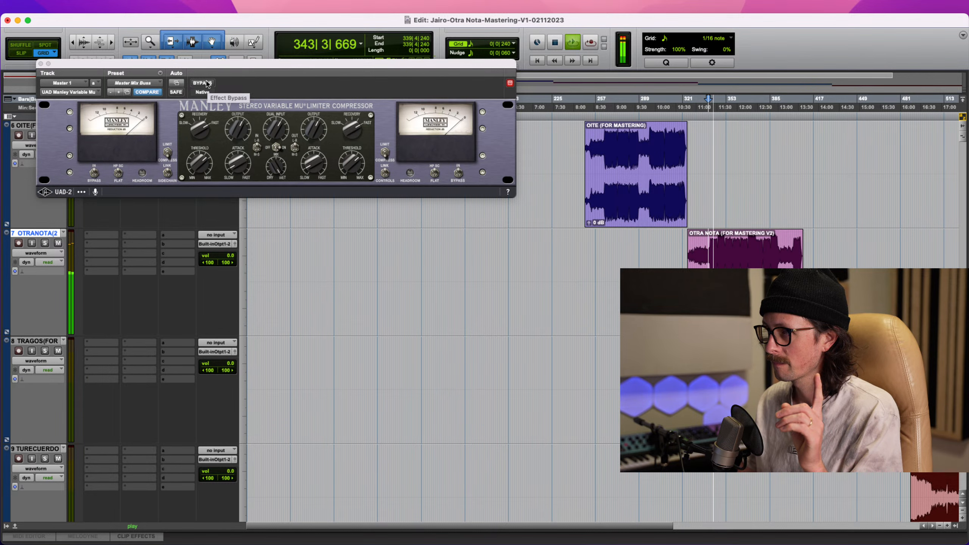
- Bypass and re-enable the Manley compressor three times while OTRA NOTA plays, leave it active, and stop playback
{"action": "left_click", "coordinate": [206, 84]}
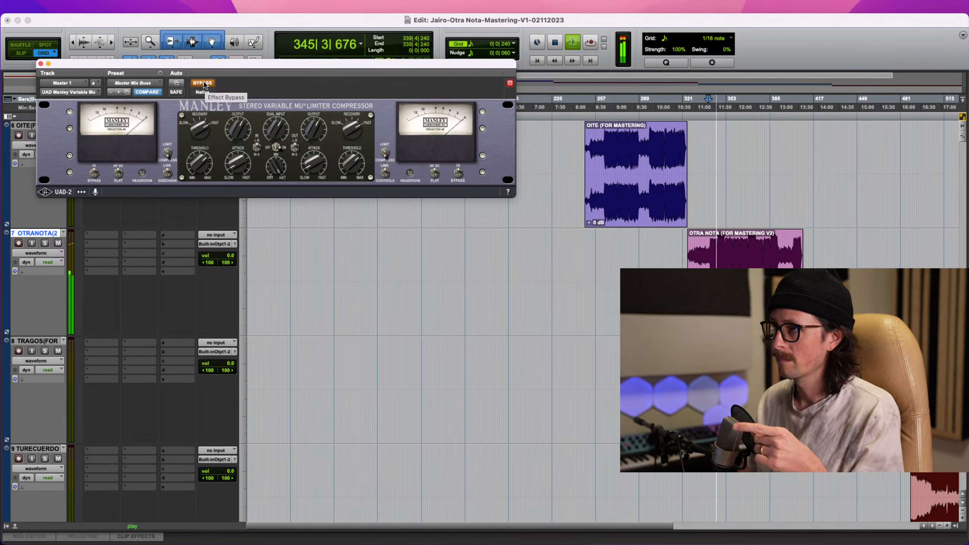
{"action": "left_click", "coordinate": [206, 84]}
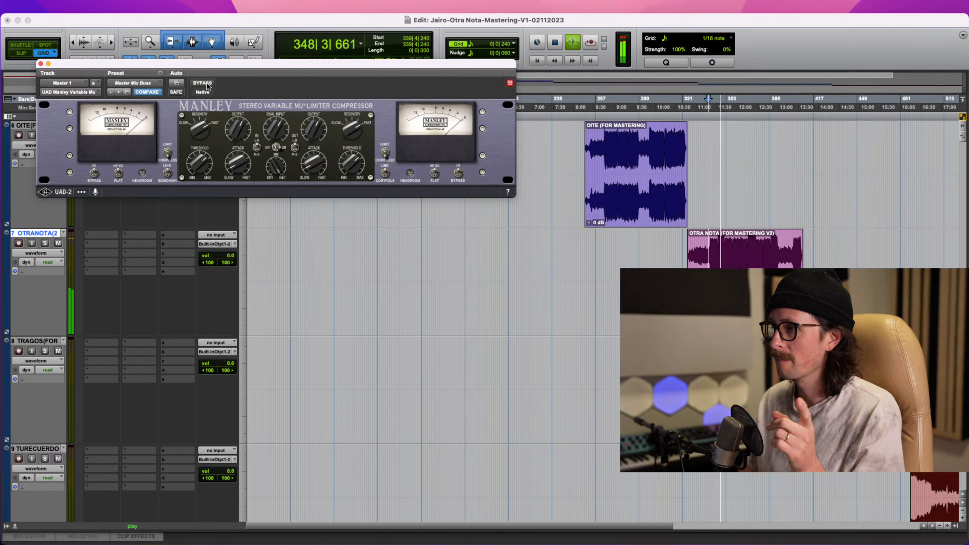
{"action": "left_click", "coordinate": [206, 84]}
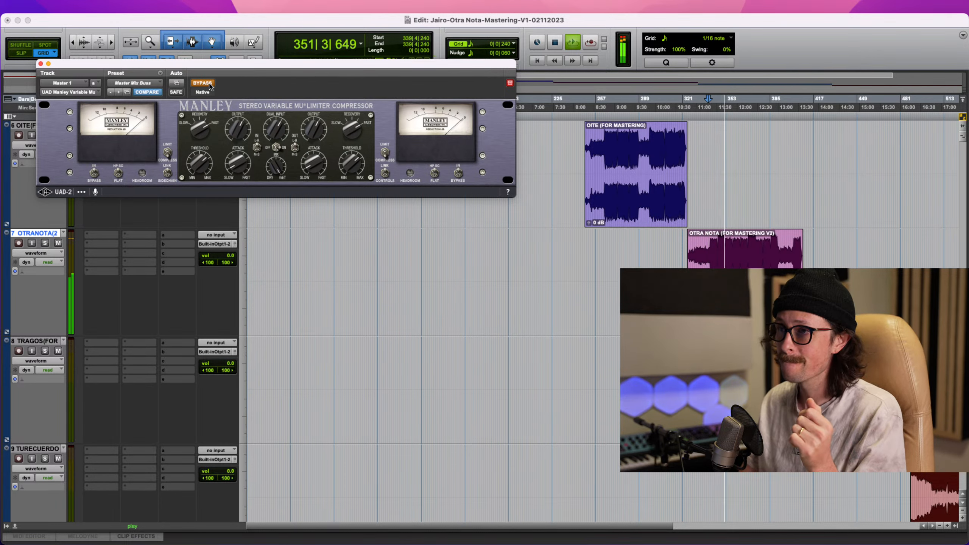
{"action": "left_click", "coordinate": [209, 84]}
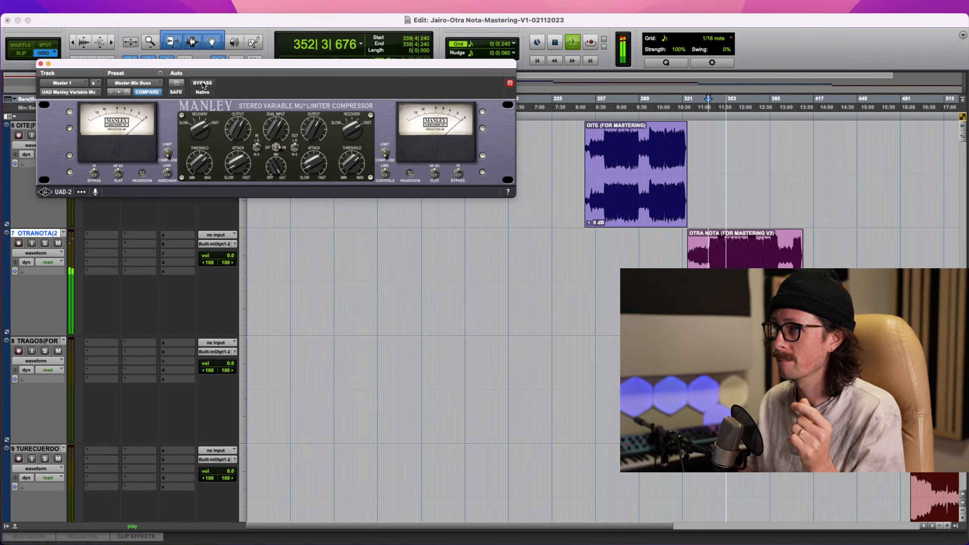
{"action": "left_click", "coordinate": [203, 83]}
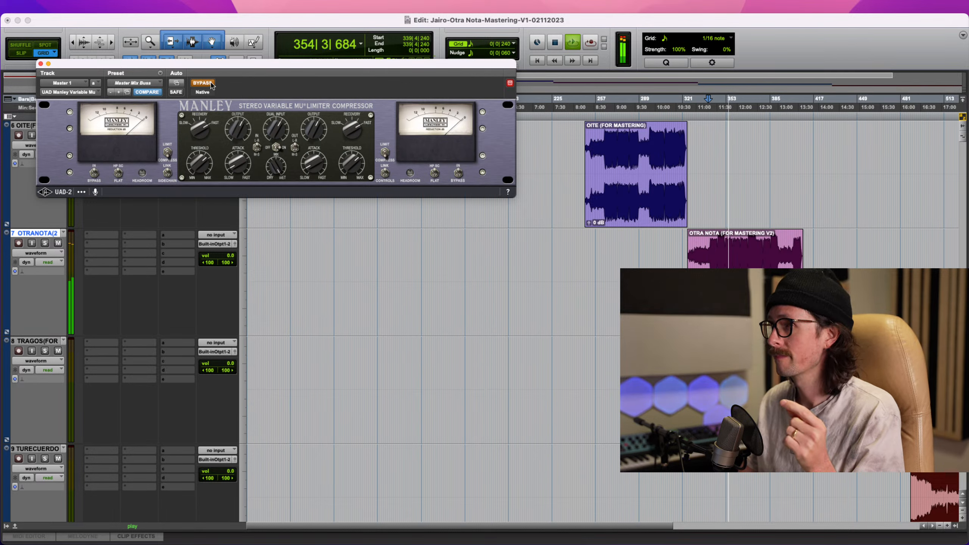
{"action": "left_click", "coordinate": [211, 84]}
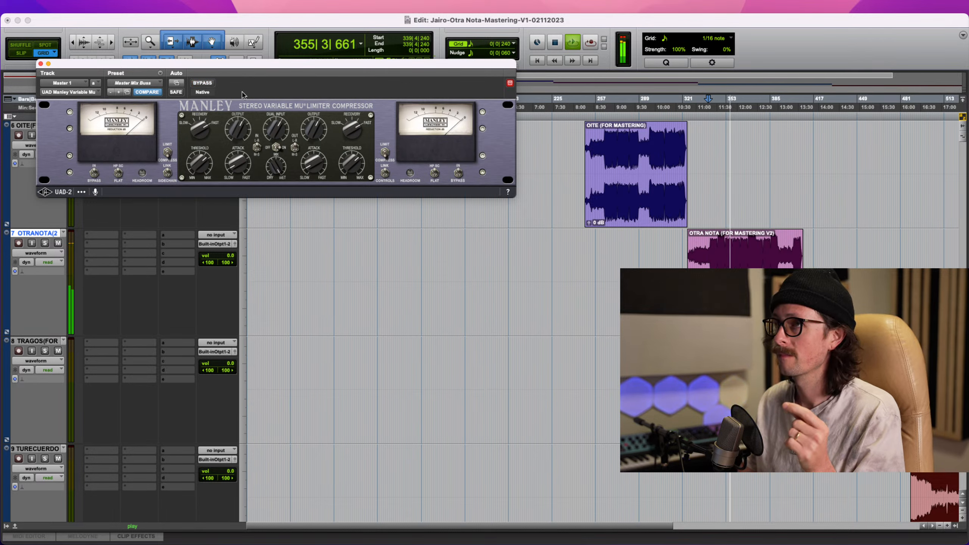
{"action": "key", "text": "space"}
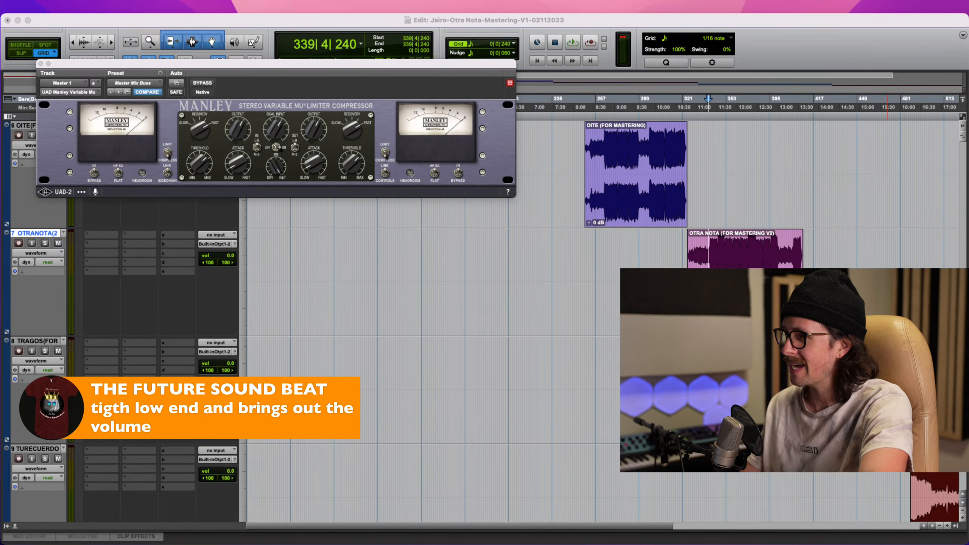
- Replay OTRA NOTA from bar 339 and repeat the Variable Mu bypass comparison with quick switches, leaving the compressor active
{"action": "left_click", "coordinate": [710, 24]}
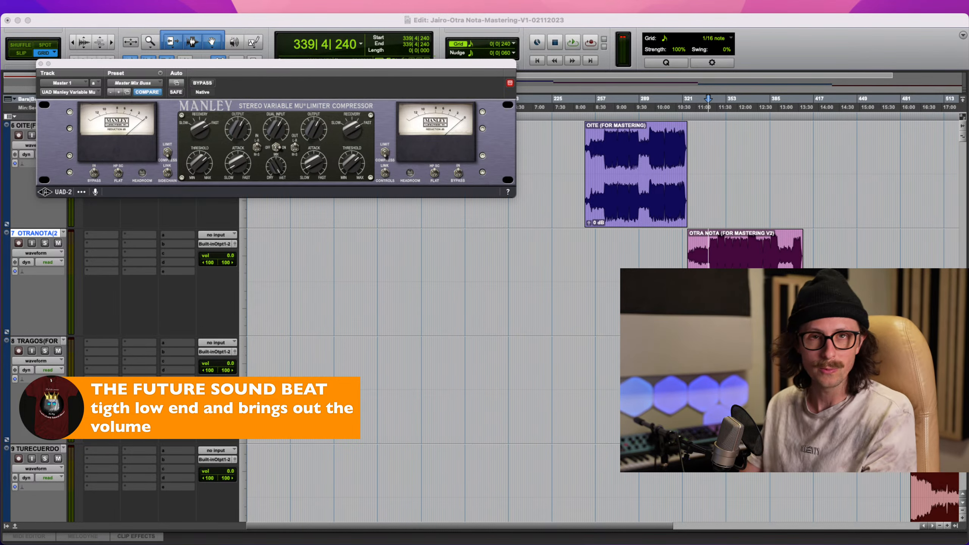
{"action": "left_click", "coordinate": [785, 31]}
{"action": "key", "text": "space"}
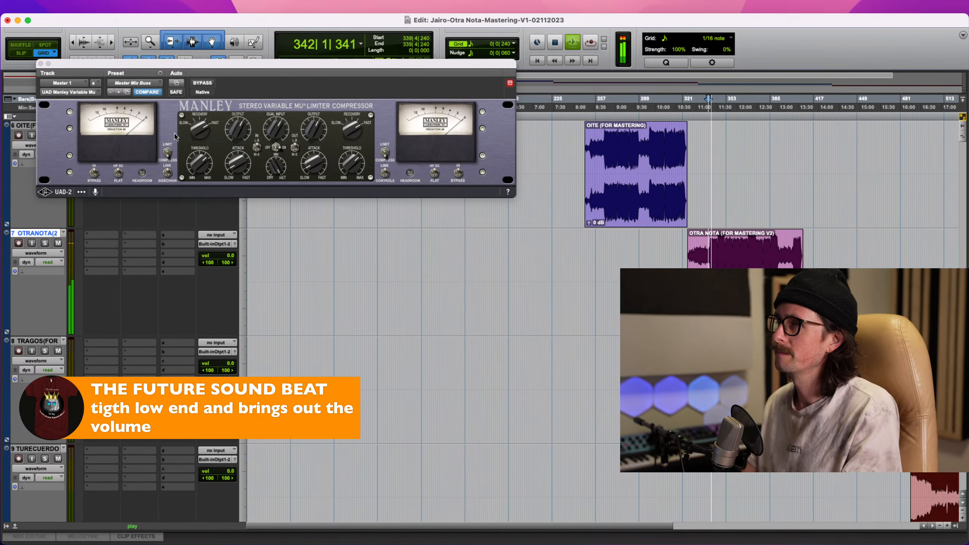
{"action": "left_click", "coordinate": [201, 83]}
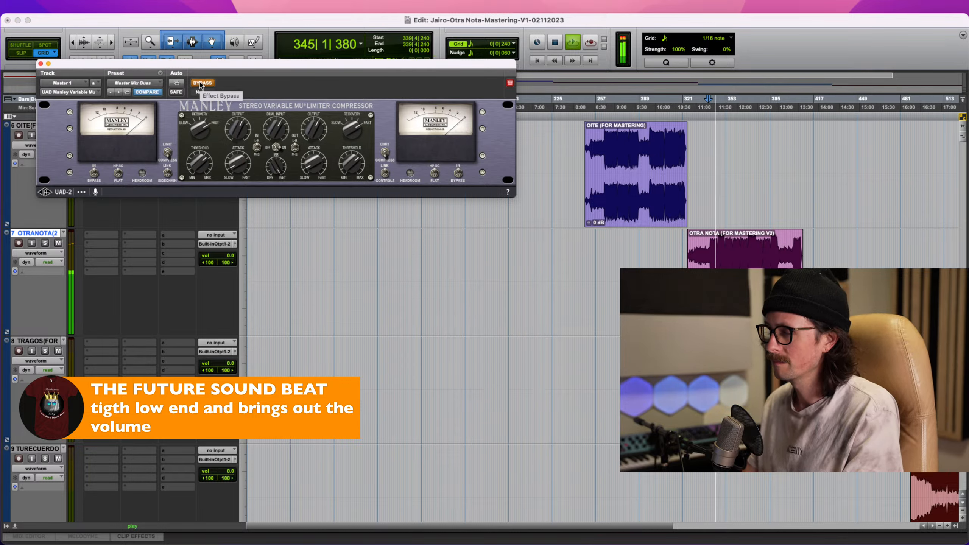
{"action": "left_click", "coordinate": [201, 83]}
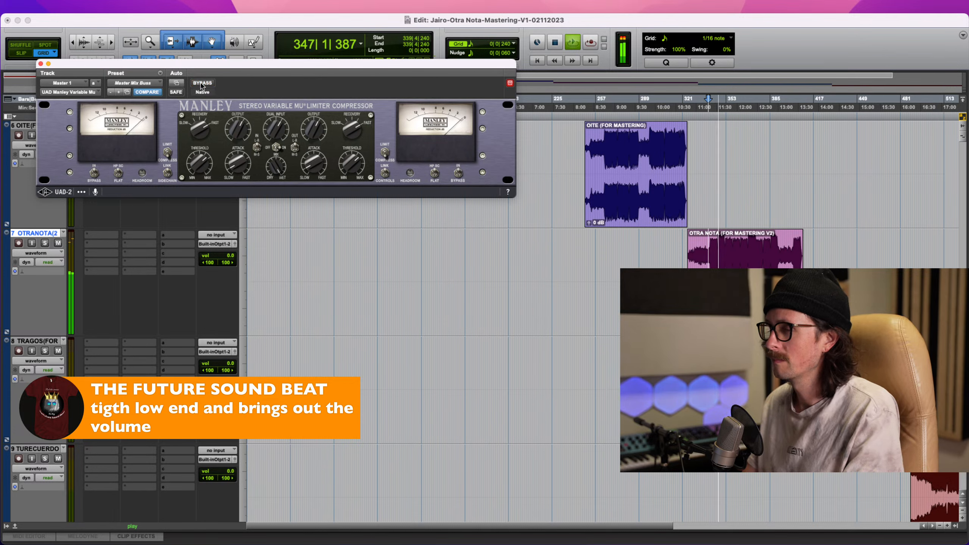
{"action": "left_click", "coordinate": [202, 84]}
{"action": "left_click", "coordinate": [201, 84]}
{"action": "left_click", "coordinate": [202, 84]}
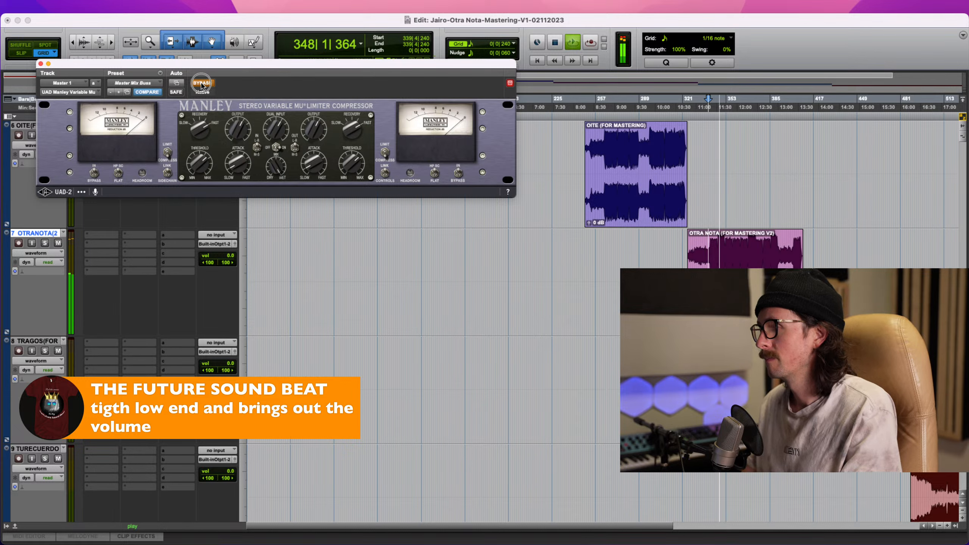
{"action": "left_click", "coordinate": [202, 84]}
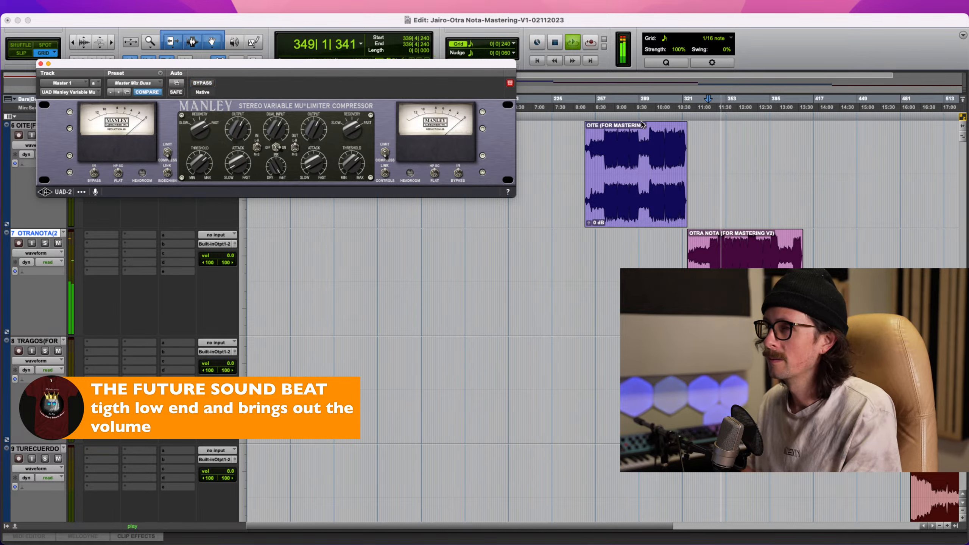
- Stop playback, replay OTRA NOTA from bar 339 while bypassing and re-enabling the Variable Mu twice, and stop with the compressor active
{"action": "key", "text": "space"}
{"action": "key", "text": "super+Tab"}
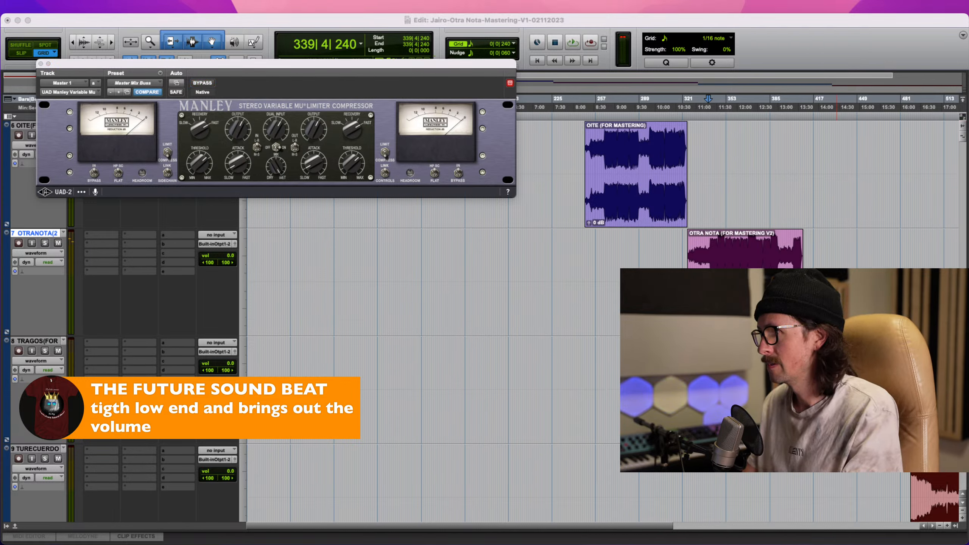
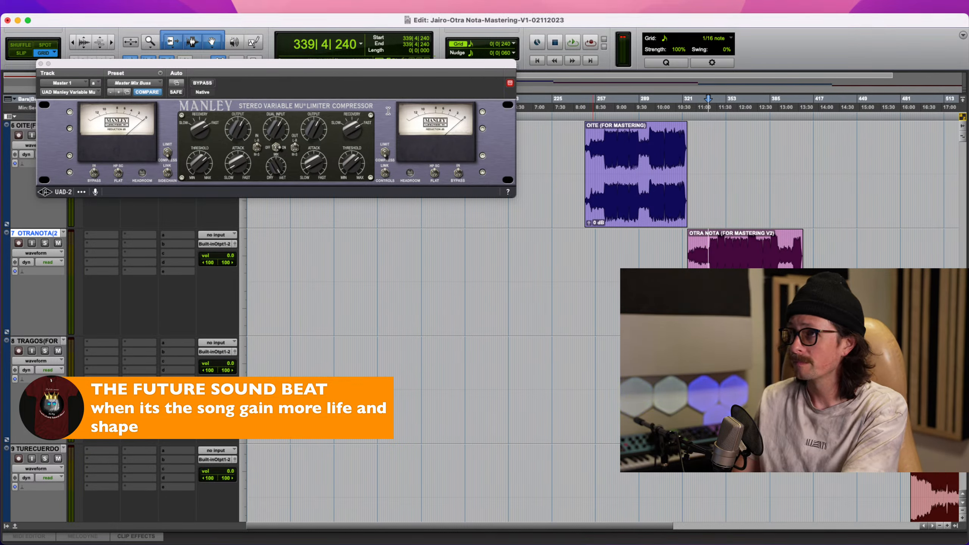
{"action": "key", "text": "space"}
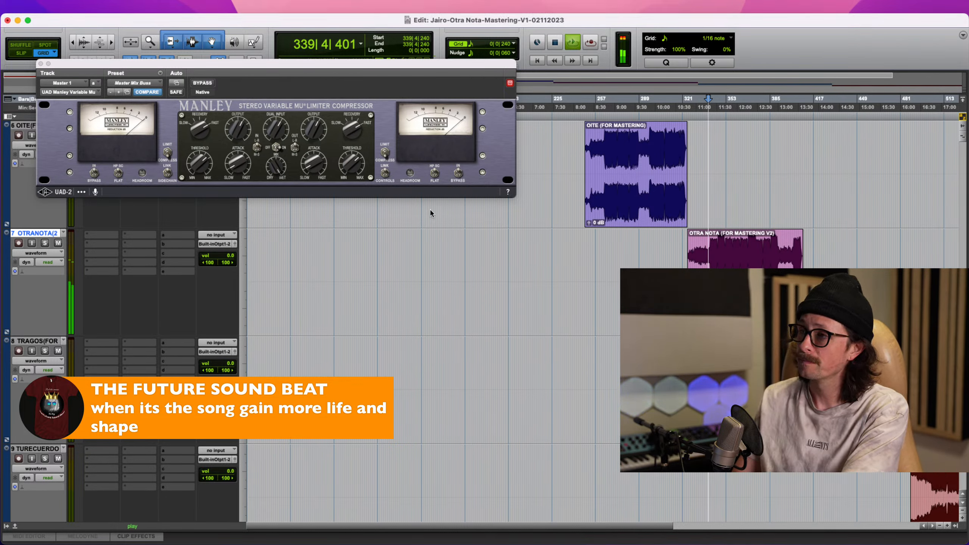
{"action": "left_click", "coordinate": [205, 85]}
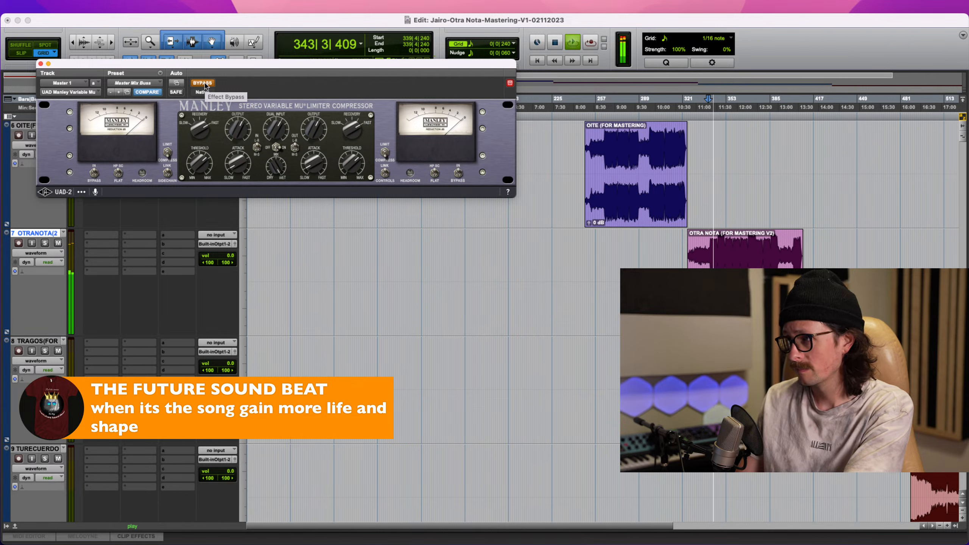
{"action": "left_click", "coordinate": [204, 85]}
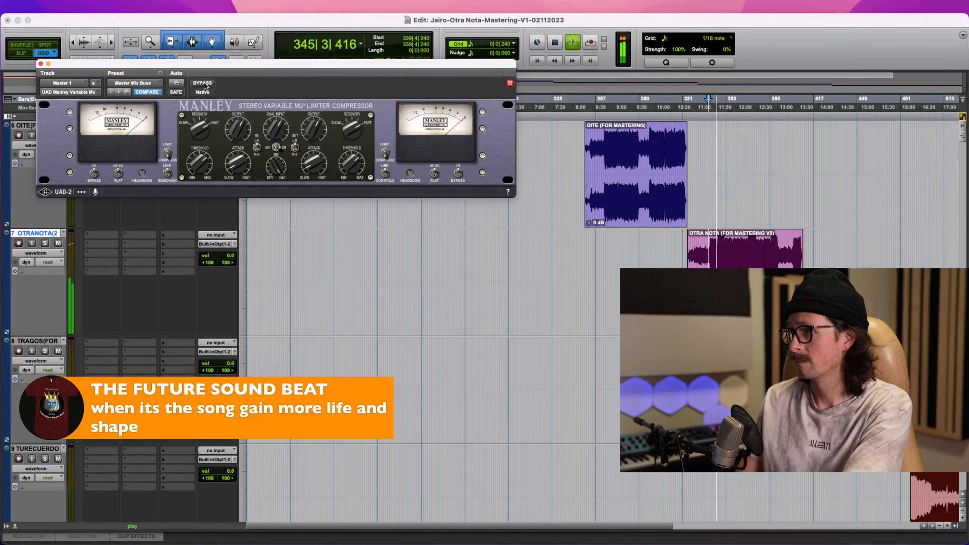
{"action": "left_click", "coordinate": [202, 84]}
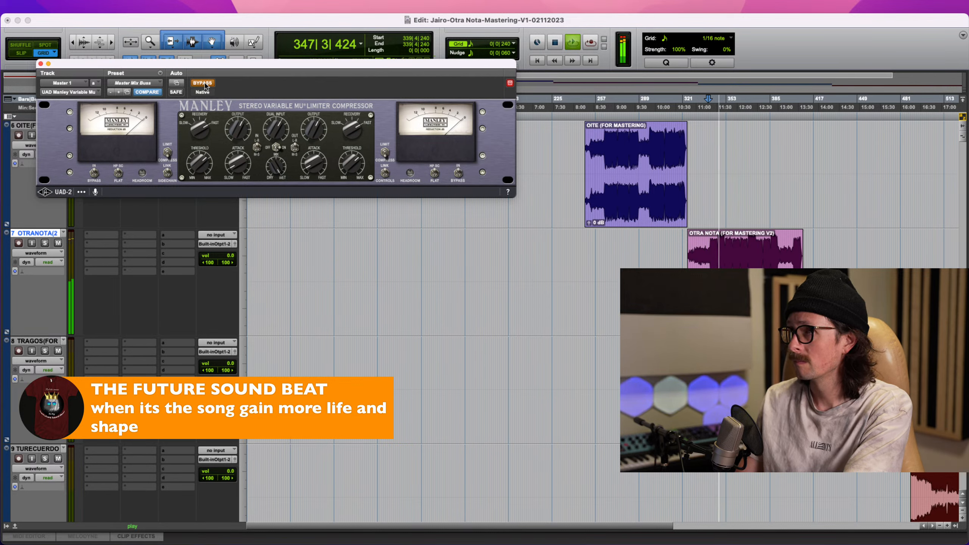
{"action": "left_click", "coordinate": [205, 85]}
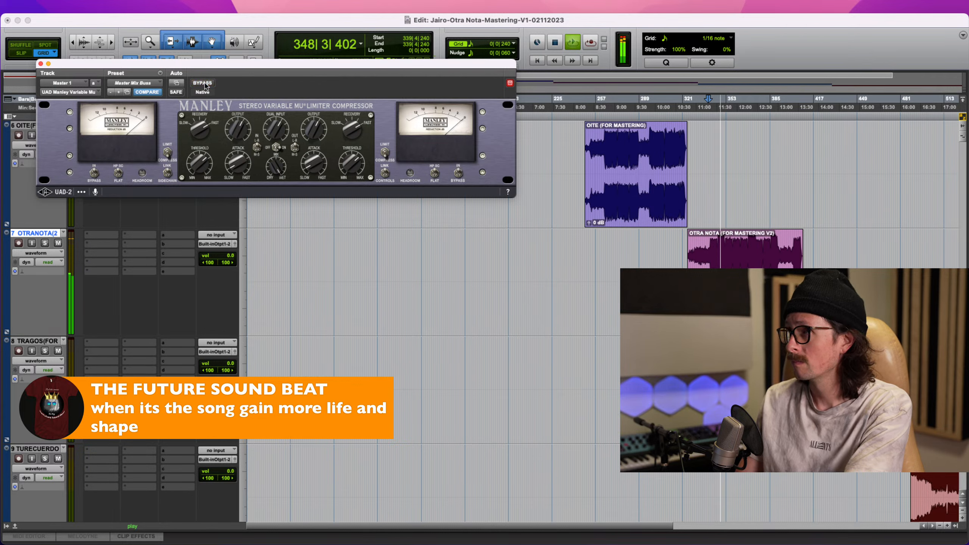
{"action": "key", "text": "space"}
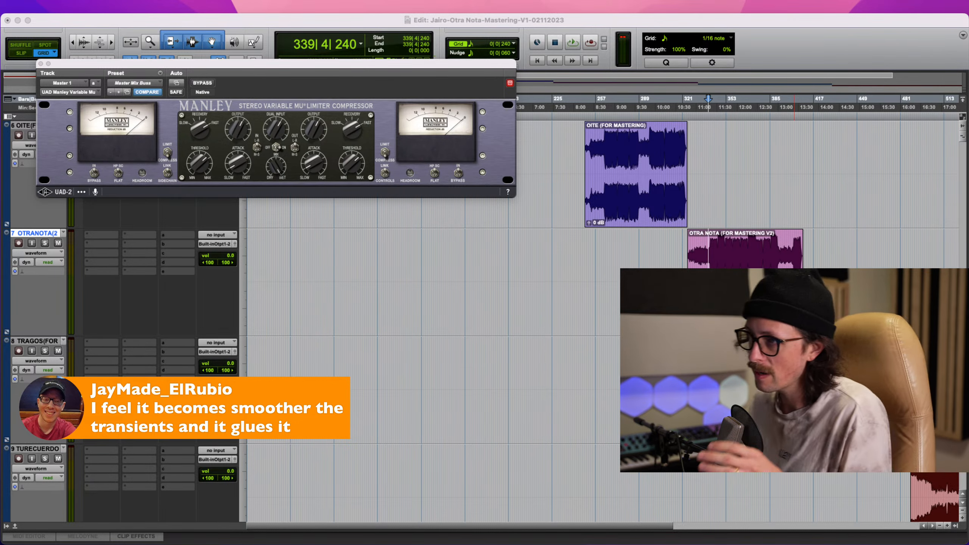
- Move the Manley Variable Mu window off the track inserts and open the bx_digital V3 equalizer on Master 1
{"action": "left_click", "coordinate": [714, 18]}
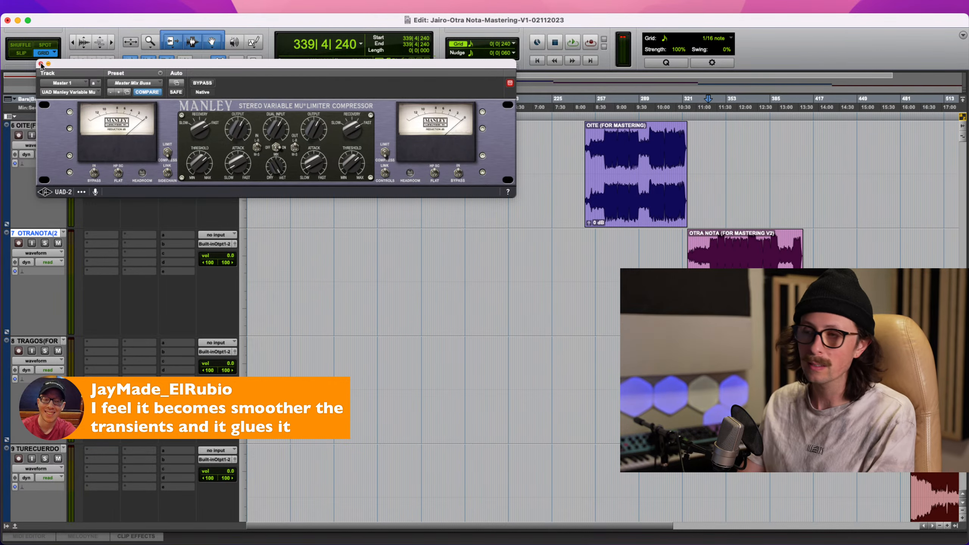
{"action": "left_click_drag", "start_coordinate": [92, 66], "coordinate": [355, 137]}
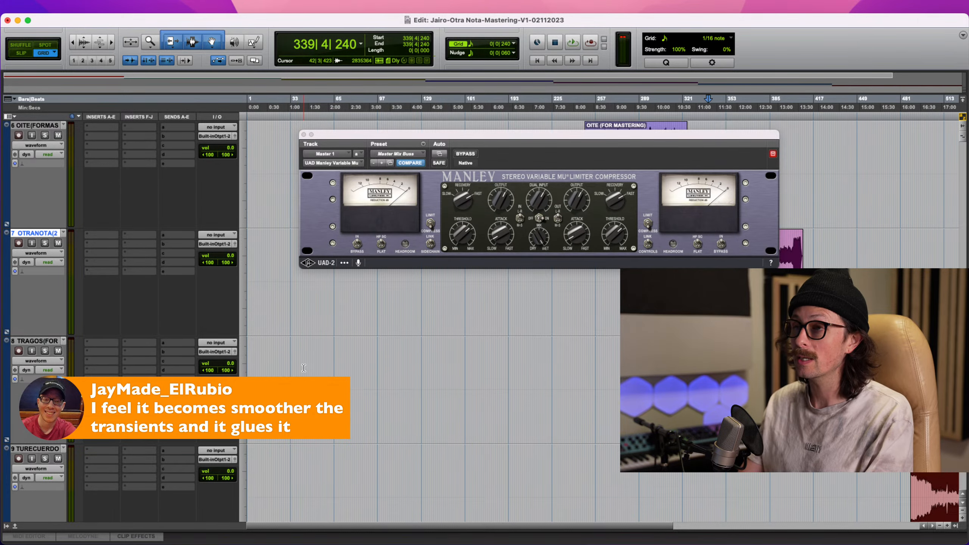
{"action": "scroll", "coordinate": [304, 367], "scroll_direction": "up", "scroll_amount": 10}
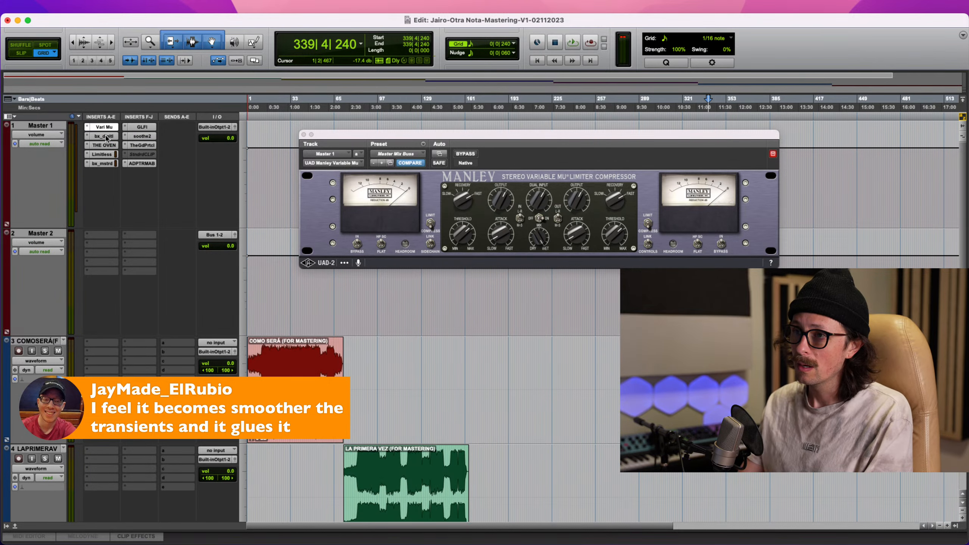
{"action": "left_click", "coordinate": [100, 137]}
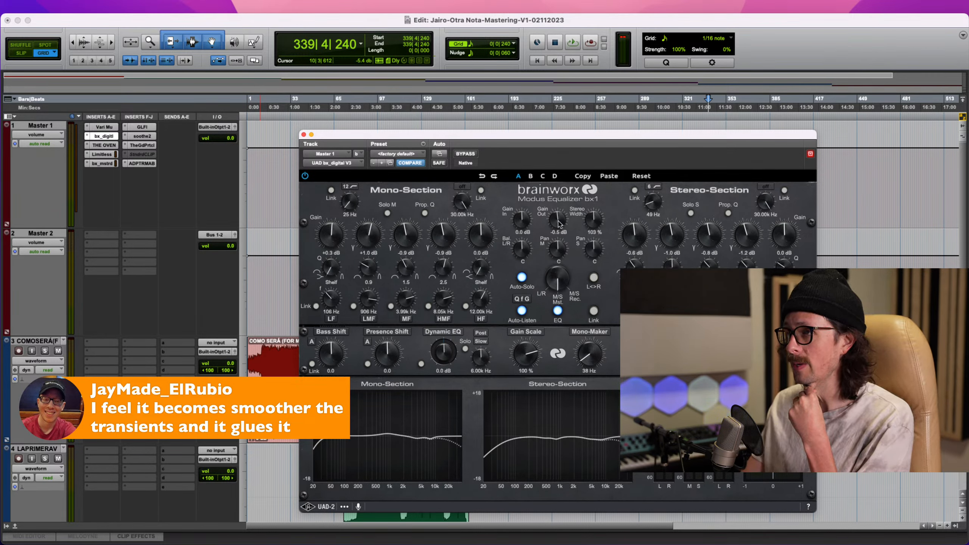
{"action": "left_click", "coordinate": [329, 236]}
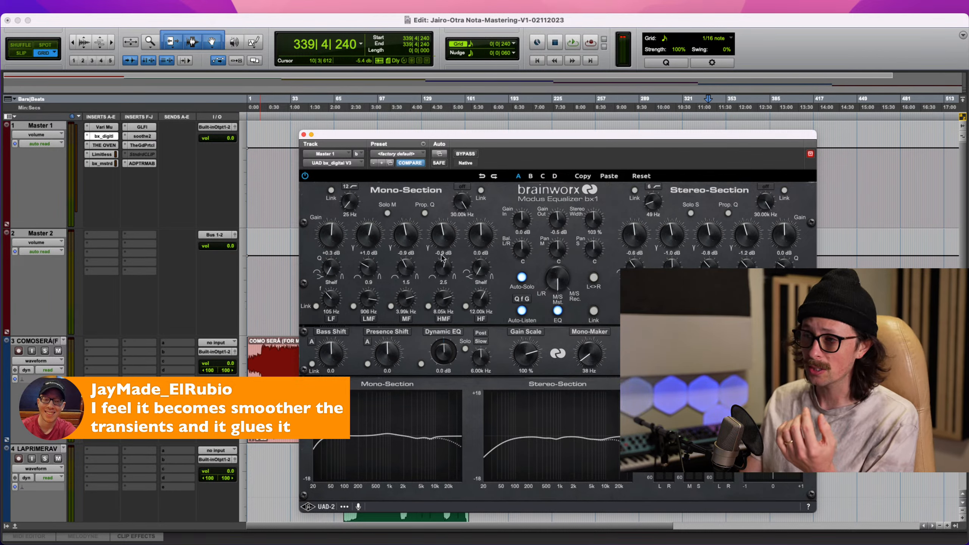
{"action": "left_click", "coordinate": [406, 299]}
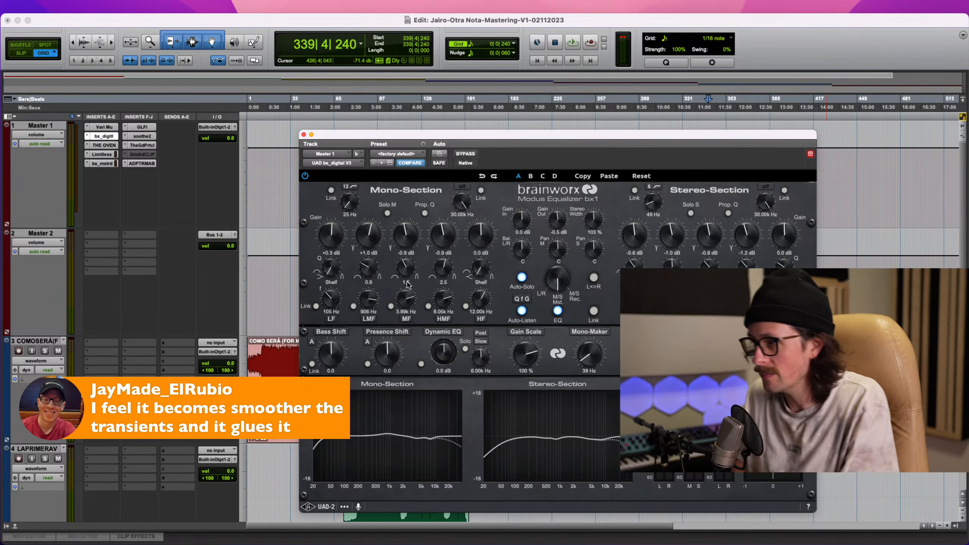
- Play OTRA NOTA from bar 339, bypass and re-enable bx_digital V3 three times, leave it active, and stop playback
{"action": "key", "text": "super+Tab"}
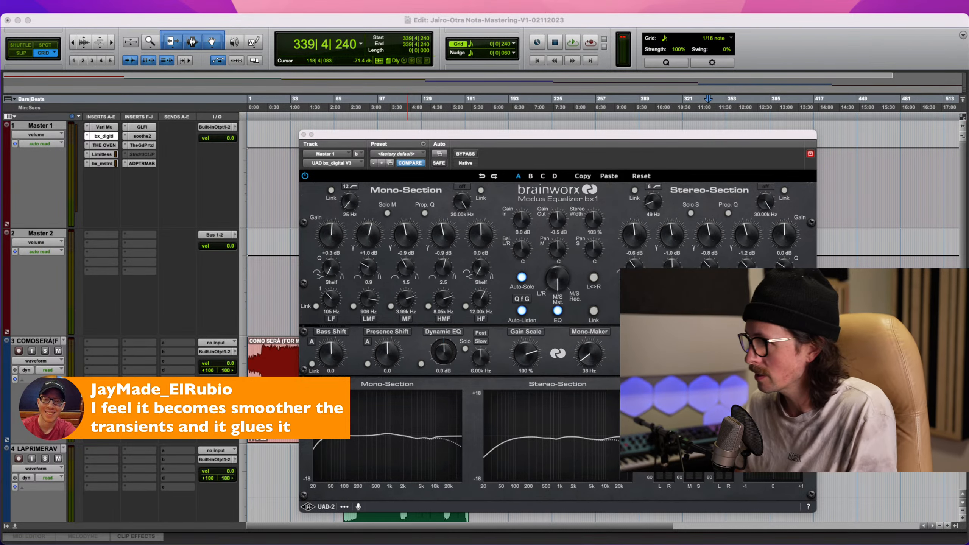
{"action": "left_click", "coordinate": [833, 31]}
{"action": "key", "text": "space"}
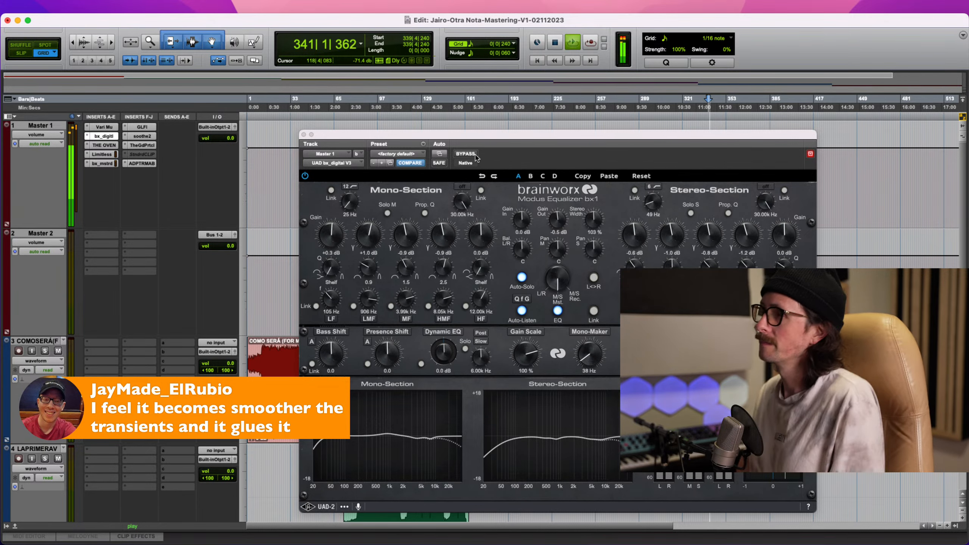
{"action": "left_click", "coordinate": [460, 155]}
{"action": "left_click", "coordinate": [461, 156]}
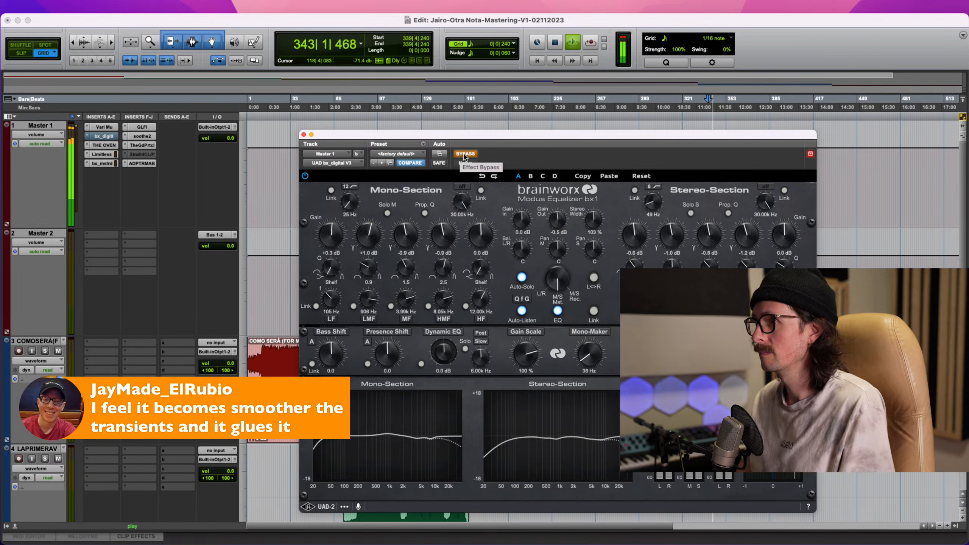
{"action": "left_click", "coordinate": [465, 154]}
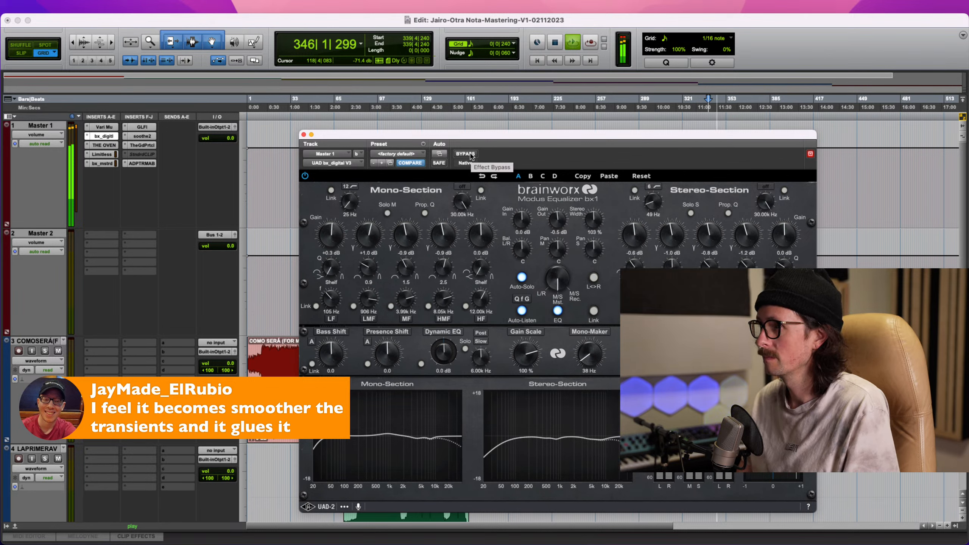
{"action": "left_click", "coordinate": [471, 155]}
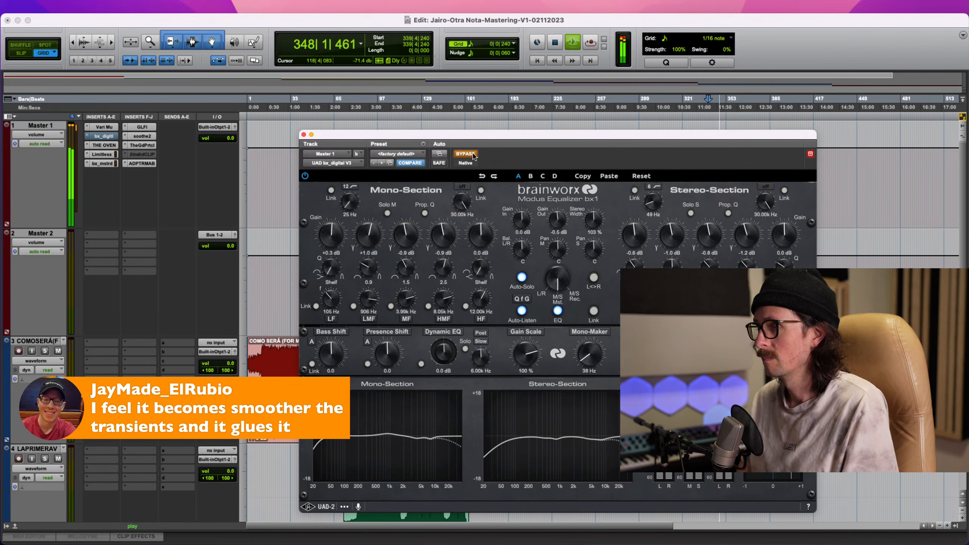
{"action": "left_click", "coordinate": [472, 154]}
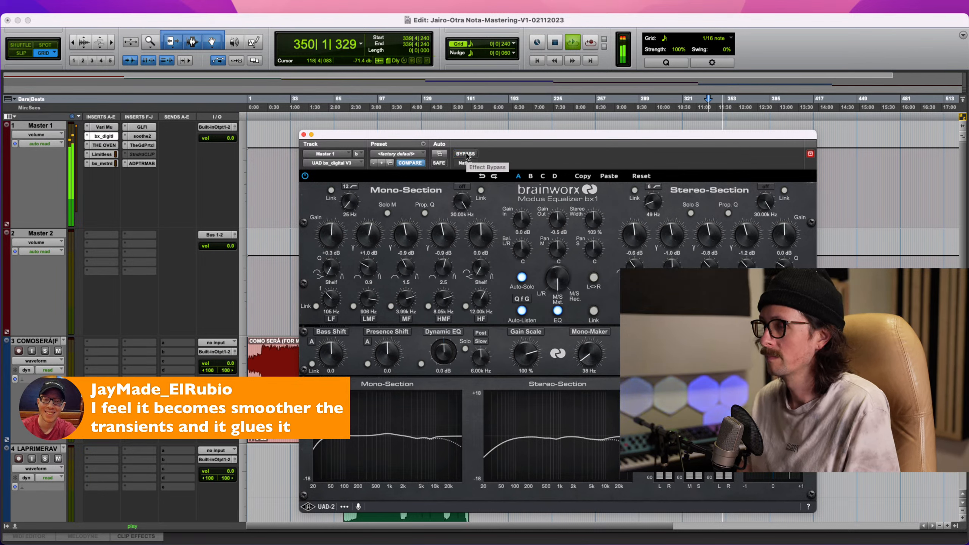
{"action": "left_click", "coordinate": [466, 155]}
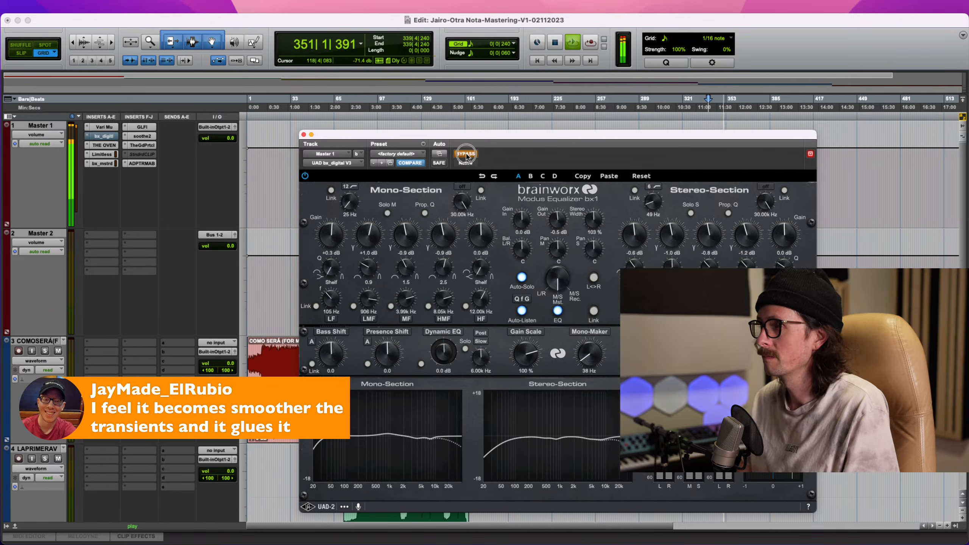
{"action": "left_click", "coordinate": [466, 155]}
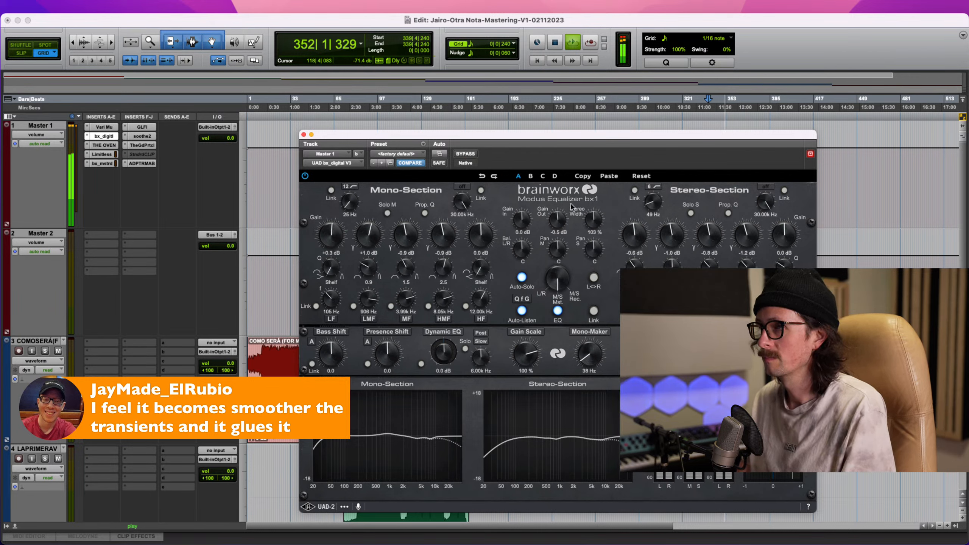
{"action": "key", "text": "space"}
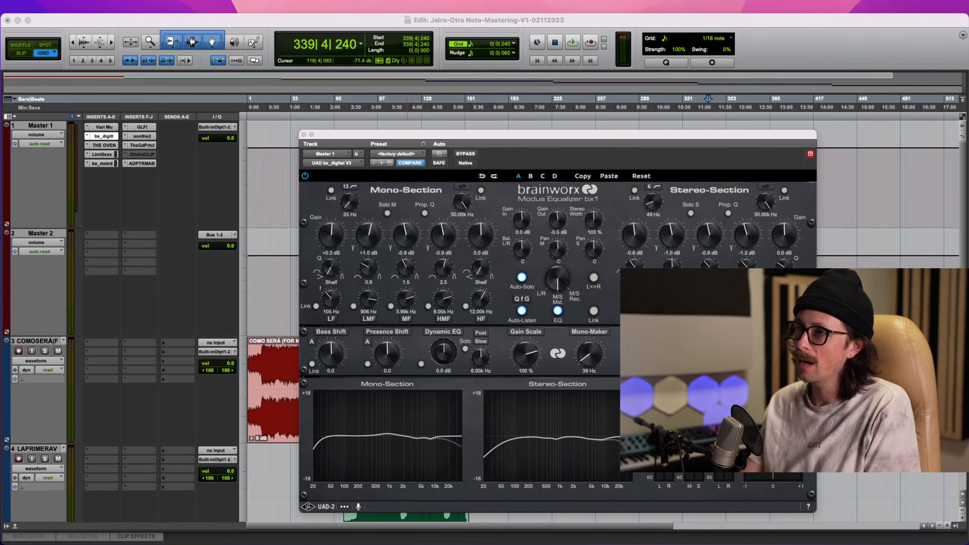
- During playback, set the Mono-Section LMF frequency to 907 Hz and briefly link the LMF band with the Stereo-Section
{"action": "left_click", "coordinate": [321, 21]}
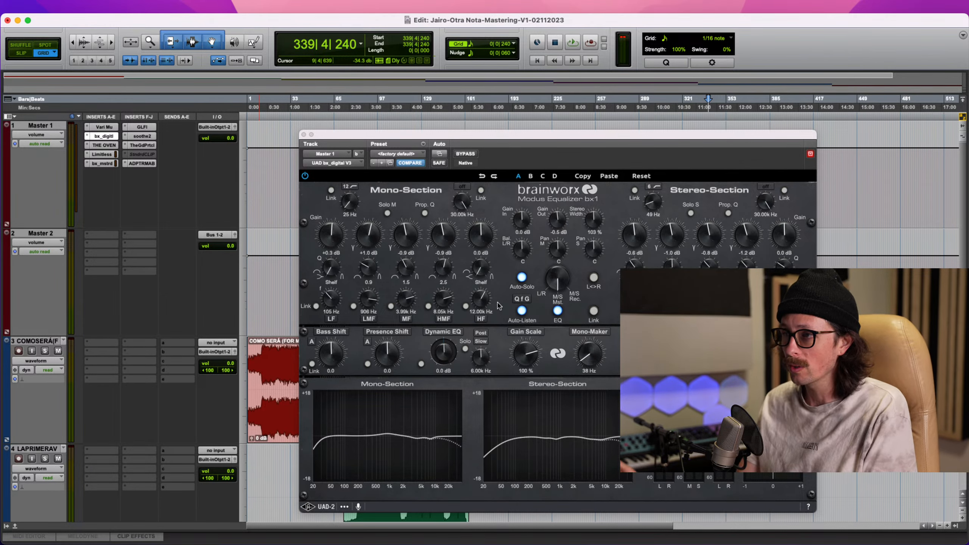
{"action": "left_click", "coordinate": [370, 295]}
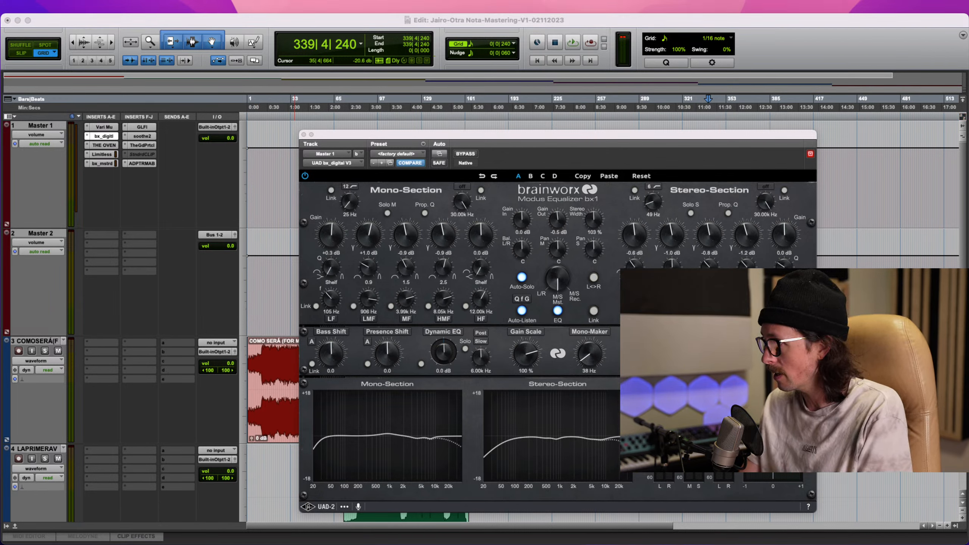
{"action": "key", "text": "space"}
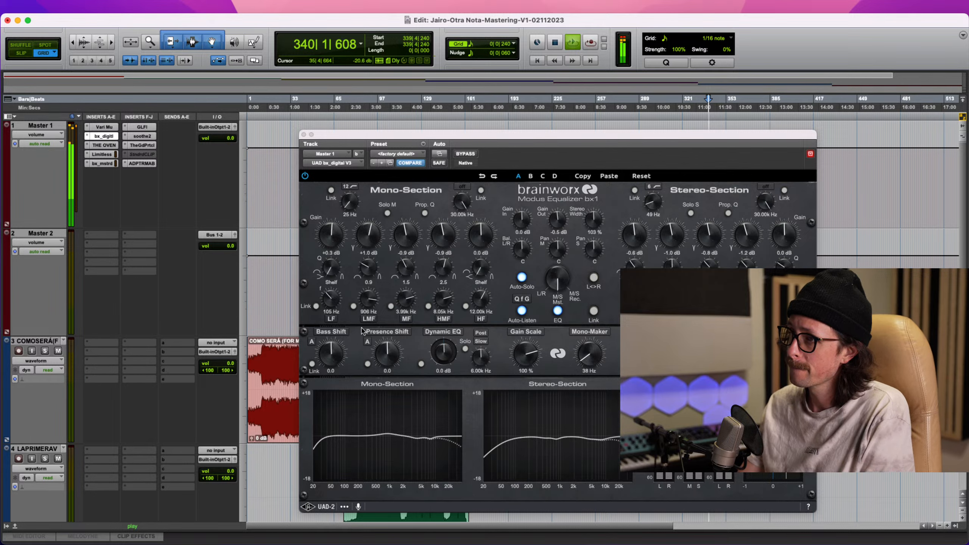
{"action": "left_click_drag", "start_coordinate": [370, 303], "coordinate": [369, 302]}
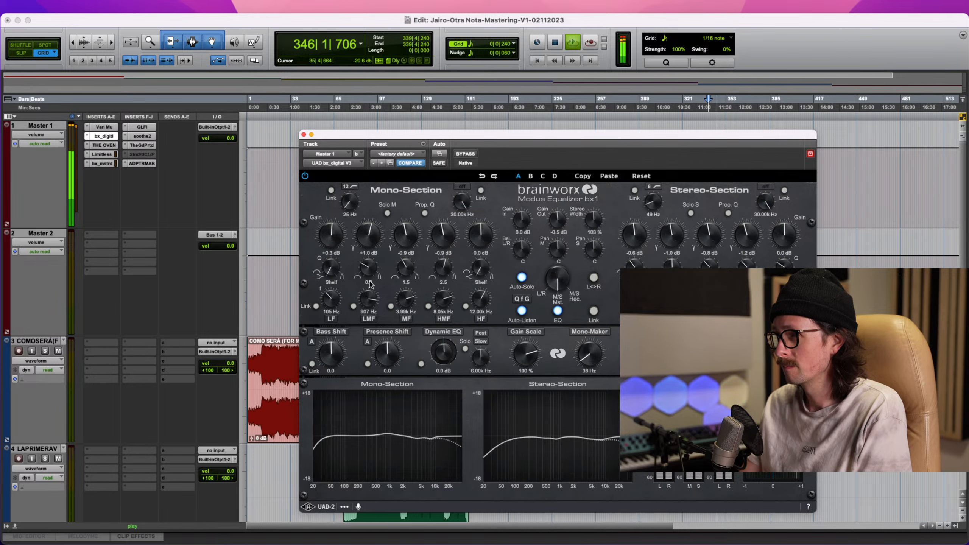
{"action": "left_click", "coordinate": [353, 306]}
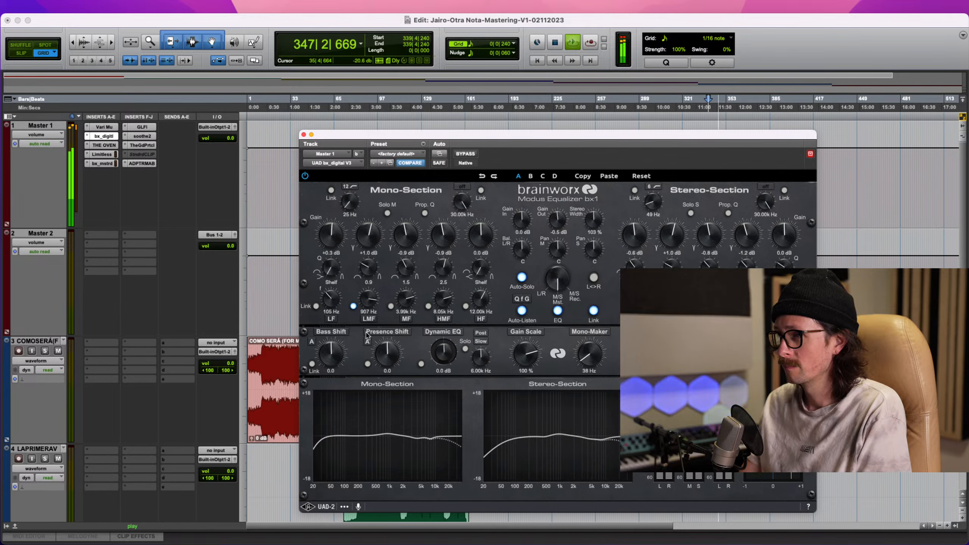
{"action": "left_click", "coordinate": [353, 306]}
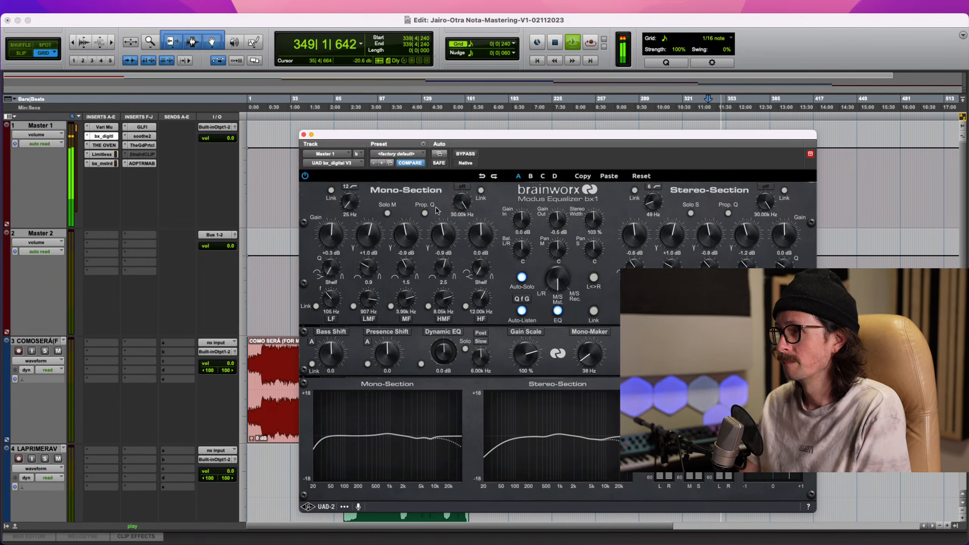
- Audition the Mono-Section with Solo M, turn the solo off, and compare bx_digital V3 bypassed and active twice, leaving it active
{"action": "left_click", "coordinate": [387, 213]}
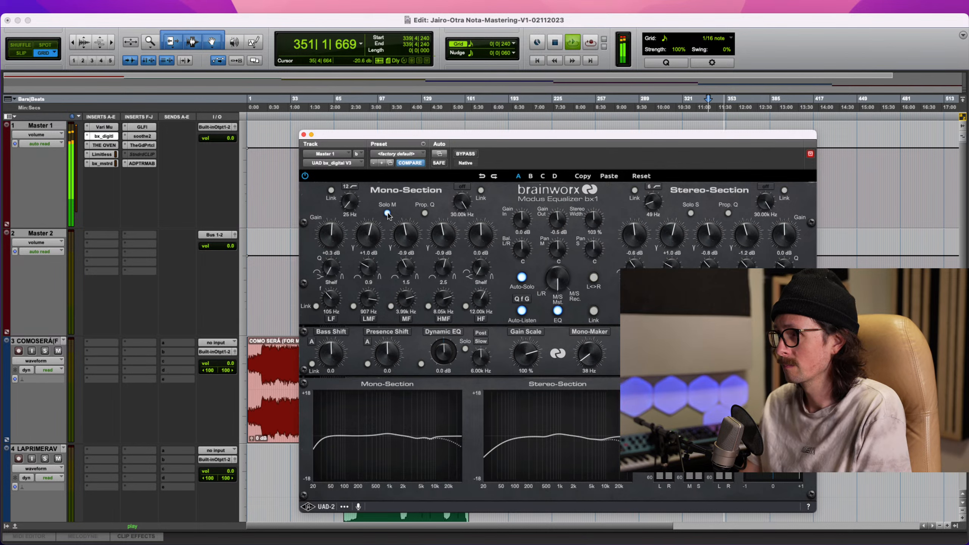
{"action": "left_click", "coordinate": [387, 214]}
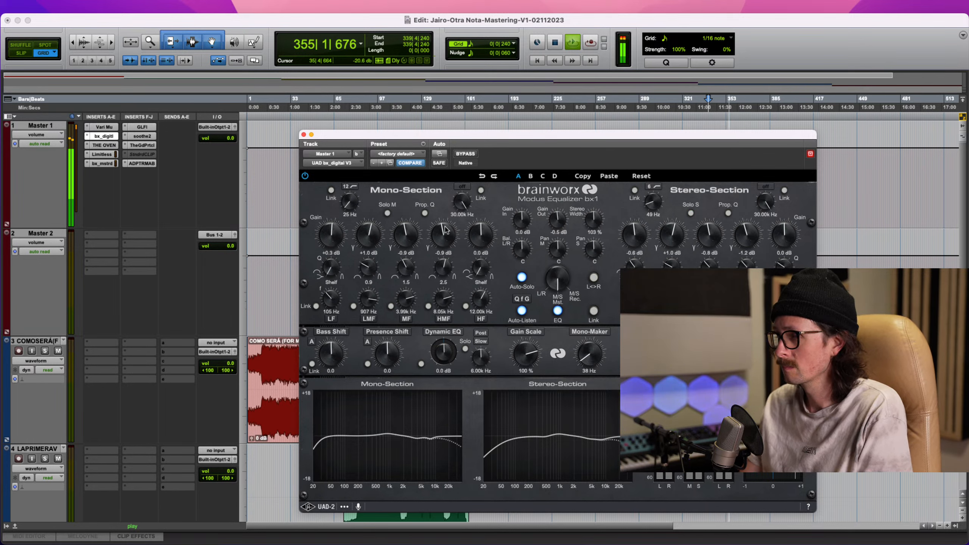
{"action": "left_click", "coordinate": [464, 154]}
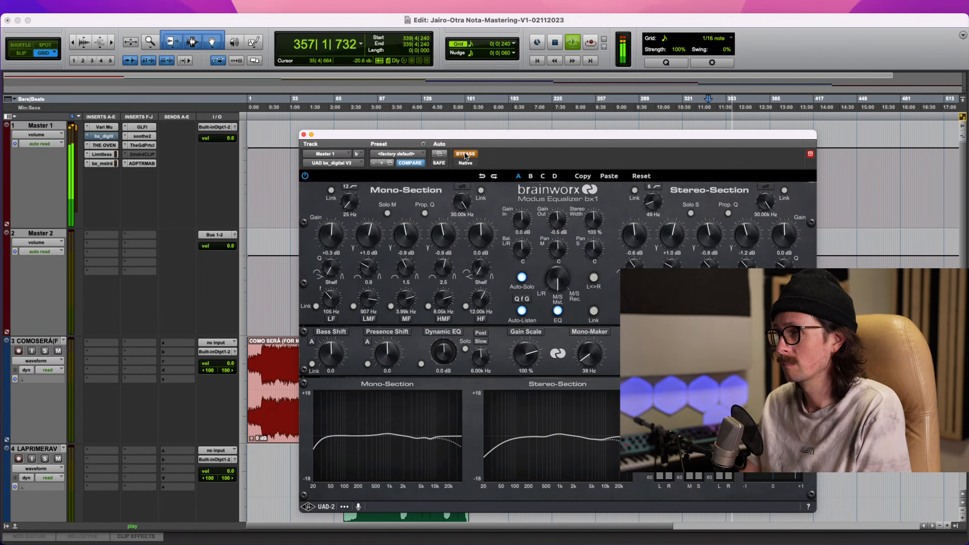
{"action": "left_click", "coordinate": [465, 154]}
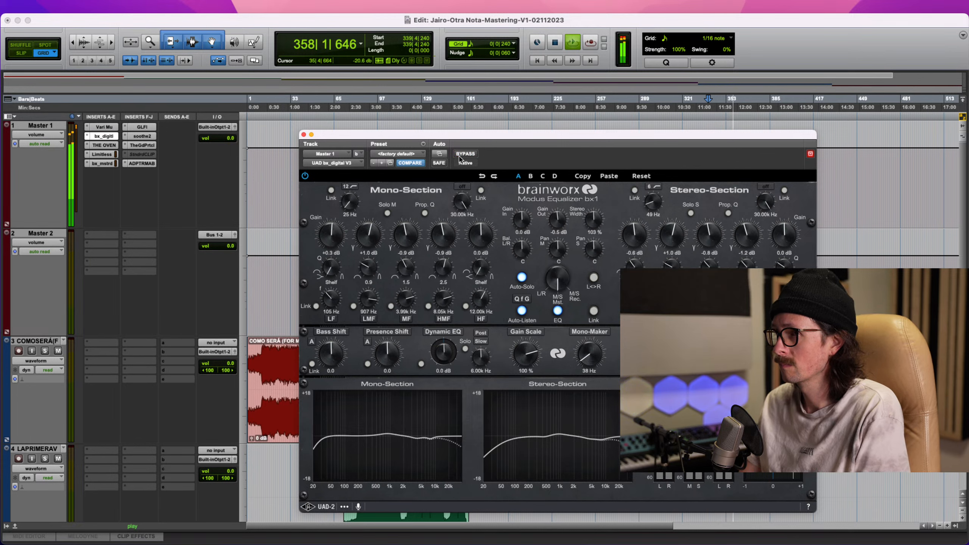
{"action": "left_click", "coordinate": [466, 154]}
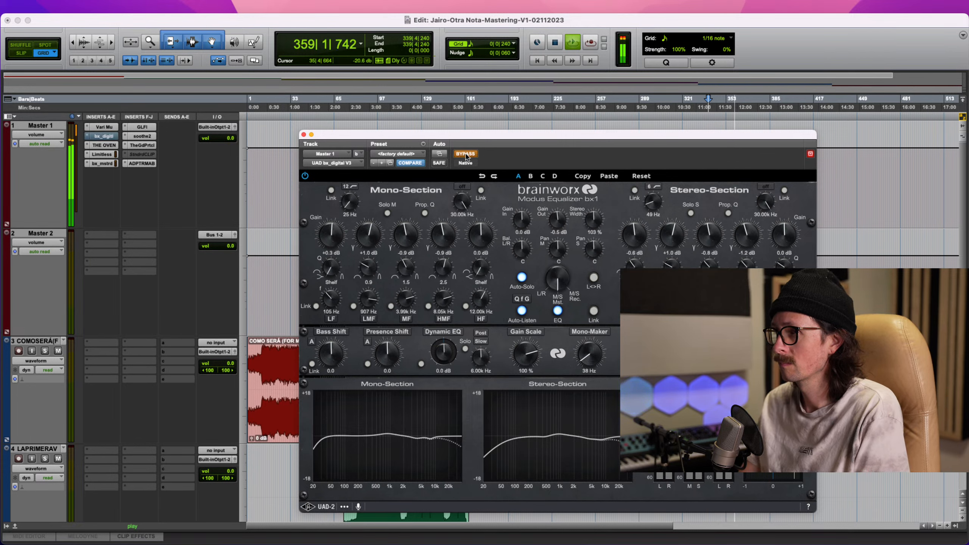
{"action": "left_click", "coordinate": [465, 154]}
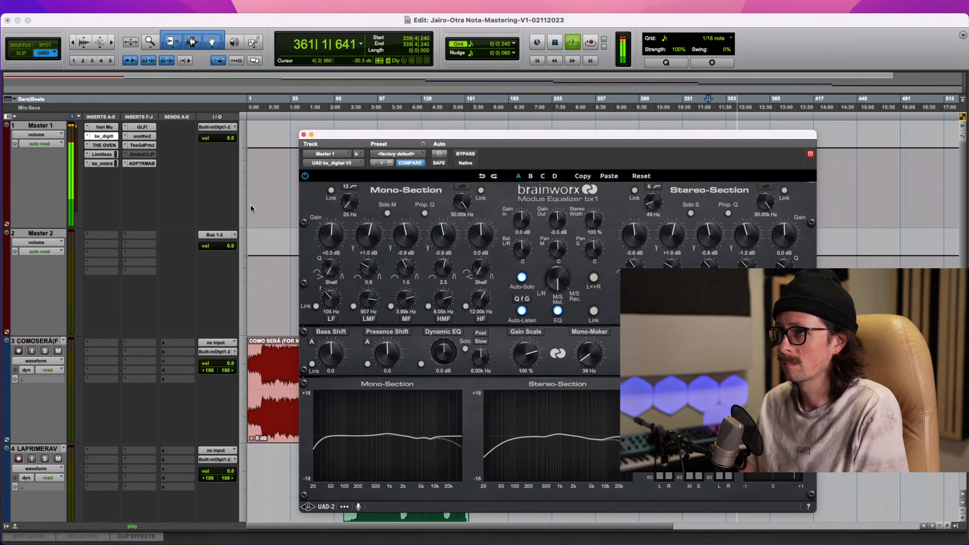
- Stop playback, open ADPTR MetricAB from the Master 1 inserts, and switch monitoring to the B reference
{"action": "key", "text": "space"}
{"action": "key", "text": "super+Tab"}
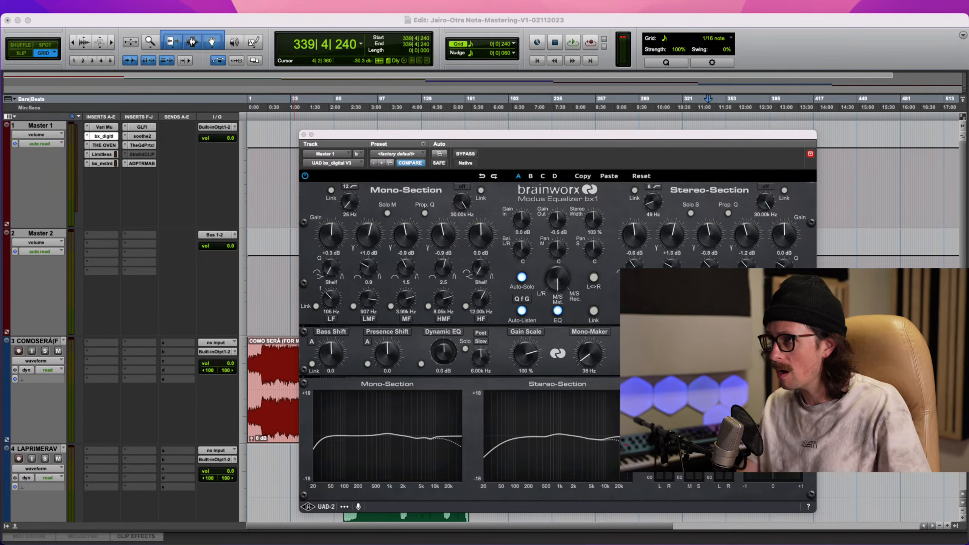
{"action": "left_click", "coordinate": [801, 24]}
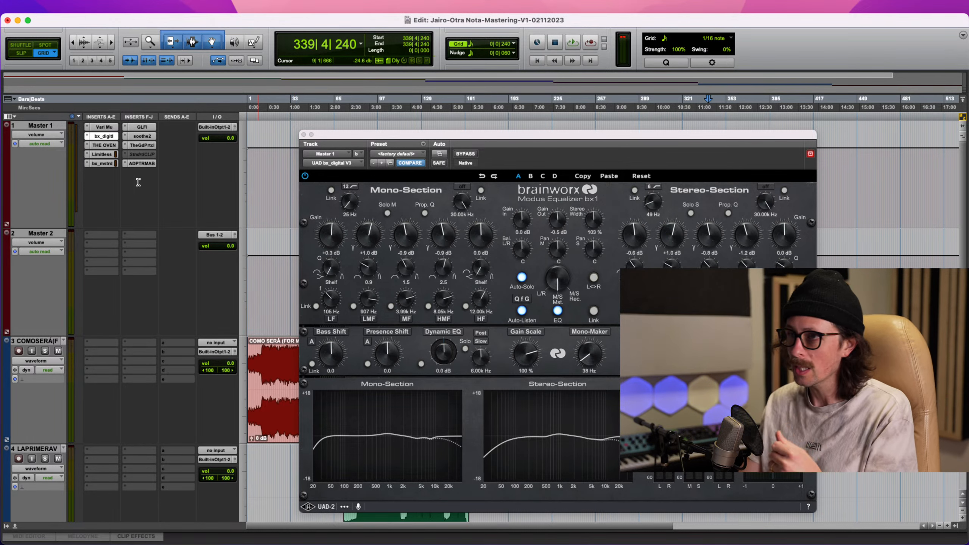
{"action": "left_click", "coordinate": [141, 163]}
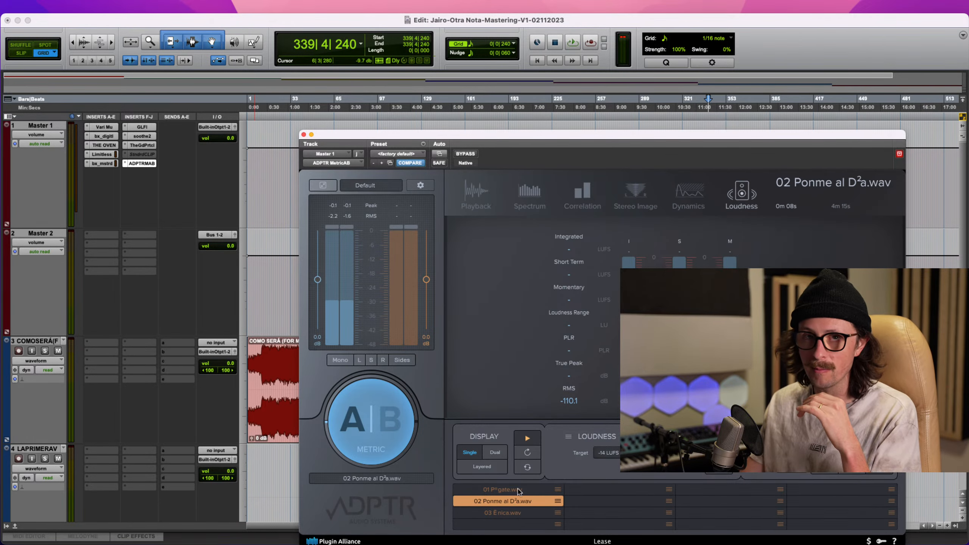
{"action": "left_click", "coordinate": [366, 405]}
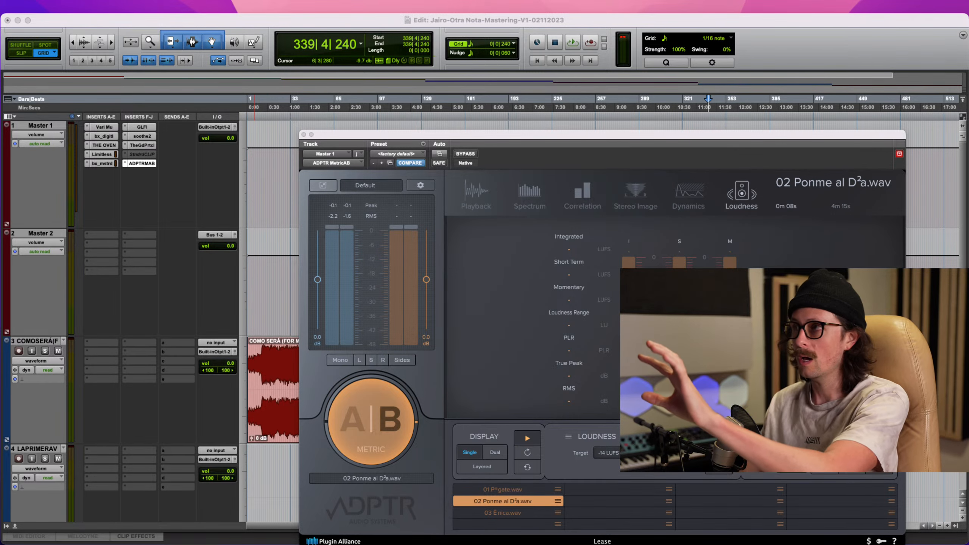
- Play from bar 339 and audition several points of the 02 Ponme al D²a.wav reference in MetricAB's Playback view
{"action": "left_click", "coordinate": [480, 349]}
{"action": "key", "text": "space"}
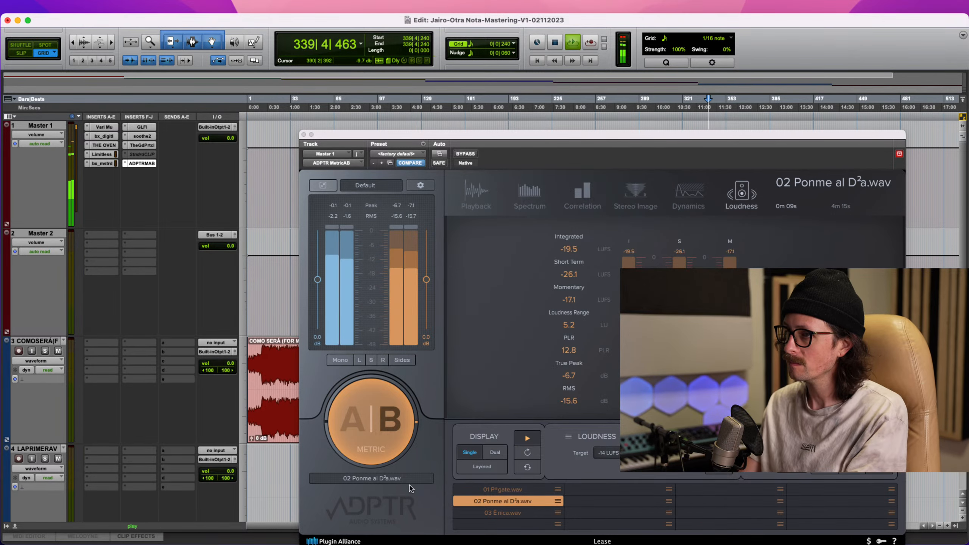
{"action": "left_click", "coordinate": [475, 193]}
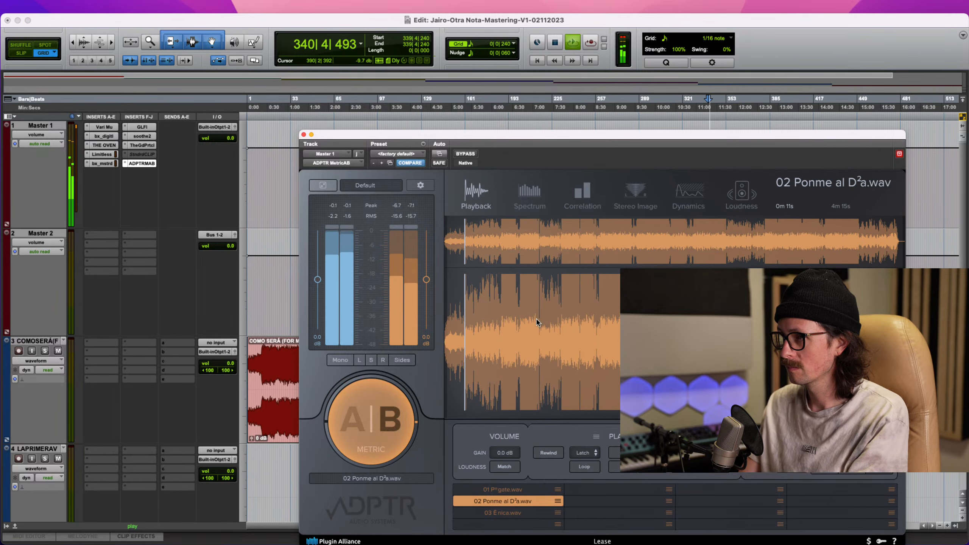
{"action": "left_click", "coordinate": [522, 326]}
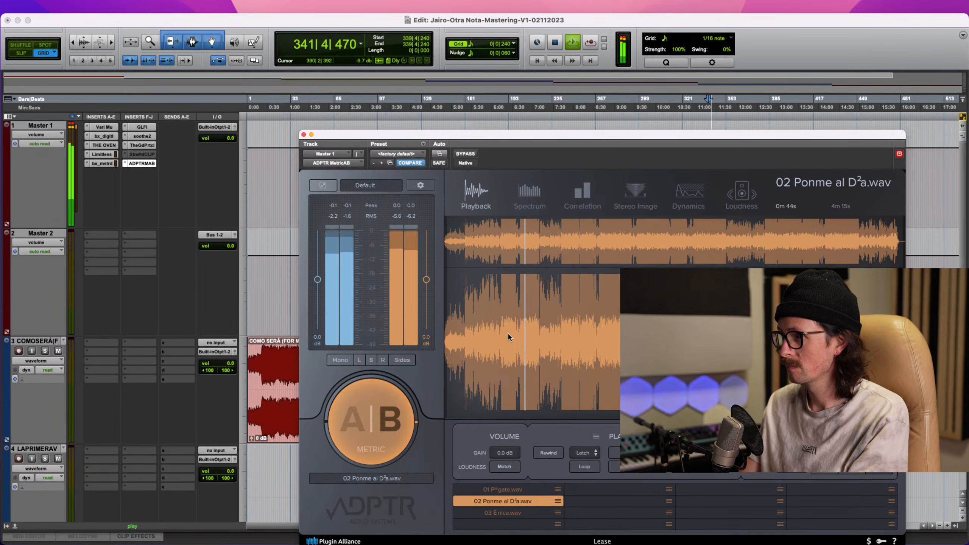
{"action": "left_click", "coordinate": [505, 344]}
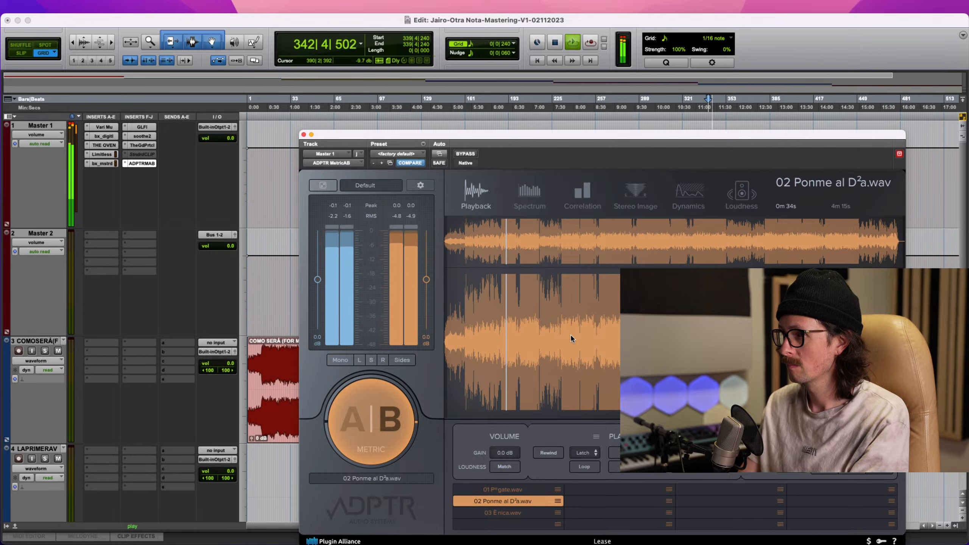
{"action": "left_click", "coordinate": [603, 325]}
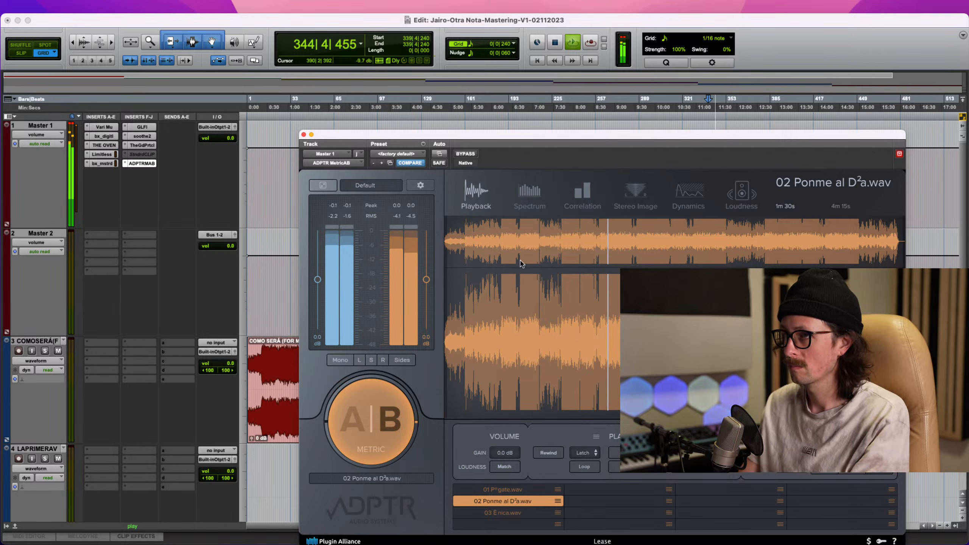
- Compare the OTRA NOTA master with the 02 Ponme al D²a.wav reference, ending on A
{"action": "left_click", "coordinate": [369, 422]}
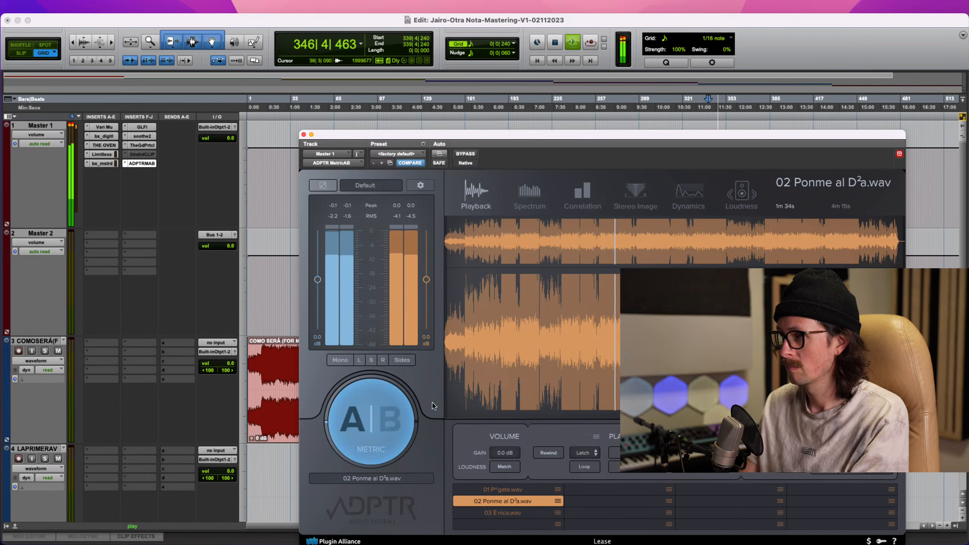
{"action": "left_click", "coordinate": [385, 423]}
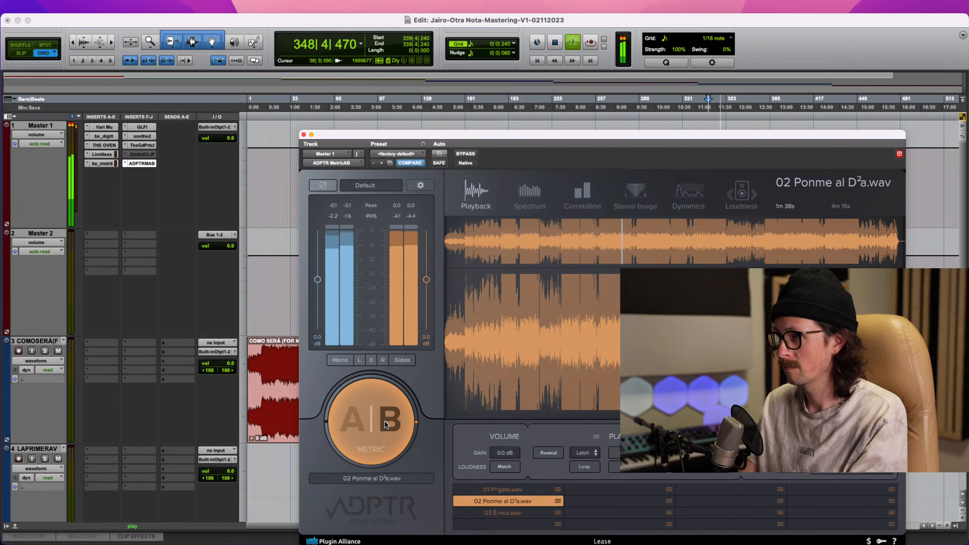
{"action": "left_click", "coordinate": [385, 423]}
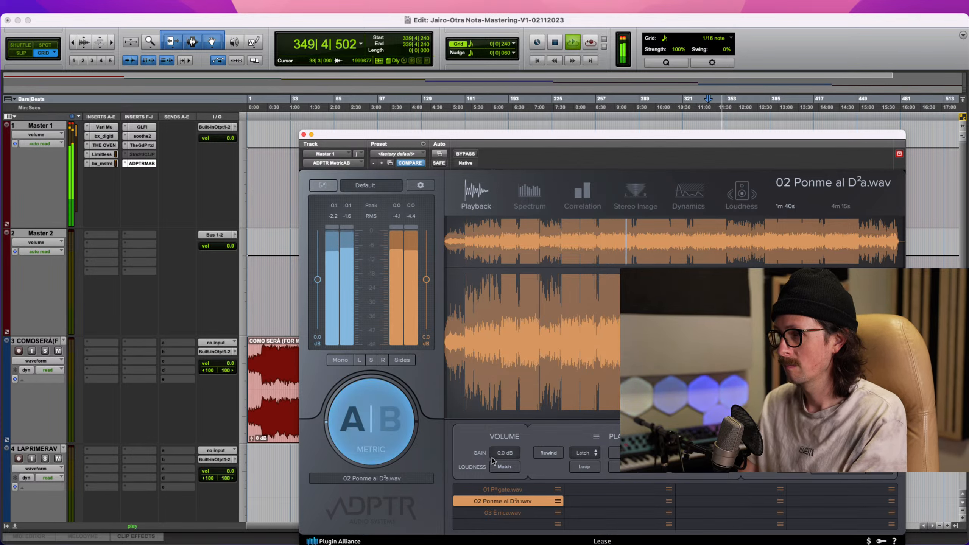
- Choose 01 P®gate.wav as reference, play it from about 0m 42s, compare it repeatedly with the master, end on A, and stop playback
{"action": "left_click", "coordinate": [502, 490]}
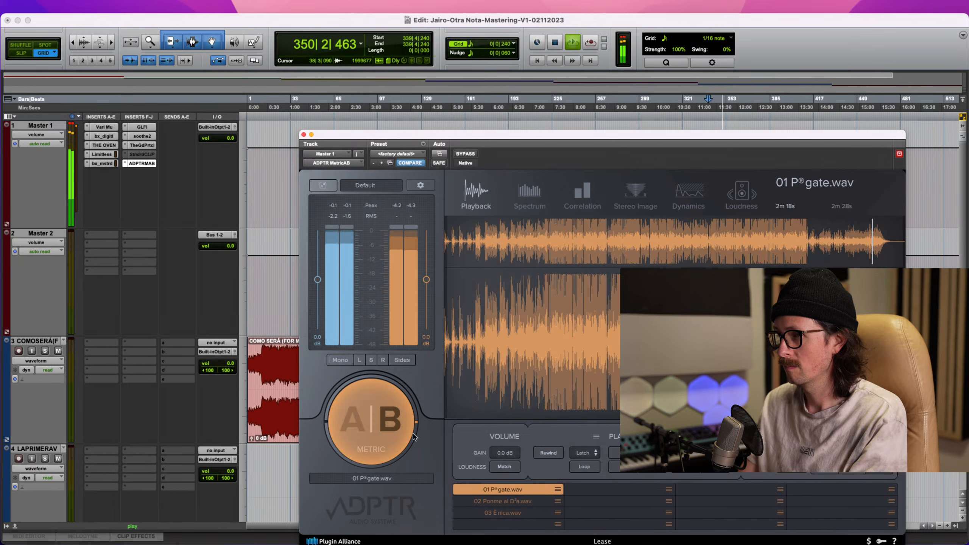
{"action": "left_click", "coordinate": [575, 345]}
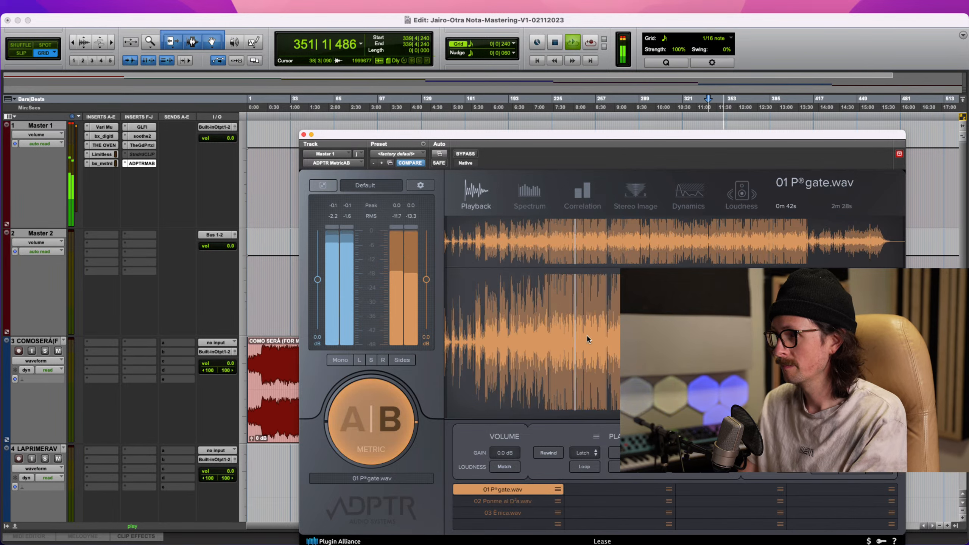
{"action": "left_click", "coordinate": [374, 421]}
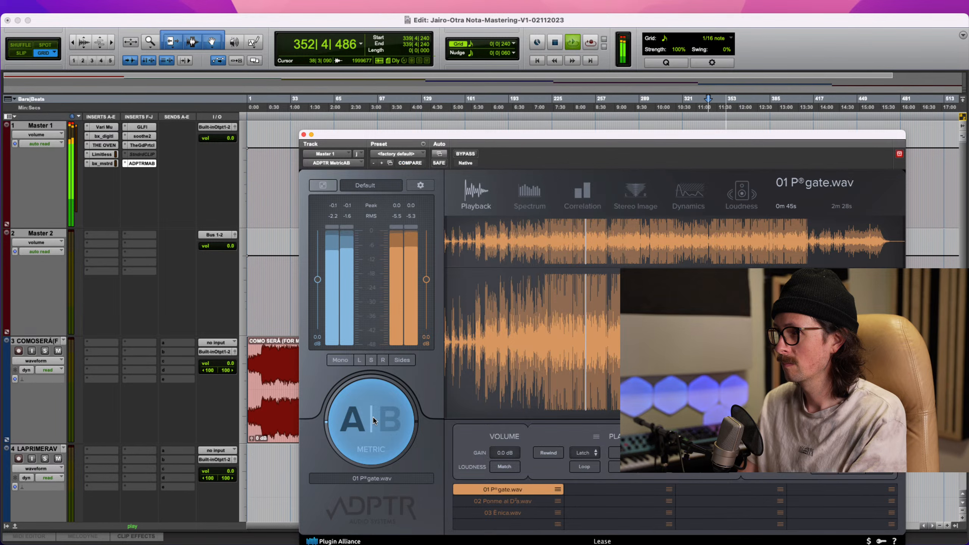
{"action": "left_click", "coordinate": [374, 421]}
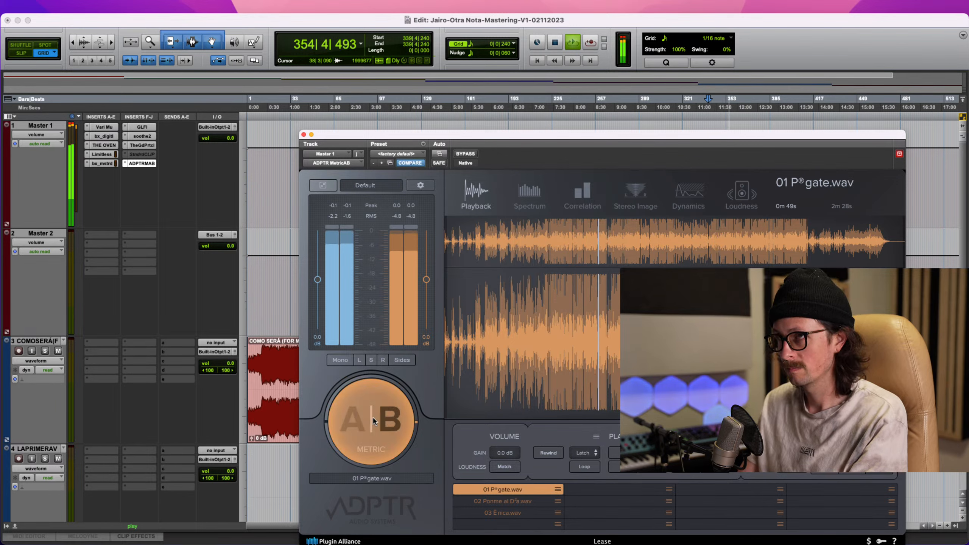
{"action": "left_click", "coordinate": [374, 421]}
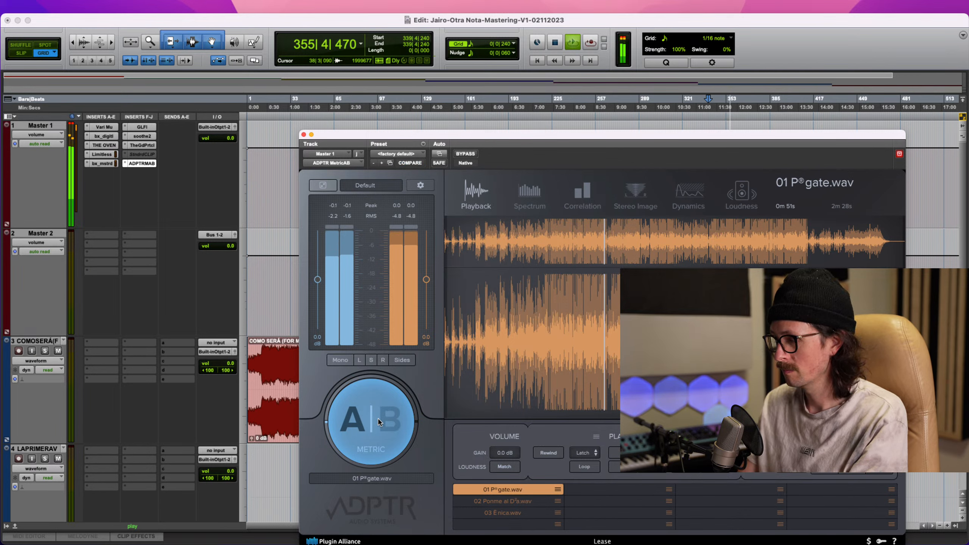
{"action": "left_click", "coordinate": [378, 421]}
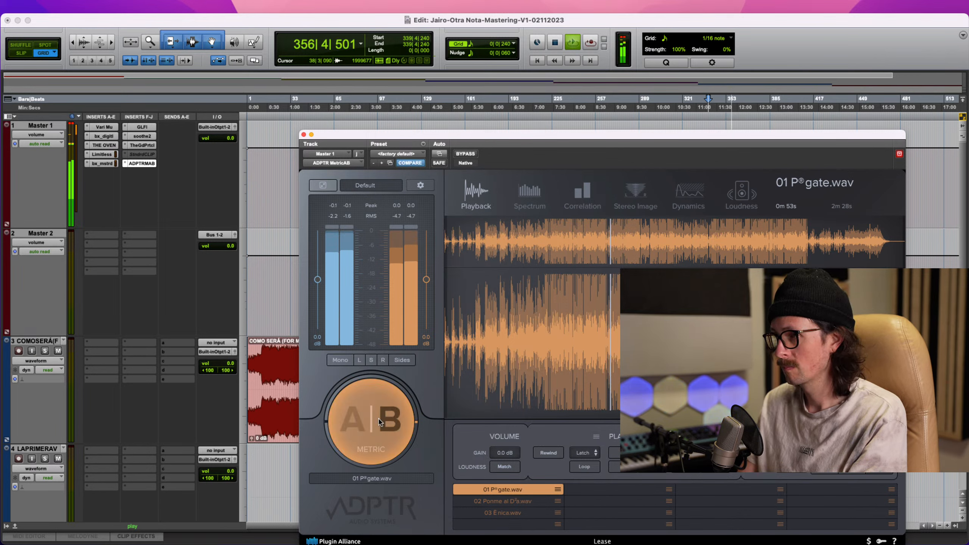
{"action": "left_click", "coordinate": [379, 420]}
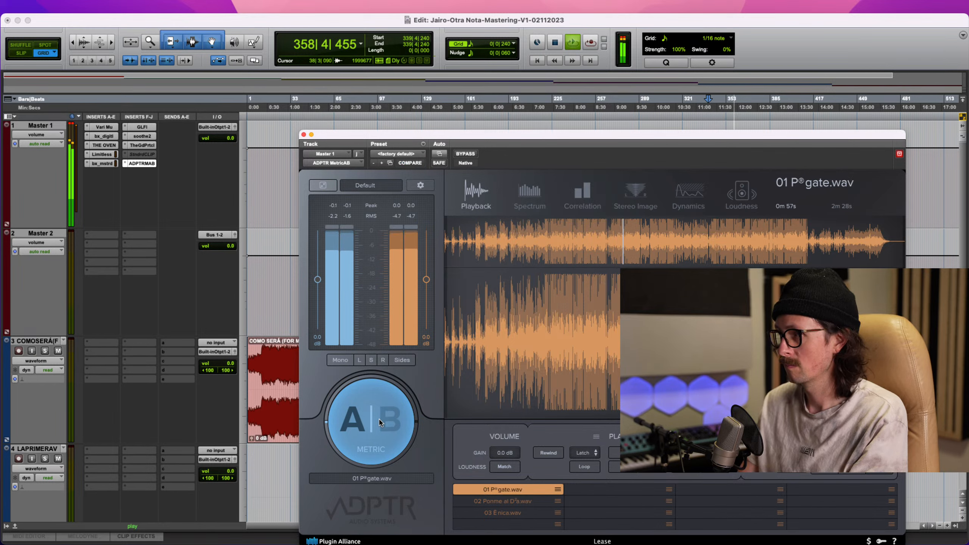
{"action": "key", "text": "space"}
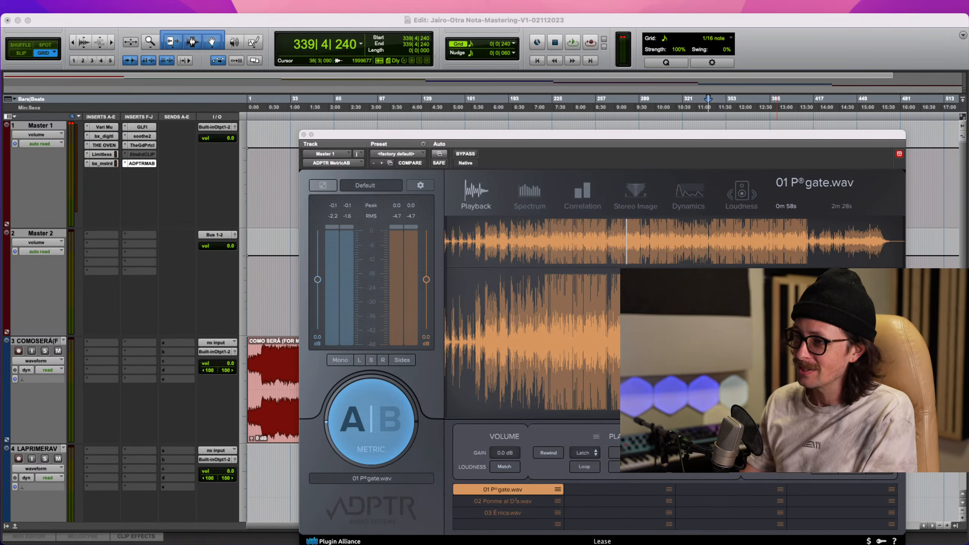
- Move the 01 P®gate.wav reference position to 0m 36s and open THE OVEN from the Master 1 inserts
{"action": "left_click", "coordinate": [439, 452]}
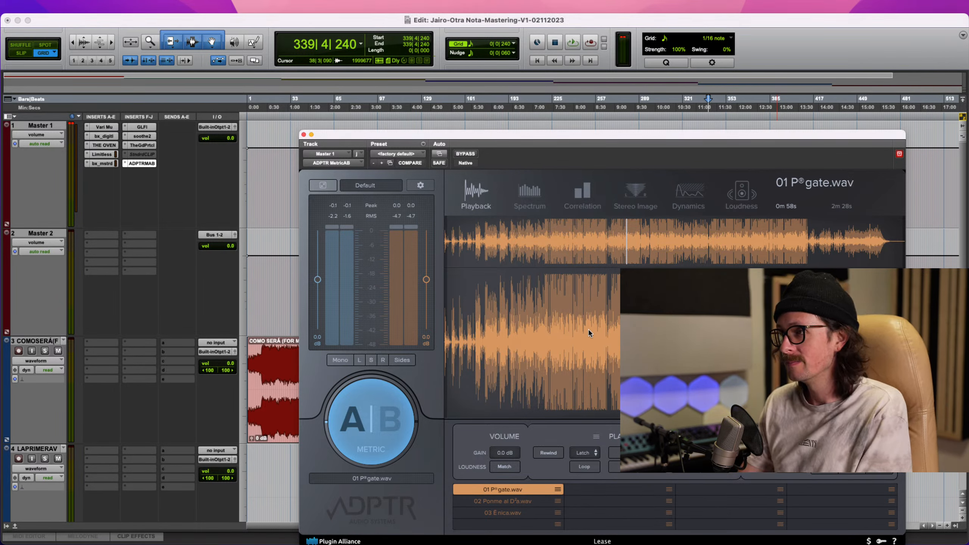
{"action": "left_click", "coordinate": [558, 338]}
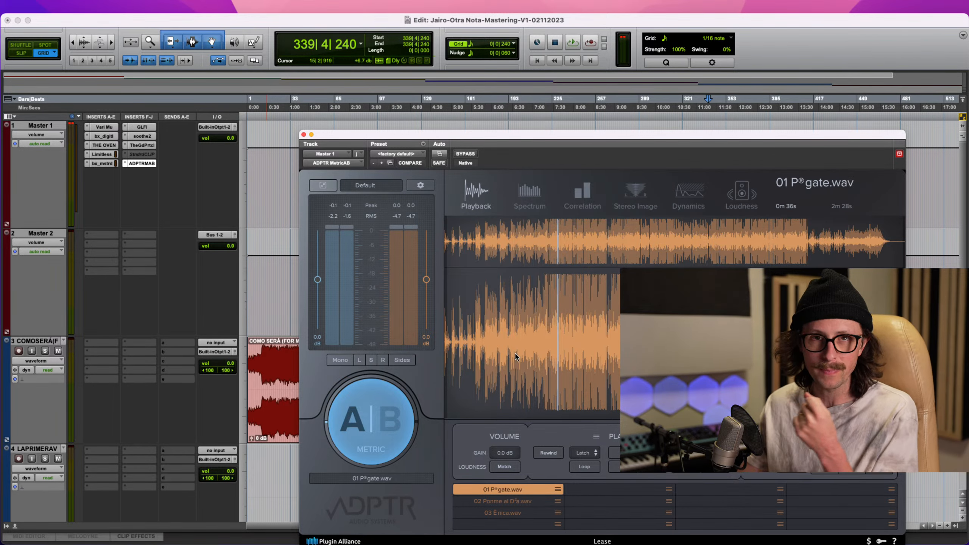
{"action": "left_click", "coordinate": [104, 148]}
{"action": "left_click", "coordinate": [103, 148]}
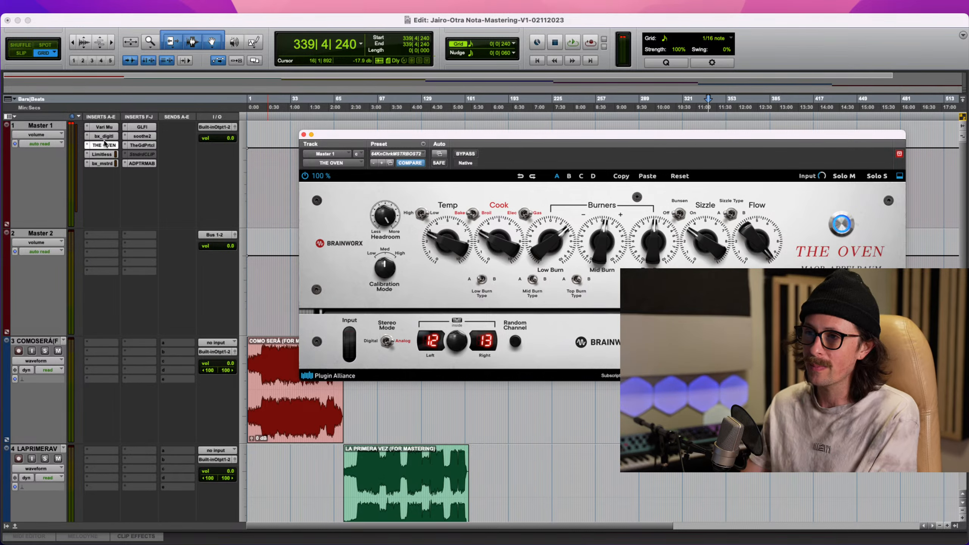
- Play OTRA NOTA from bar 339, bypass and re-enable THE OVEN three times, leave it active, and stop playback
{"action": "key", "text": "super+Tab"}
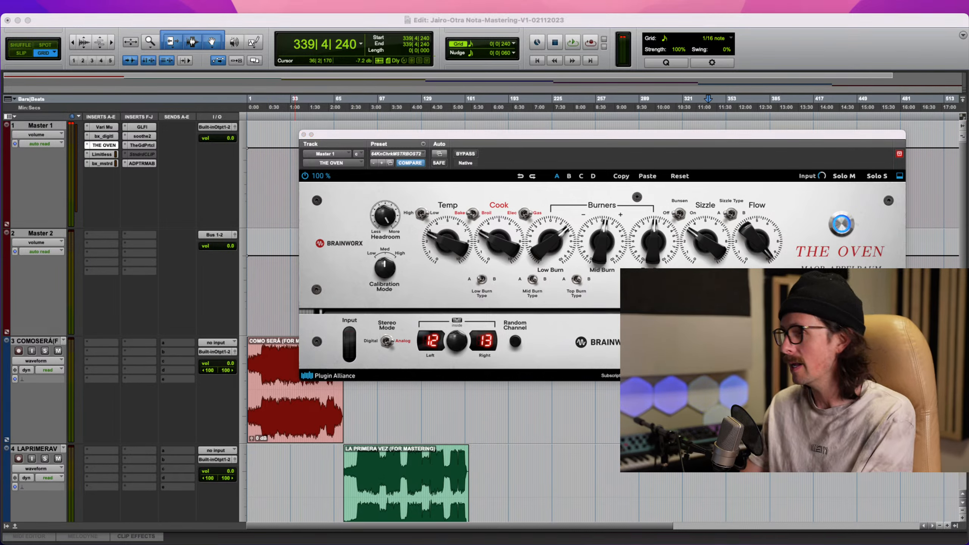
{"action": "key", "text": "super+Tab"}
{"action": "key", "text": "space"}
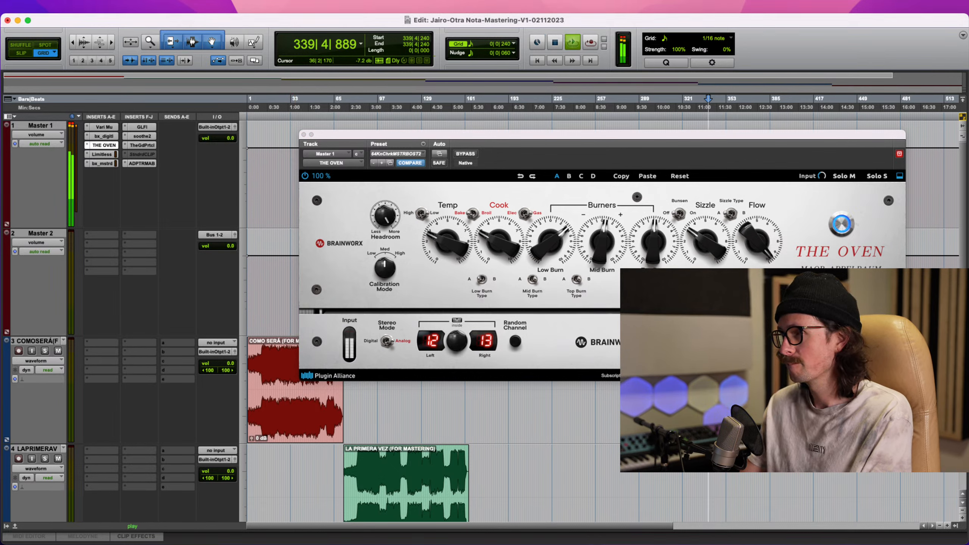
{"action": "left_click", "coordinate": [841, 226]}
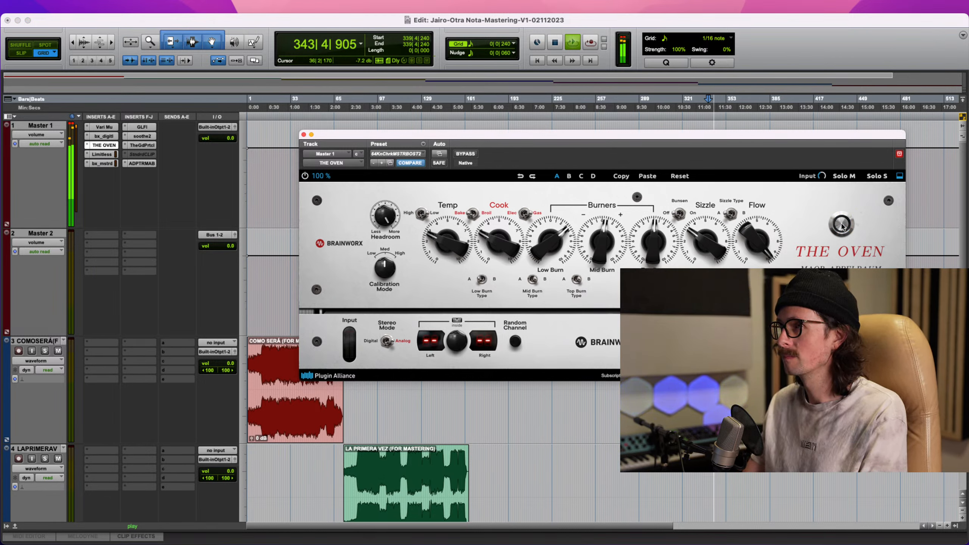
{"action": "left_click", "coordinate": [841, 226]}
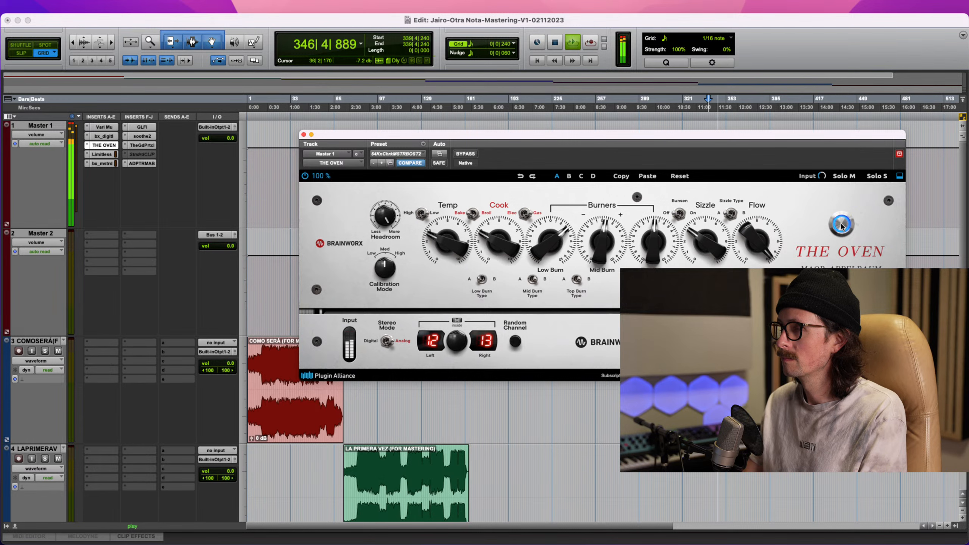
{"action": "left_click", "coordinate": [841, 226]}
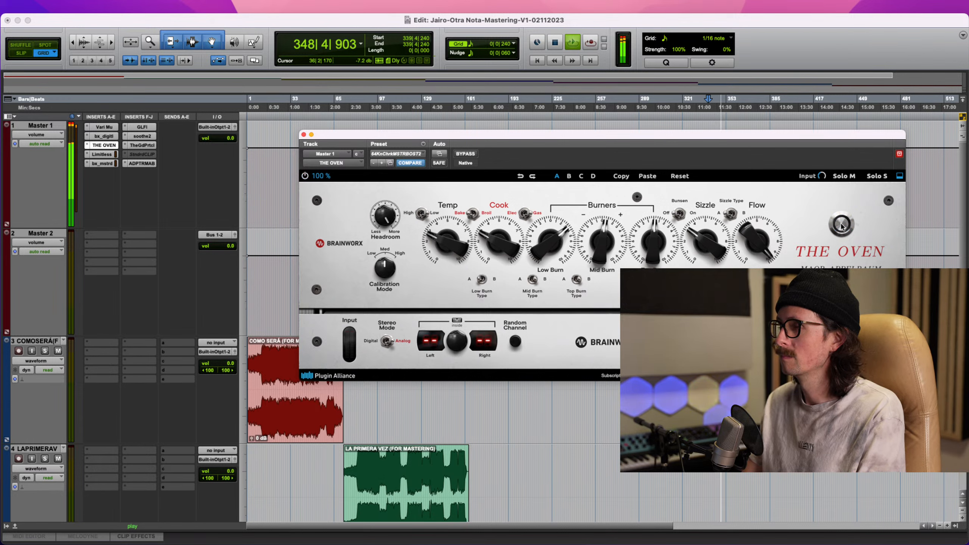
{"action": "left_click", "coordinate": [841, 226]}
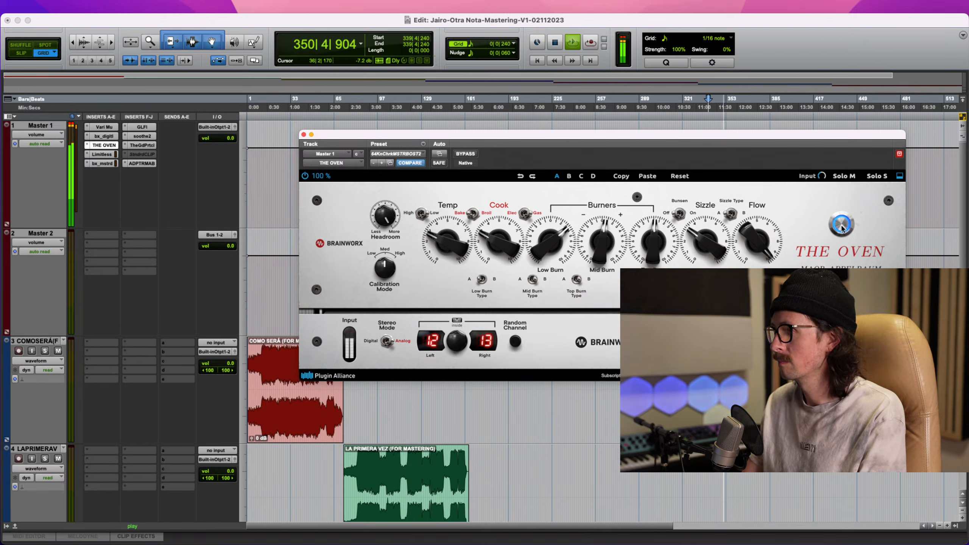
{"action": "left_click", "coordinate": [841, 226]}
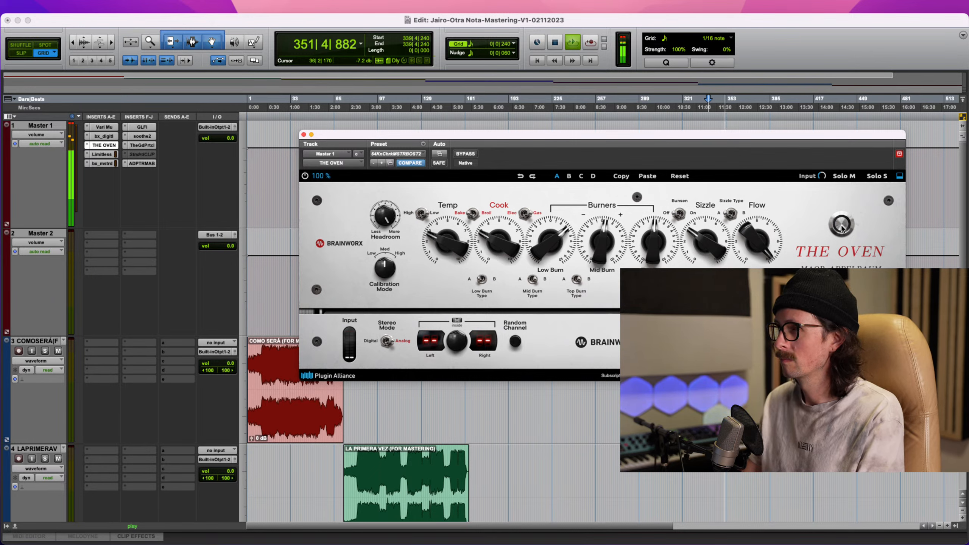
{"action": "left_click", "coordinate": [841, 225]}
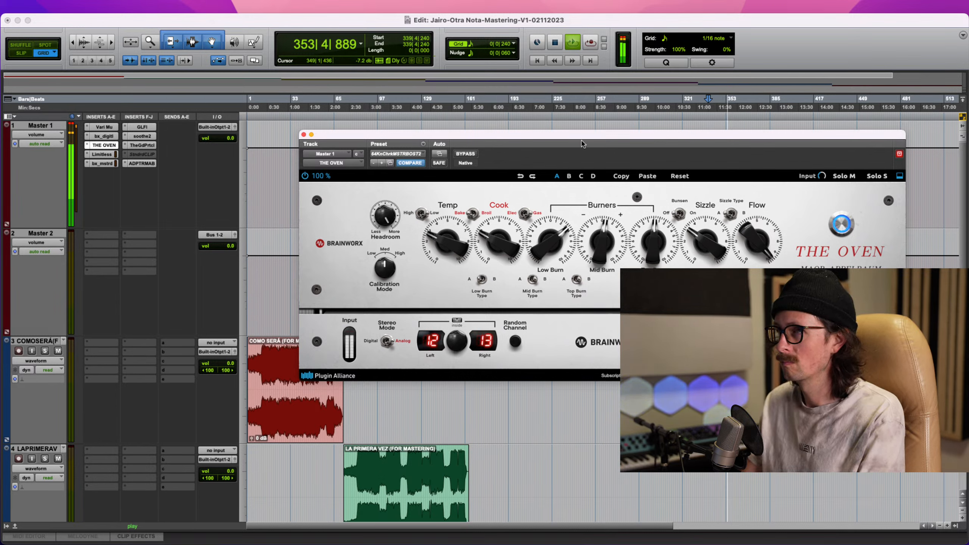
{"action": "key", "text": "space"}
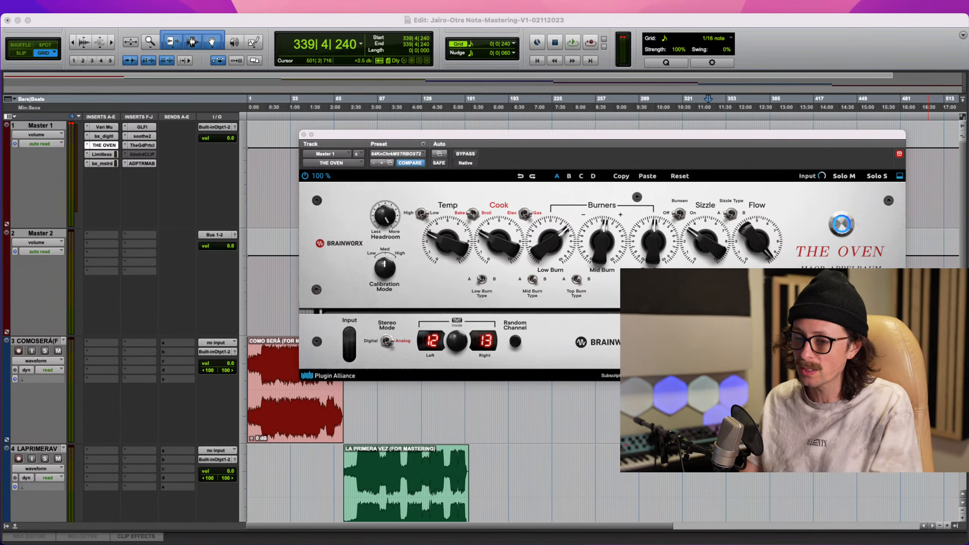
- Replay OTRA NOTA from bar 339 with THE OVEN active, stop playback, and close the plug-in window
{"action": "left_click", "coordinate": [814, 134]}
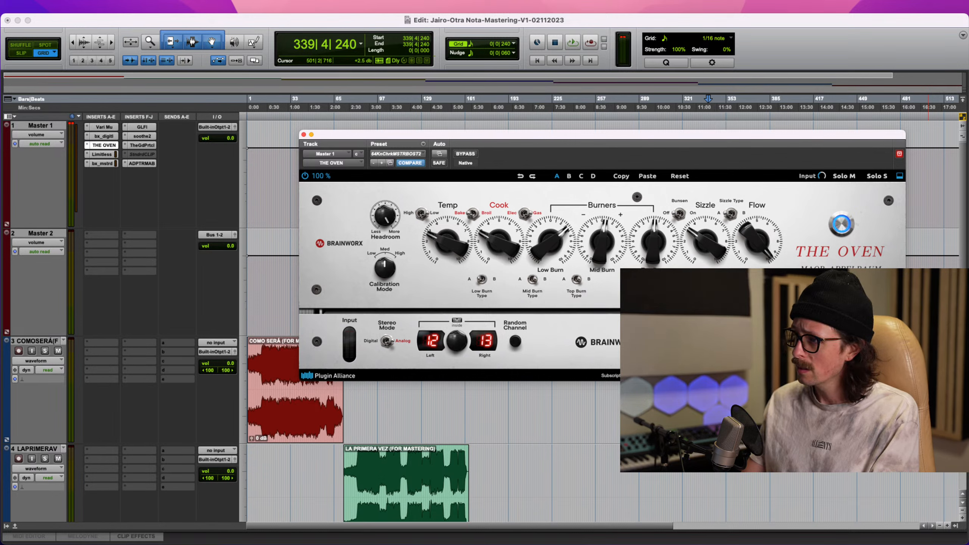
{"action": "key", "text": "super+Tab"}
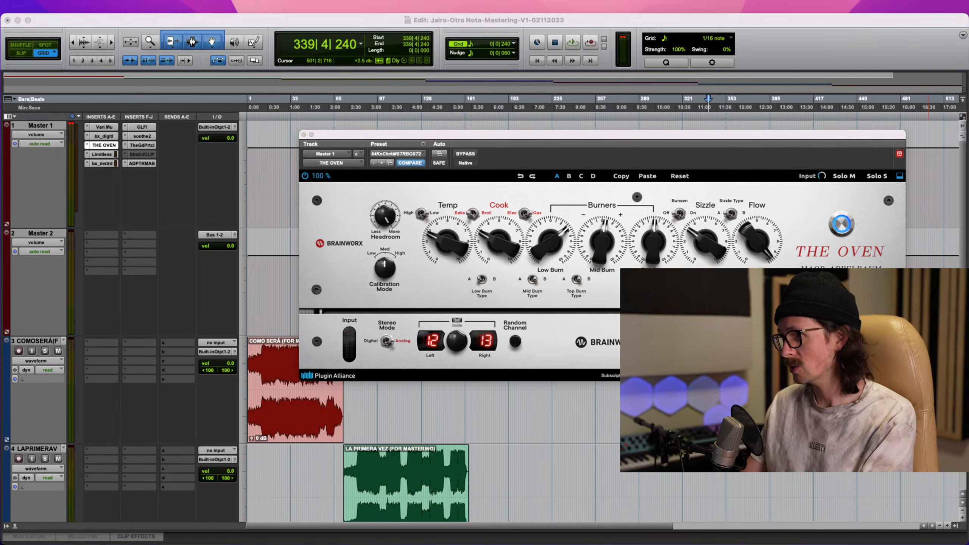
{"action": "key", "text": "super+Tab"}
{"action": "key", "text": "space"}
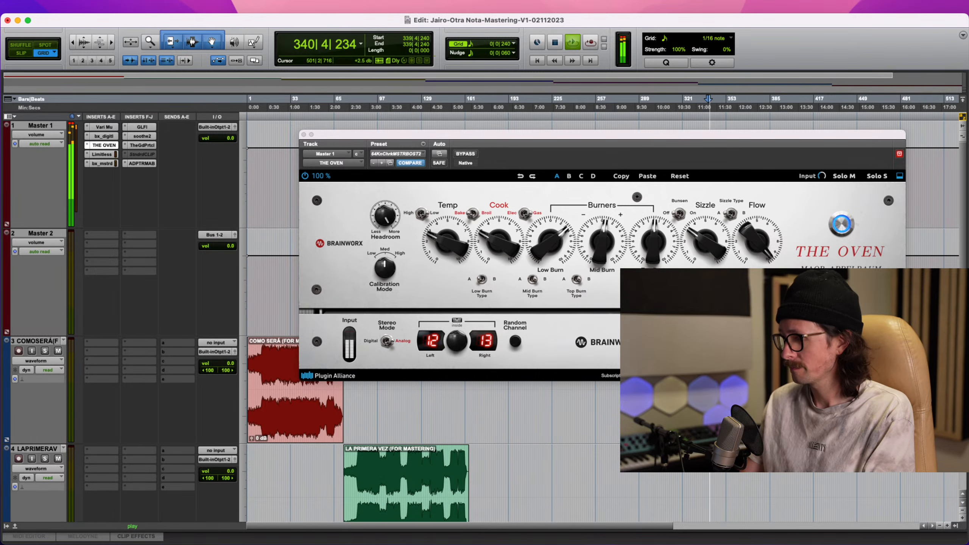
{"action": "left_click", "coordinate": [781, 237]}
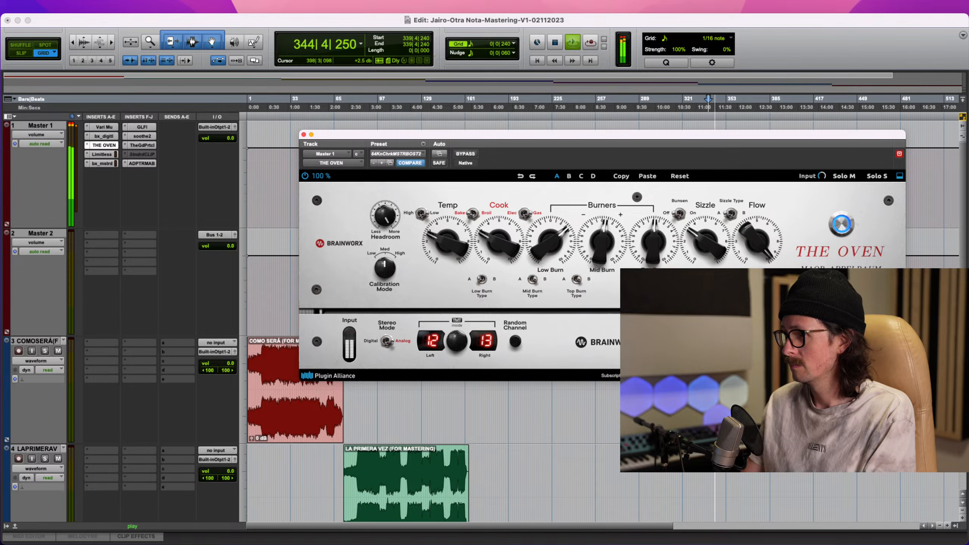
{"action": "key", "text": "space"}
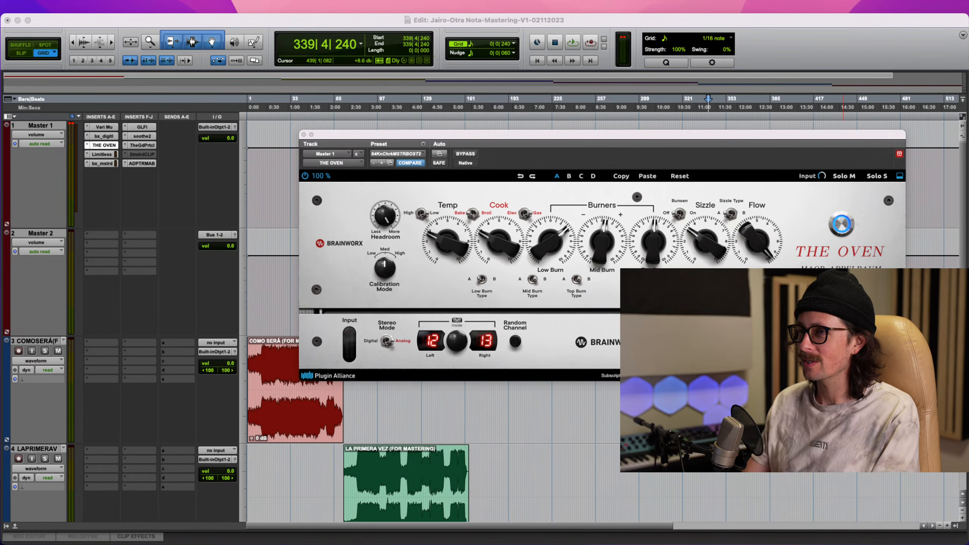
{"action": "left_click", "coordinate": [174, 17]}
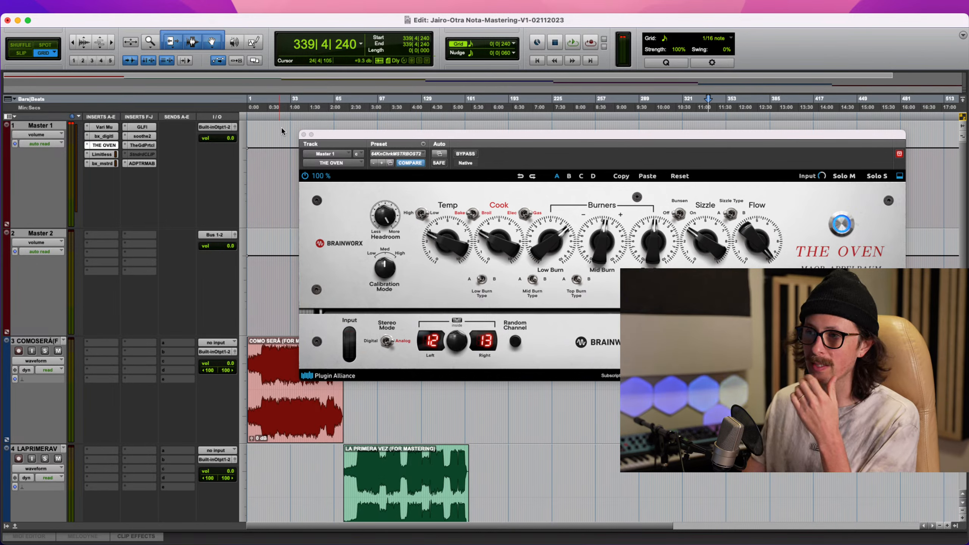
{"action": "left_click", "coordinate": [303, 134]}
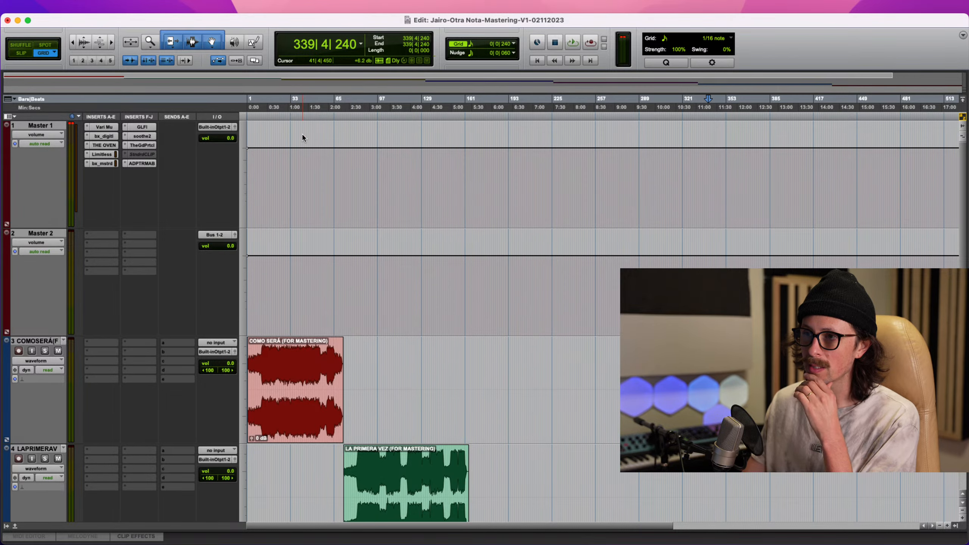
- Bypass the first three Master 1 inserts, Vari Mu, bx_digital and THE OVEN, and play the song to hear the master without them
{"action": "left_click", "coordinate": [104, 128], "text": "super"}
{"action": "left_click", "coordinate": [104, 136], "text": "super"}
{"action": "left_click", "coordinate": [104, 145], "text": "super"}
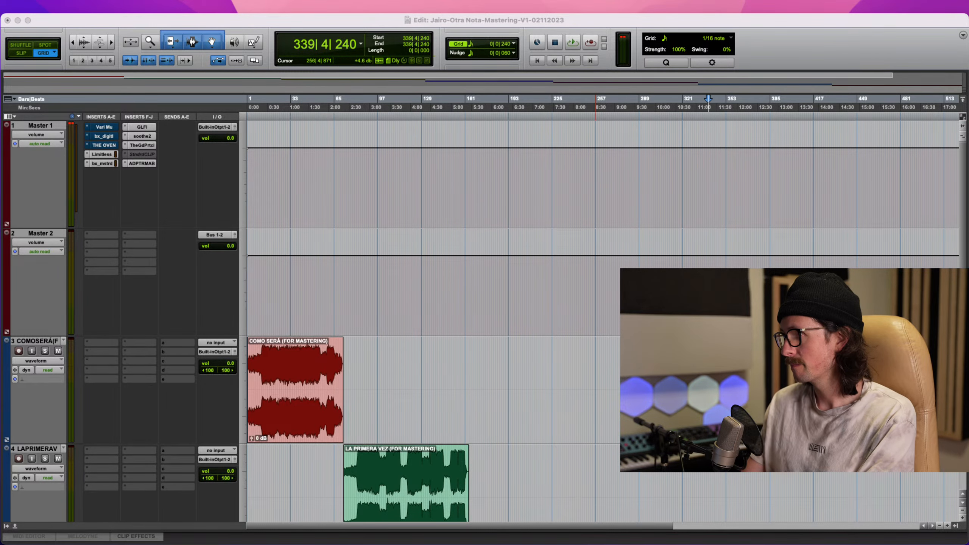
{"action": "left_click", "coordinate": [826, 169]}
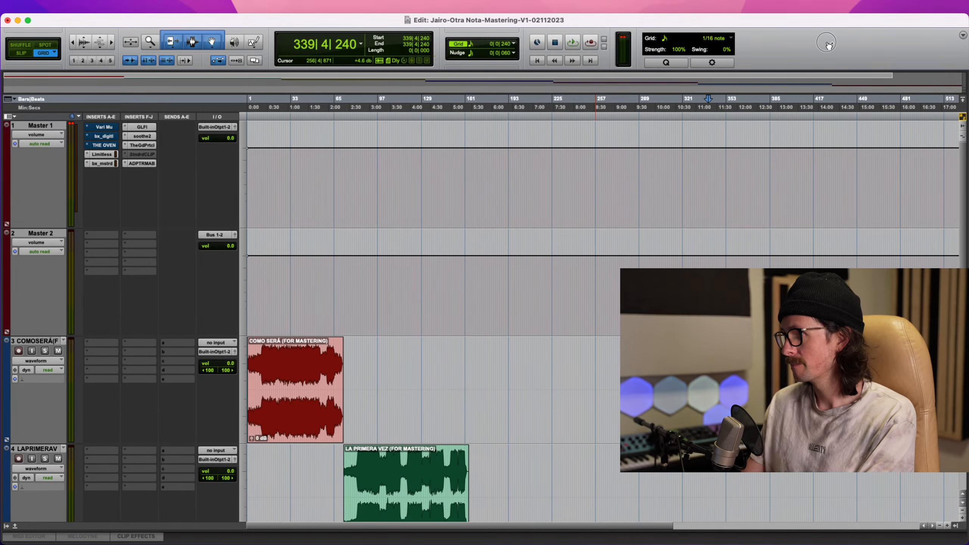
{"action": "key", "text": "space"}
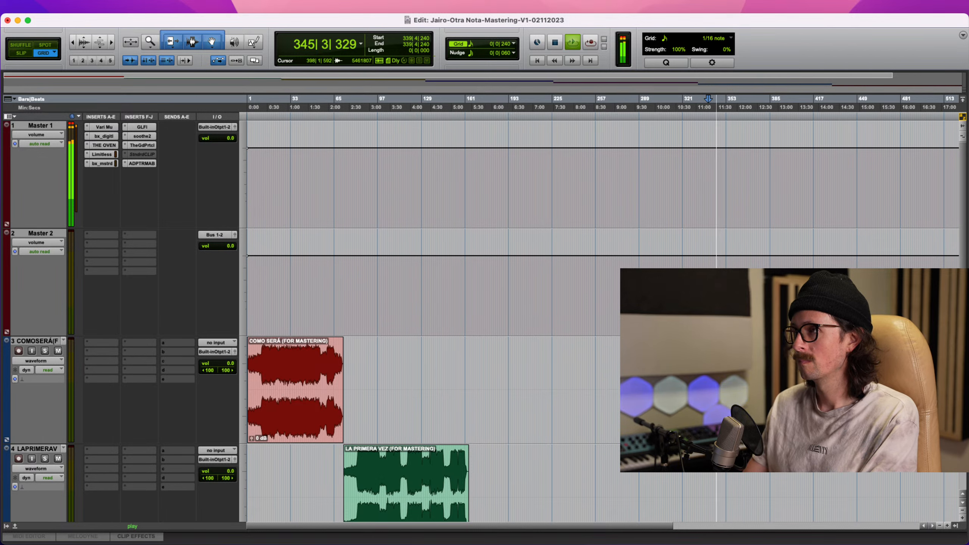
{"action": "key", "text": "space"}
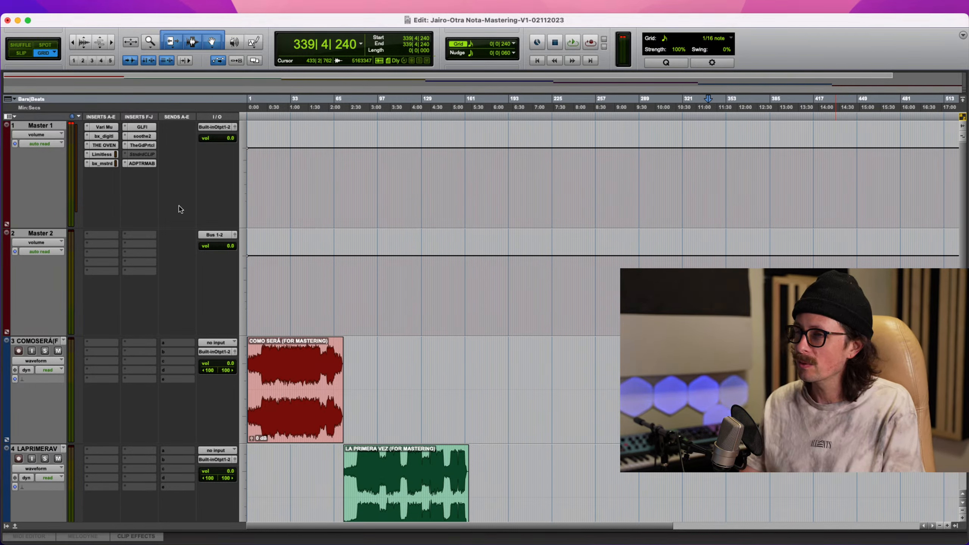
- Open the Limitless plugin on Master 1 and inspect its multiband threshold curve and band points
{"action": "left_click", "coordinate": [106, 156]}
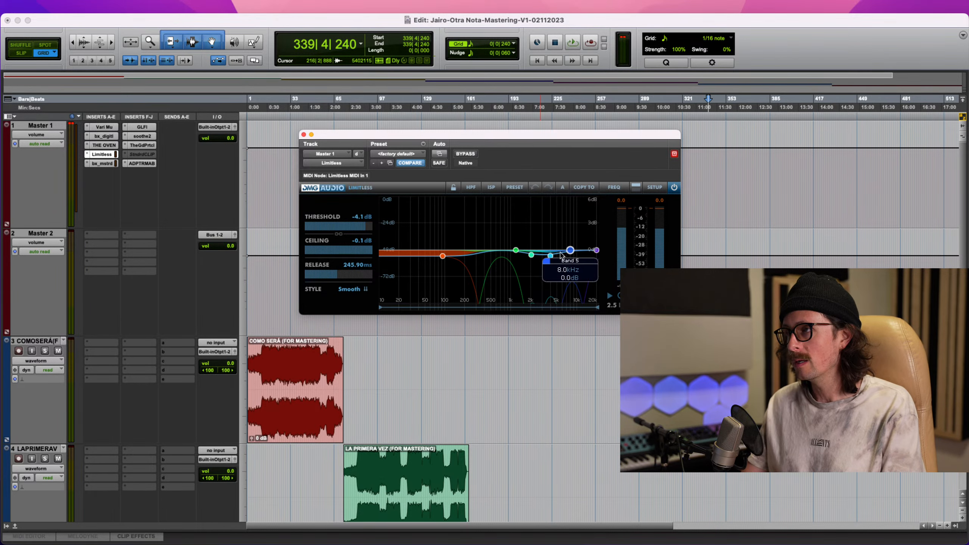
{"action": "mouse_move", "coordinate": [462, 266]}
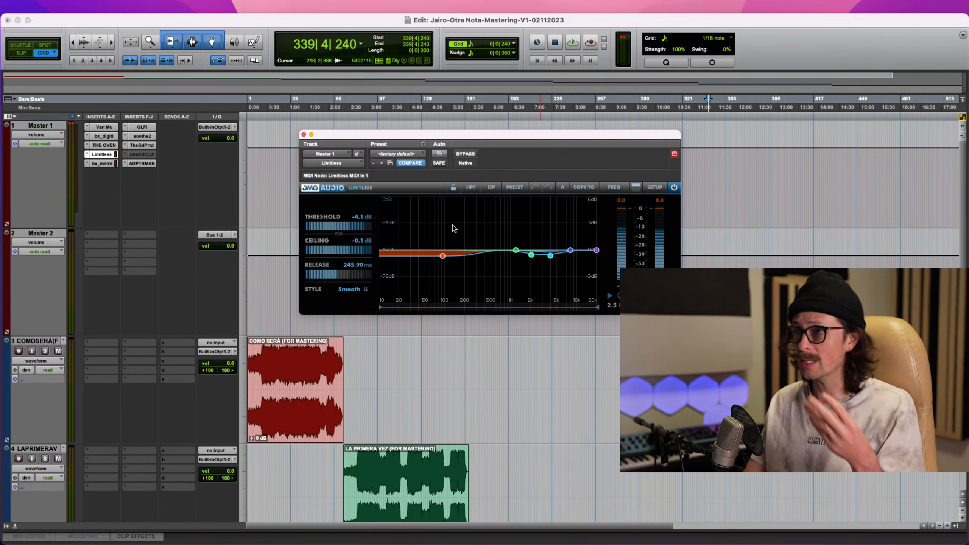
{"action": "mouse_move", "coordinate": [550, 256]}
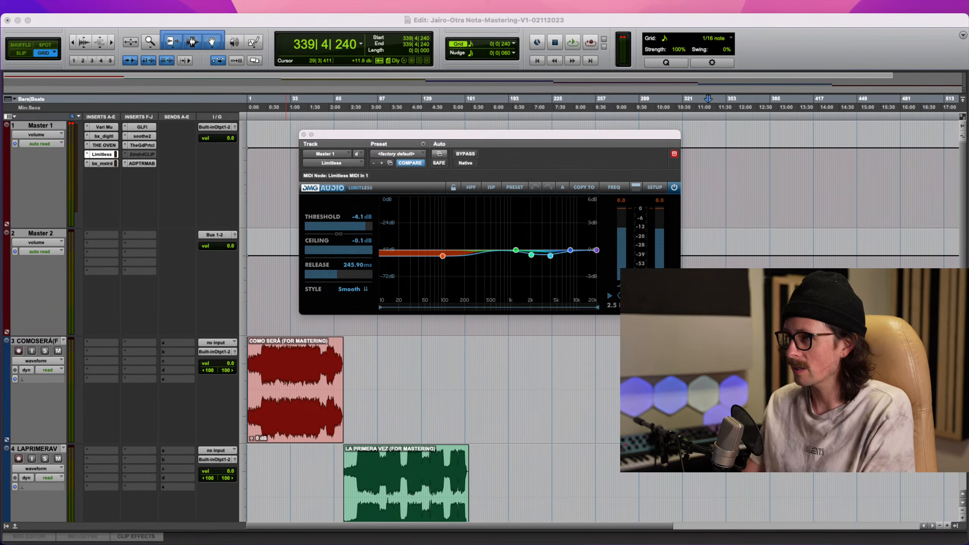
- Play the song and compare the master with Limitless bypassed and active several times, leaving it active, and stop playback
{"action": "left_click", "coordinate": [821, 49]}
{"action": "key", "text": "space"}
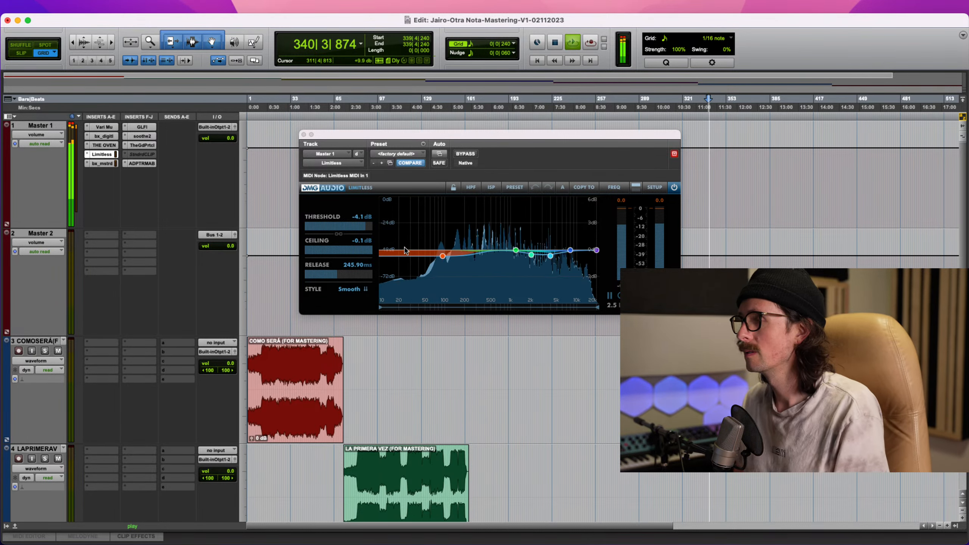
{"action": "left_click", "coordinate": [467, 155]}
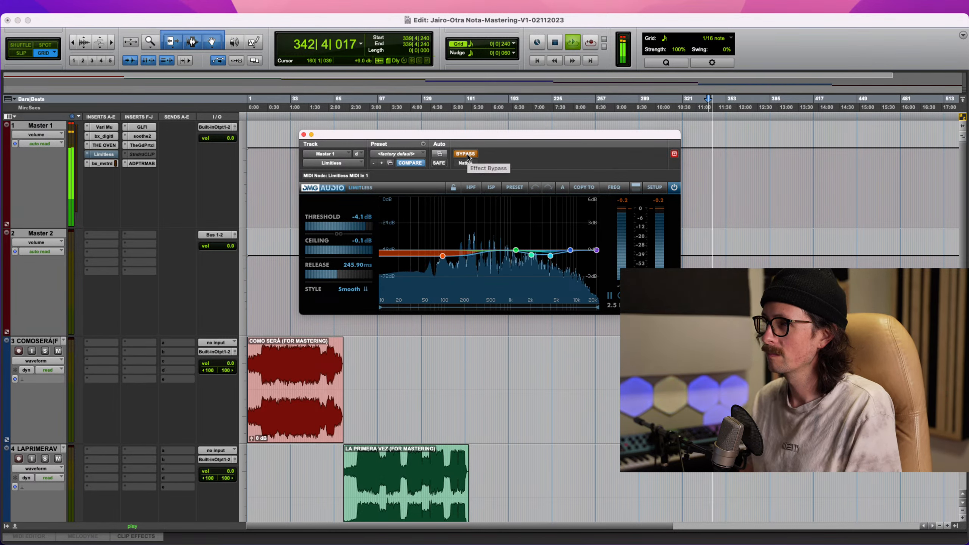
{"action": "left_click", "coordinate": [467, 155]}
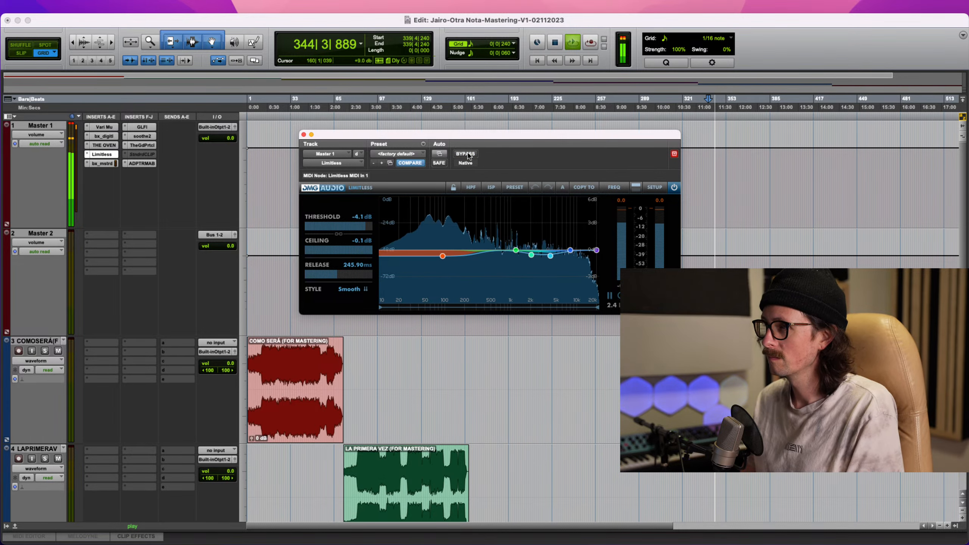
{"action": "left_click", "coordinate": [468, 155]}
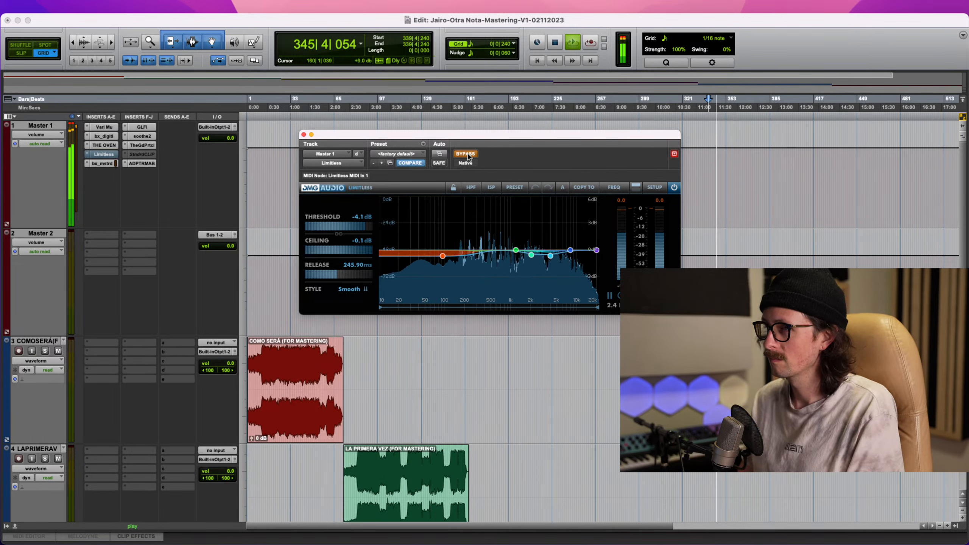
{"action": "left_click", "coordinate": [468, 155]}
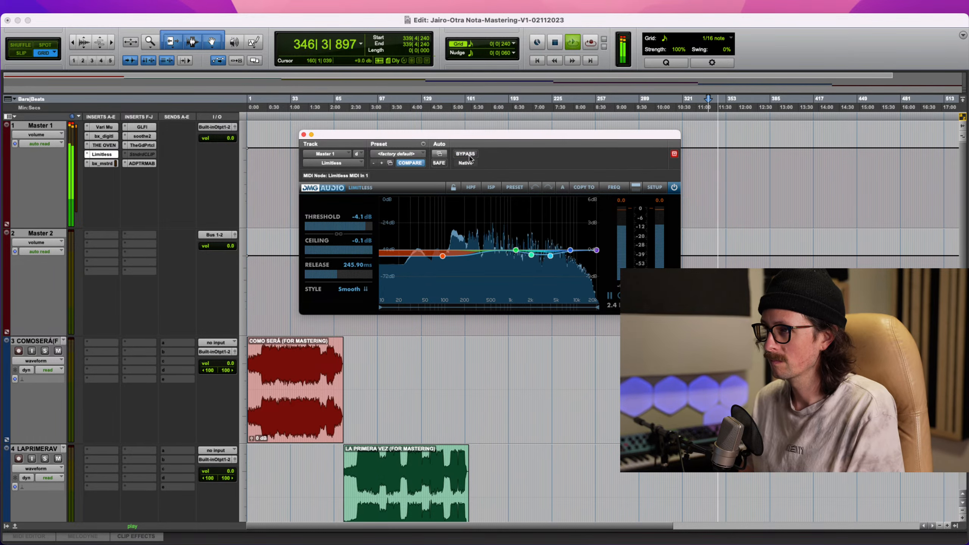
{"action": "left_click", "coordinate": [468, 154]}
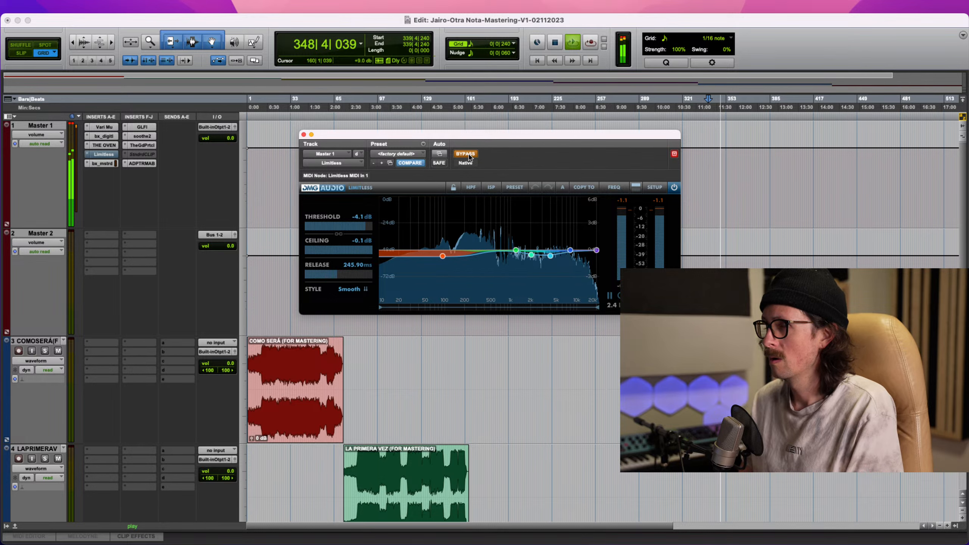
{"action": "left_click", "coordinate": [469, 156]}
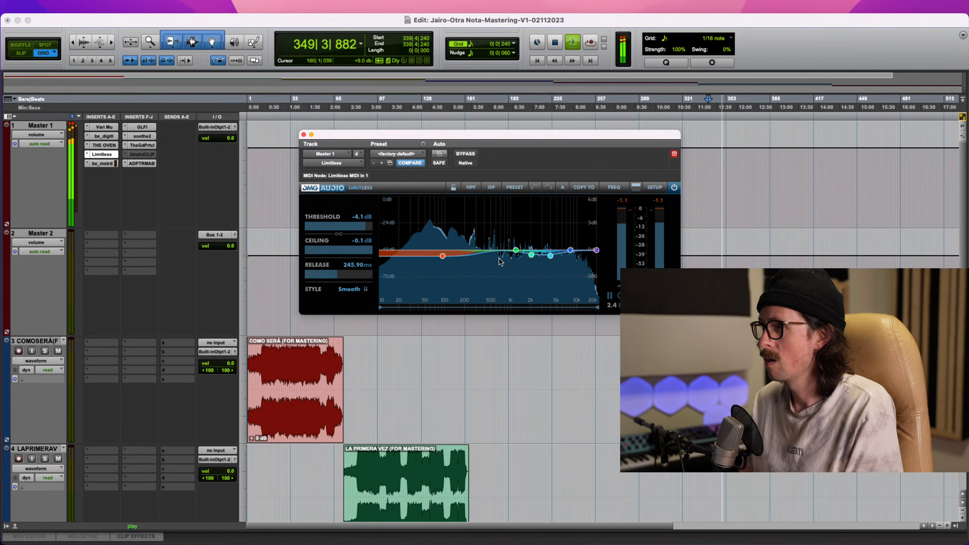
{"action": "mouse_move", "coordinate": [441, 256]}
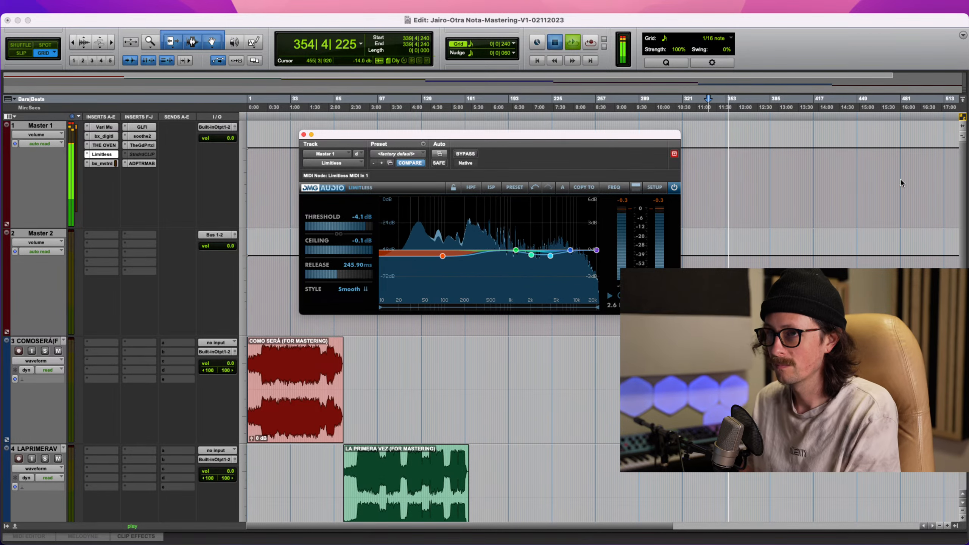
{"action": "key", "text": "space"}
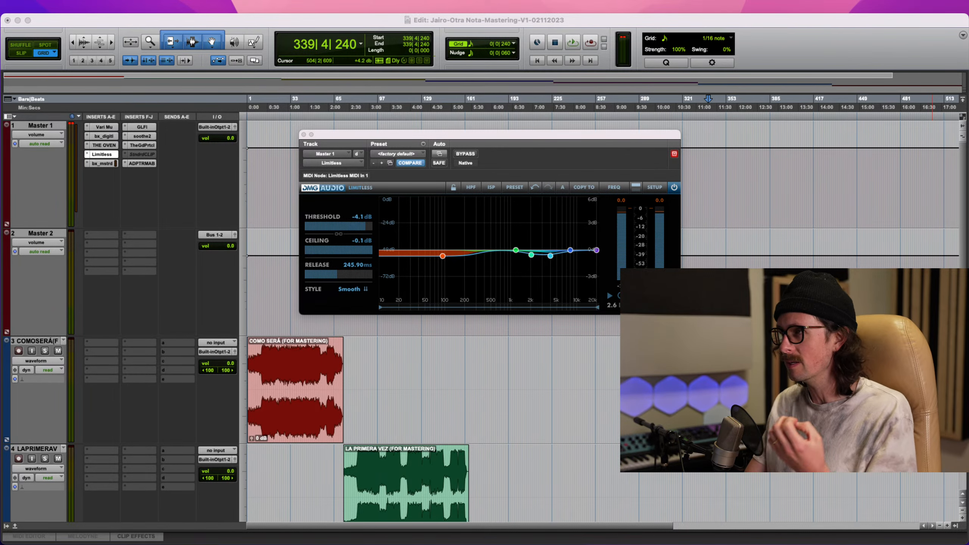
- Open the bx_masterdesk True Peak insert on Master 1 and reposition its window so that more of its controls show
{"action": "left_click", "coordinate": [783, 30]}
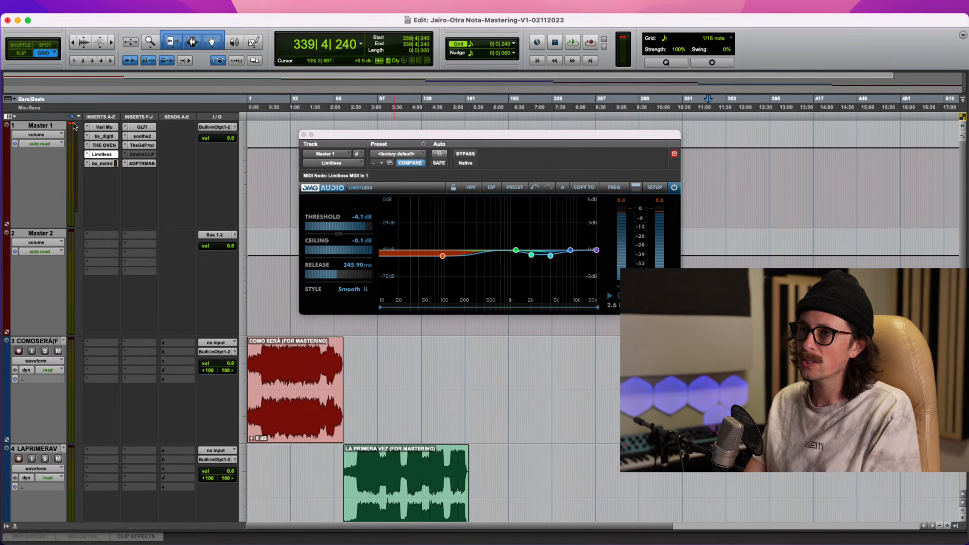
{"action": "left_click", "coordinate": [102, 163]}
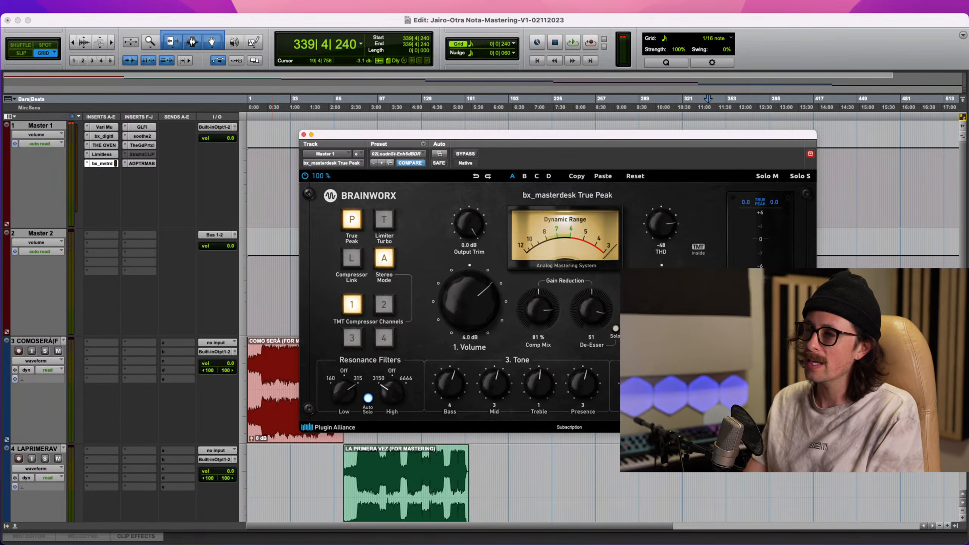
{"action": "left_click_drag", "start_coordinate": [584, 132], "coordinate": [494, 81]}
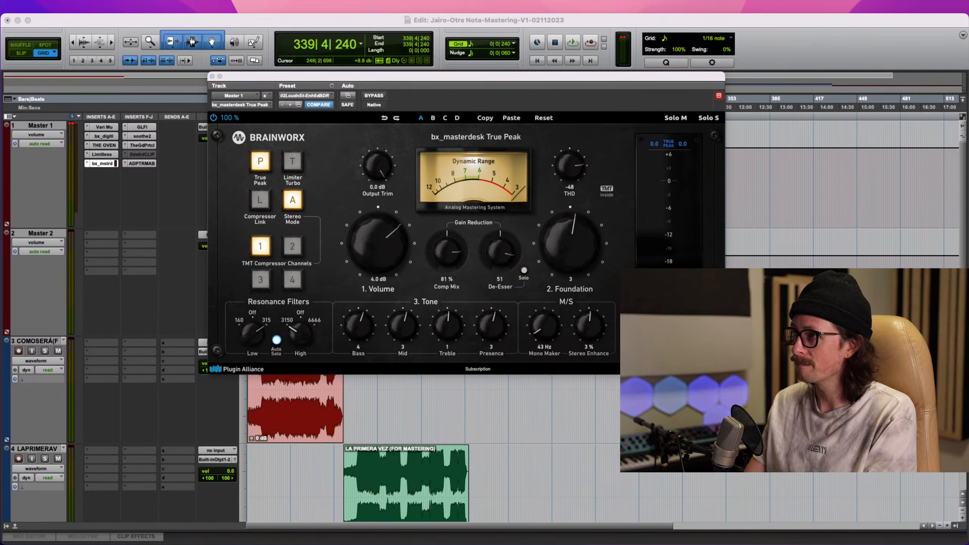
- Play the song and compare the master with bx_masterdesk bypassed and active several times, leaving it active, and stop playback
{"action": "left_click", "coordinate": [411, 95]}
{"action": "key", "text": "space"}
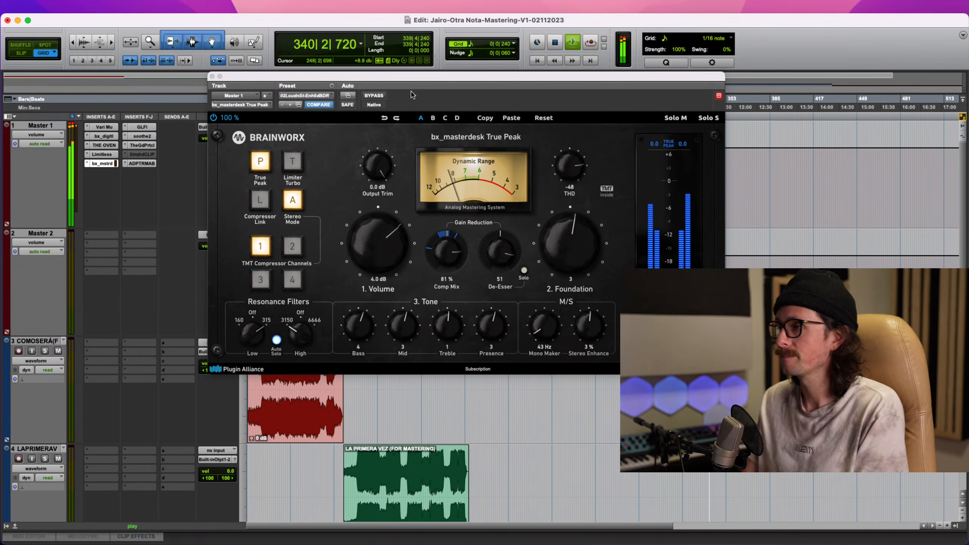
{"action": "left_click", "coordinate": [381, 96]}
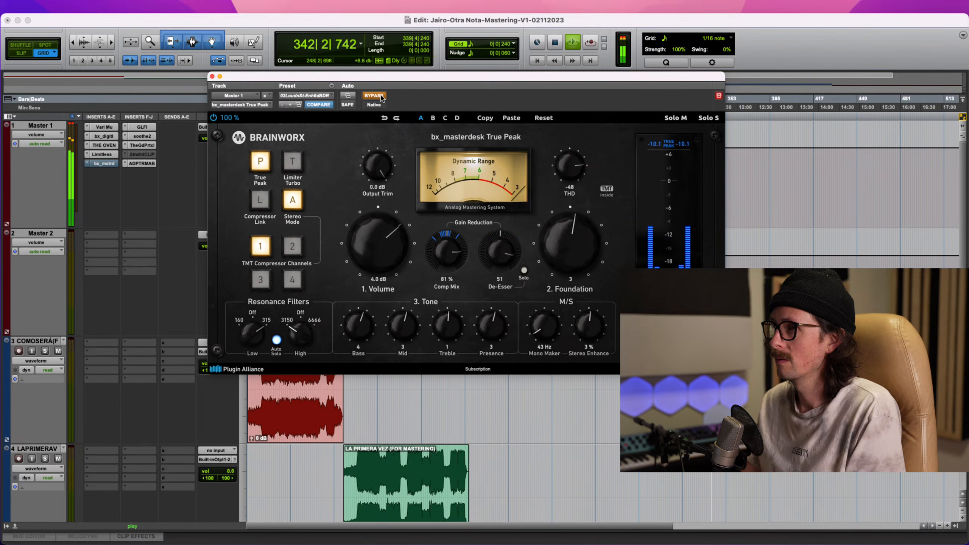
{"action": "left_click", "coordinate": [381, 96]}
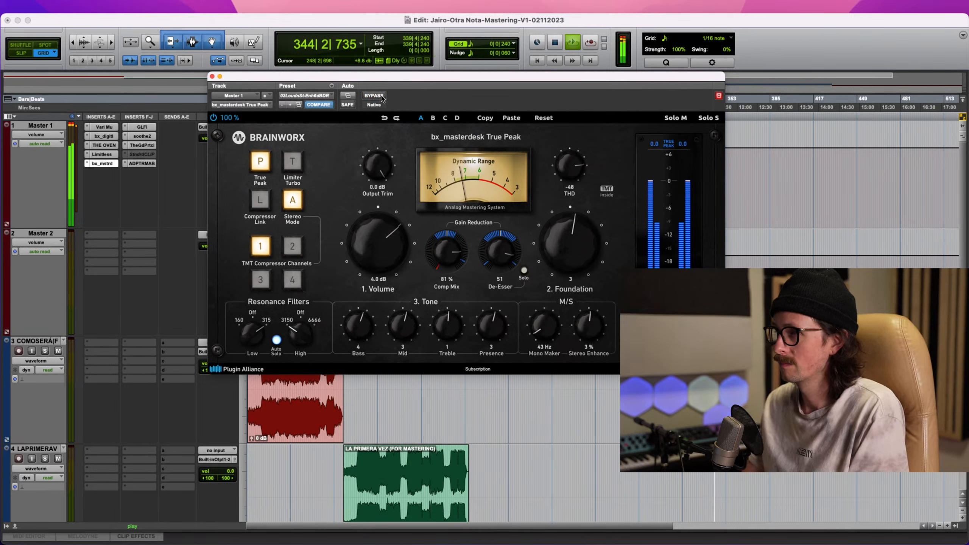
{"action": "left_click", "coordinate": [381, 96]}
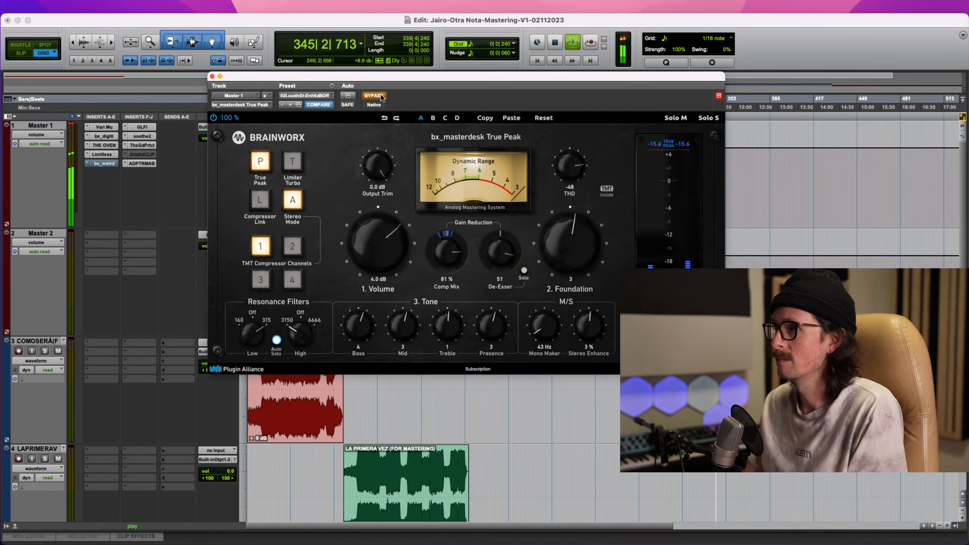
{"action": "left_click", "coordinate": [382, 96]}
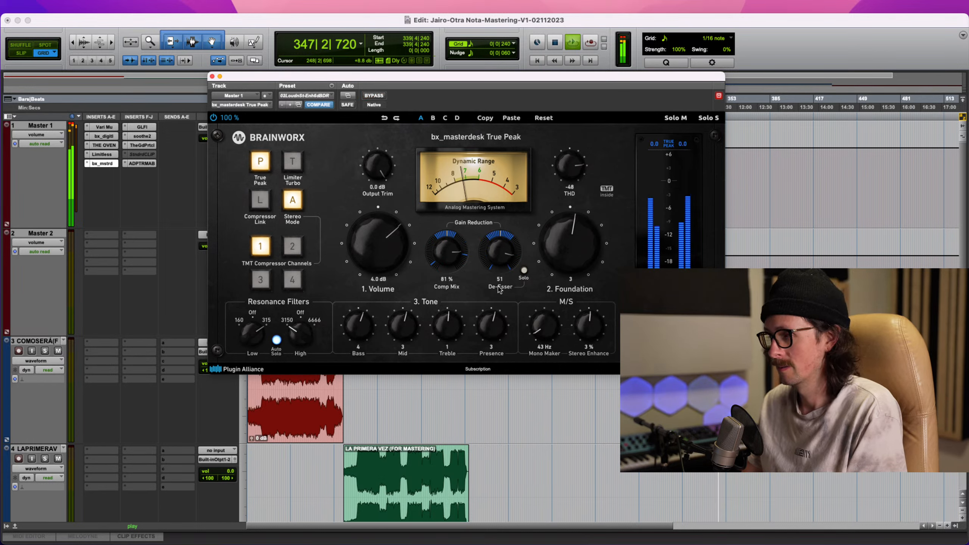
{"action": "left_click", "coordinate": [381, 96]}
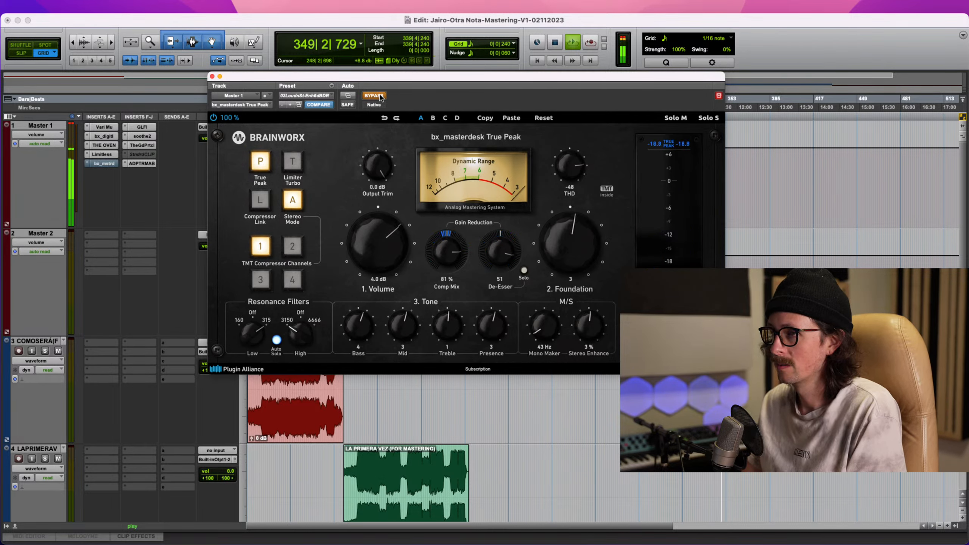
{"action": "left_click", "coordinate": [381, 96]}
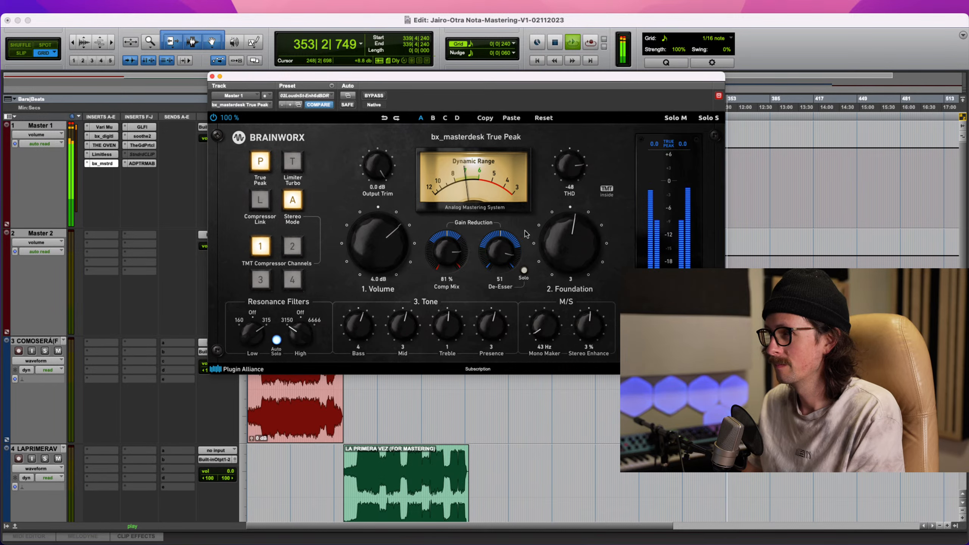
{"action": "key", "text": "space"}
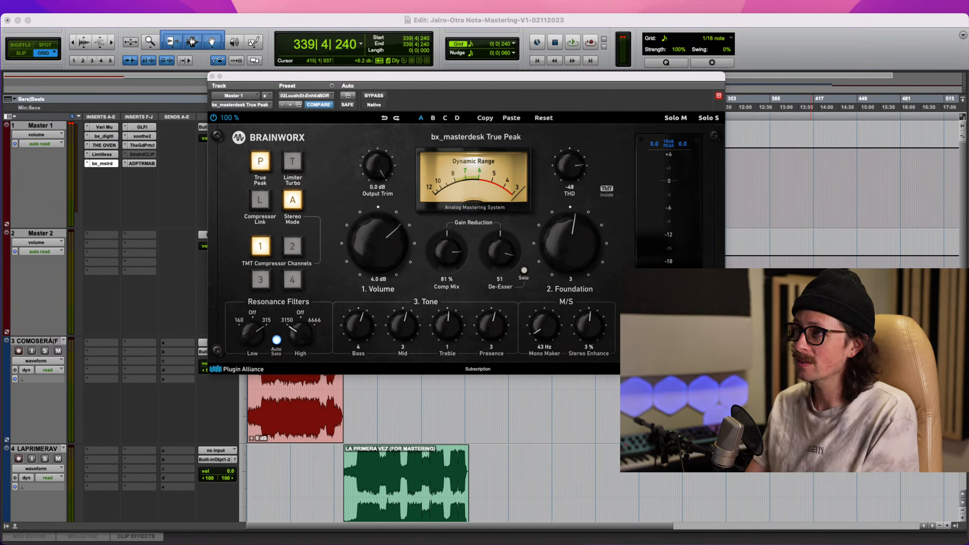
- Set the Comp Mix of bx_masterdesk True Peak to 80 % while the song plays
{"action": "left_click", "coordinate": [487, 197]}
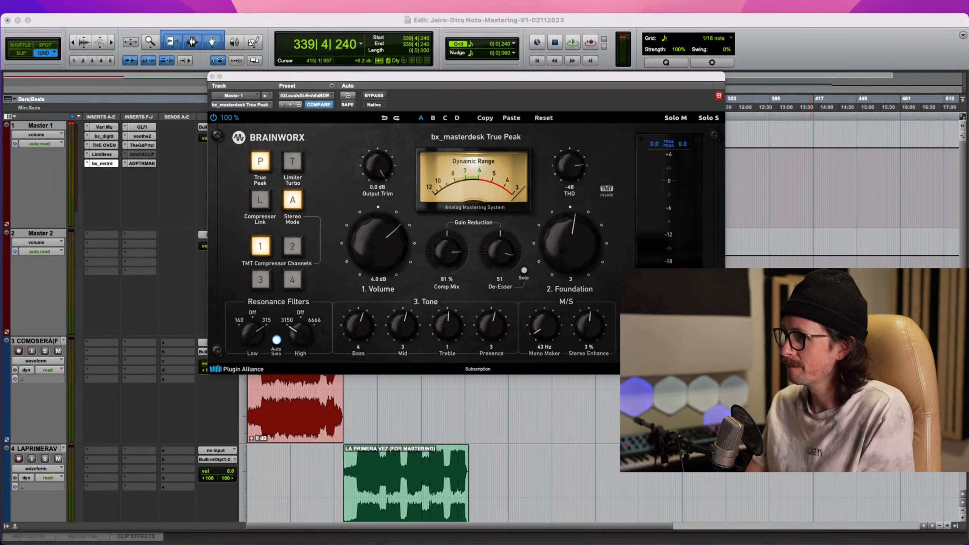
{"action": "left_click", "coordinate": [792, 39]}
{"action": "key", "text": "space"}
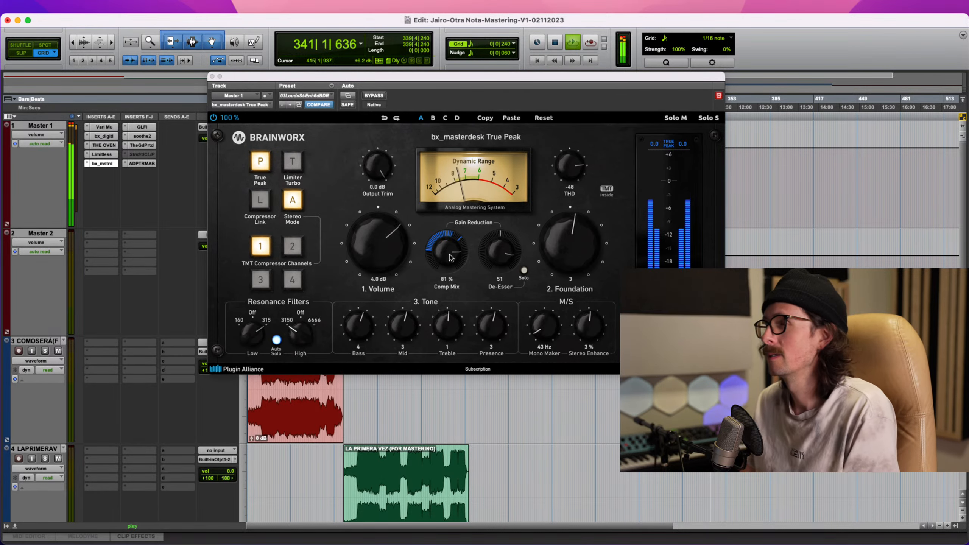
{"action": "left_click_drag", "start_coordinate": [450, 257], "coordinate": [451, 200]}
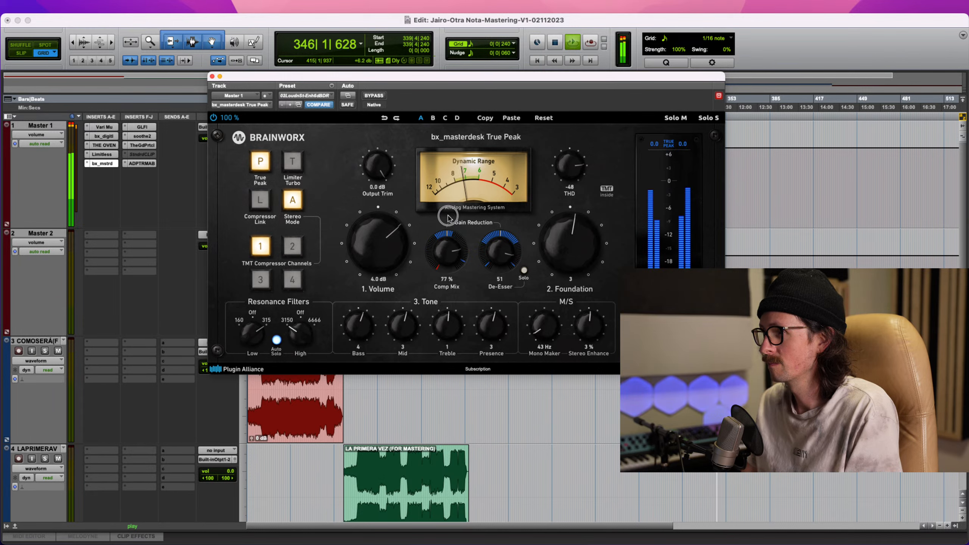
{"action": "left_click_drag", "start_coordinate": [447, 215], "coordinate": [448, 215]}
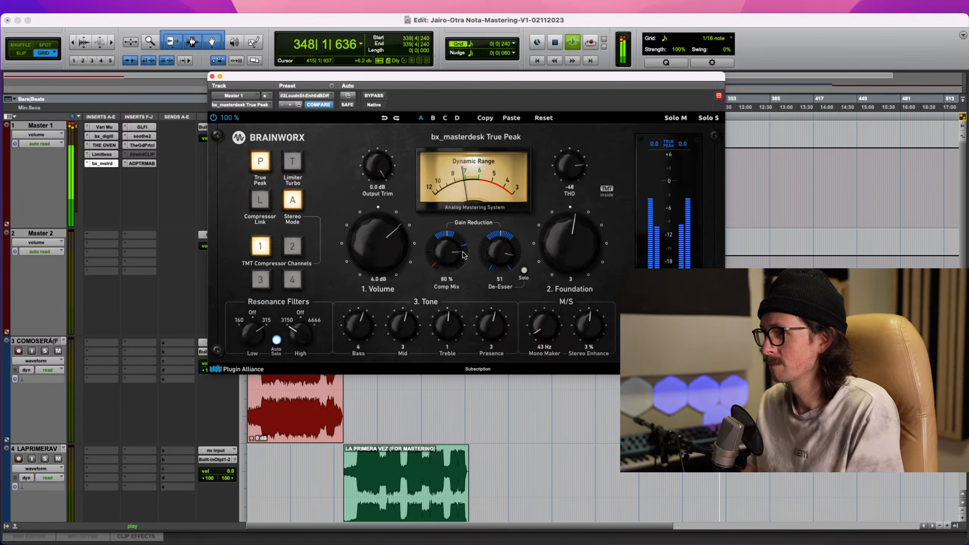
- Toggle the bx_masterdesk bypass during playback to audition the new Comp Mix setting, leaving the plugin active
{"action": "left_click", "coordinate": [375, 95]}
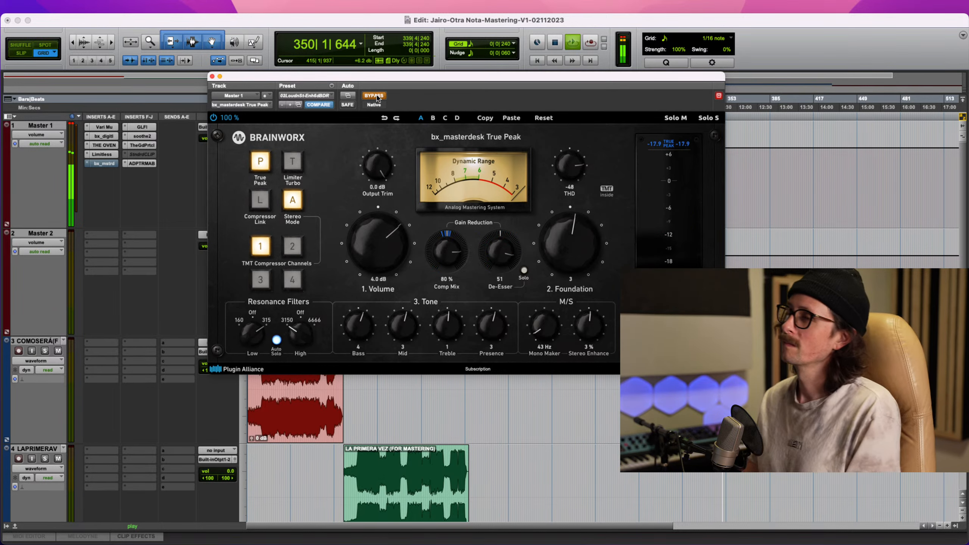
{"action": "left_click", "coordinate": [377, 96]}
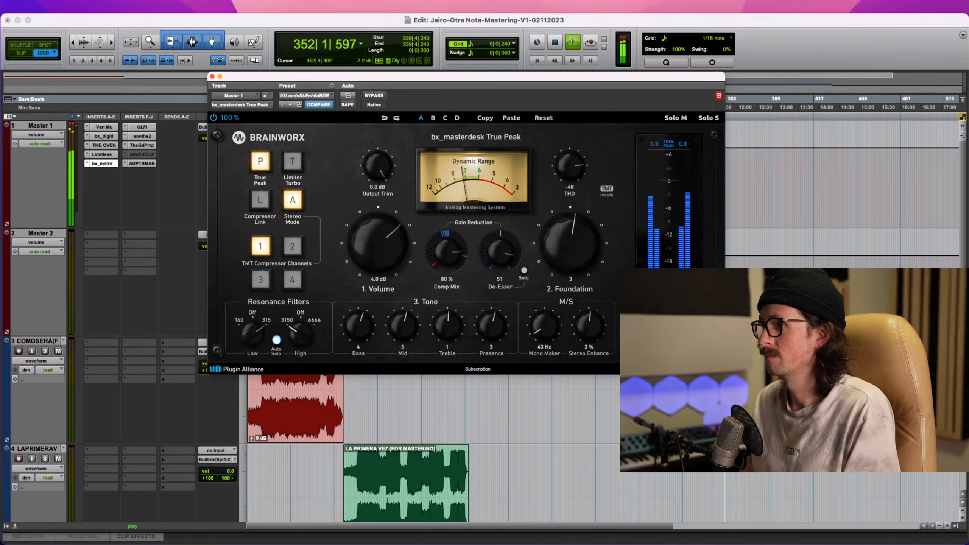
{"action": "left_click", "coordinate": [374, 96]}
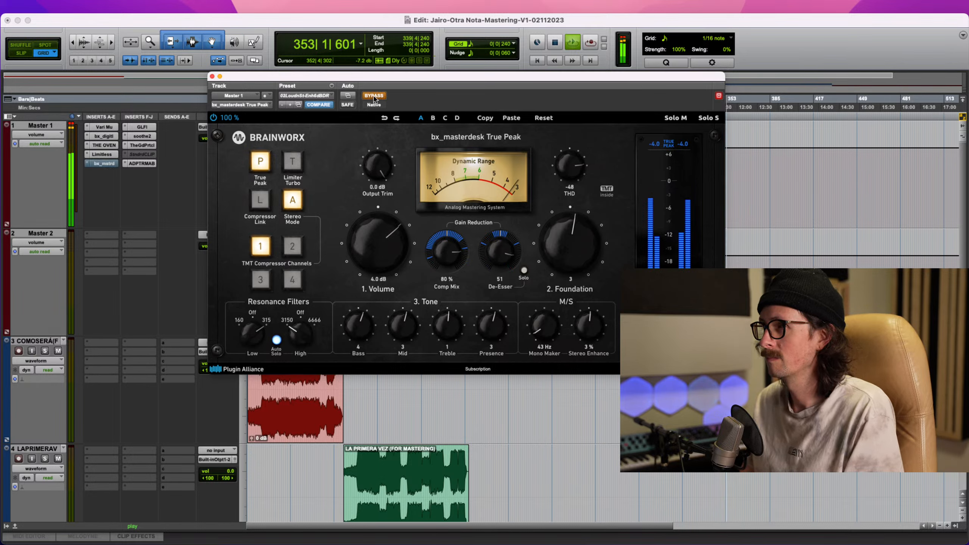
{"action": "left_click", "coordinate": [374, 96]}
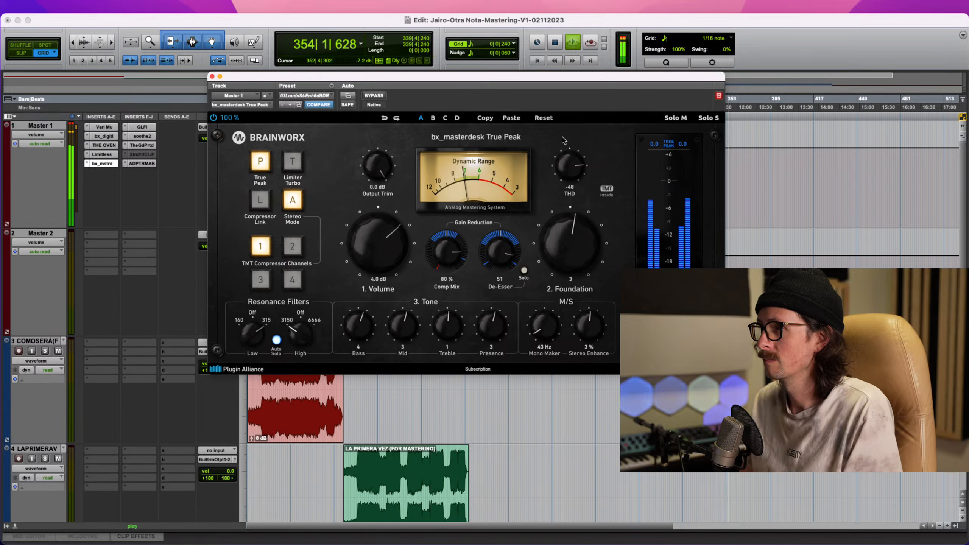
- Stop playback and open the Gullfoss Master insert on Master 1
{"action": "key", "text": "space"}
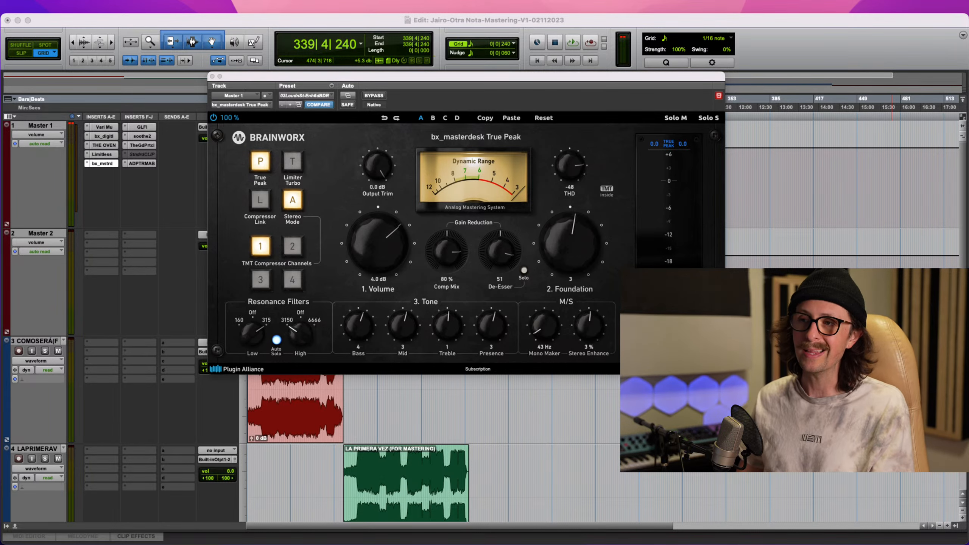
{"action": "left_click", "coordinate": [248, 23]}
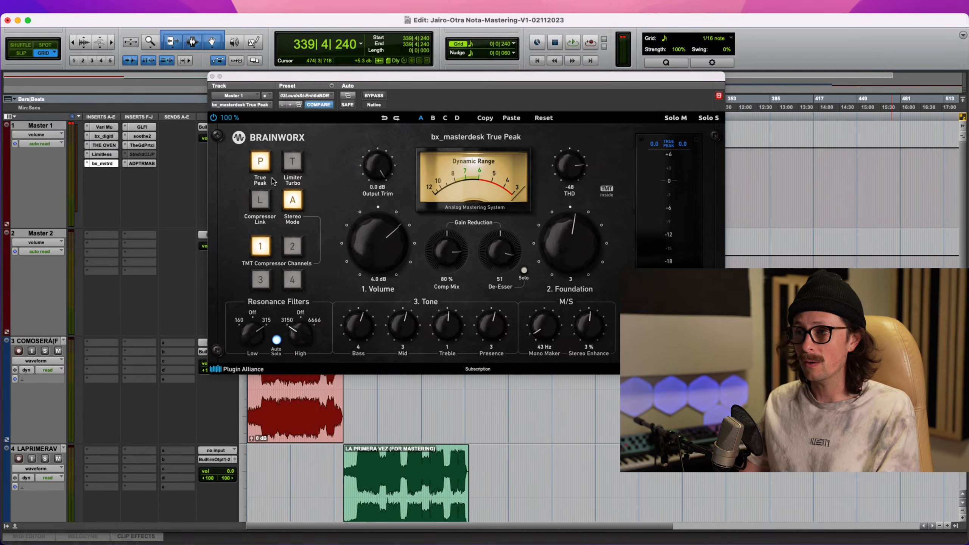
{"action": "left_click", "coordinate": [143, 128]}
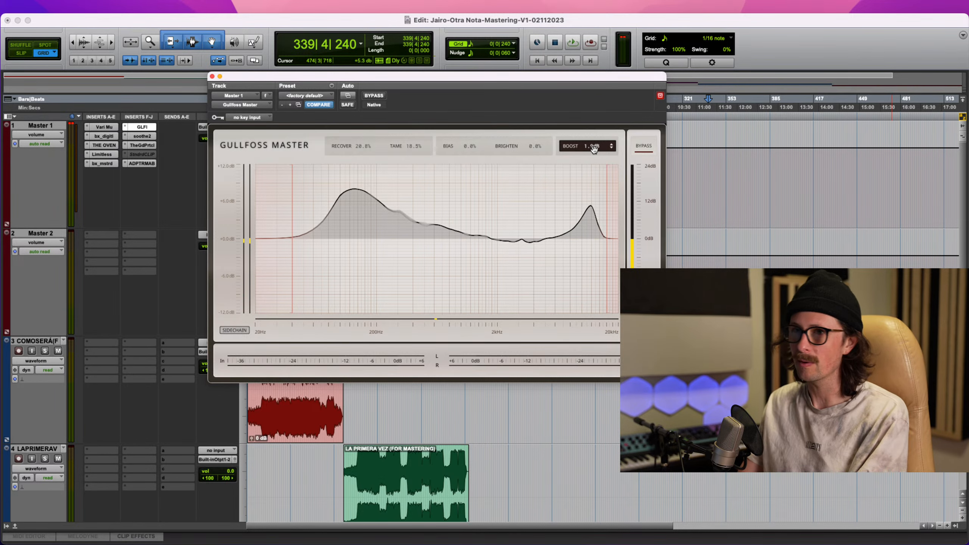
- Play the song and compare the master with Gullfoss Master bypassed and active three times, leaving it active, and stop playback
{"action": "key", "text": "super+Tab"}
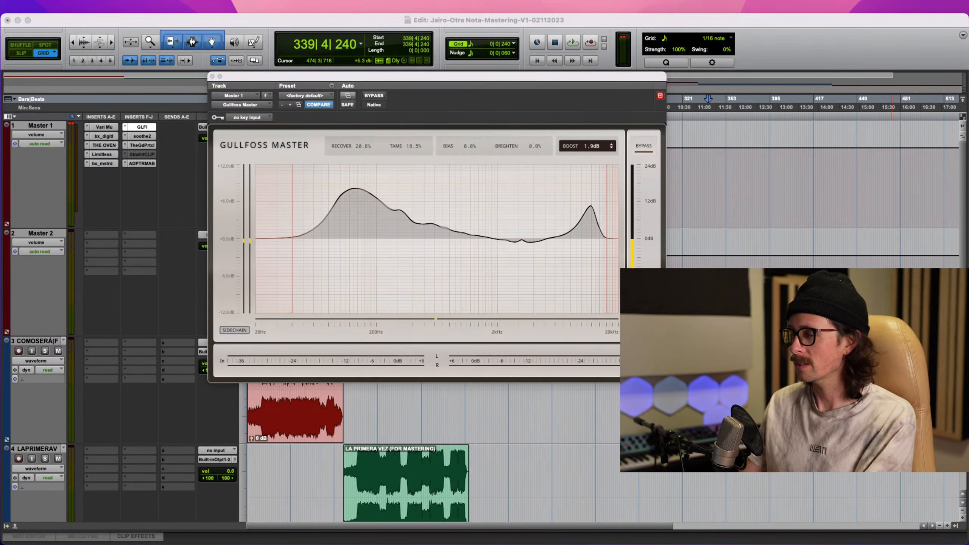
{"action": "left_click", "coordinate": [832, 46]}
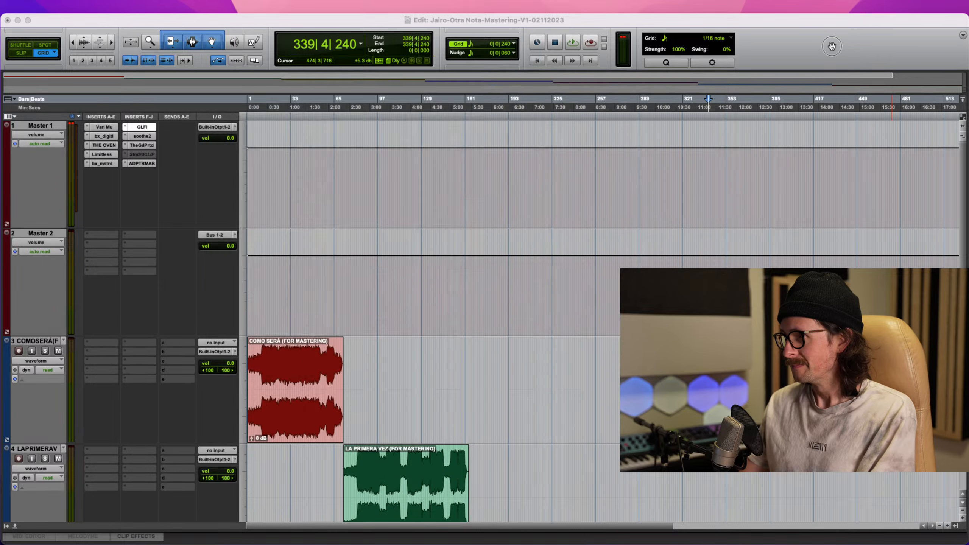
{"action": "key", "text": "space"}
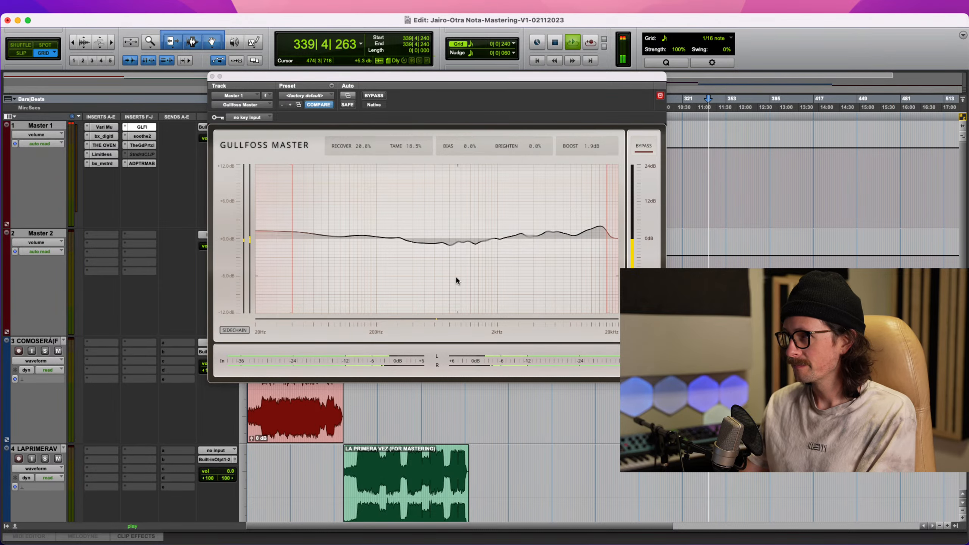
{"action": "left_click", "coordinate": [378, 98]}
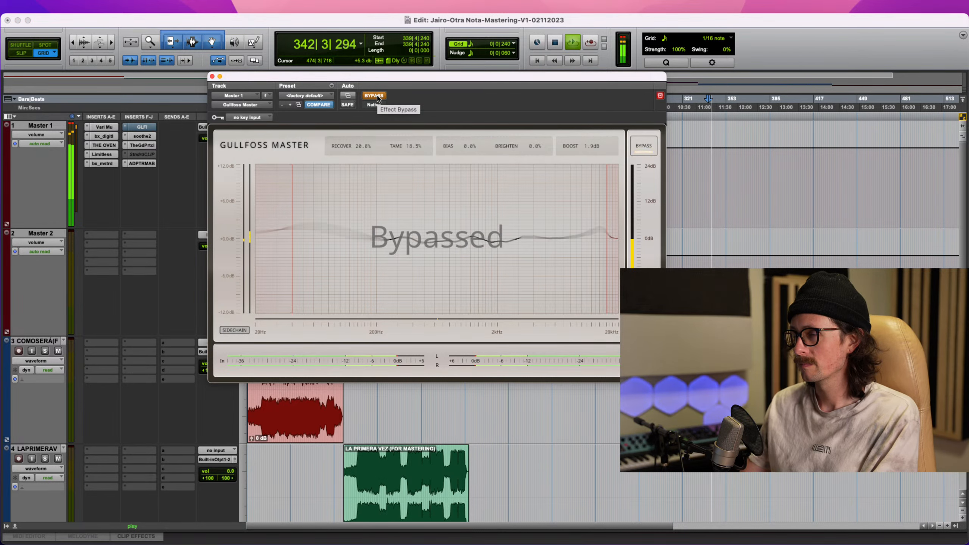
{"action": "left_click", "coordinate": [378, 98]}
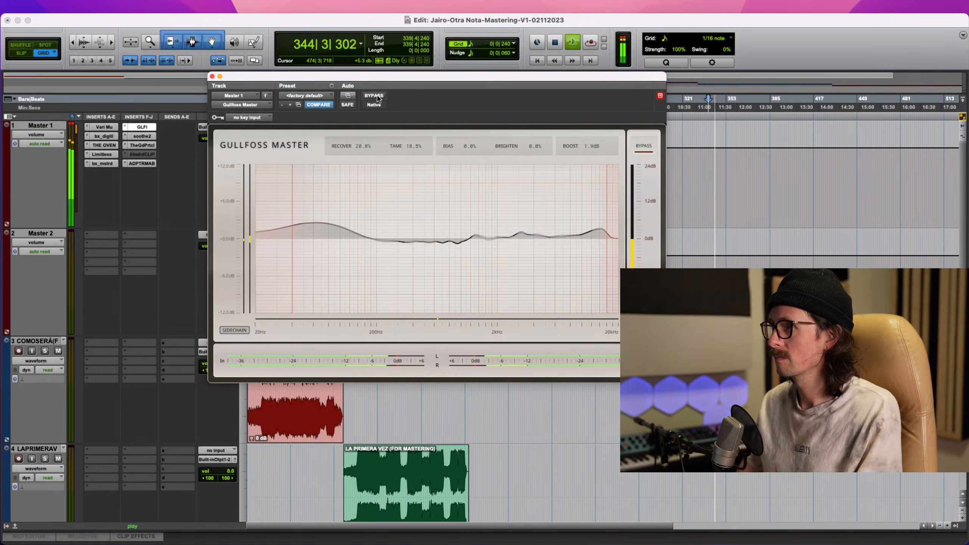
{"action": "left_click", "coordinate": [377, 98]}
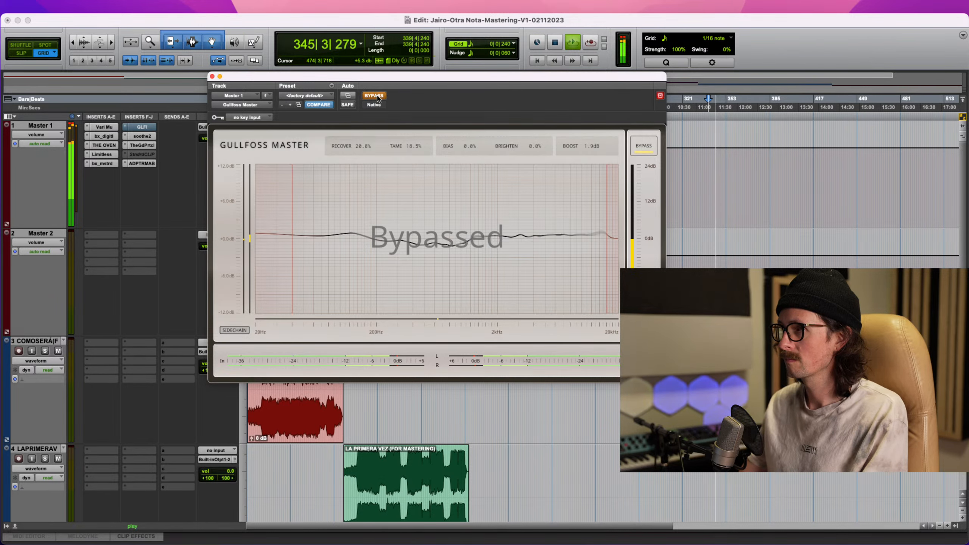
{"action": "left_click", "coordinate": [378, 98]}
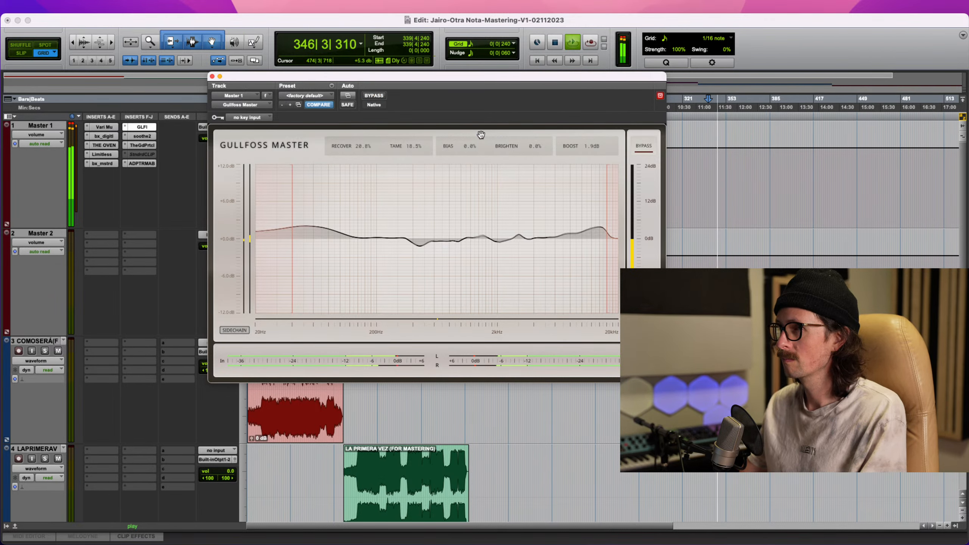
{"action": "left_click", "coordinate": [378, 97]}
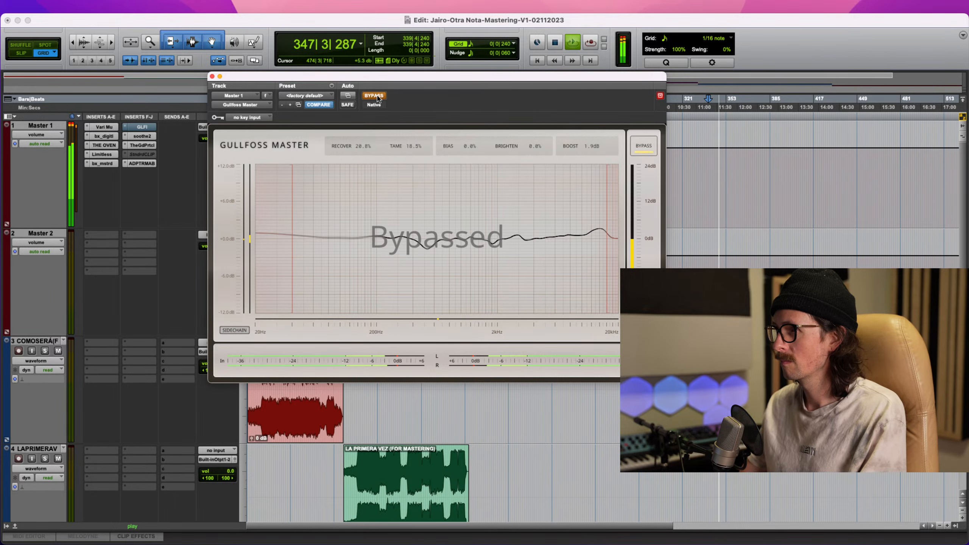
{"action": "left_click", "coordinate": [379, 98]}
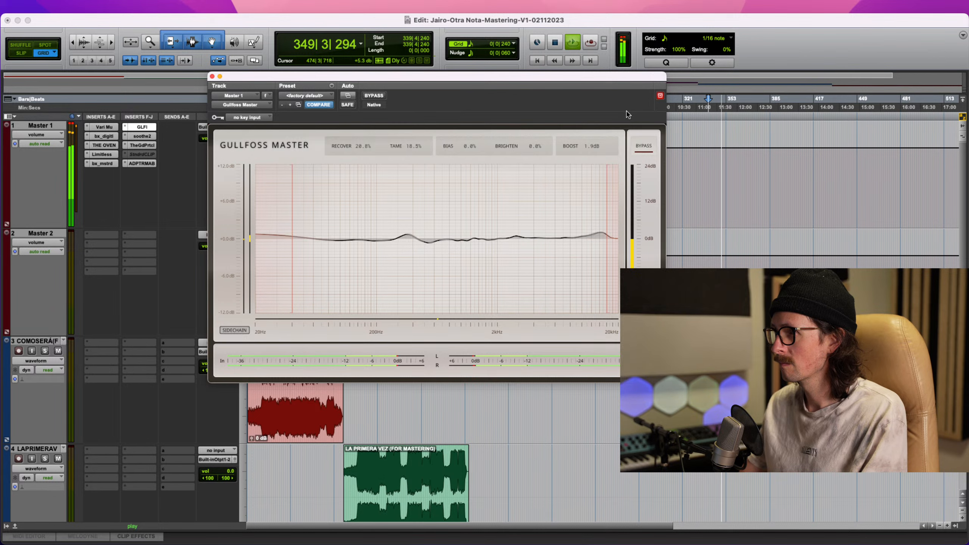
{"action": "key", "text": "space"}
- Review the settings of the Master 1 inserts in chain order, from Vari Mu, bx_digital, THE OVEN, Limitless and bx_masterdesk to Gullfoss Master
{"action": "key", "text": "super+Tab"}
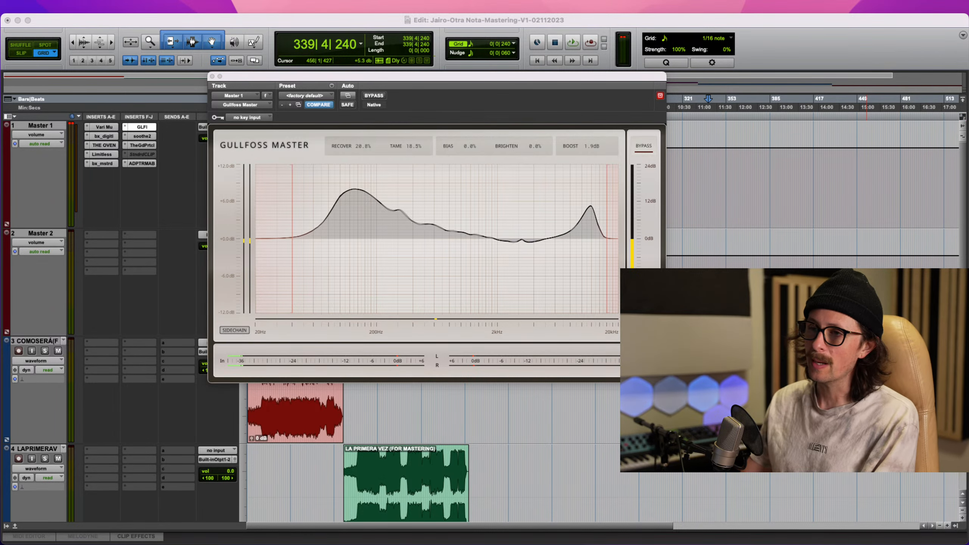
{"action": "left_click", "coordinate": [35, 191]}
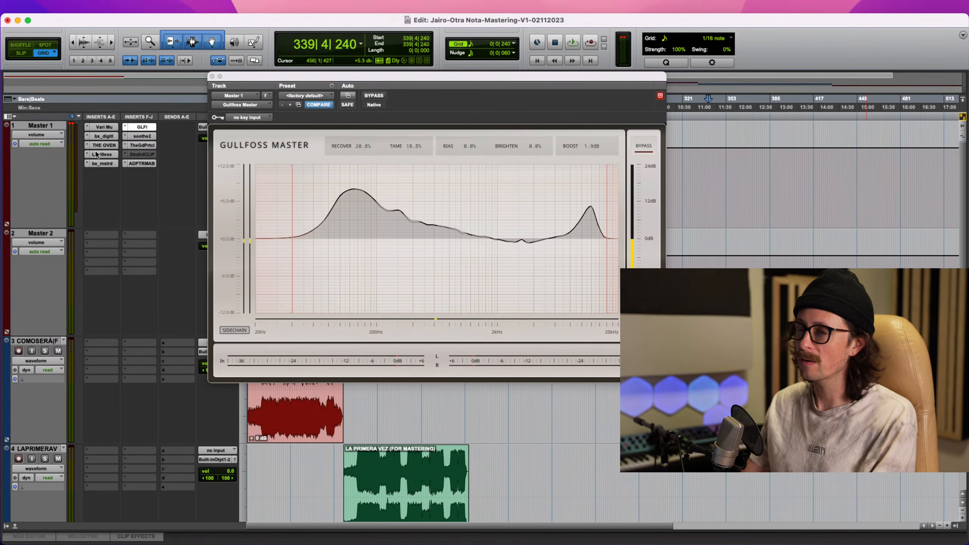
{"action": "left_click", "coordinate": [103, 128]}
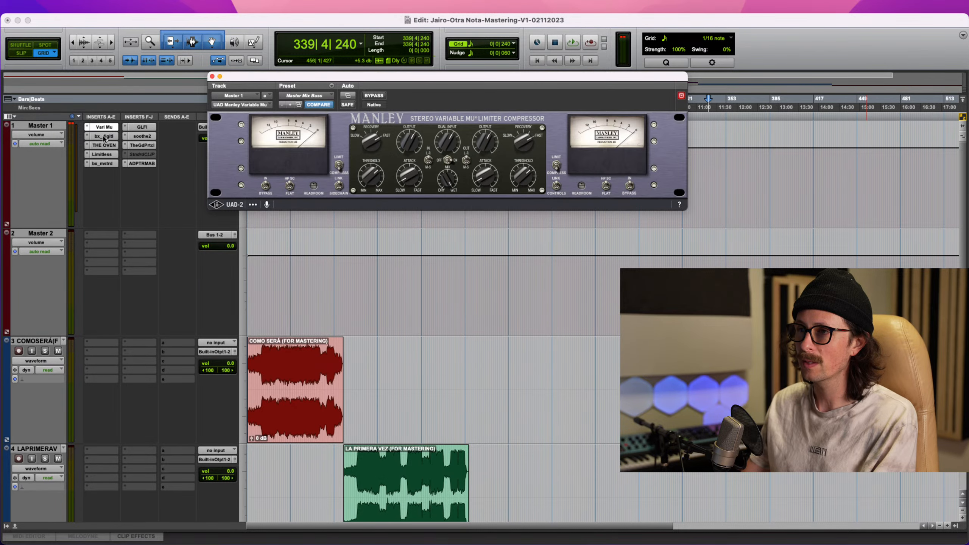
{"action": "left_click", "coordinate": [104, 136]}
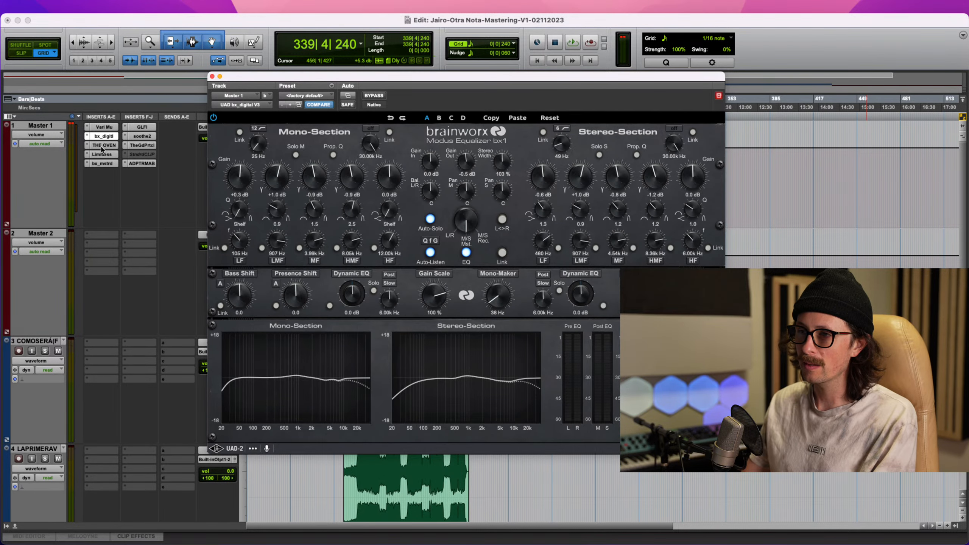
{"action": "left_click", "coordinate": [102, 146]}
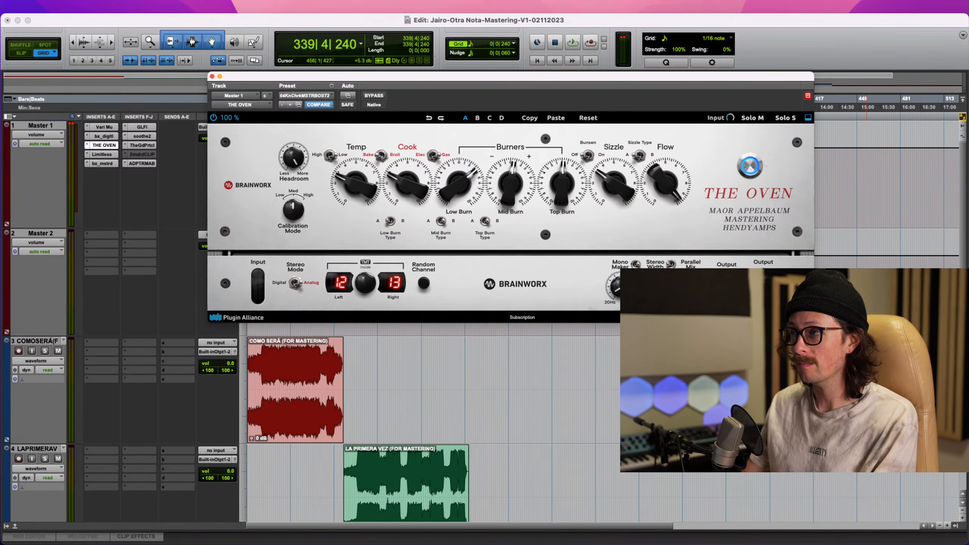
{"action": "left_click", "coordinate": [102, 154]}
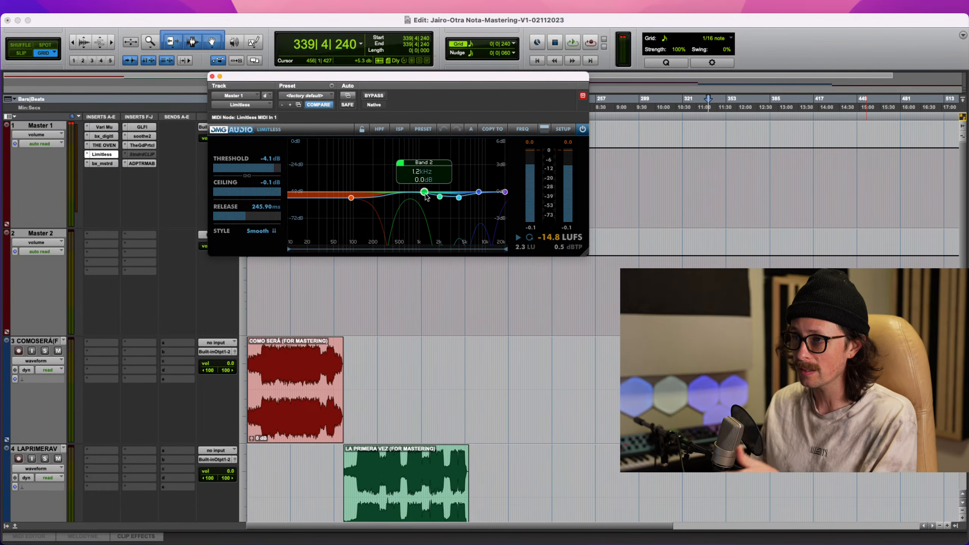
{"action": "mouse_move", "coordinate": [346, 198]}
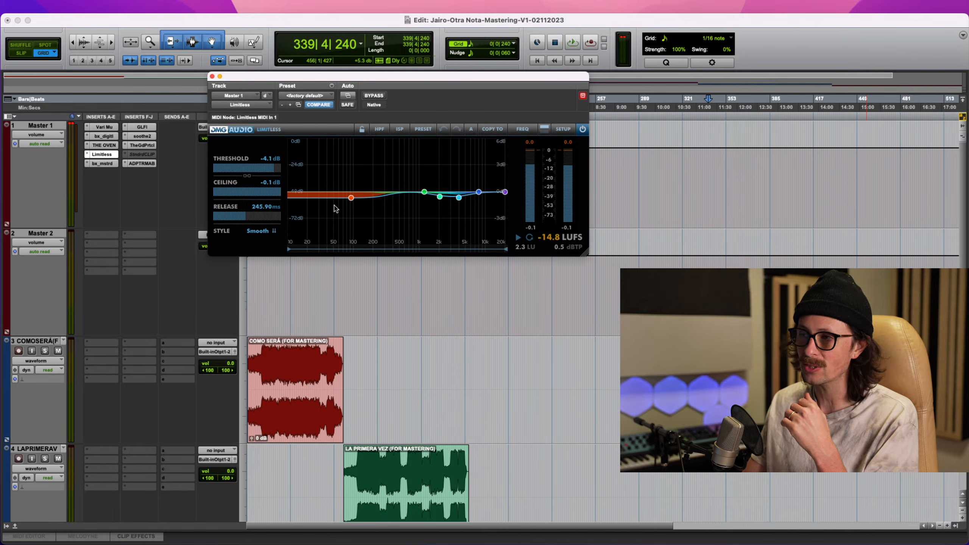
{"action": "left_click", "coordinate": [103, 164]}
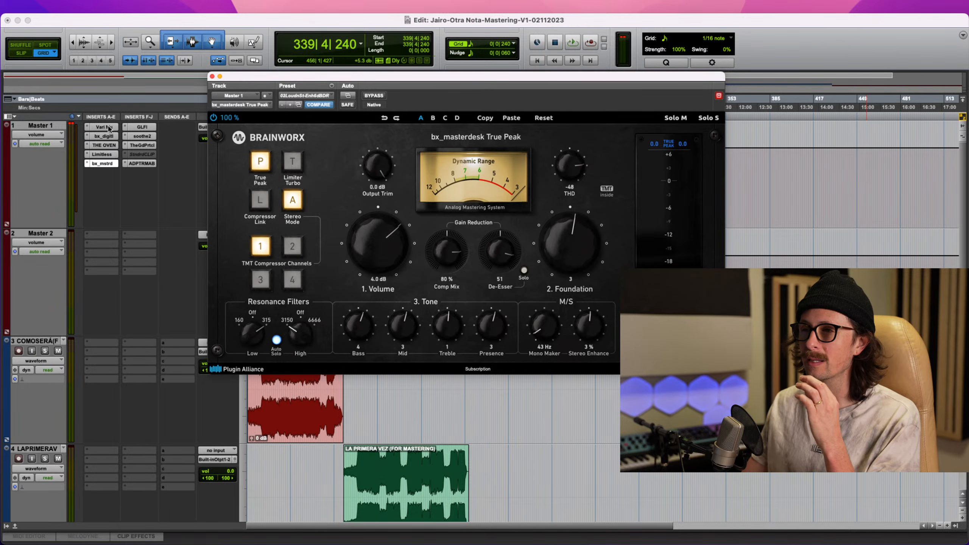
{"action": "left_click", "coordinate": [134, 127]}
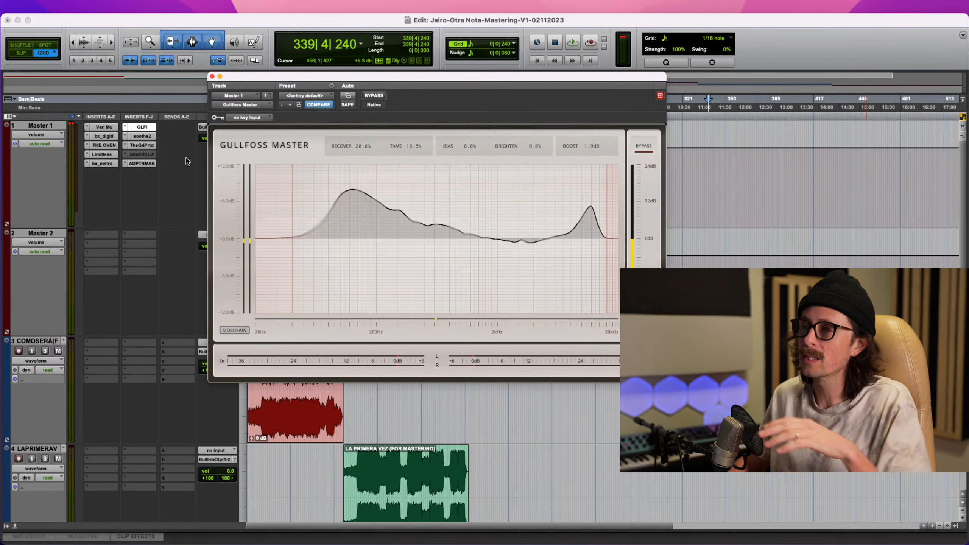
{"action": "left_click", "coordinate": [146, 136]}
{"action": "left_click", "coordinate": [141, 127]}
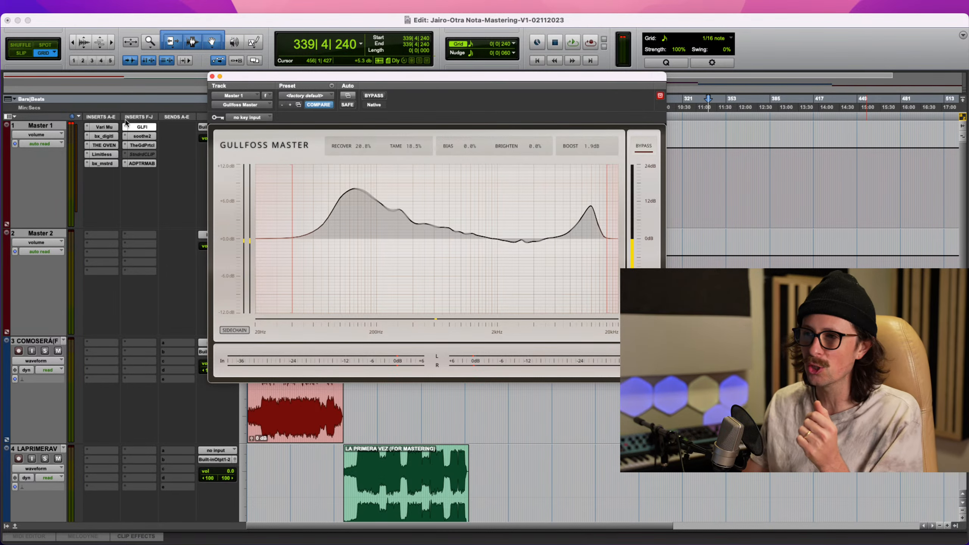
- Open the soothe2 insert on Master 1 and compare it bypassed and active during playback, leaving it active, and stop playback
{"action": "left_click", "coordinate": [142, 136]}
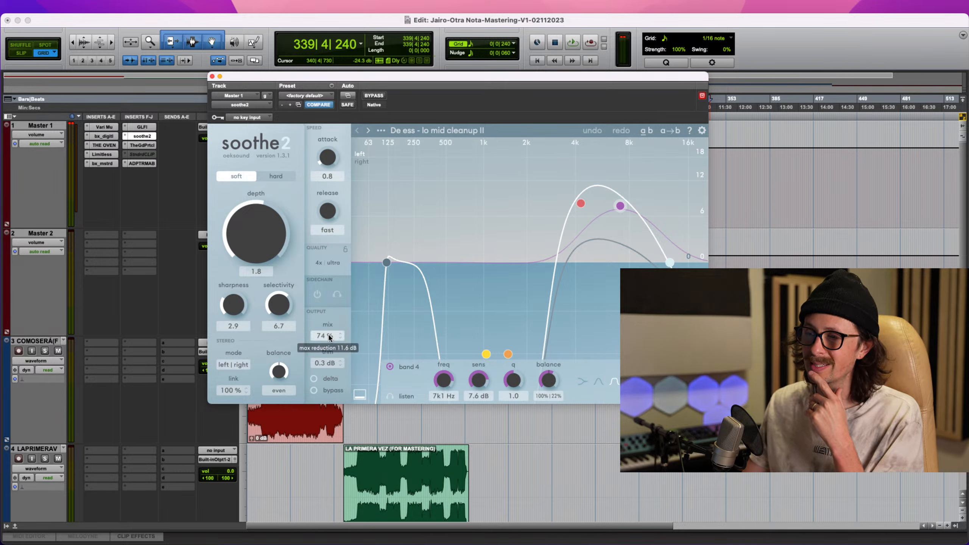
{"action": "mouse_move", "coordinate": [328, 338]}
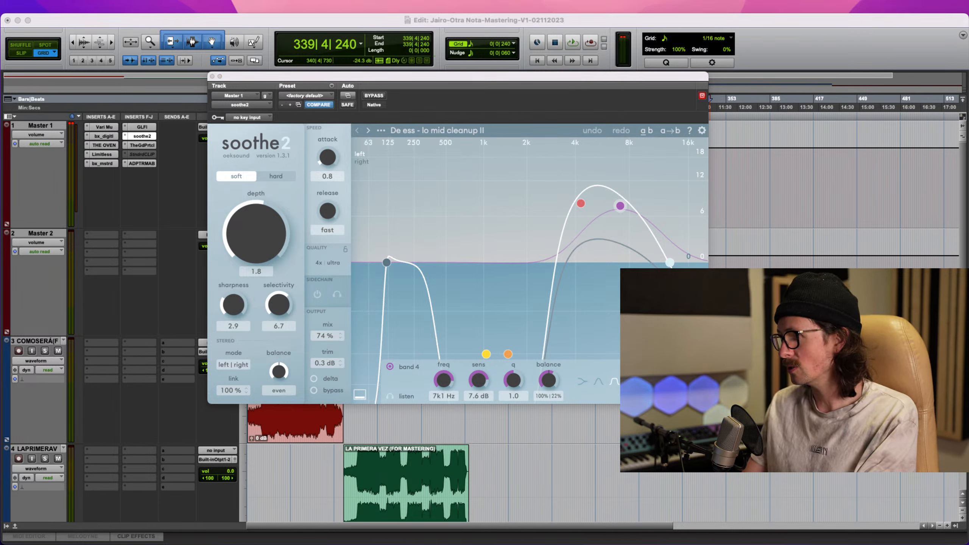
{"action": "left_click", "coordinate": [158, 143]}
{"action": "key", "text": "space"}
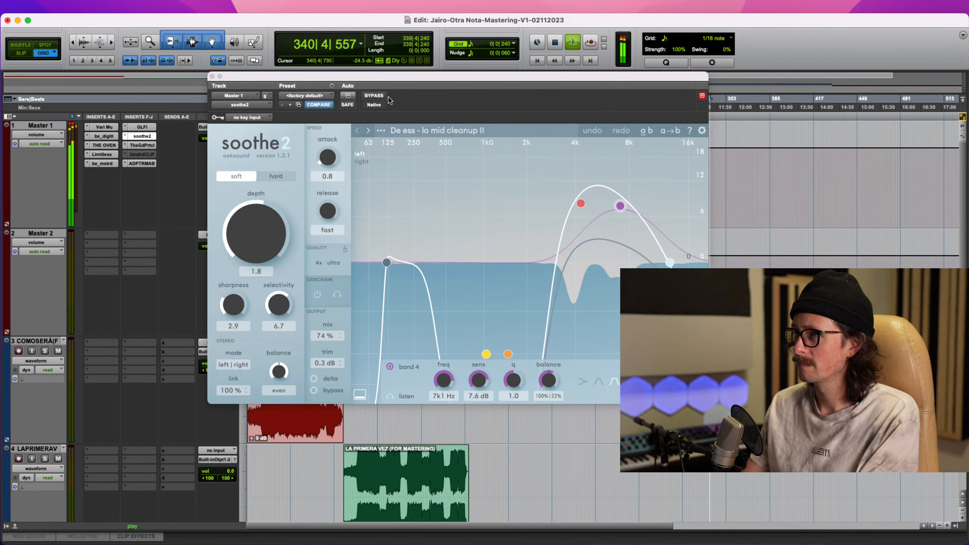
{"action": "left_click", "coordinate": [374, 96]}
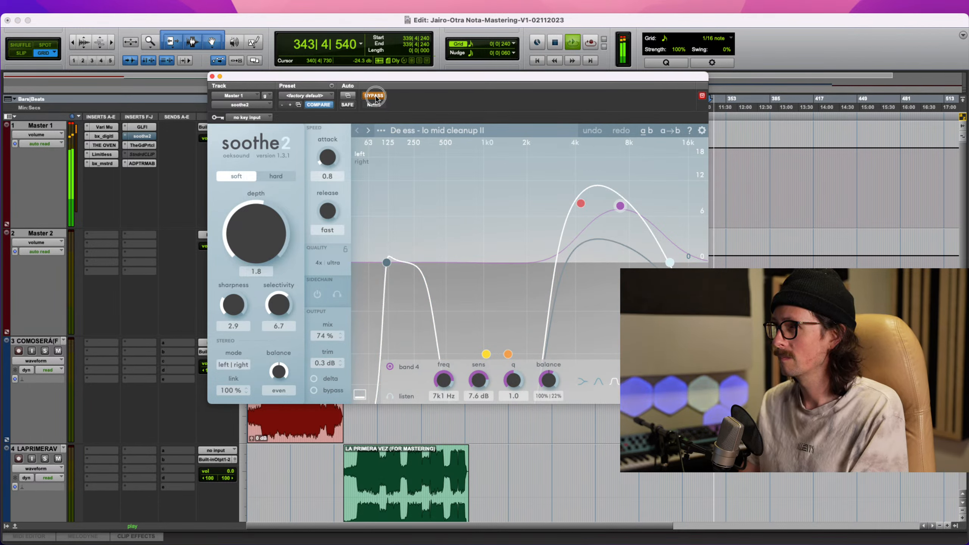
{"action": "left_click", "coordinate": [377, 96]}
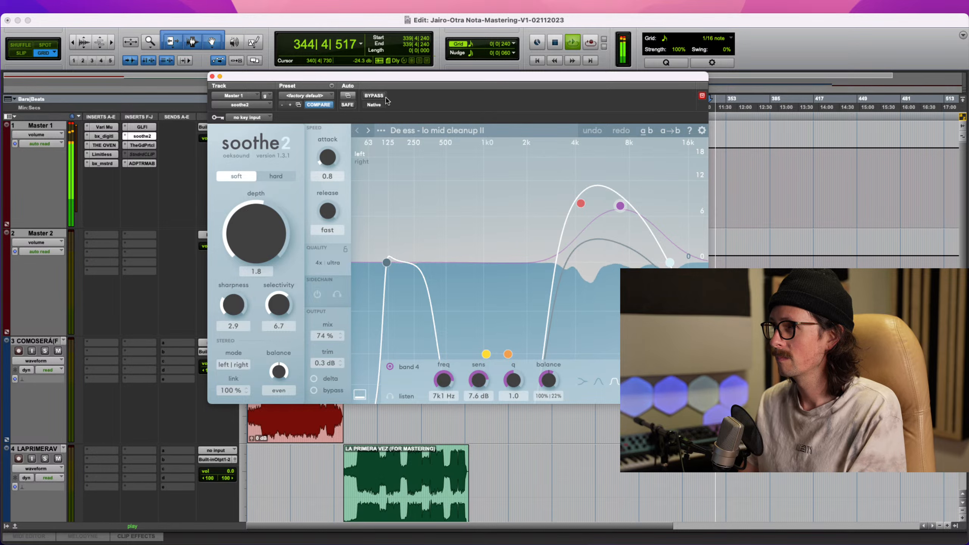
{"action": "left_click", "coordinate": [376, 96]}
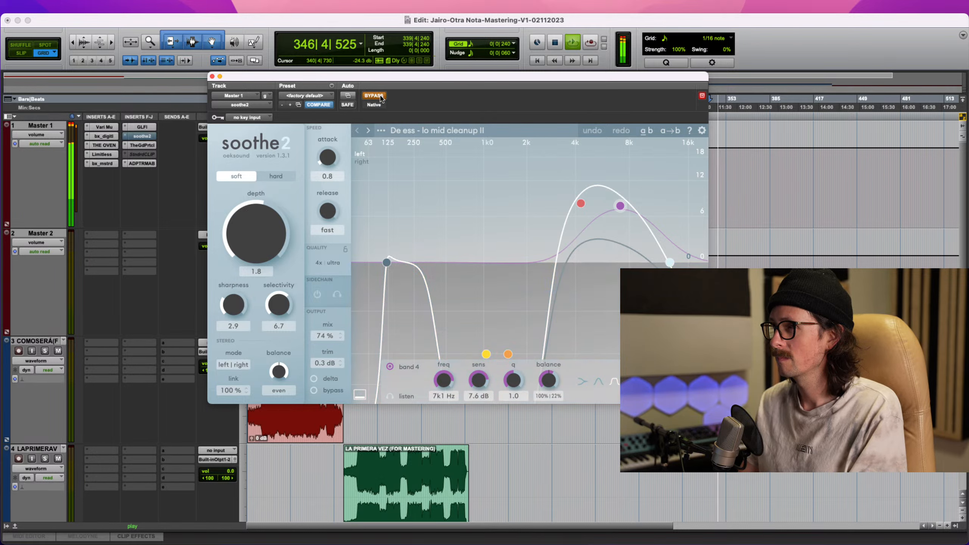
{"action": "left_click", "coordinate": [376, 96]}
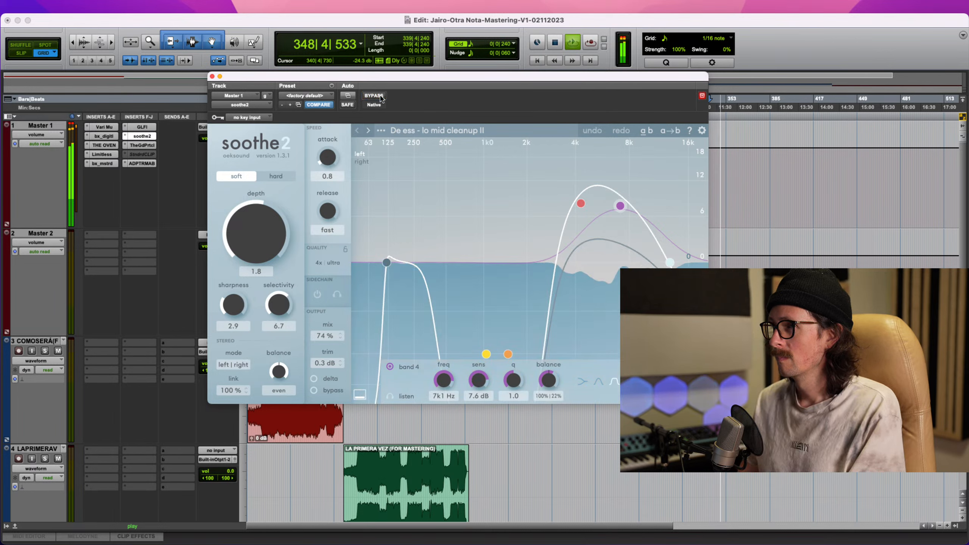
{"action": "key", "text": "space"}
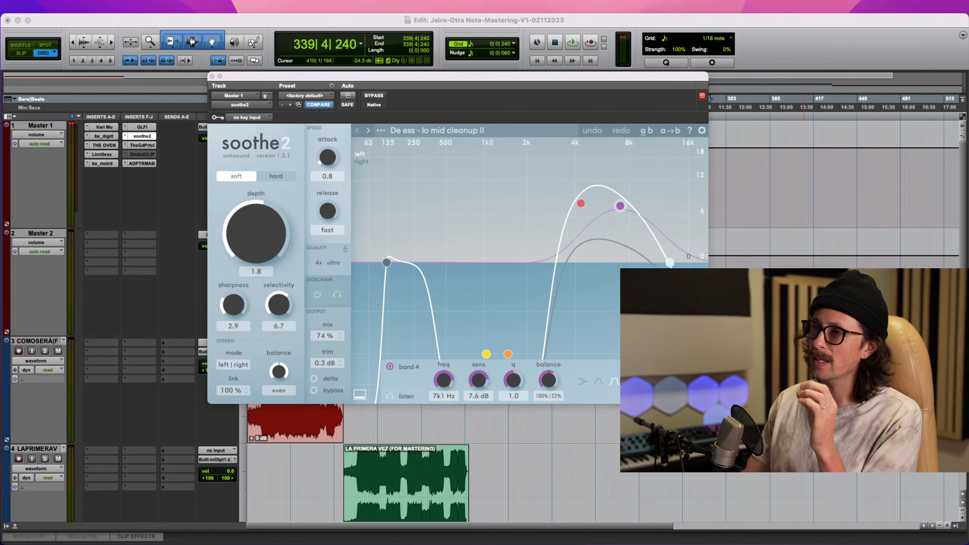
- Open The God Particle insert on Master 1 and examine its limiter and its high and mid EQ settings
{"action": "left_click", "coordinate": [772, 21]}
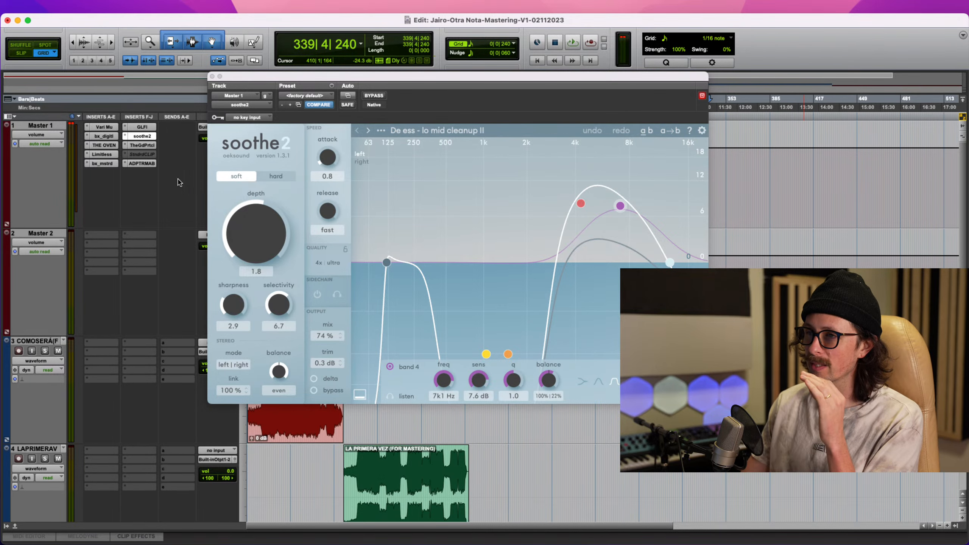
{"action": "left_click", "coordinate": [143, 145]}
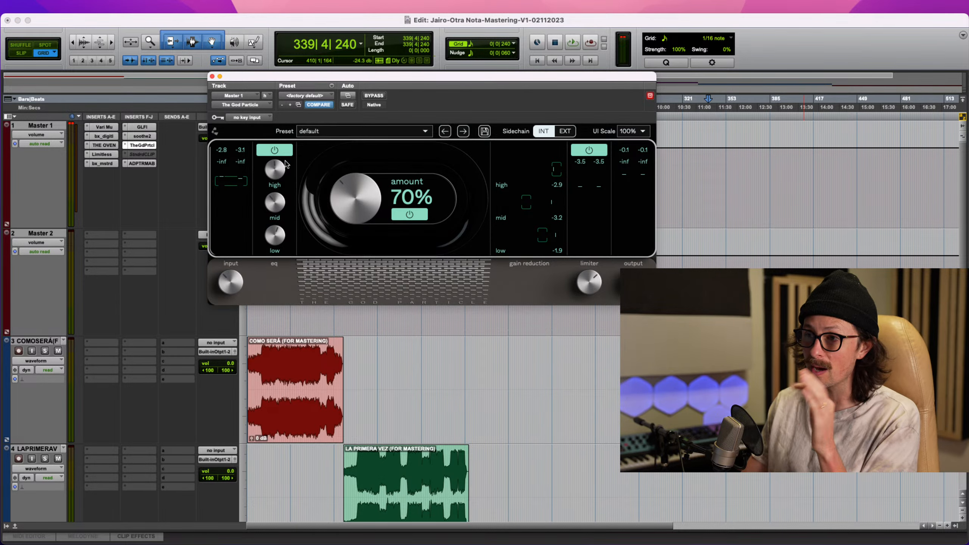
{"action": "mouse_move", "coordinate": [576, 281]}
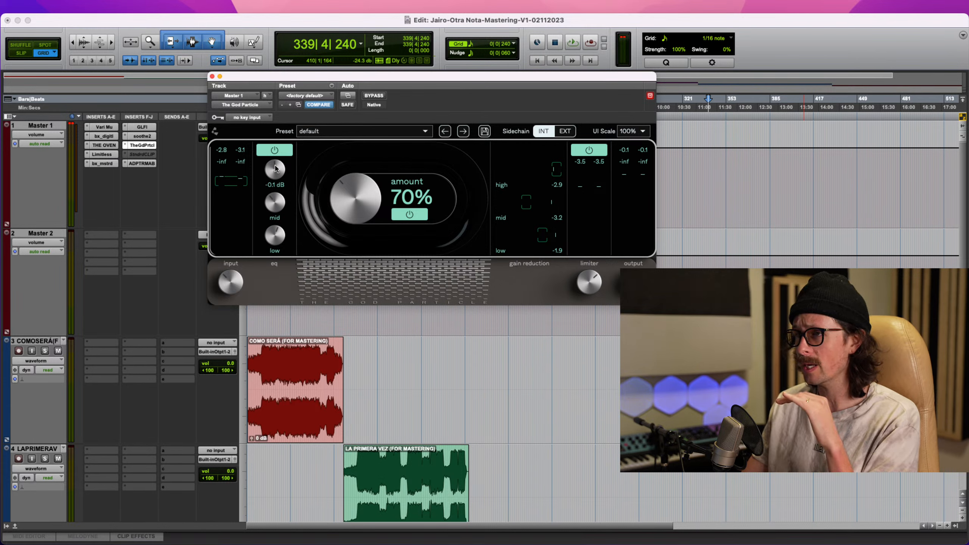
{"action": "mouse_move", "coordinate": [260, 212]}
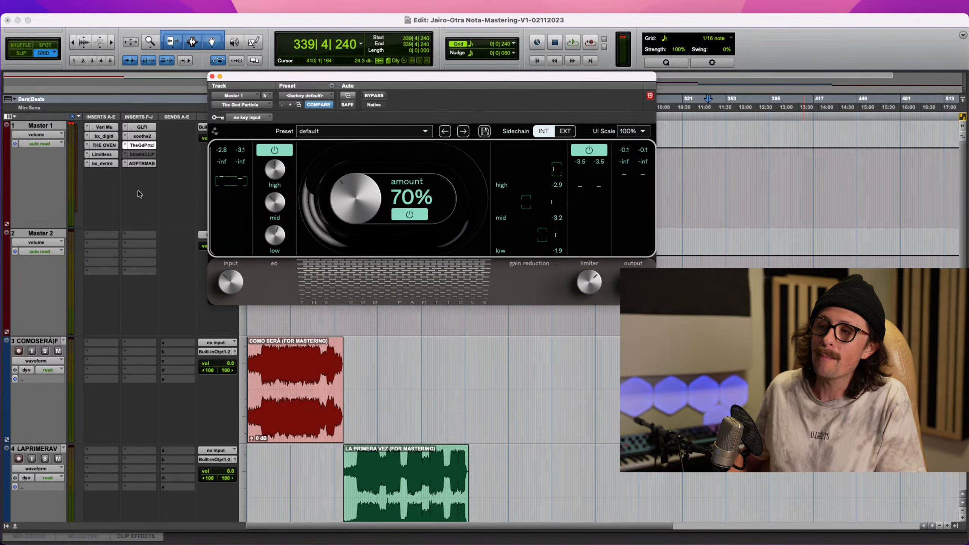
{"action": "mouse_move", "coordinate": [269, 205]}
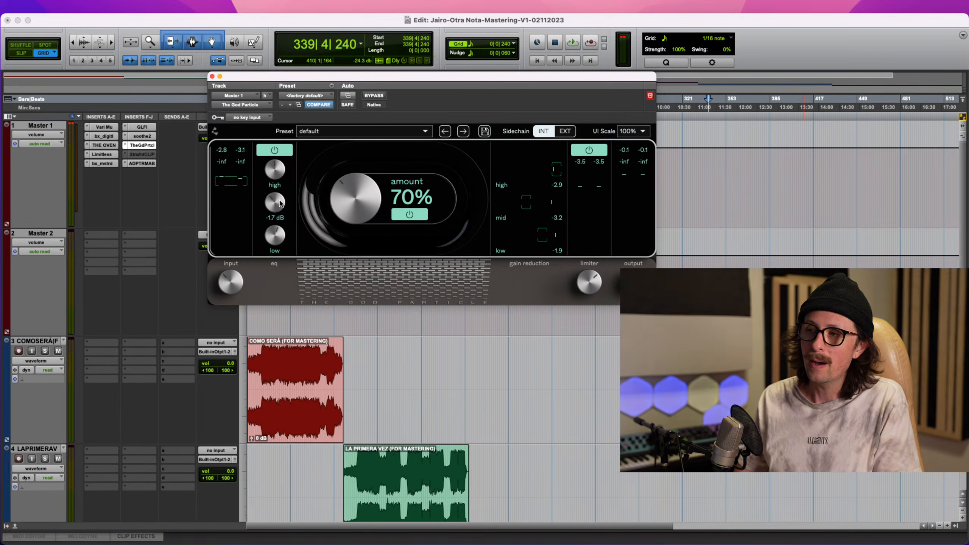
- Examine The God Particle's limiter and low EQ, and compare the master with the plugin bypassed and active twice during playback, leaving it active
{"action": "mouse_move", "coordinate": [592, 281]}
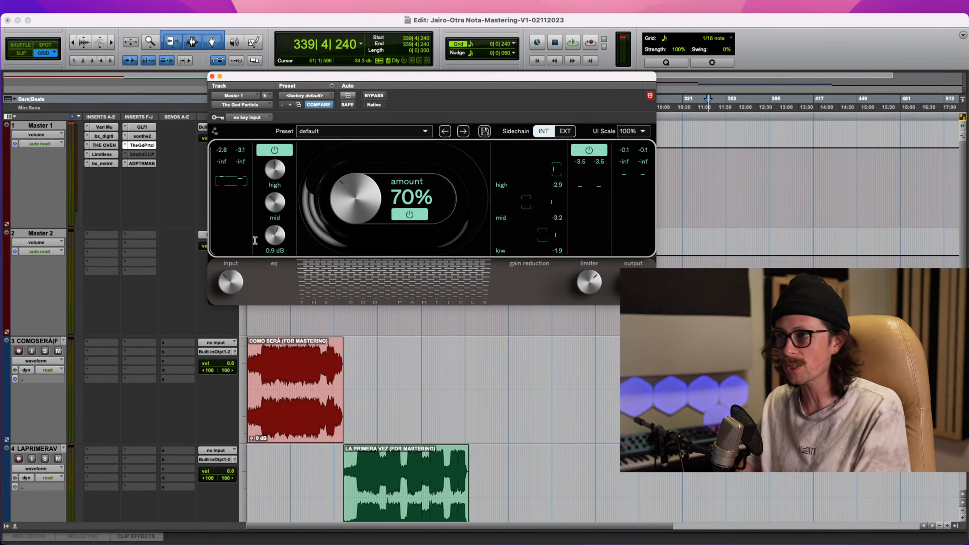
{"action": "mouse_move", "coordinate": [252, 272]}
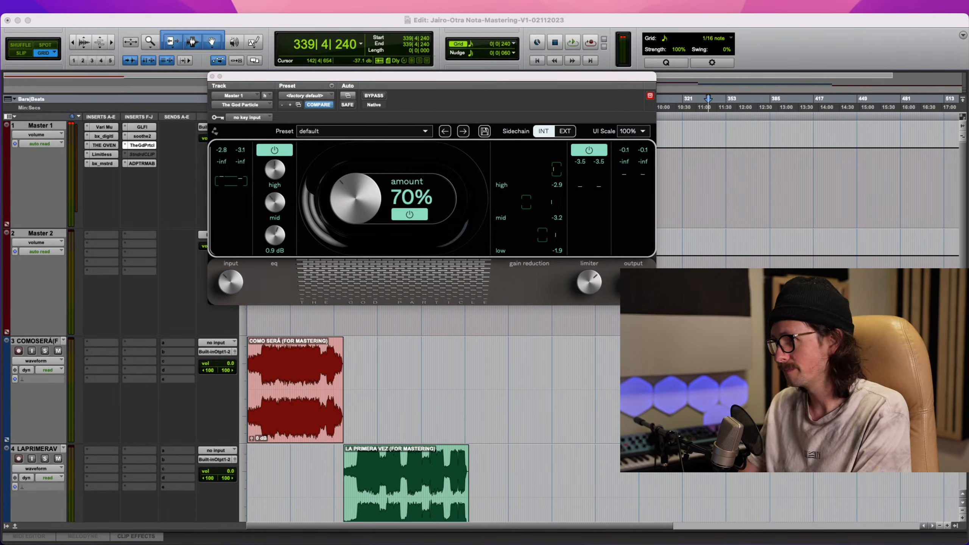
{"action": "left_click", "coordinate": [822, 44]}
{"action": "key", "text": "space"}
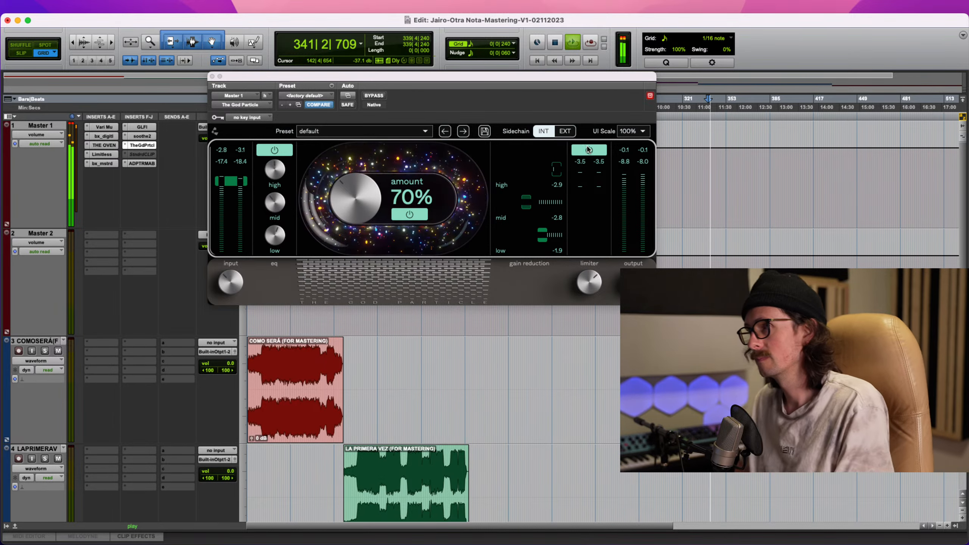
{"action": "left_click", "coordinate": [374, 96]}
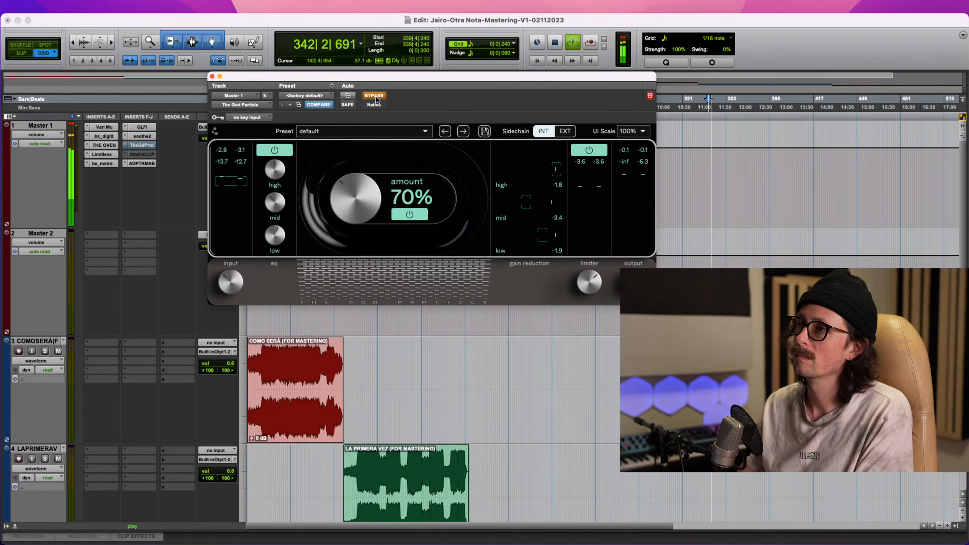
{"action": "left_click", "coordinate": [375, 96]}
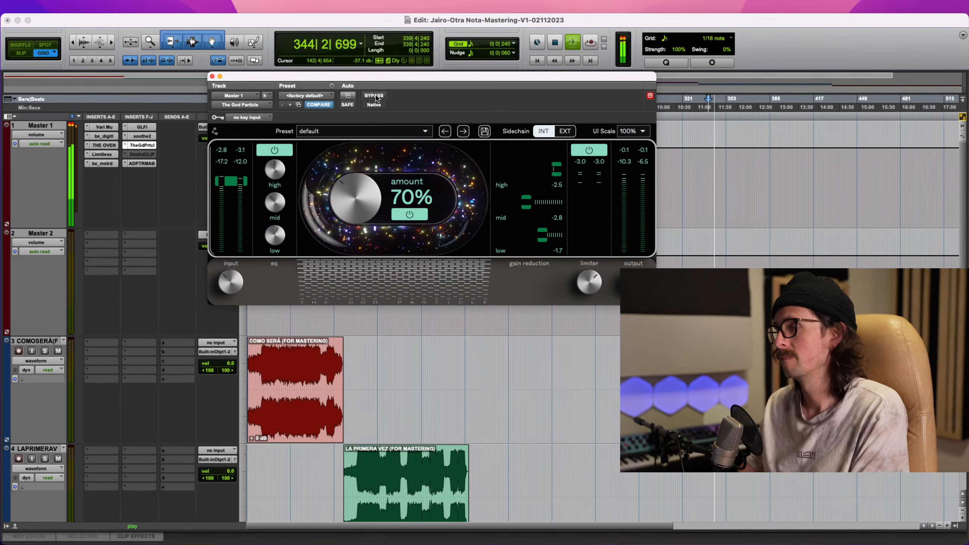
{"action": "left_click", "coordinate": [375, 96]}
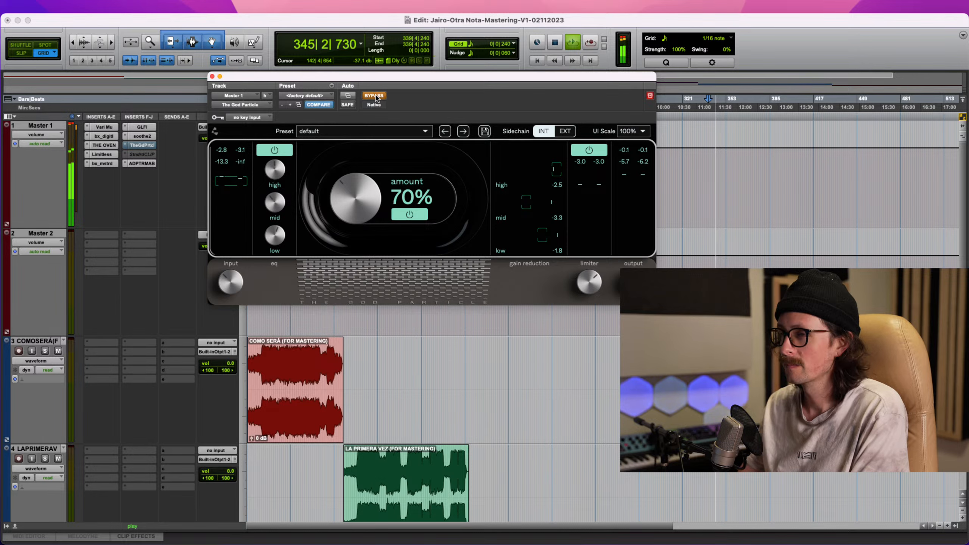
{"action": "left_click", "coordinate": [374, 96]}
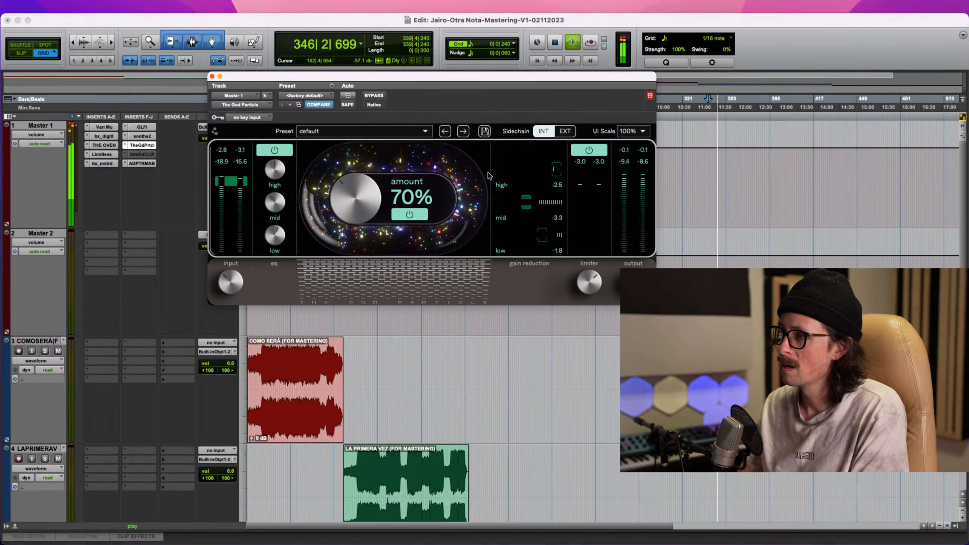
- Open ADPTR MetricAB on Master 1, compare the master's loudness with the first reference track twice, return to the master and stop playback
{"action": "left_click", "coordinate": [146, 163]}
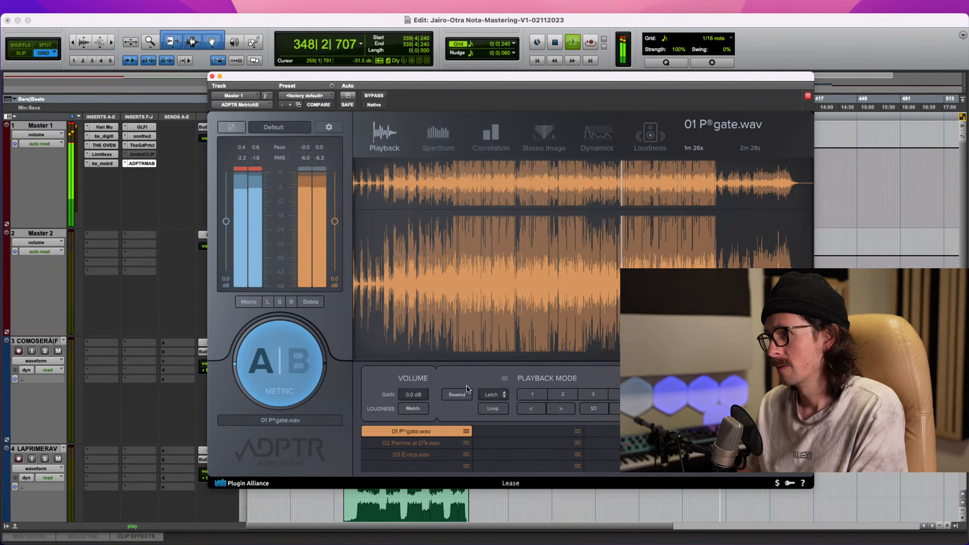
{"action": "left_click", "coordinate": [652, 141]}
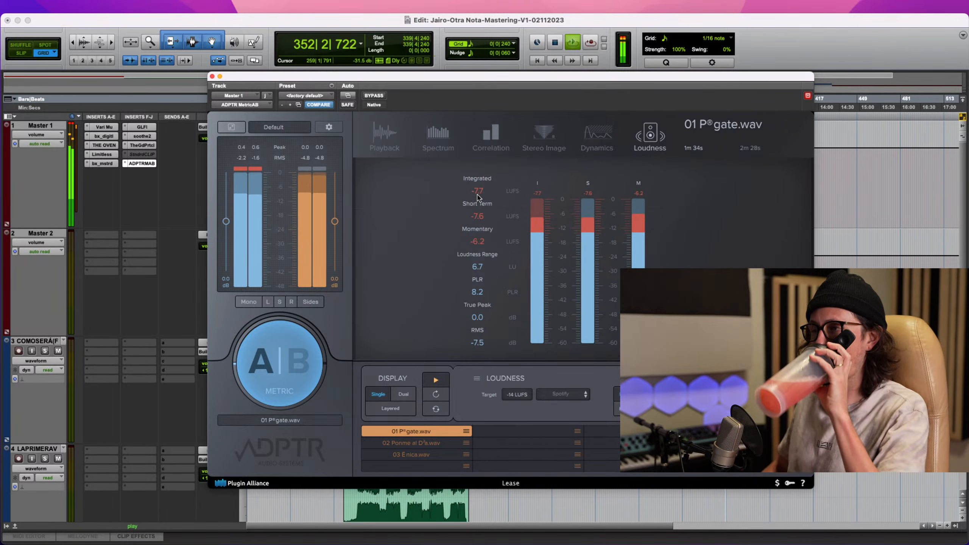
{"action": "left_click", "coordinate": [325, 355]}
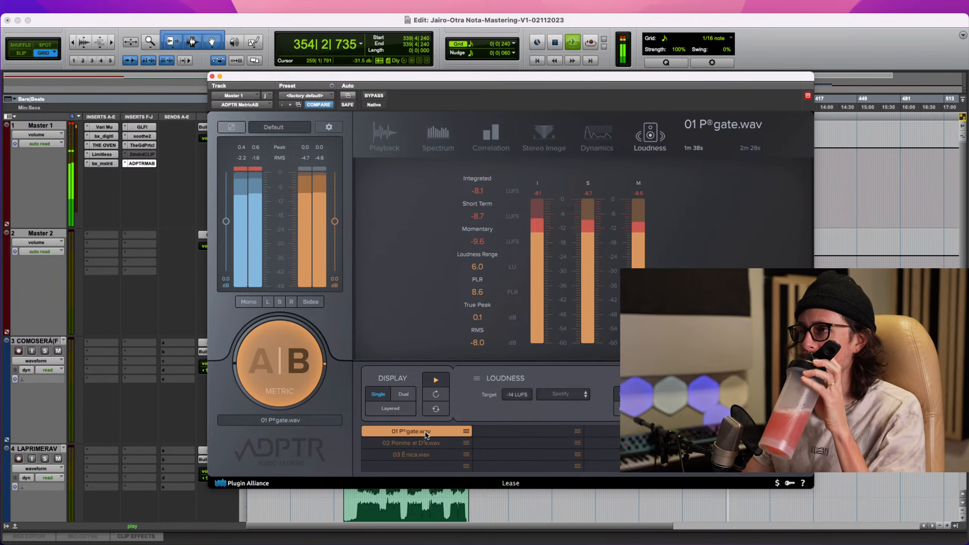
{"action": "left_click", "coordinate": [287, 356]}
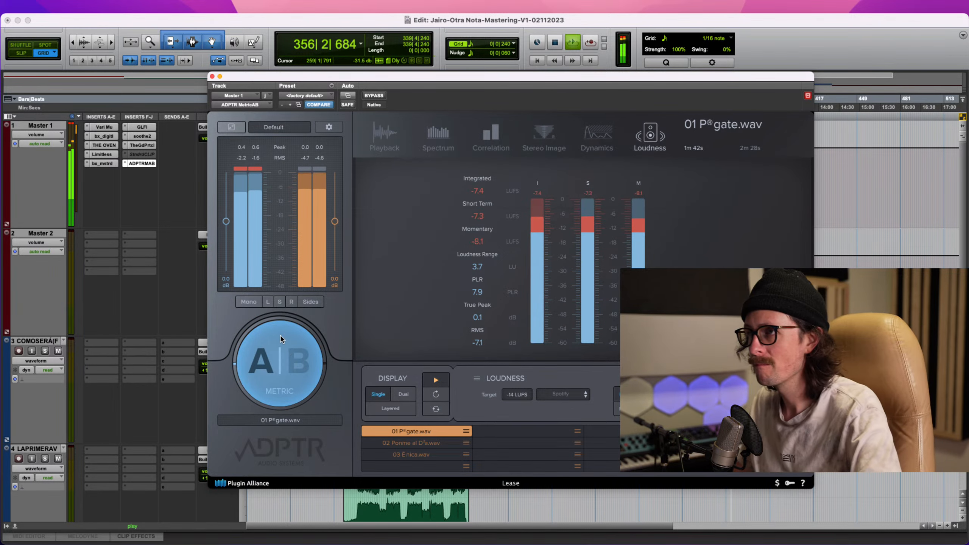
{"action": "left_click", "coordinate": [253, 169]}
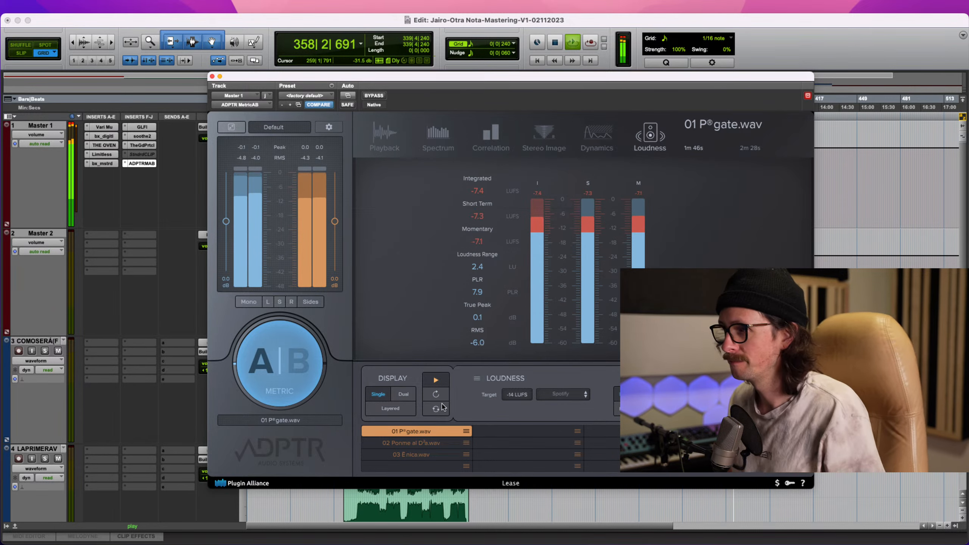
{"action": "left_click", "coordinate": [279, 369]}
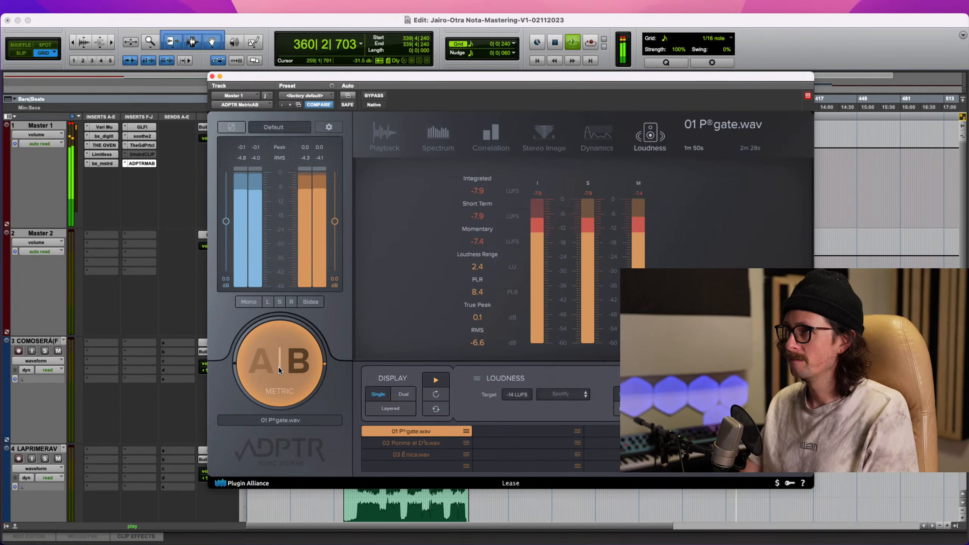
{"action": "left_click", "coordinate": [279, 370]}
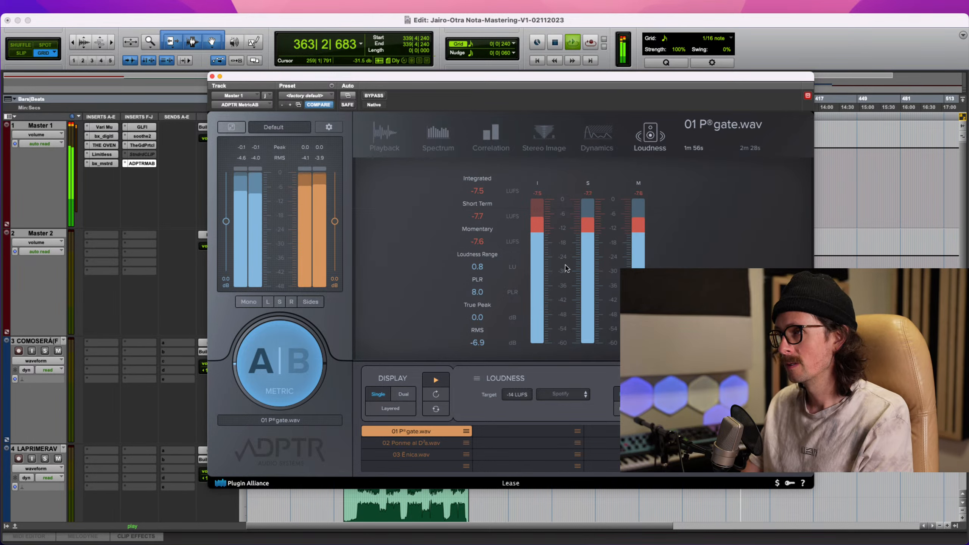
{"action": "key", "text": "space"}
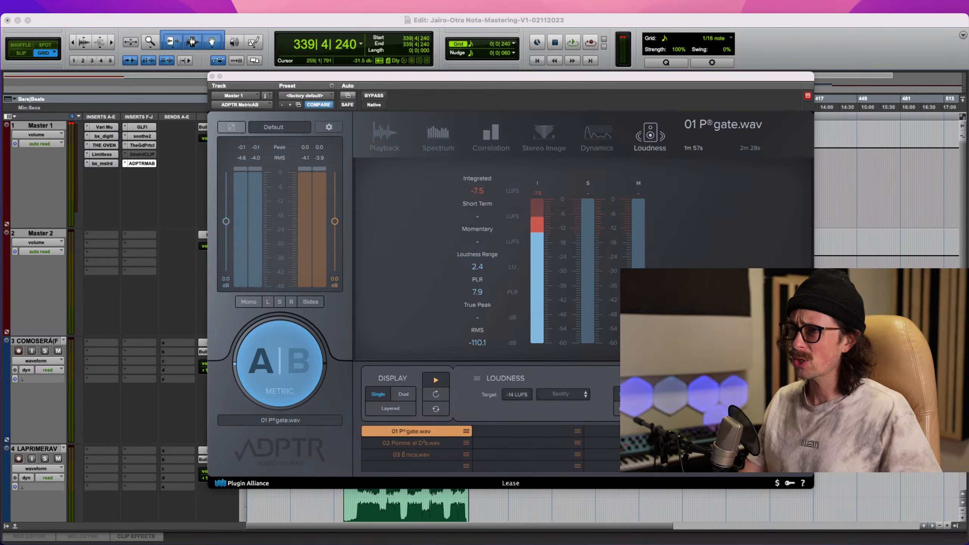
- Play the song with the MetricAB loudness meters open and compare the master with The God Particle bypassed and active, leaving it active
{"action": "left_click", "coordinate": [285, 25]}
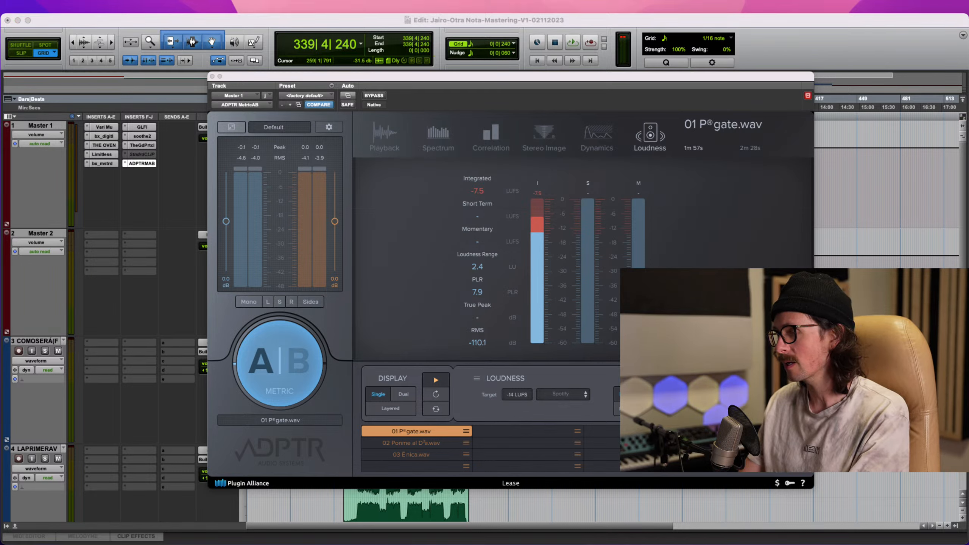
{"action": "left_click", "coordinate": [829, 24]}
{"action": "key", "text": "space"}
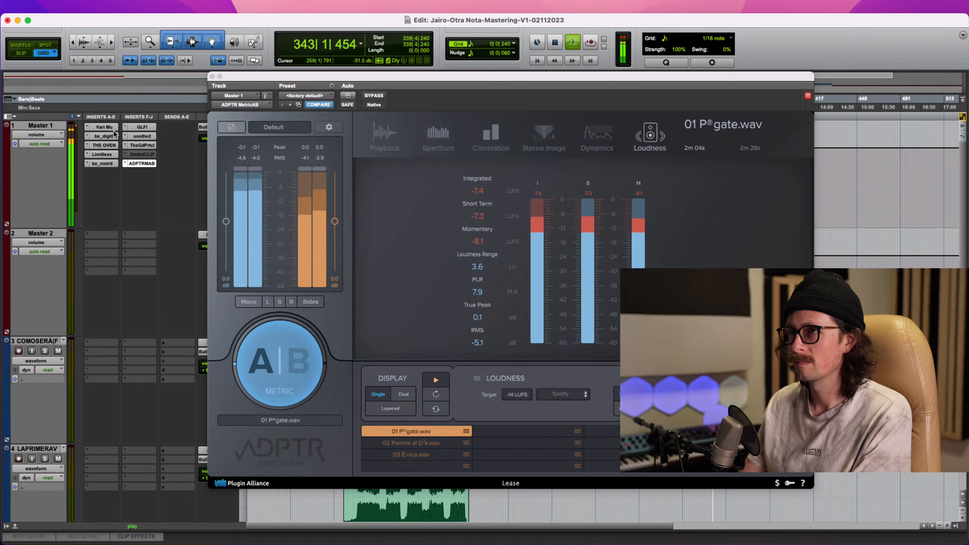
{"action": "left_click", "coordinate": [150, 147]}
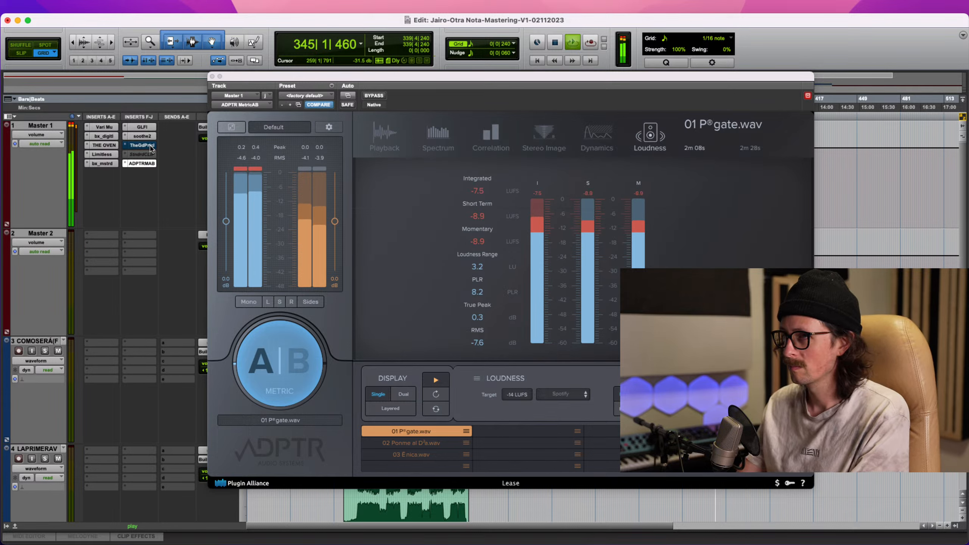
{"action": "left_click", "coordinate": [150, 147], "text": "super"}
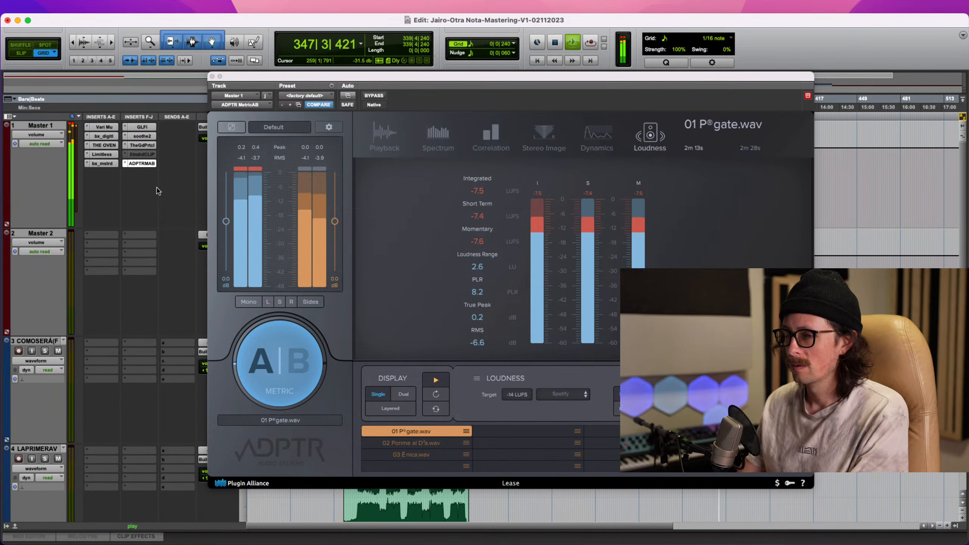
- Bypass the Master 1 inserts soothe2, Gullfoss Master, The God Particle, bx_masterdesk, Limitless, THE OVEN, bx_digital and Vari Mu to hear the unprocessed song
{"action": "left_click", "coordinate": [151, 138], "text": "super"}
{"action": "left_click", "coordinate": [147, 128], "text": "super"}
{"action": "left_click", "coordinate": [146, 145], "text": "super"}
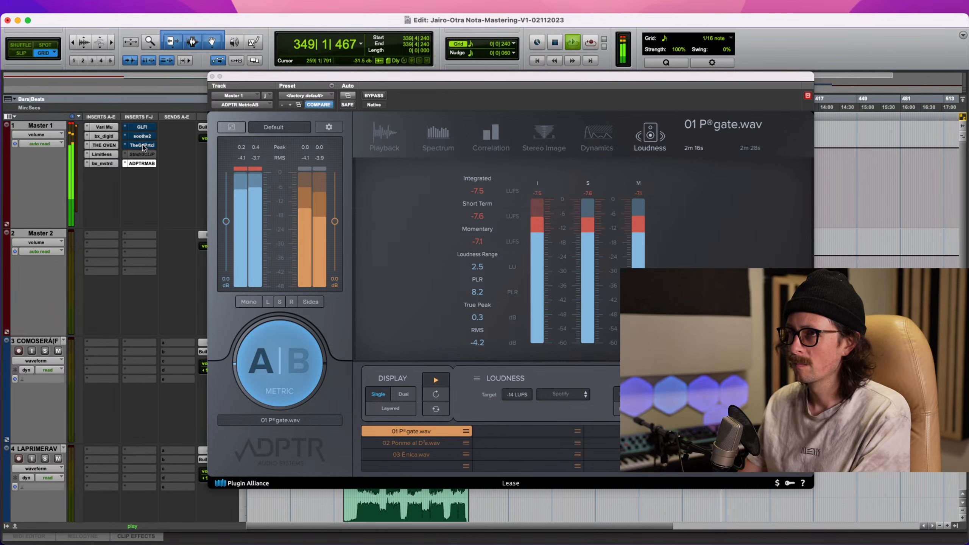
{"action": "left_click", "coordinate": [102, 163], "text": "super"}
{"action": "left_click", "coordinate": [103, 154], "text": "super"}
{"action": "left_click", "coordinate": [103, 145], "text": "super"}
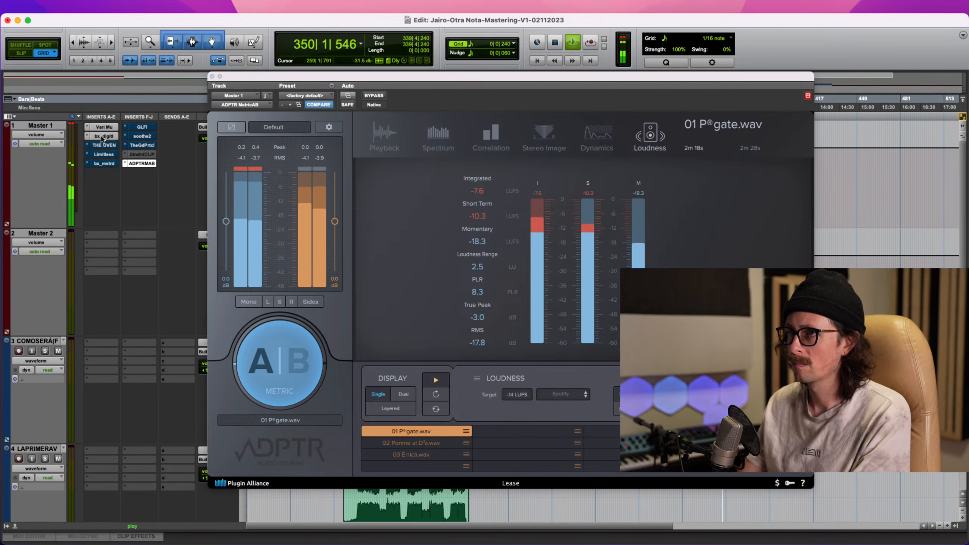
{"action": "left_click", "coordinate": [103, 136], "text": "super"}
{"action": "left_click", "coordinate": [103, 127], "text": "super"}
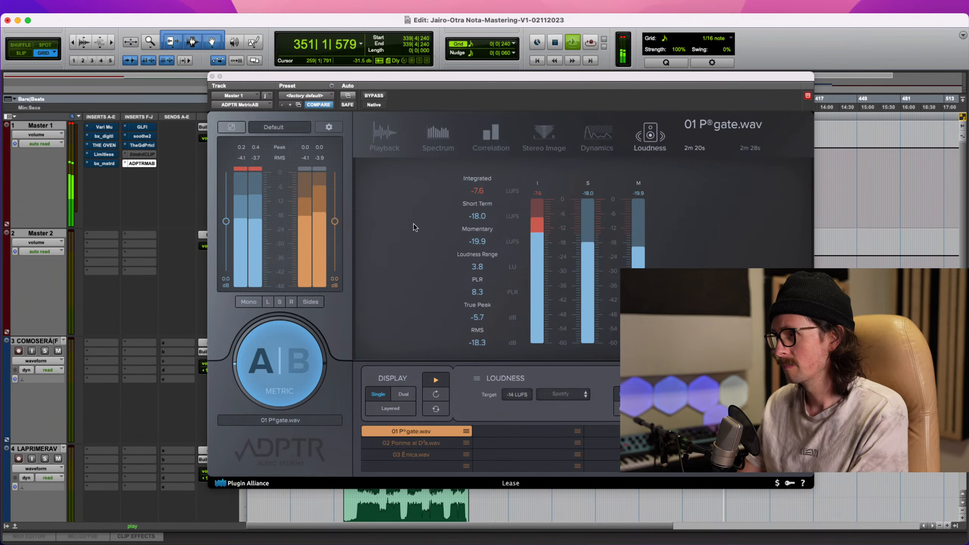
- Close MetricAB and audition the unprocessed song with the Master 1 volume raised to +12.0 dB, resetting it to 0.0 dB
{"action": "left_click", "coordinate": [212, 77]}
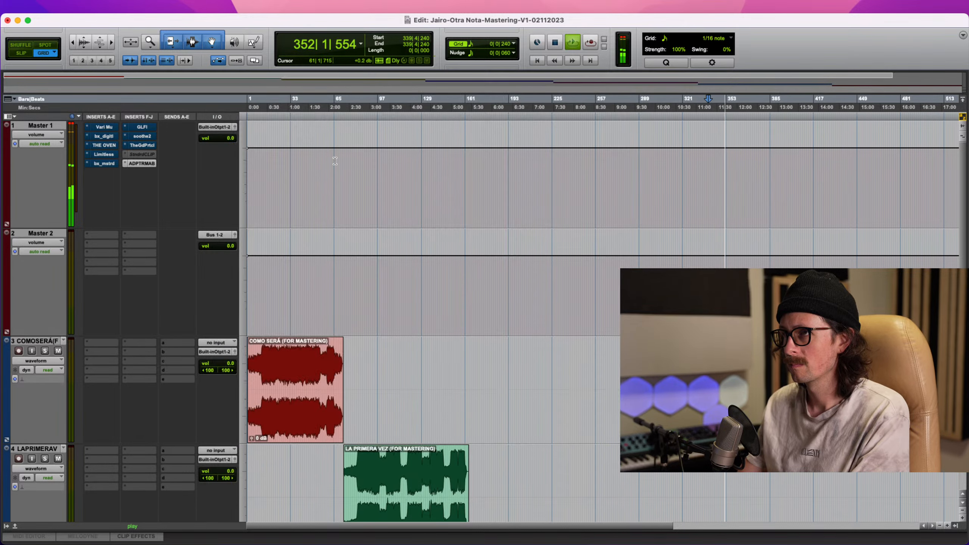
{"action": "left_click_drag", "start_coordinate": [229, 138], "coordinate": [228, 122]}
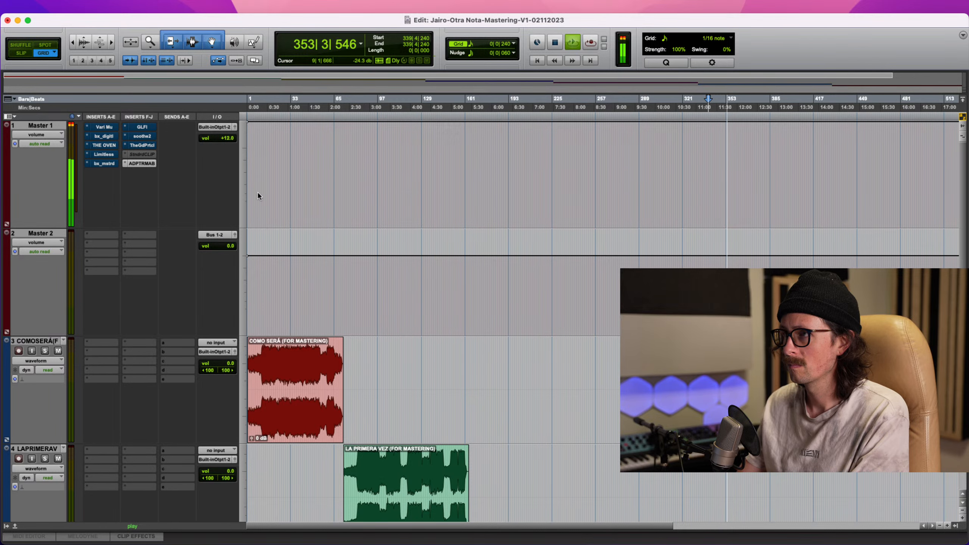
{"action": "left_click", "coordinate": [225, 138], "text": "alt"}
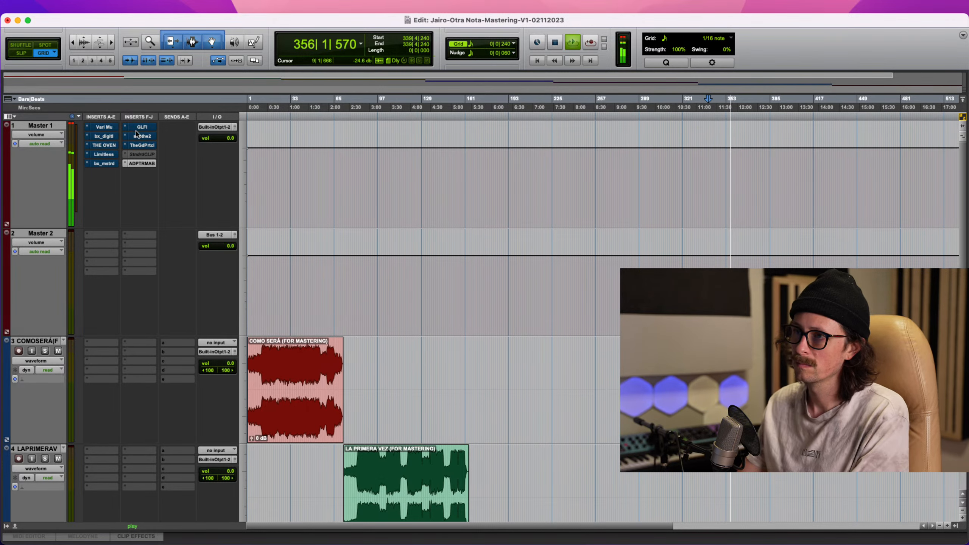
- Reactivate the bypassed Master 1 inserts one by one during playback, from Vari Mu through bx_masterdesk, Gullfoss Master and soothe2 to The God Particle
{"action": "left_click", "coordinate": [106, 129], "text": "super"}
{"action": "left_click", "coordinate": [106, 136], "text": "super"}
{"action": "left_click", "coordinate": [105, 146], "text": "super"}
{"action": "left_click", "coordinate": [105, 155], "text": "super"}
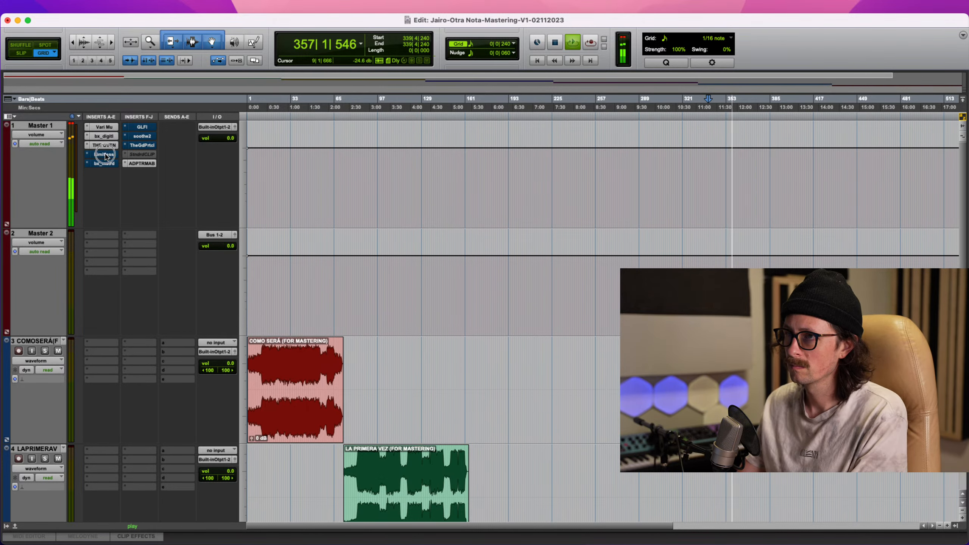
{"action": "left_click", "coordinate": [104, 164], "text": "super"}
{"action": "left_click", "coordinate": [142, 127], "text": "super"}
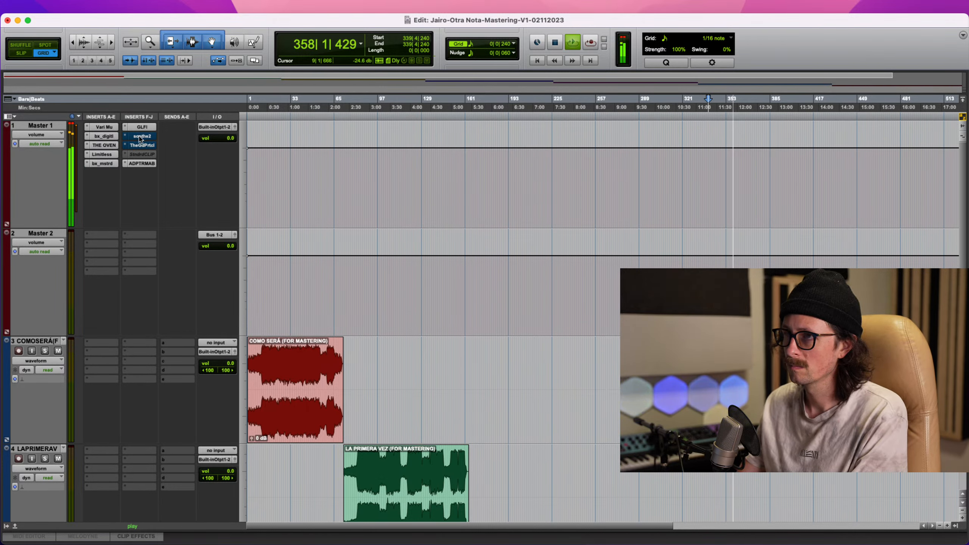
{"action": "left_click", "coordinate": [141, 136], "text": "super"}
{"action": "left_click", "coordinate": [141, 146], "text": "super"}
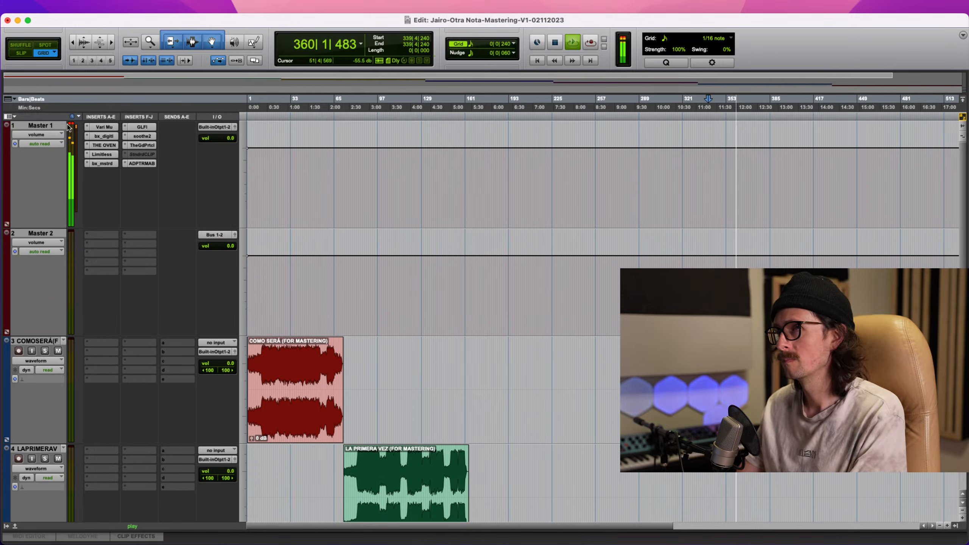
- Reopen MetricAB, compare the master's loudness with the second reference track, "02 Ponme al D²a.wav", return to the master and stop playback
{"action": "left_click", "coordinate": [143, 163]}
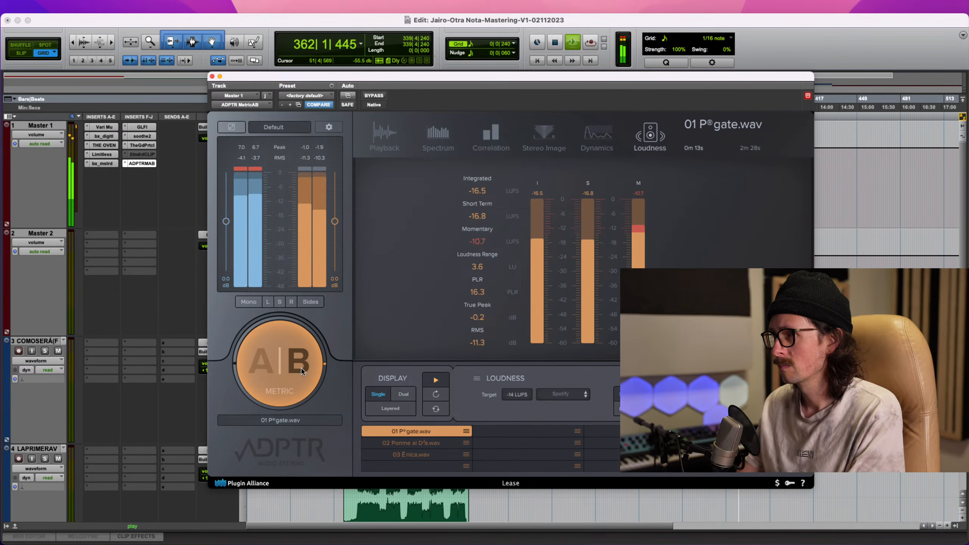
{"action": "left_click", "coordinate": [420, 442]}
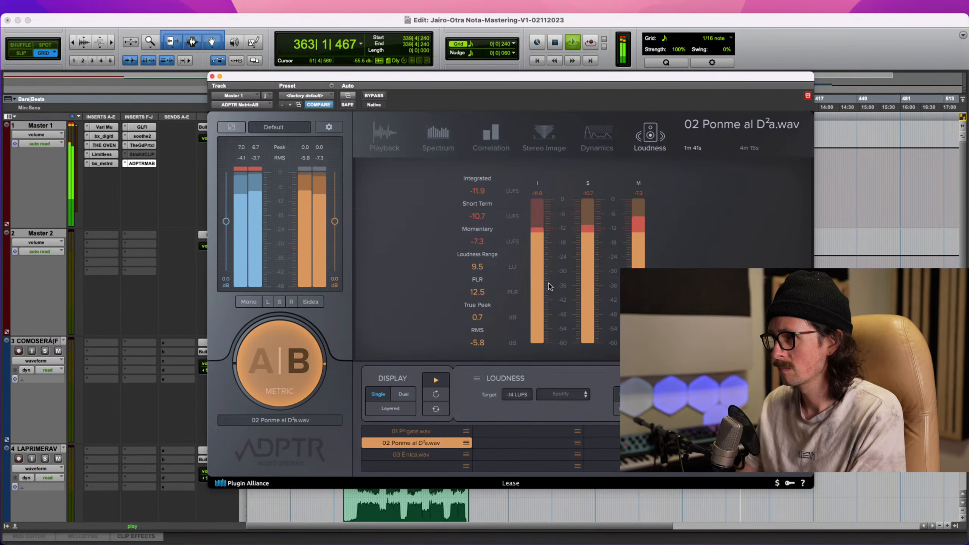
{"action": "left_click", "coordinate": [272, 359]}
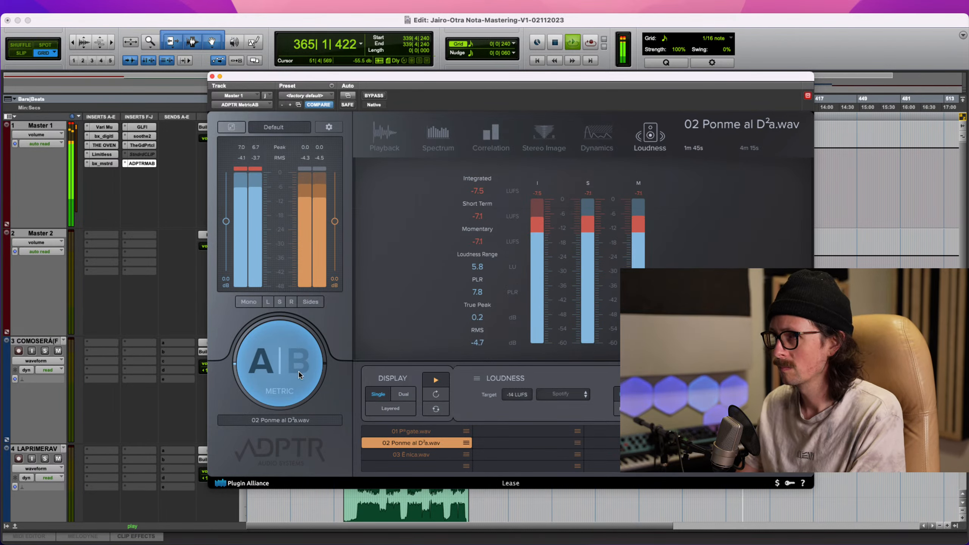
{"action": "left_click", "coordinate": [78, 133]}
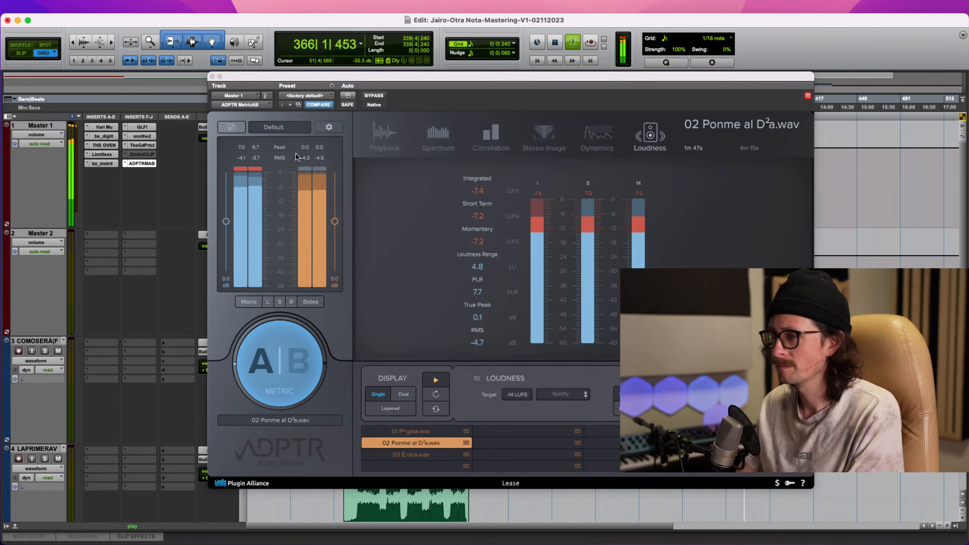
{"action": "key", "text": "space"}
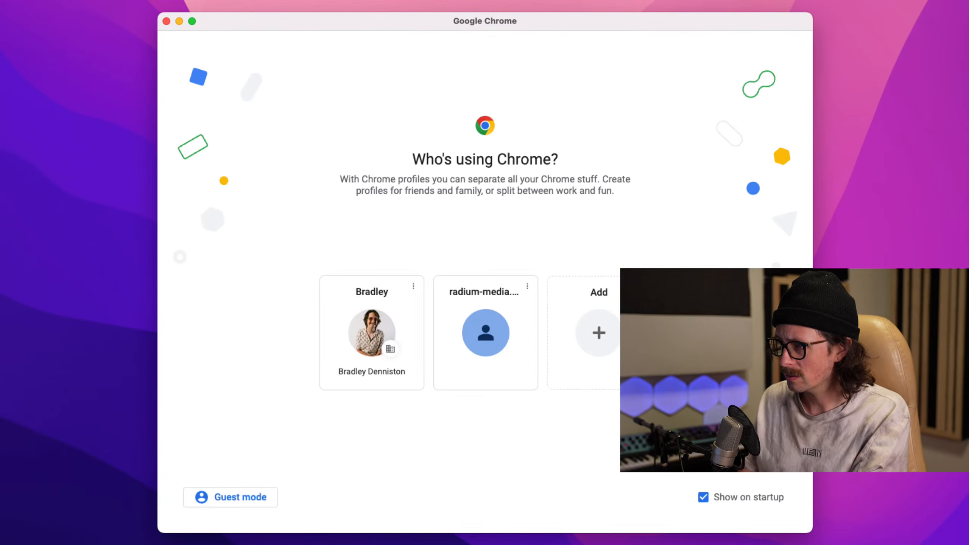
- Open the first browser profile in Google Chrome and go to musicstax.com
{"action": "left_click", "coordinate": [353, 346]}
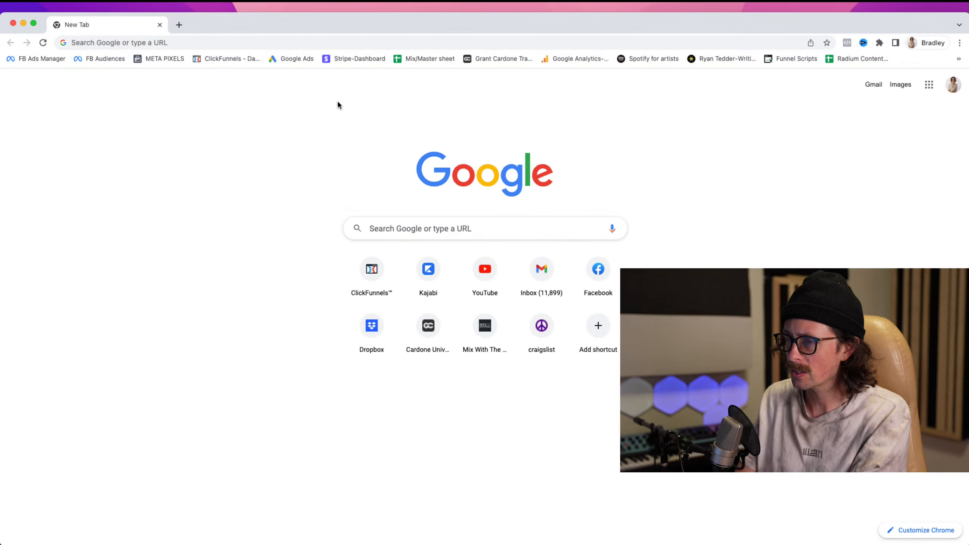
{"action": "left_click", "coordinate": [278, 42]}
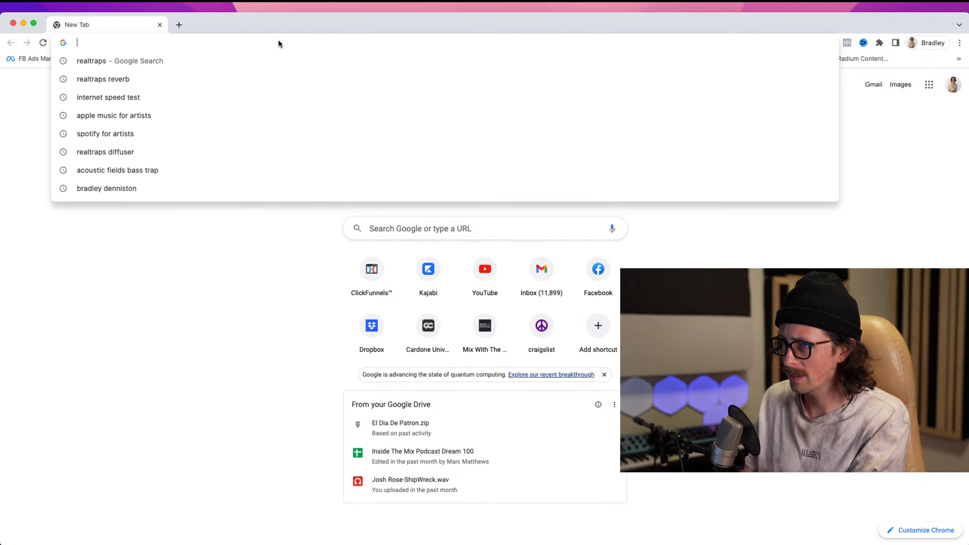
{"action": "type", "text": "musicstax.com"}
{"action": "key", "text": "Return"}
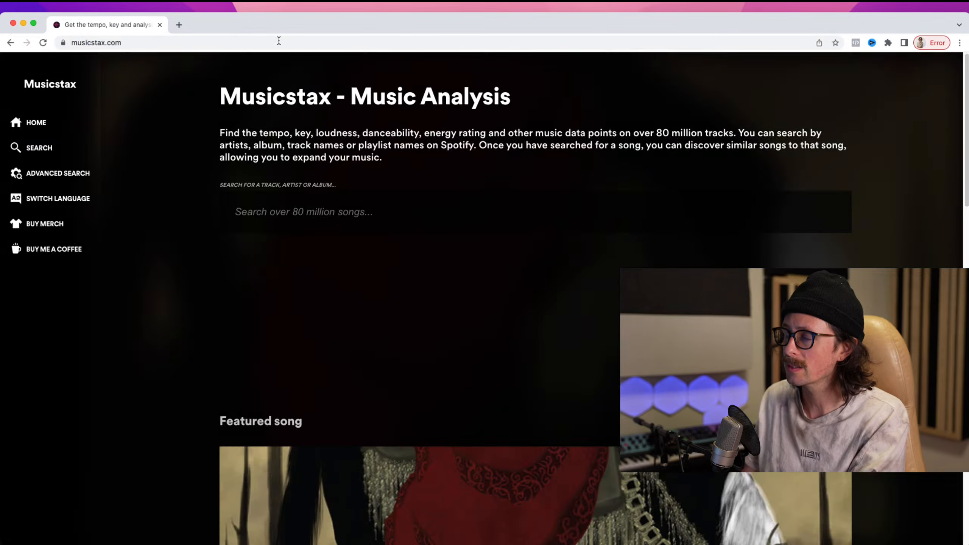
- Search Musicstax for the artist's name, open the track "Haunted By You" and examine its analysis page
{"action": "left_click", "coordinate": [348, 213]}
{"action": "type", "text": "bradley denniston"}
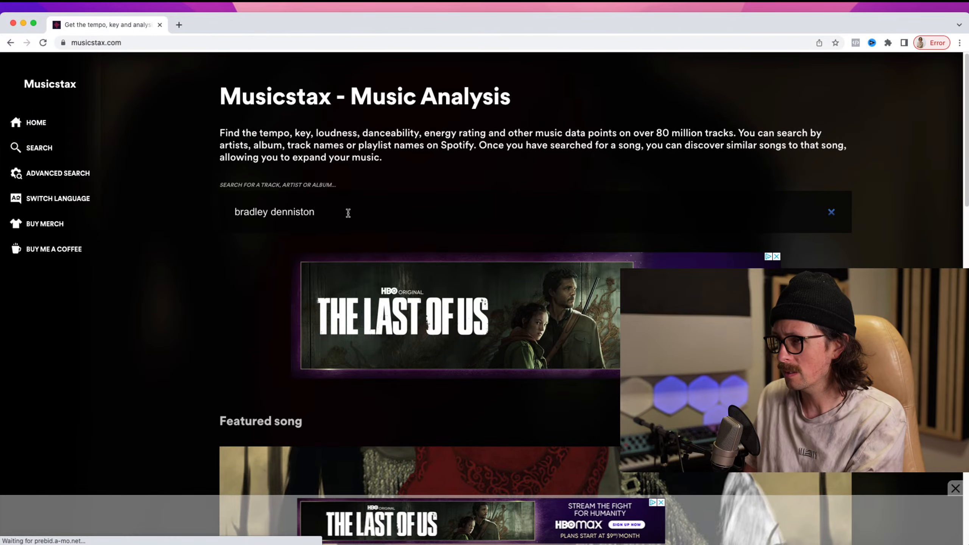
{"action": "key", "text": "Return"}
{"action": "left_click", "coordinate": [309, 438]}
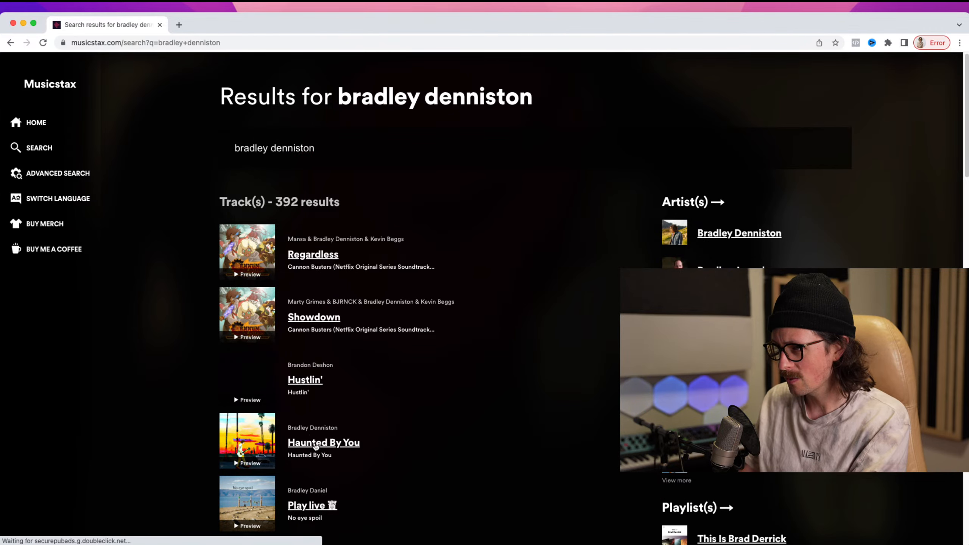
{"action": "scroll", "coordinate": [514, 326], "scroll_direction": "down", "scroll_amount": 5}
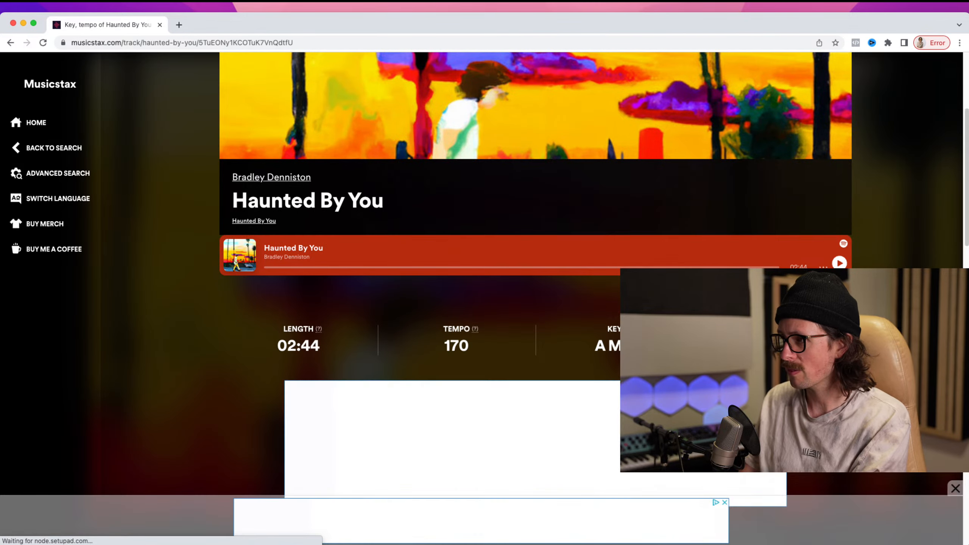
{"action": "scroll", "coordinate": [535, 276], "scroll_direction": "down", "scroll_amount": 1}
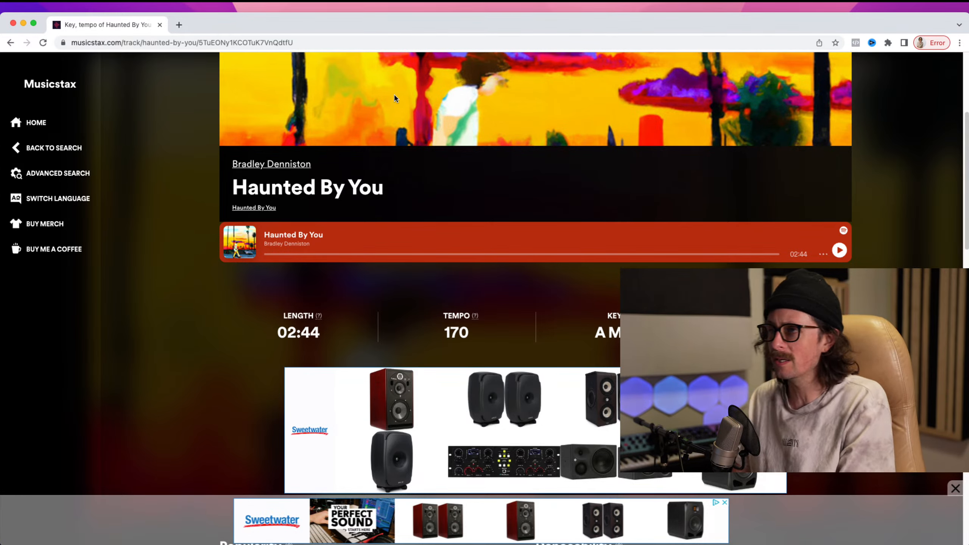
- Quit Chrome, return to the Pro Tools session and close the MetricAB plugin window
{"action": "key", "text": "super+q"}
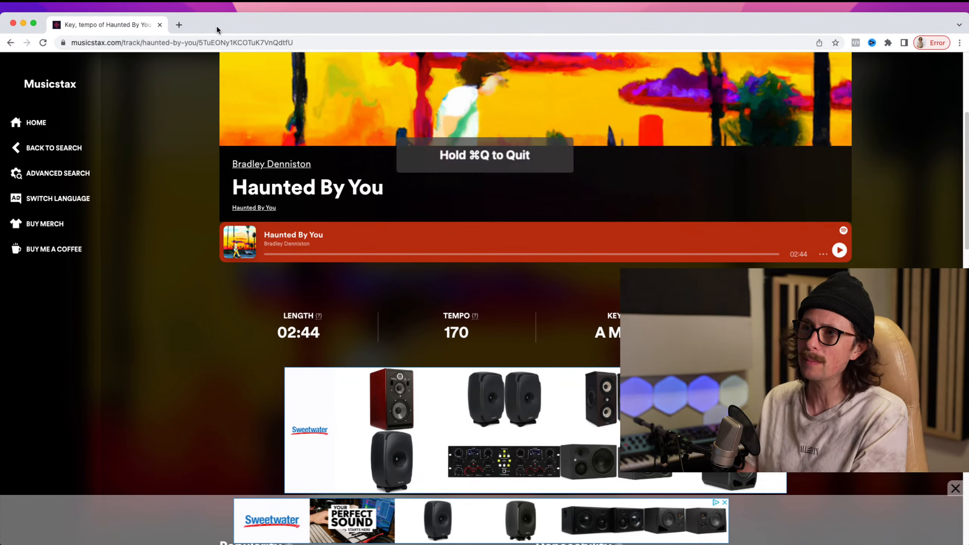
{"action": "key", "text": "super+q"}
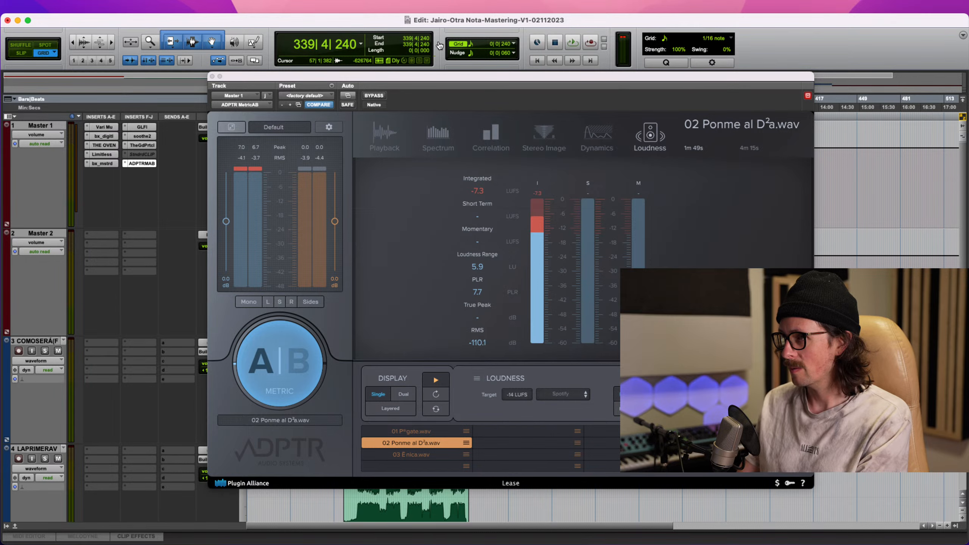
{"action": "left_click_drag", "start_coordinate": [408, 79], "coordinate": [197, 28]}
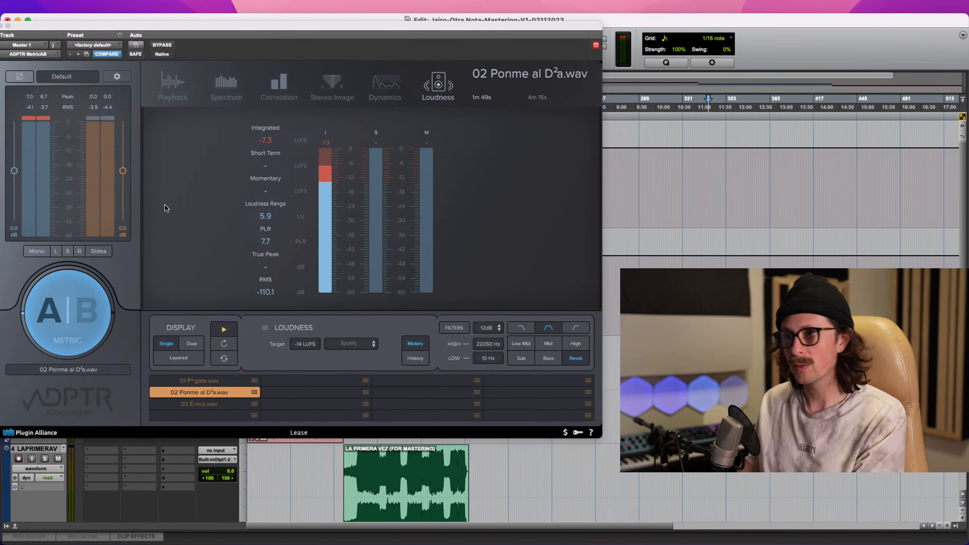
{"action": "key", "text": "super+Tab"}
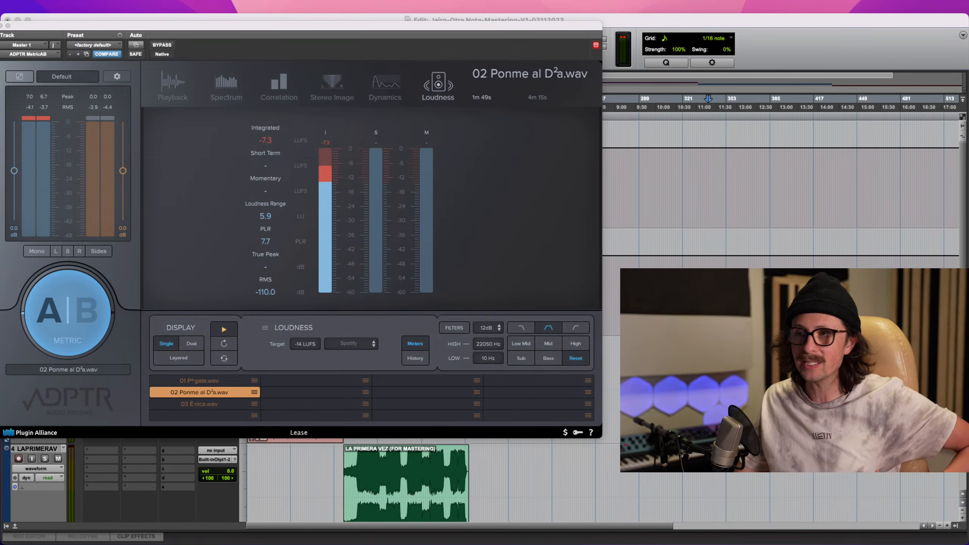
{"action": "left_click", "coordinate": [33, 403]}
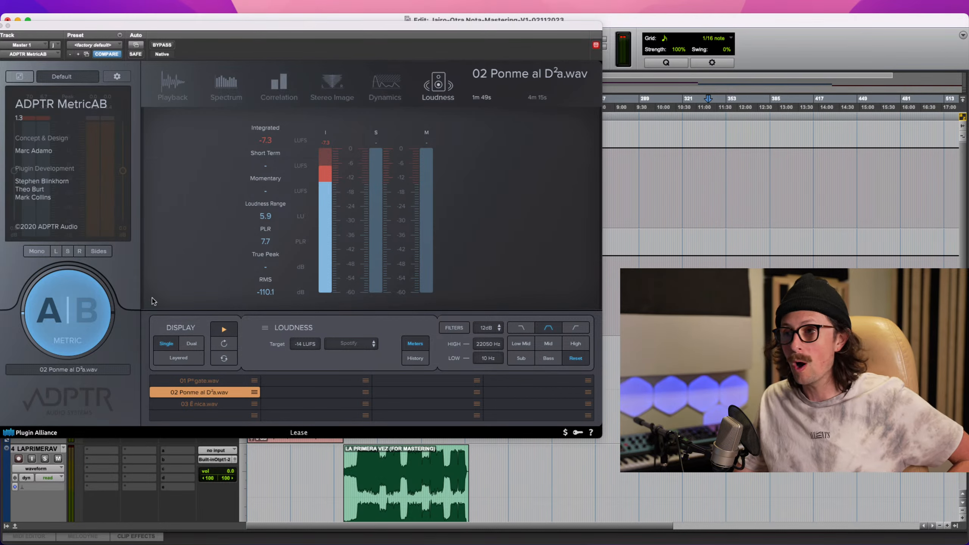
{"action": "left_click_drag", "start_coordinate": [31, 29], "coordinate": [96, 30]}
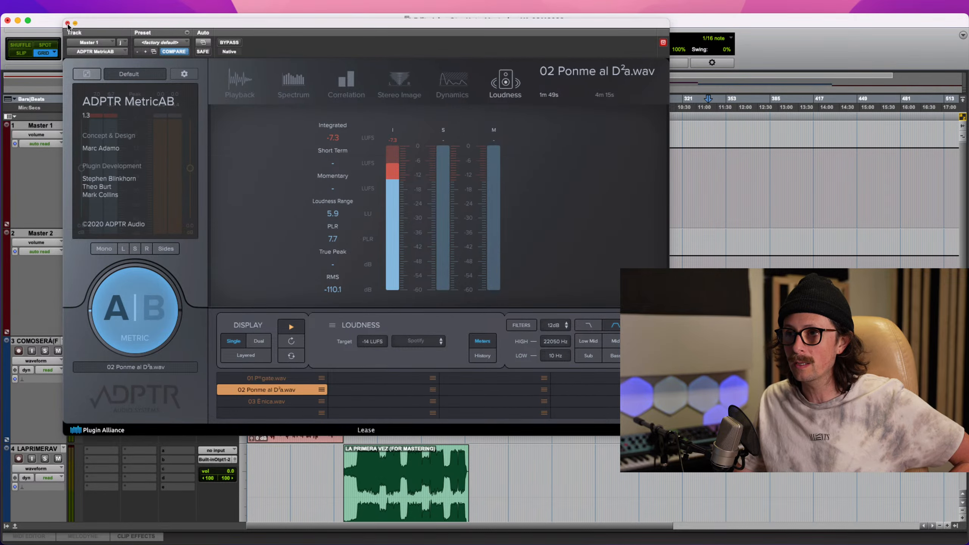
{"action": "left_click", "coordinate": [70, 26]}
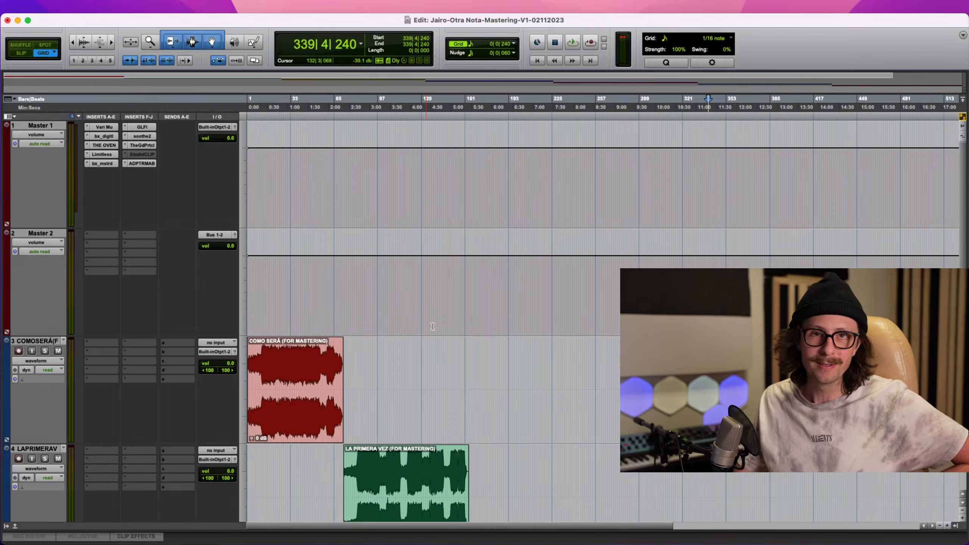
- Find the "OITE (FOR MASTERING)" clip among the song tracks, select it and zoom it to fill the Edit window
{"action": "scroll", "coordinate": [427, 324], "scroll_direction": "down", "scroll_amount": 10}
{"action": "scroll", "coordinate": [606, 274], "scroll_direction": "up", "scroll_amount": 3}
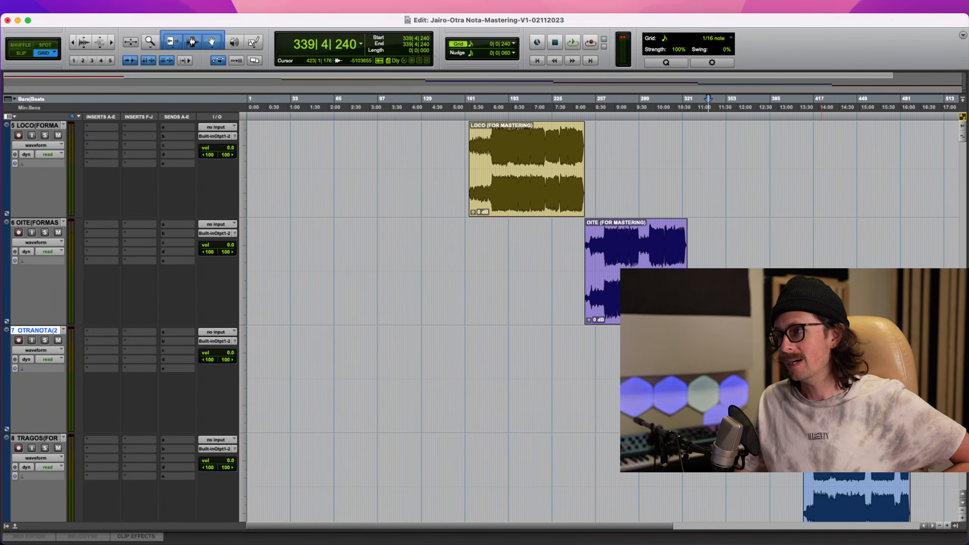
{"action": "scroll", "coordinate": [725, 325], "scroll_direction": "up", "scroll_amount": 3}
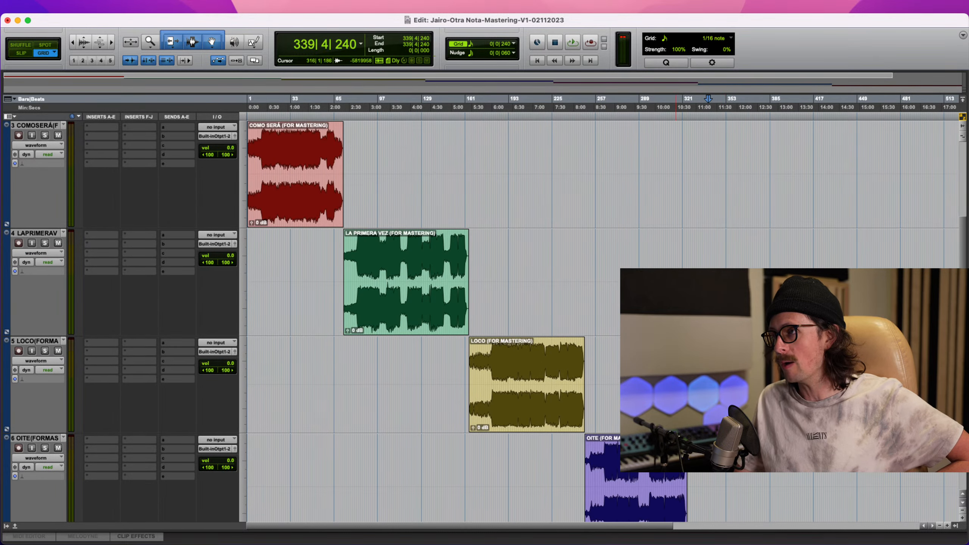
{"action": "scroll", "coordinate": [642, 325], "scroll_direction": "down", "scroll_amount": 3}
{"action": "left_click", "coordinate": [610, 254]}
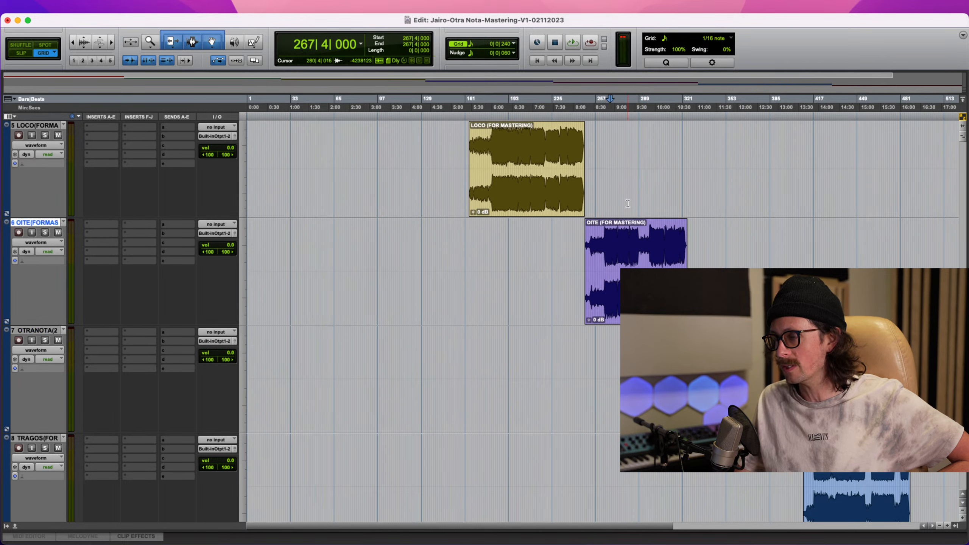
{"action": "left_click", "coordinate": [649, 247]}
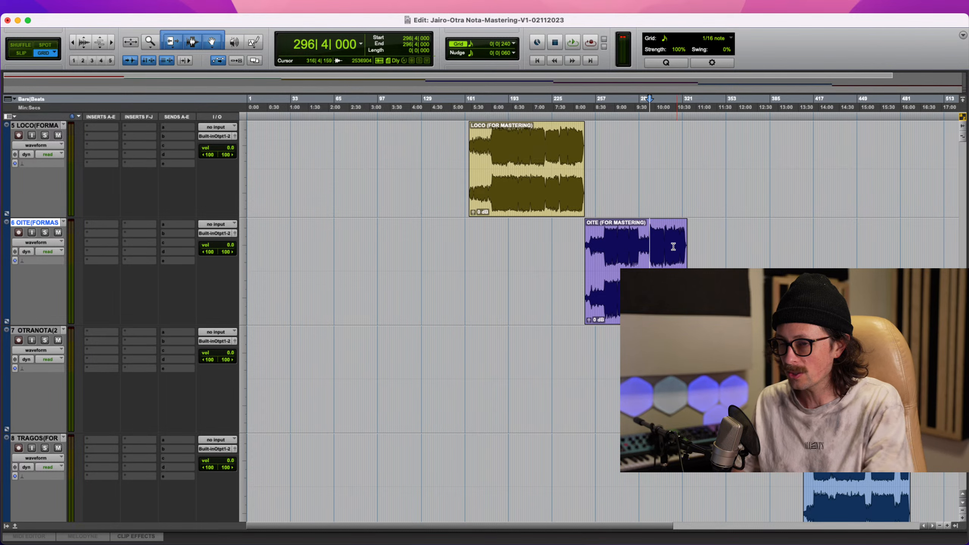
{"action": "left_click", "coordinate": [648, 286]}
{"action": "key", "text": "e"}
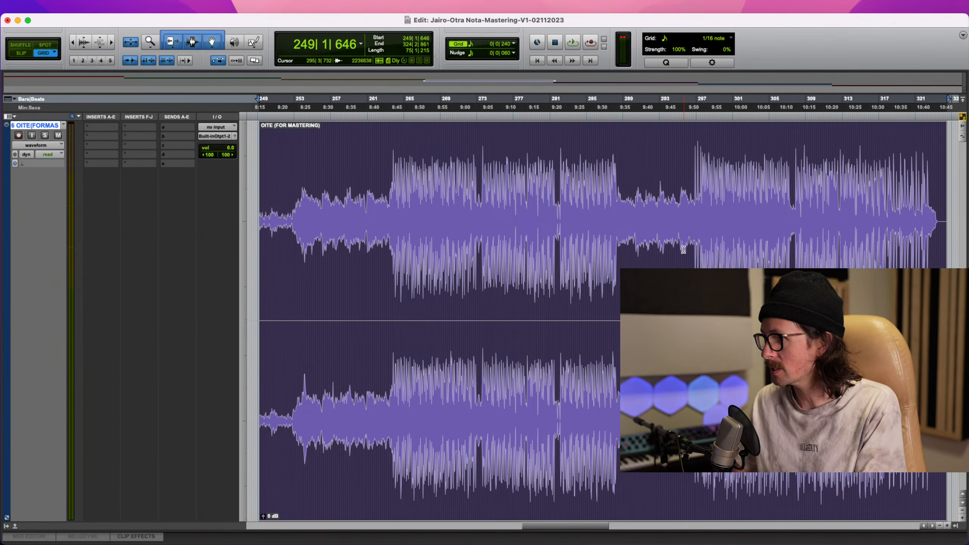
- Select the OITE section from 296|3|240 to 307|2|240 and audition it, stopping playback at the end
{"action": "left_click_drag", "start_coordinate": [692, 190], "coordinate": [790, 200]}
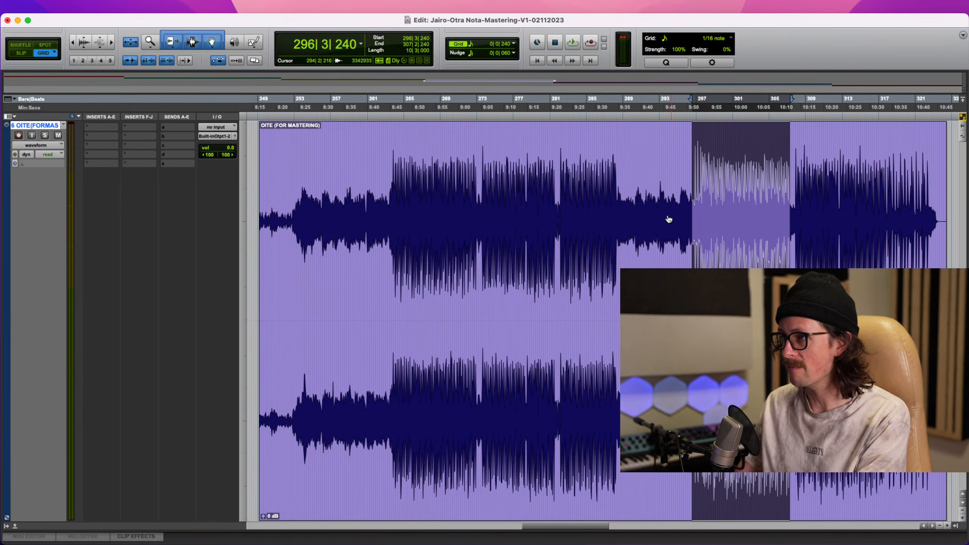
{"action": "key", "text": "super+Tab"}
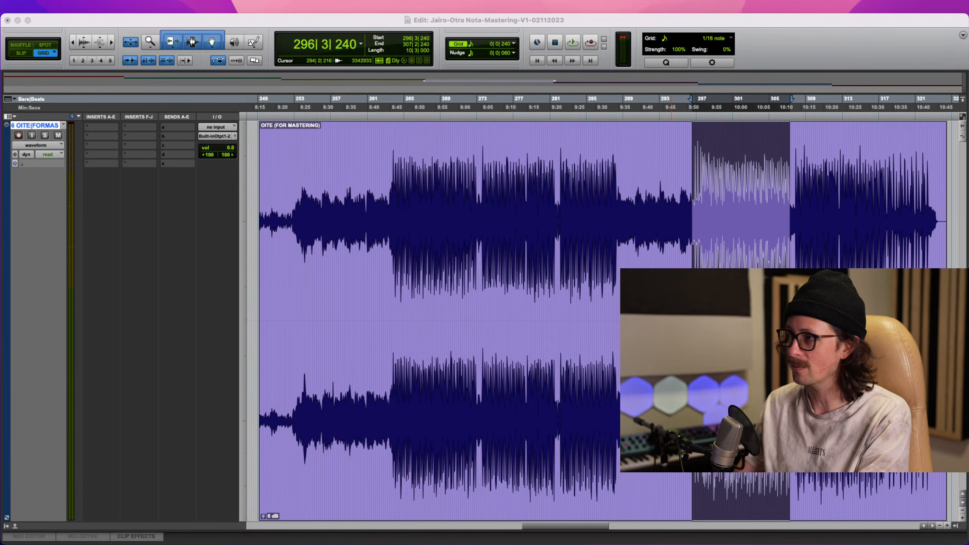
{"action": "key", "text": "super+Tab"}
{"action": "key", "text": "space"}
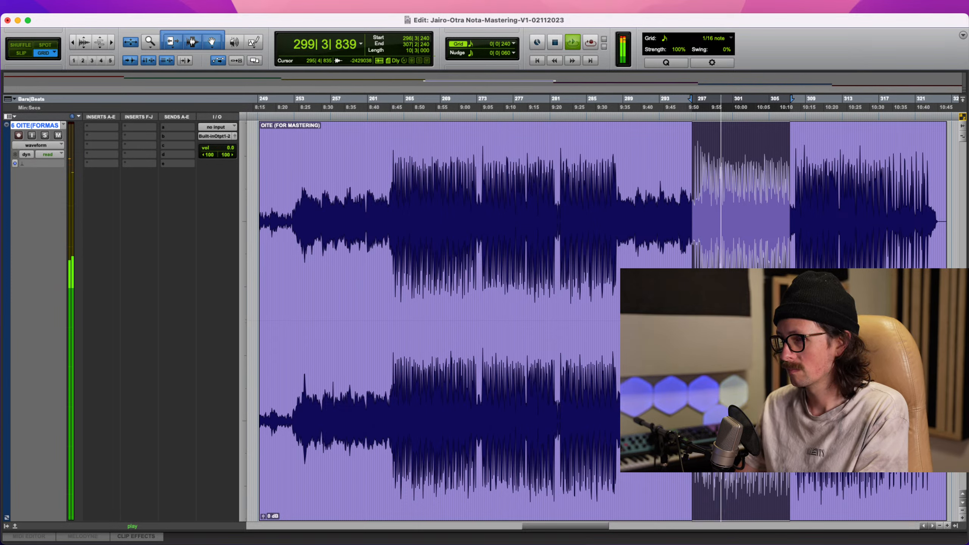
{"action": "key", "text": "space"}
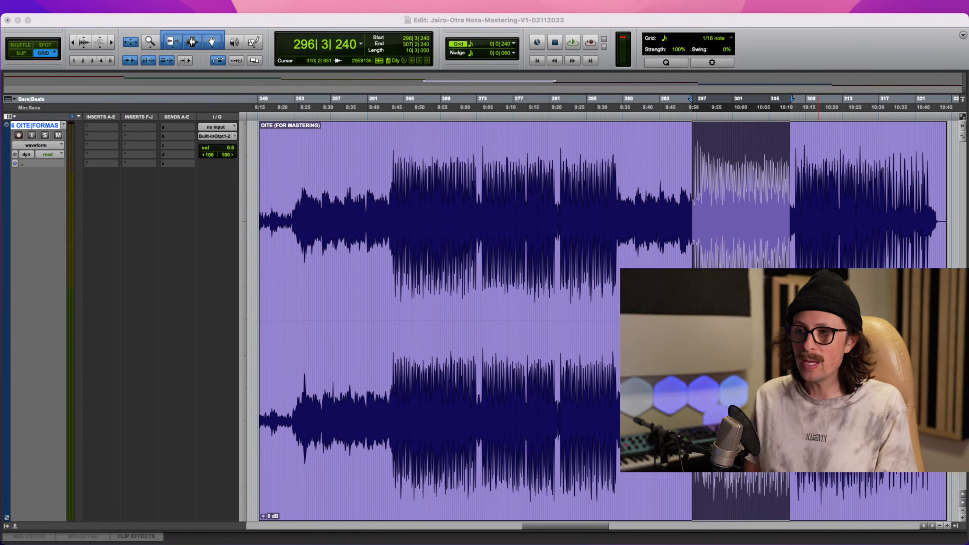
- Reselect the OITE section from 297|2|720 to 307|2|480 and start playing it
{"action": "left_click", "coordinate": [836, 65]}
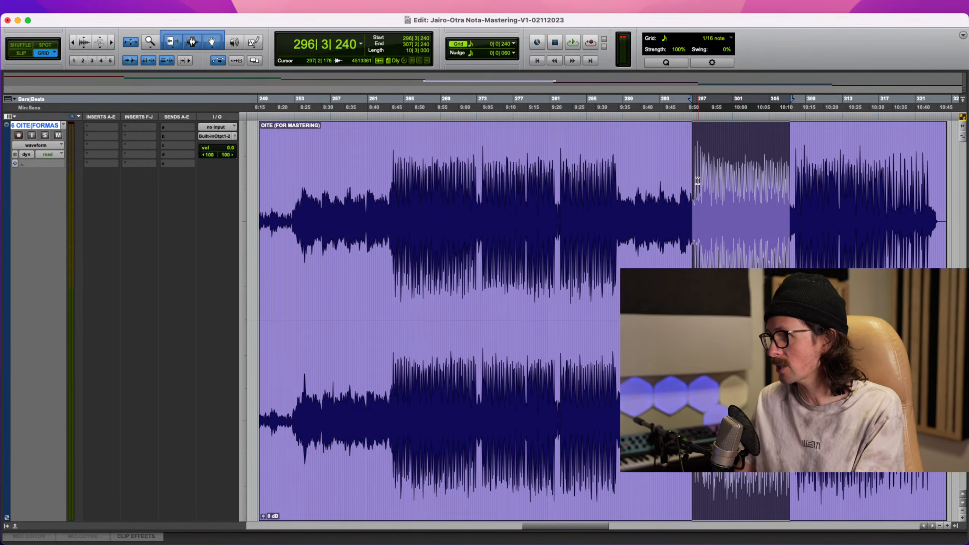
{"action": "left_click_drag", "start_coordinate": [700, 185], "coordinate": [791, 185]}
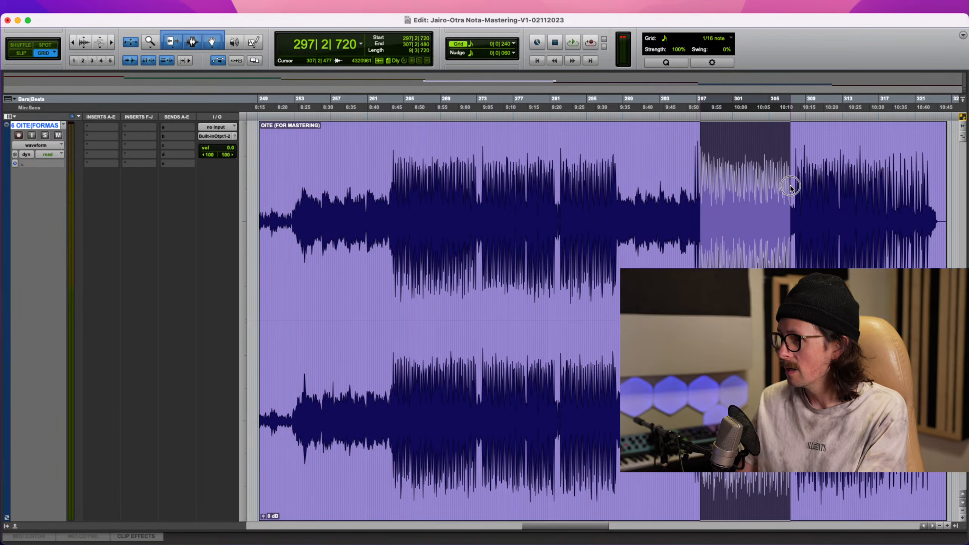
{"action": "key", "text": "super+Tab"}
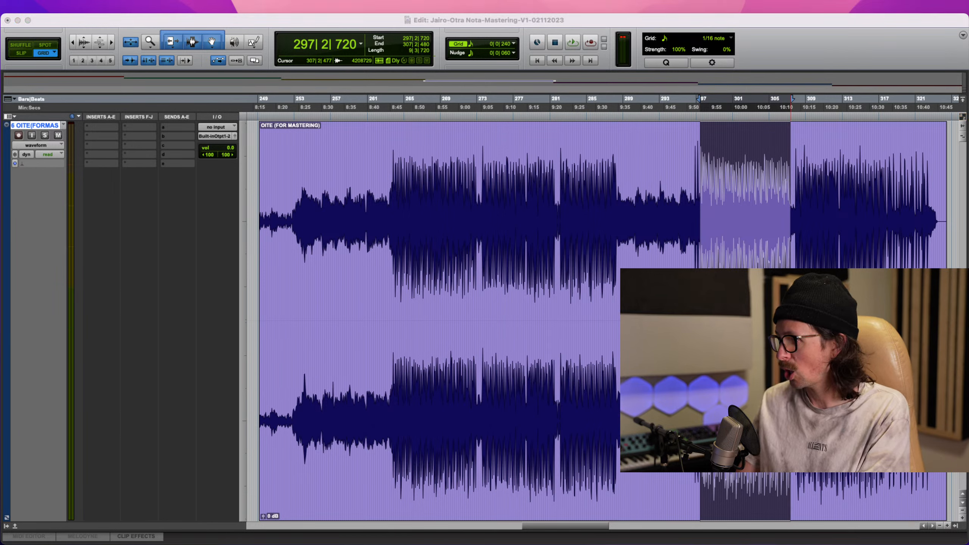
{"action": "key", "text": "super+Tab"}
{"action": "key", "text": "space"}
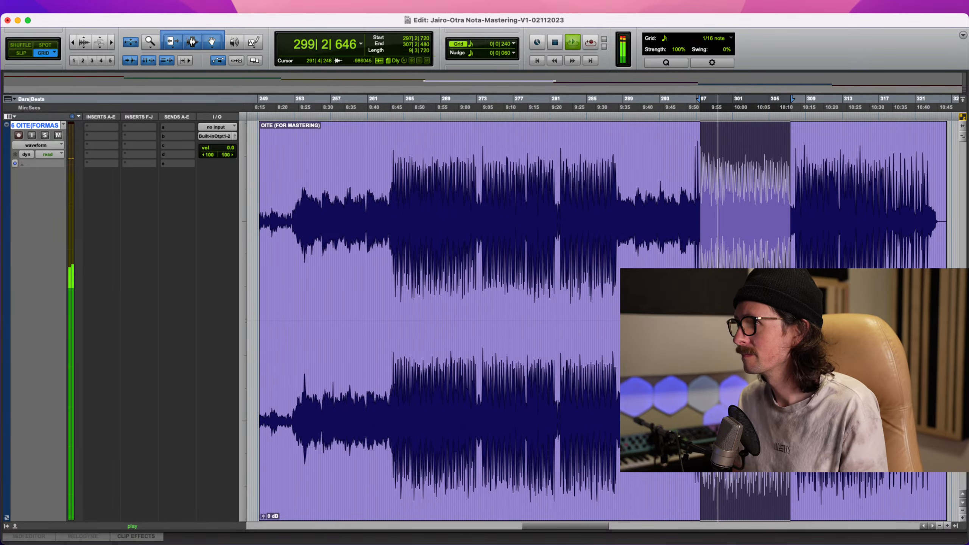
- Return from the OITE zoom to the full session view, show the Master 1 inserts during playback and stop
{"action": "scroll", "coordinate": [505, 331], "scroll_direction": "up", "scroll_amount": 7}
{"action": "scroll", "coordinate": [504, 332], "scroll_direction": "down", "scroll_amount": 5}
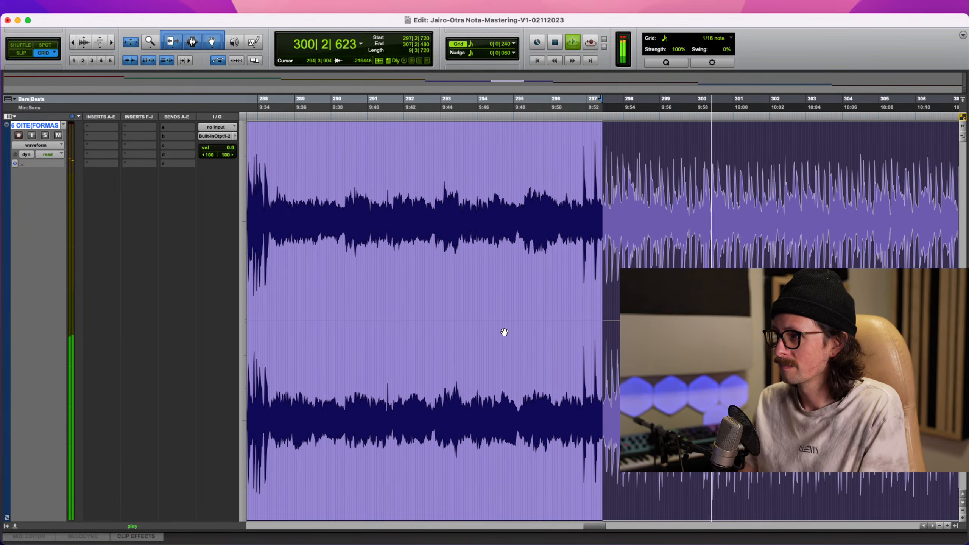
{"action": "scroll", "coordinate": [584, 269], "scroll_direction": "down", "scroll_amount": 3}
{"action": "scroll", "coordinate": [584, 269], "scroll_direction": "down", "scroll_amount": 1}
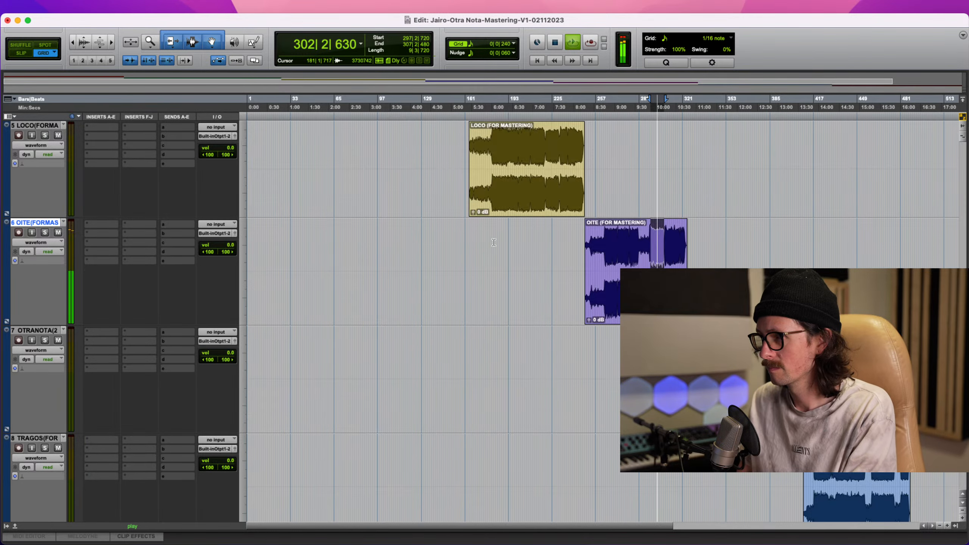
{"action": "scroll", "coordinate": [348, 173], "scroll_direction": "up", "scroll_amount": 10}
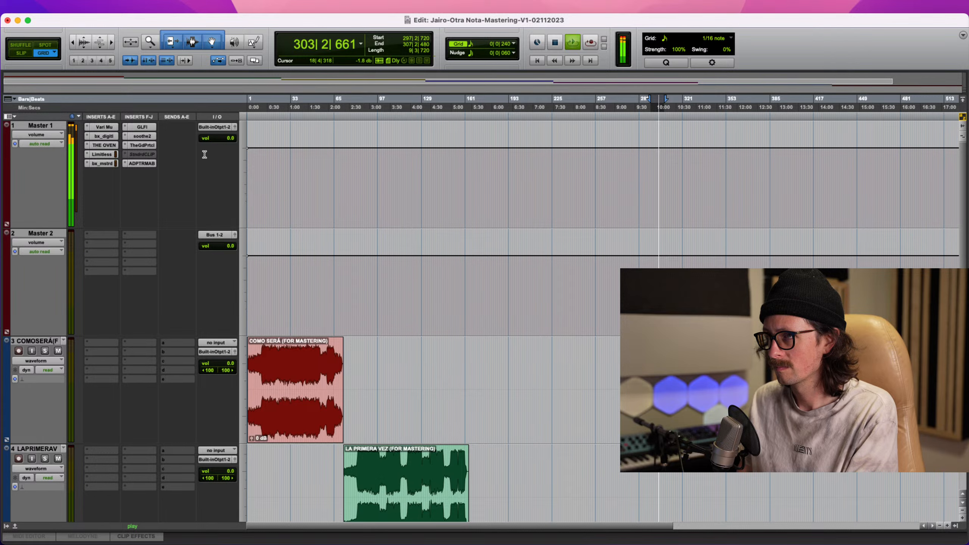
{"action": "key", "text": "space"}
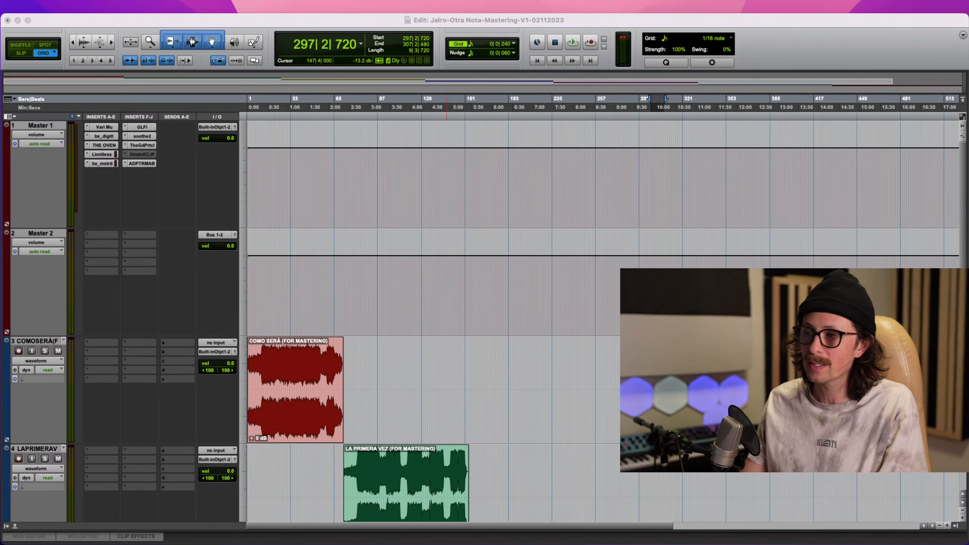
- Place the playback position at 346|4|480 in the OTRANOTA track's clip and start playback
{"action": "scroll", "coordinate": [457, 306], "scroll_direction": "down", "scroll_amount": 10}
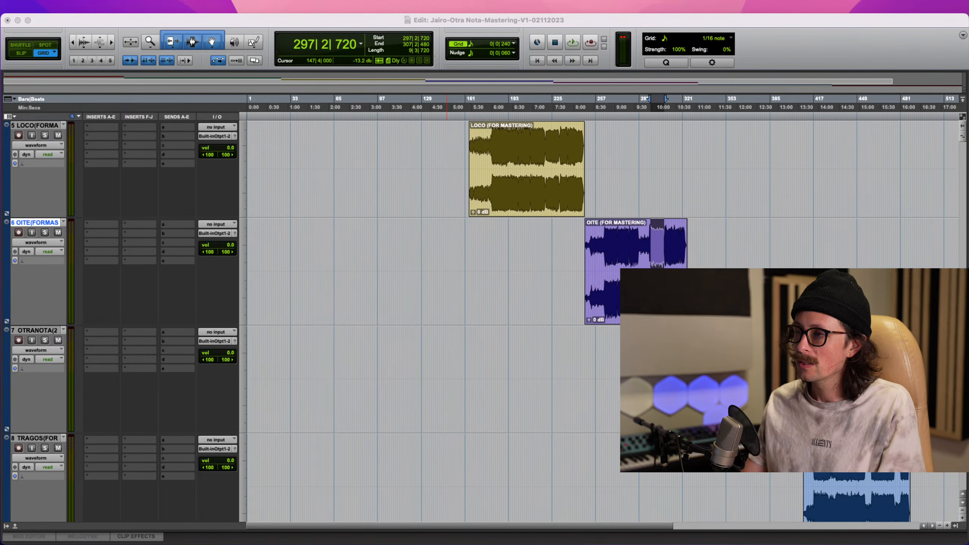
{"action": "scroll", "coordinate": [458, 306], "scroll_direction": "up", "scroll_amount": 3}
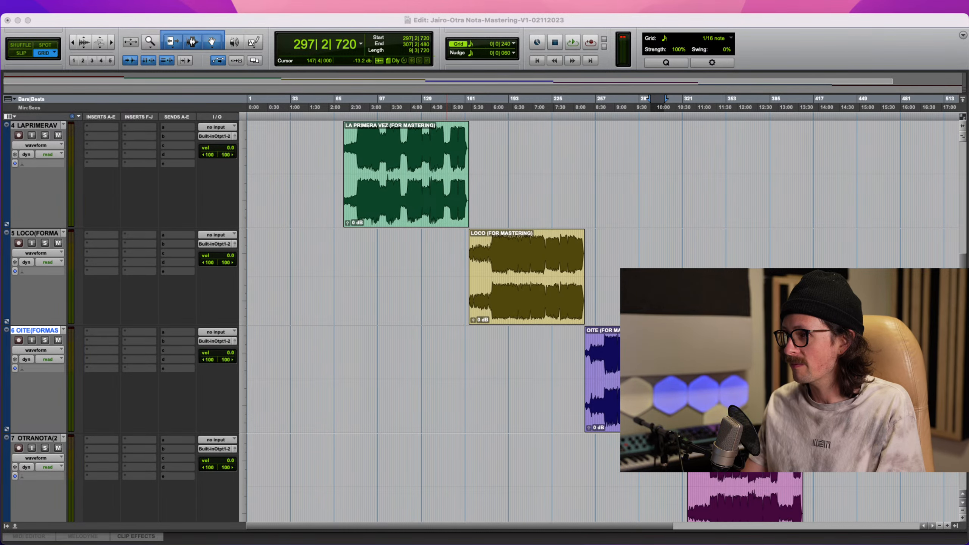
{"action": "left_click", "coordinate": [719, 460]}
{"action": "key", "text": "super+equal"}
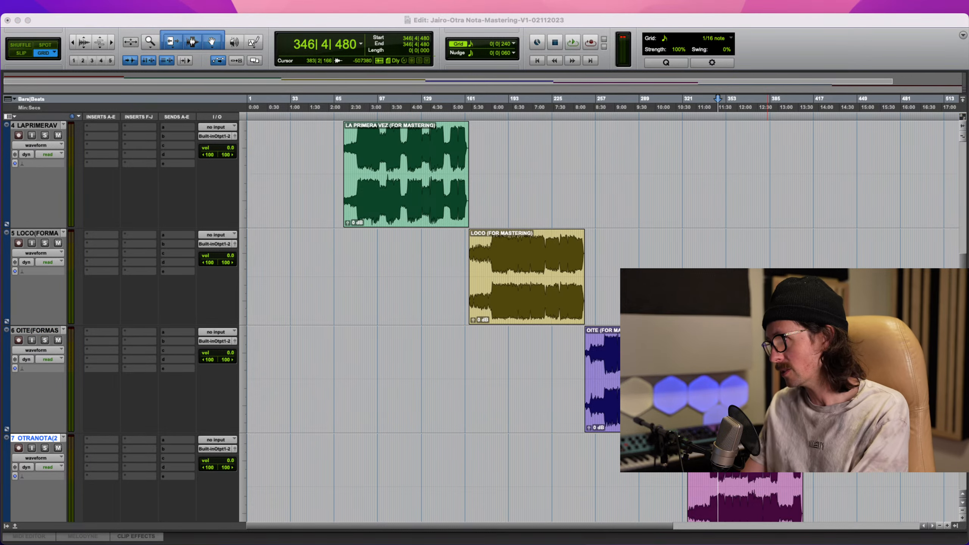
{"action": "key", "text": "super+equal"}
{"action": "key", "text": "space"}
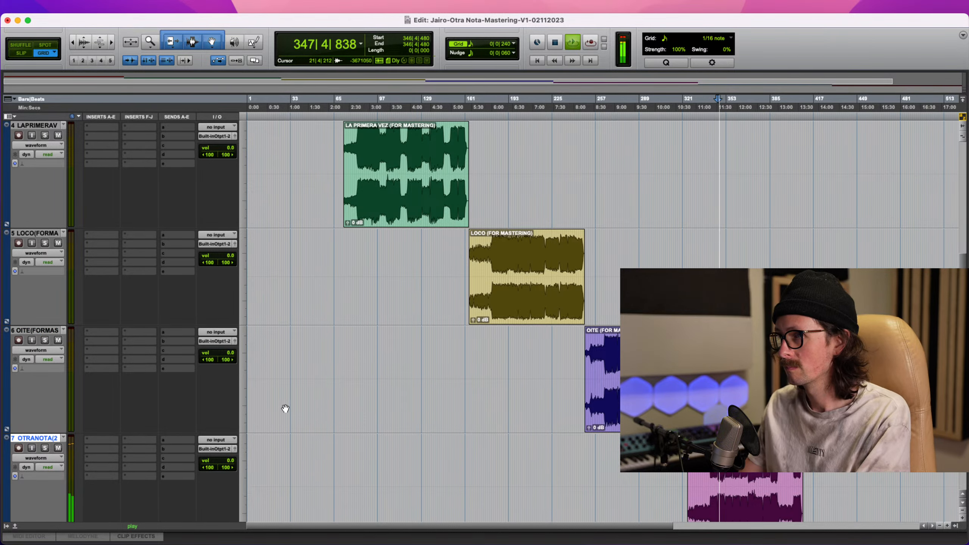
- Show the Master 1 inserts during the OTRA NOTA playback and stop it
{"action": "scroll", "coordinate": [425, 404], "scroll_direction": "up", "scroll_amount": 5}
{"action": "key", "text": "space"}
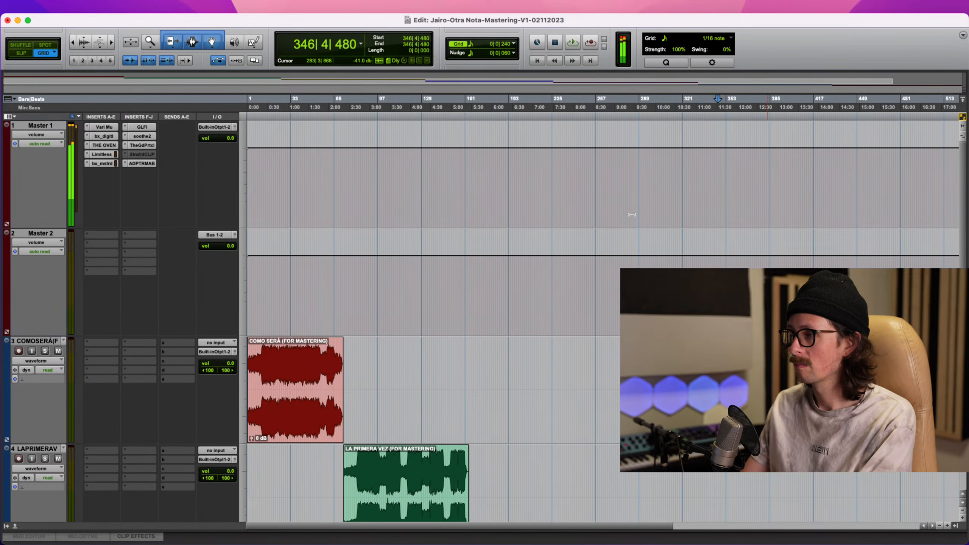
{"action": "key", "text": "super+equal"}
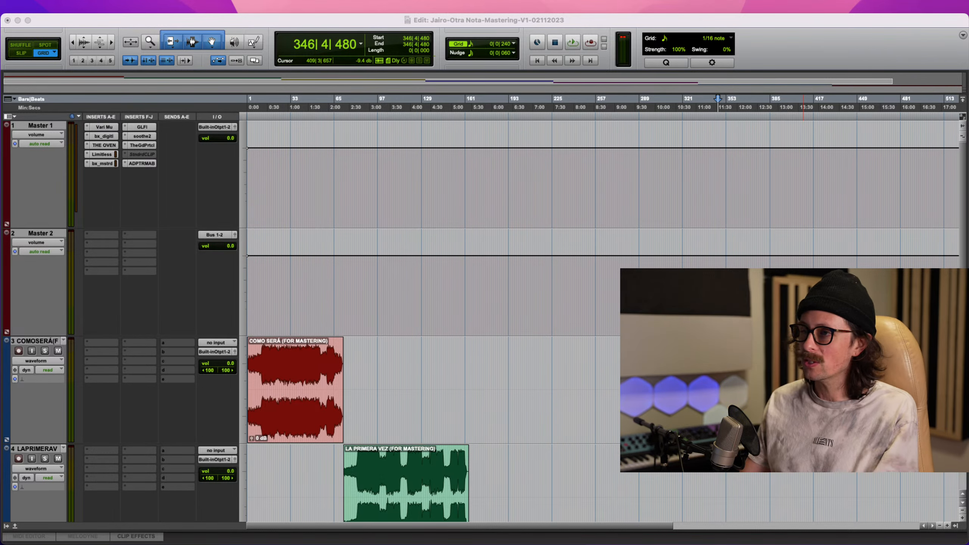
- Place the playback position at 13|3|480 in the COMO SERÁ clip and start playback
{"action": "left_click", "coordinate": [382, 492]}
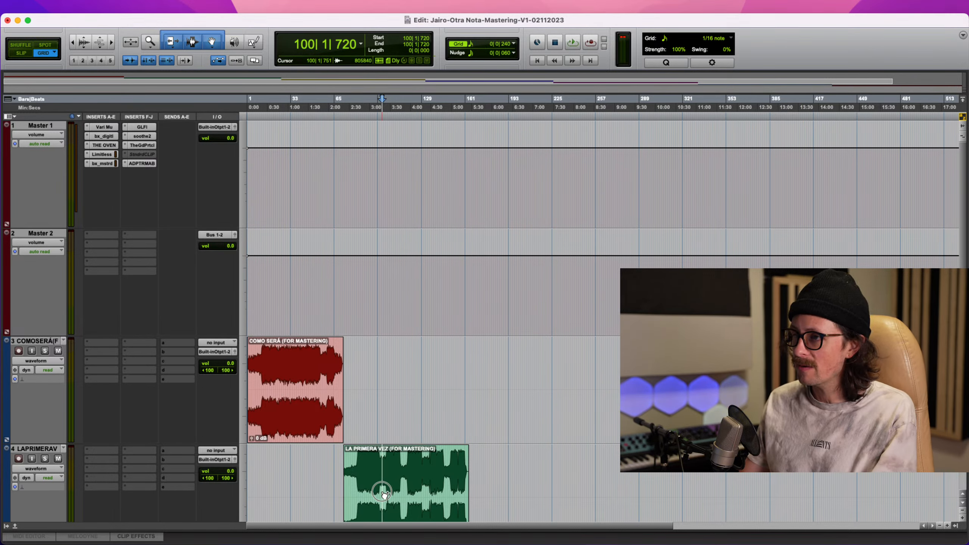
{"action": "left_click", "coordinate": [263, 368]}
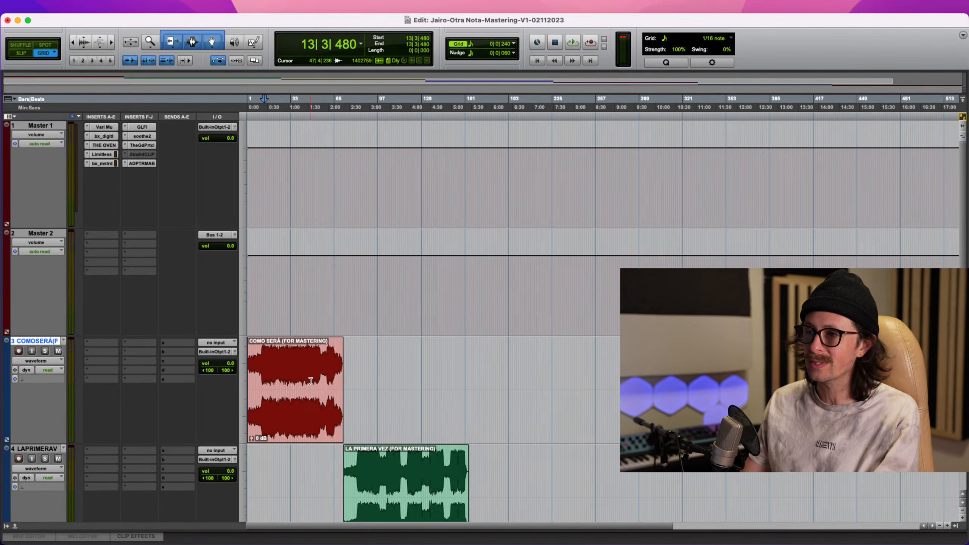
{"action": "scroll", "coordinate": [298, 381], "scroll_direction": "down", "scroll_amount": 5}
{"action": "scroll", "coordinate": [297, 401], "scroll_direction": "up", "scroll_amount": 5}
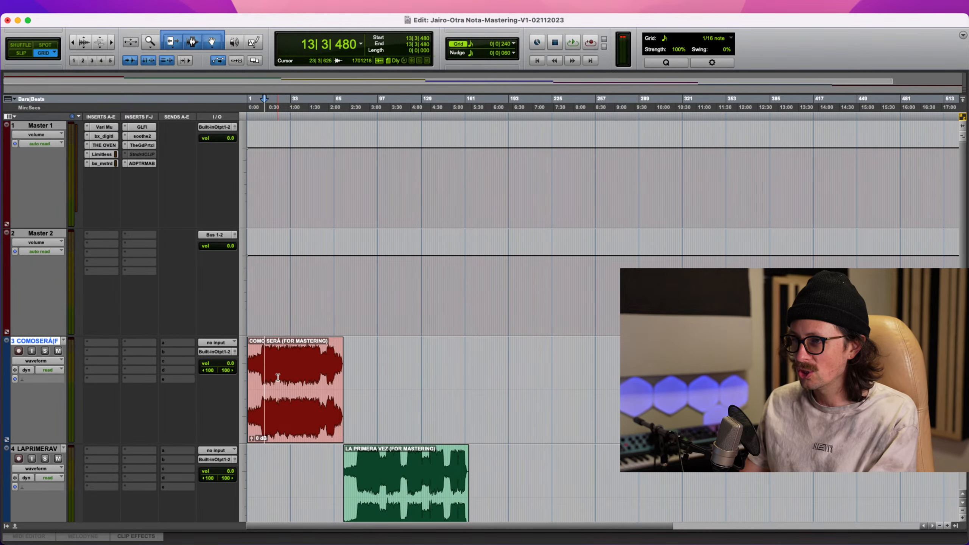
{"action": "key", "text": "super+Tab"}
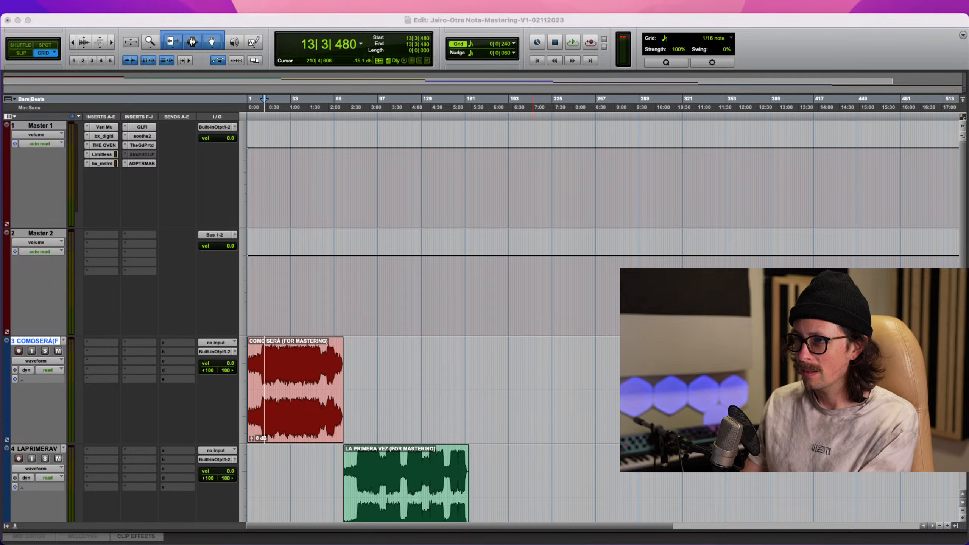
{"action": "left_click", "coordinate": [783, 119]}
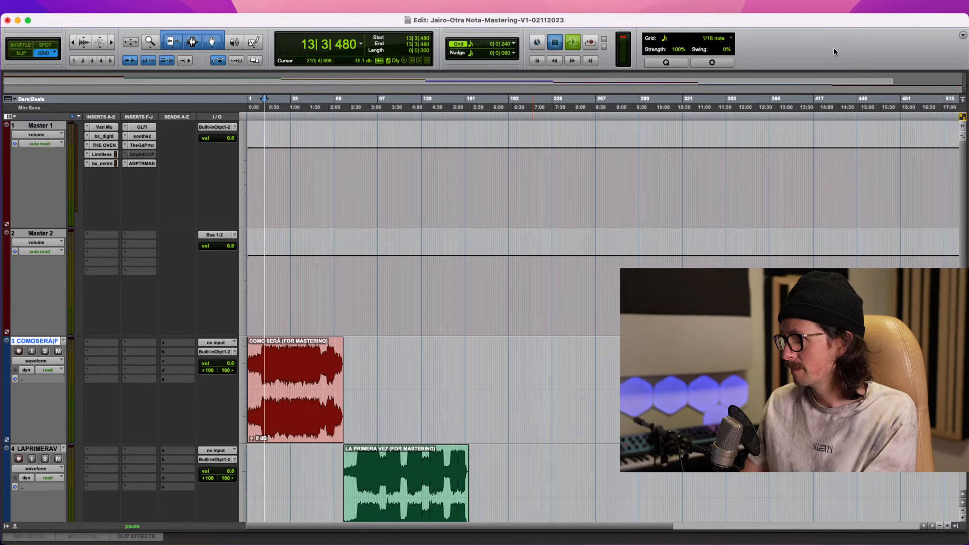
{"action": "key", "text": "space"}
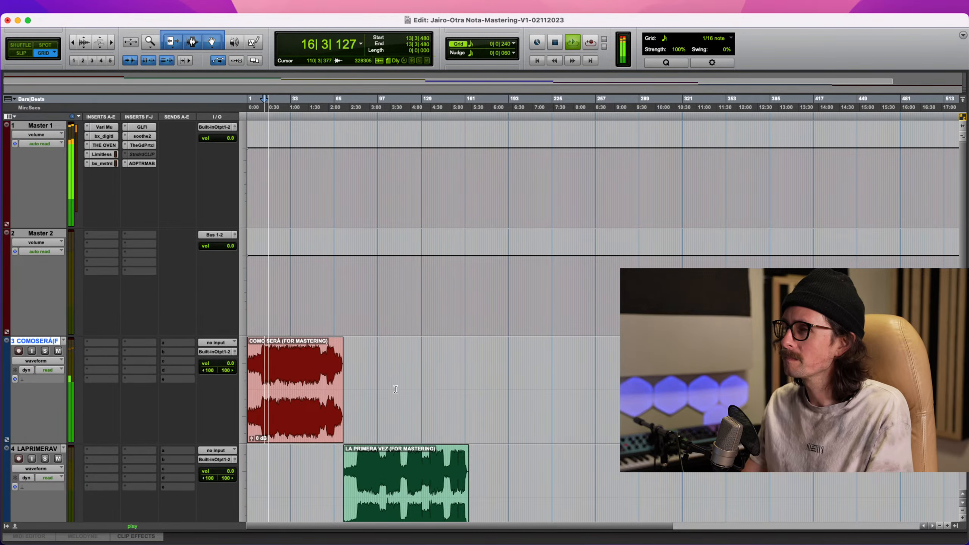
- Bypass the GLFi, soothe2, TheGdPrtcl, bx_mstrd, Limitless, THE OVEN, bx_digitl and Vari Mu inserts on Master 1, leaving ADPTRMAB active
{"action": "left_click", "coordinate": [142, 145], "text": "super"}
{"action": "left_click", "coordinate": [142, 136], "text": "super"}
{"action": "left_click", "coordinate": [142, 127], "text": "super"}
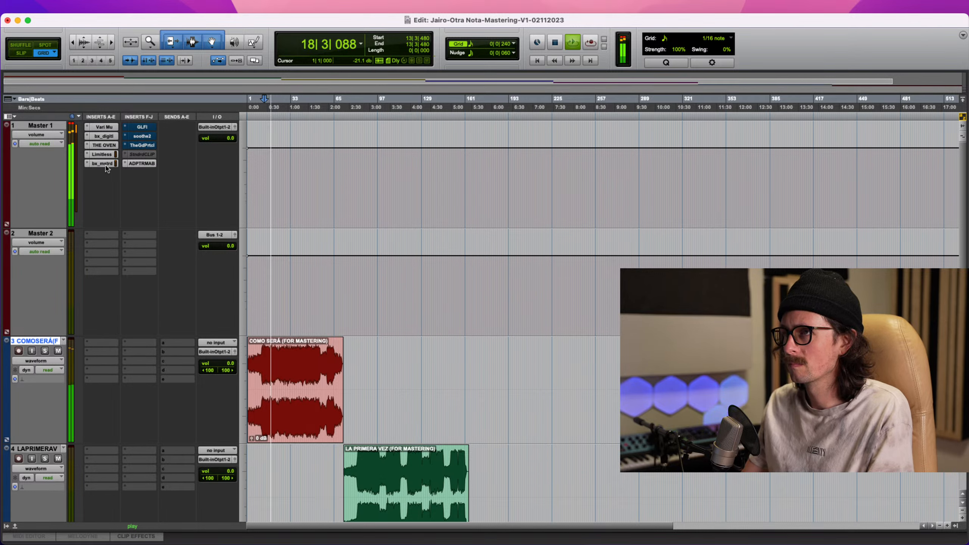
{"action": "left_click", "coordinate": [104, 163], "text": "super"}
{"action": "left_click", "coordinate": [104, 154], "text": "super"}
{"action": "left_click", "coordinate": [103, 146], "text": "super"}
{"action": "left_click", "coordinate": [104, 136], "text": "super"}
{"action": "left_click", "coordinate": [103, 127], "text": "super"}
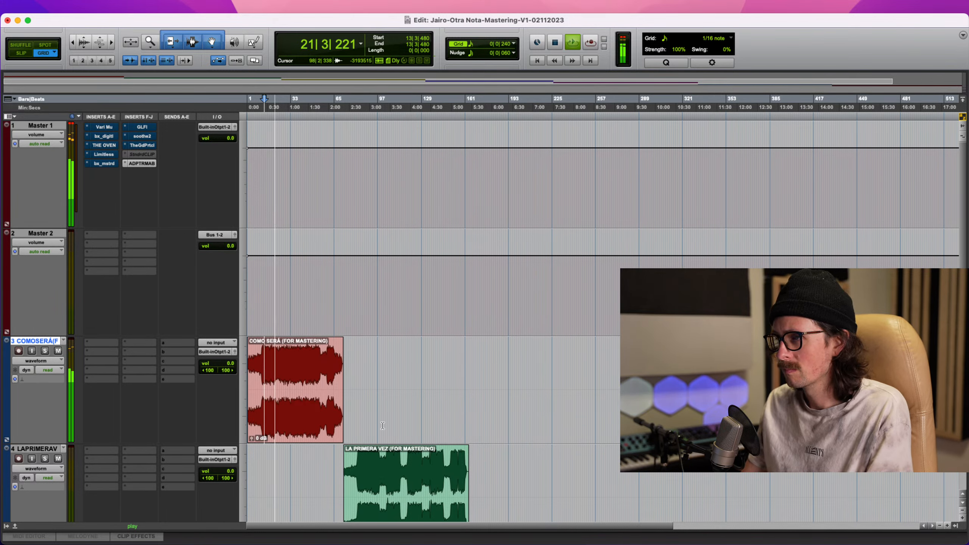
- Audition LA PRIMERA VEZ from 85|3|720 and LOCO from 182|2|240 without the mastering chain
{"action": "left_click", "coordinate": [361, 458]}
{"action": "key", "text": "space"}
{"action": "key", "text": "space"}
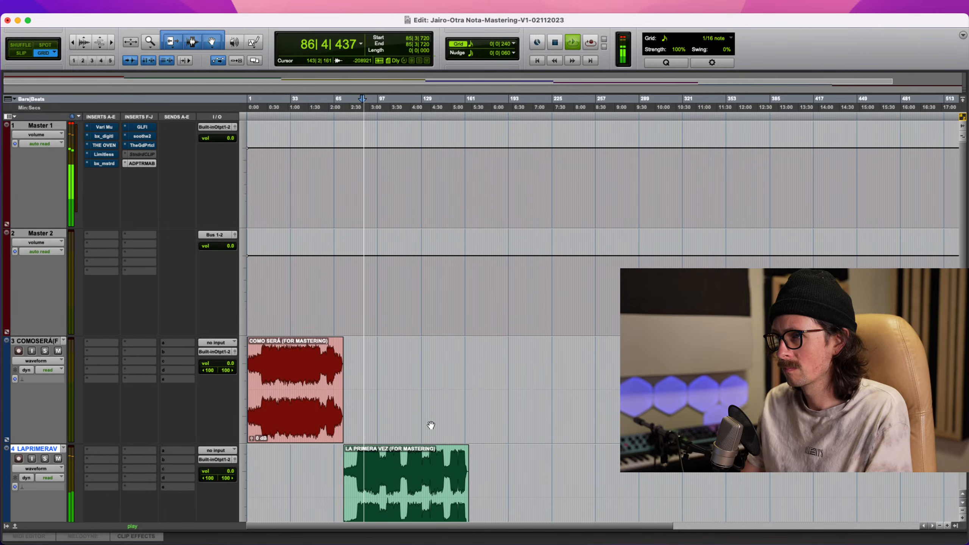
{"action": "scroll", "coordinate": [460, 314], "scroll_direction": "down", "scroll_amount": 8}
{"action": "scroll", "coordinate": [473, 313], "scroll_direction": "up", "scroll_amount": 6}
{"action": "scroll", "coordinate": [473, 313], "scroll_direction": "down", "scroll_amount": 2}
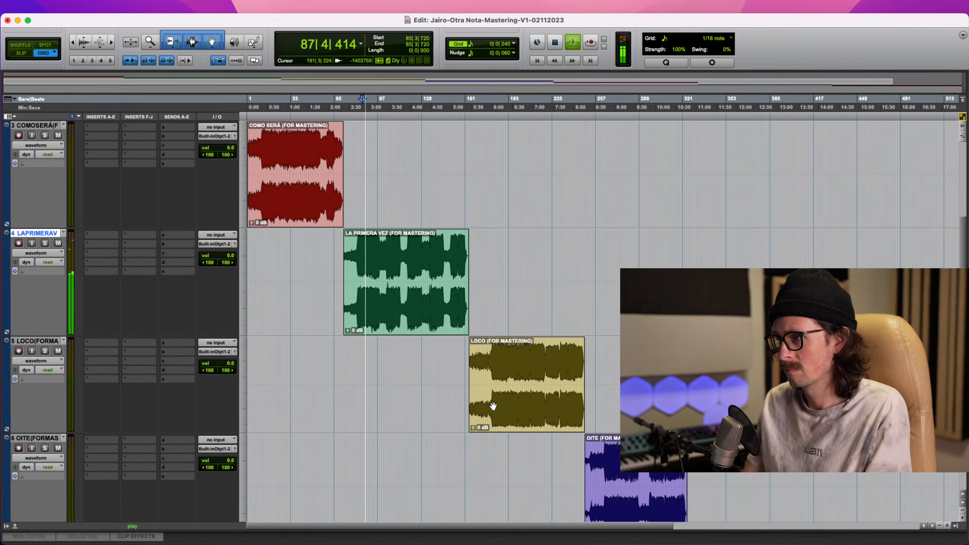
{"action": "left_click", "coordinate": [493, 355]}
- Continue the unprocessed playback in the OITE clip from 264|4|000
{"action": "scroll", "coordinate": [559, 399], "scroll_direction": "down", "scroll_amount": 5}
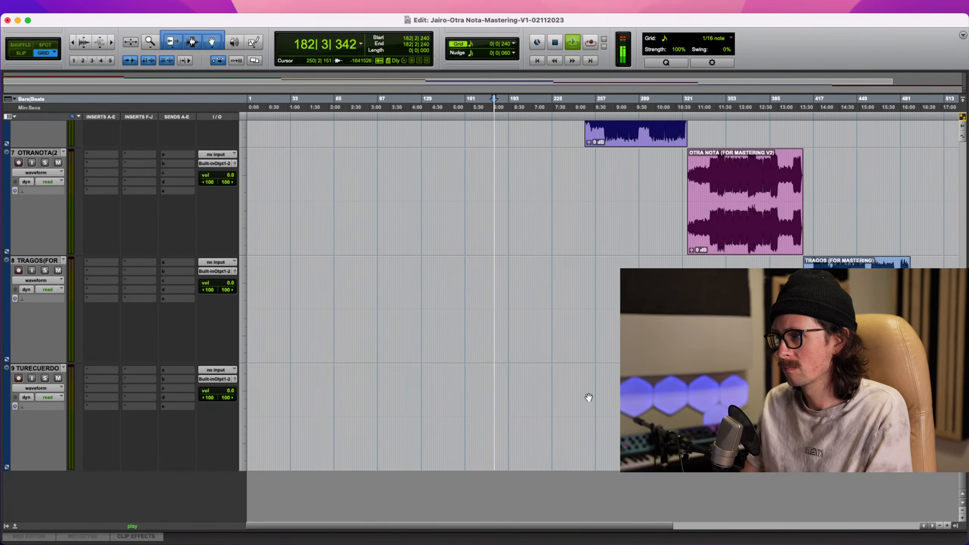
{"action": "scroll", "coordinate": [588, 396], "scroll_direction": "up", "scroll_amount": 2}
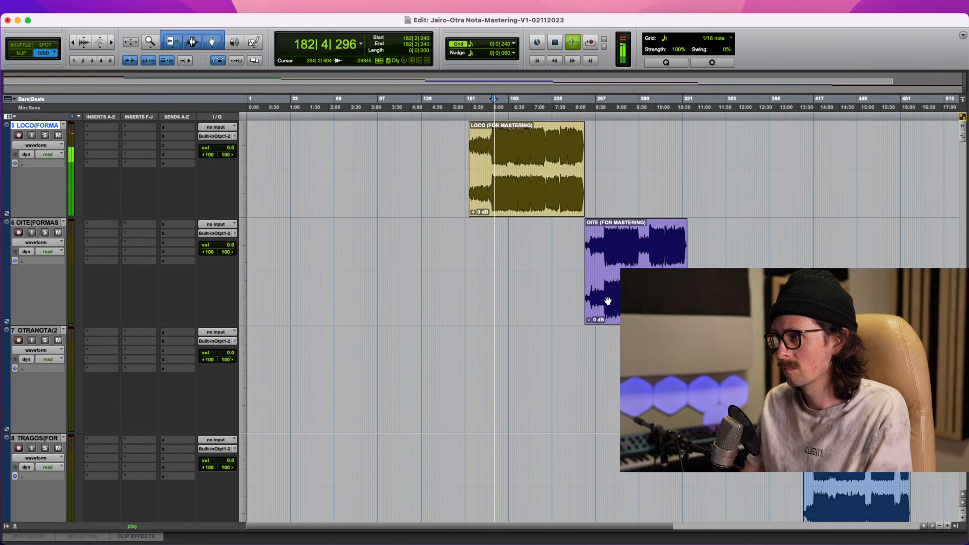
{"action": "left_click", "coordinate": [606, 243]}
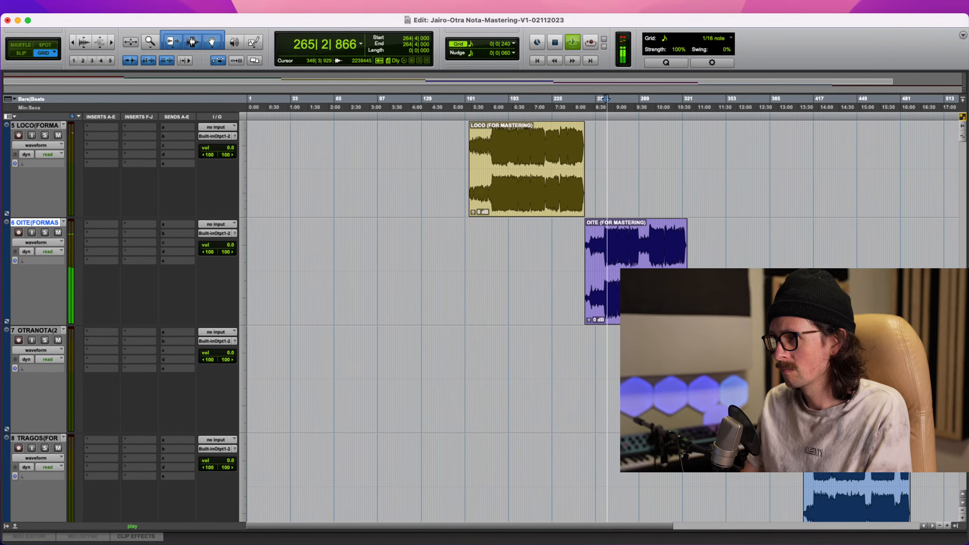
- Stop the OITE playback and audition the TRAGOS track from 417|4|480
{"action": "scroll", "coordinate": [606, 242], "scroll_direction": "down", "scroll_amount": 3}
{"action": "key", "text": "space"}
{"action": "left_click", "coordinate": [814, 328]}
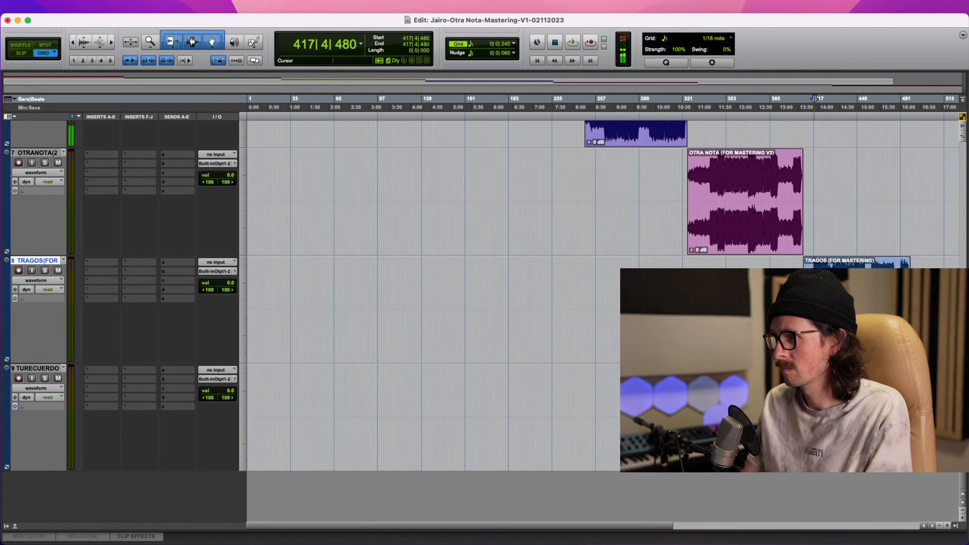
{"action": "key", "text": "space"}
{"action": "scroll", "coordinate": [857, 346], "scroll_direction": "right", "scroll_amount": 4}
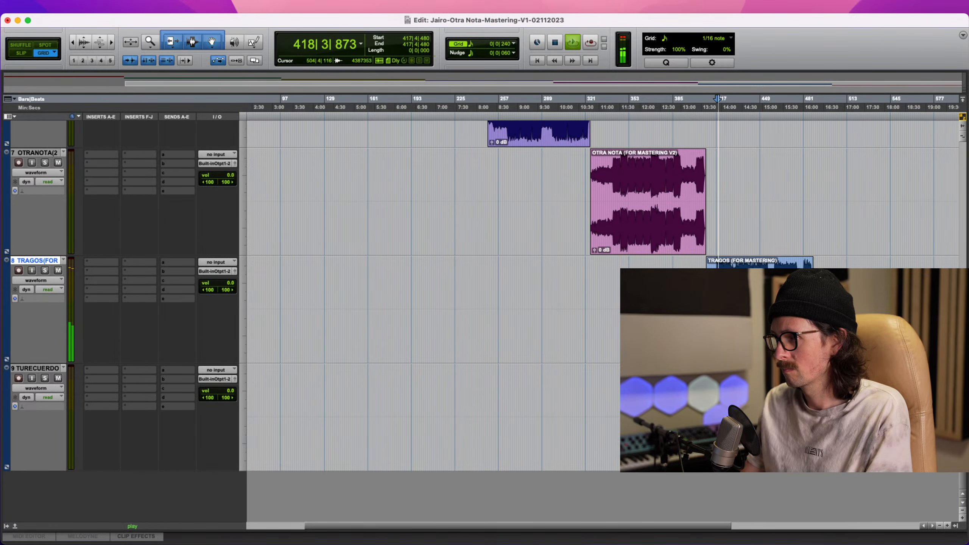
- Audition the TURECUERDO track from 505|1|480 and stop playback
{"action": "key", "text": "space"}
{"action": "left_click", "coordinate": [836, 416]}
{"action": "key", "text": "space"}
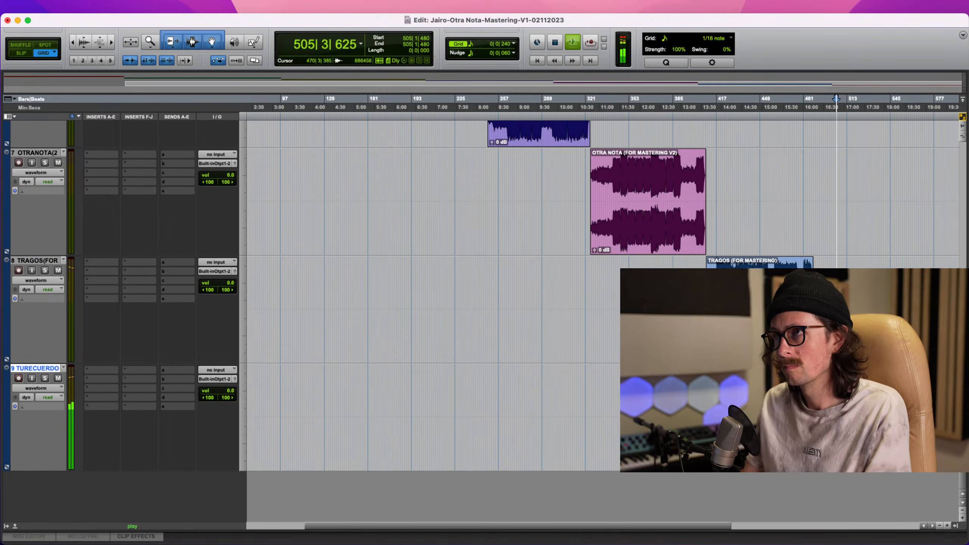
{"action": "key", "text": "space"}
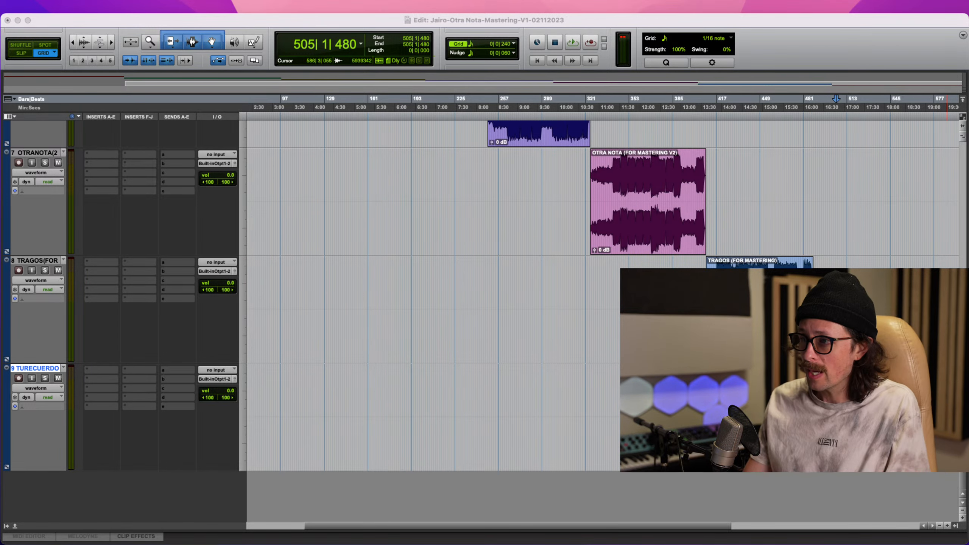
- Place the playback position at 265|3|000 in the OITE clip, audition it and stop
{"action": "left_click", "coordinate": [547, 380]}
{"action": "scroll", "coordinate": [546, 380], "scroll_direction": "up", "scroll_amount": 5}
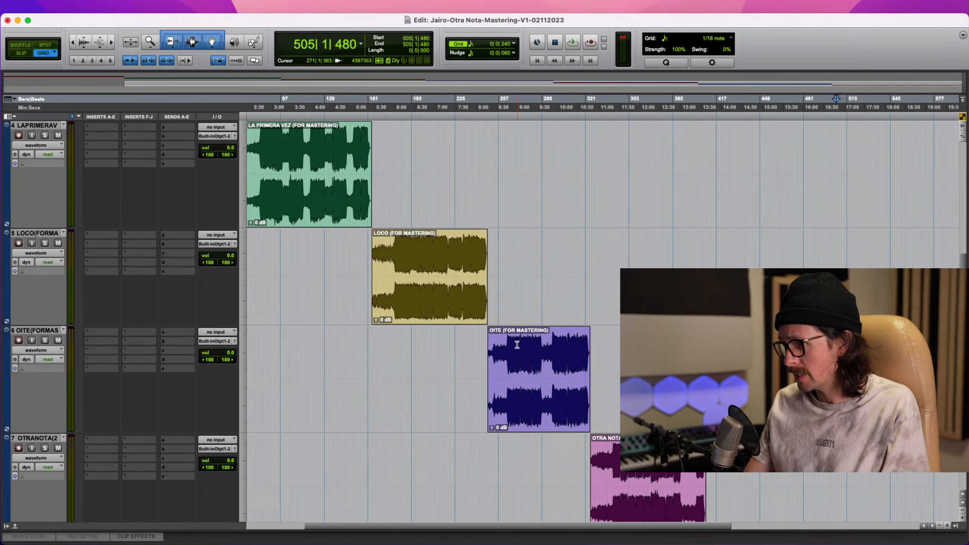
{"action": "left_click", "coordinate": [511, 357]}
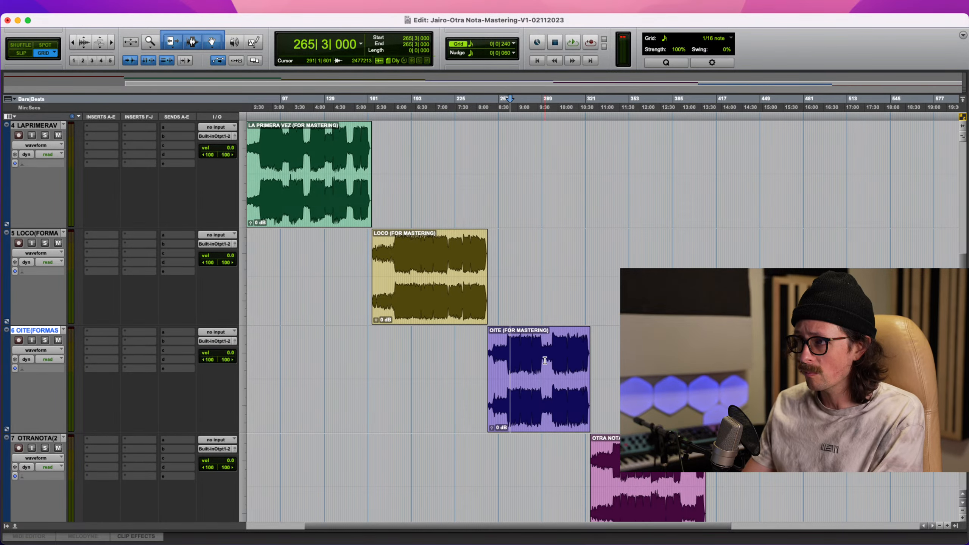
{"action": "key", "text": "space"}
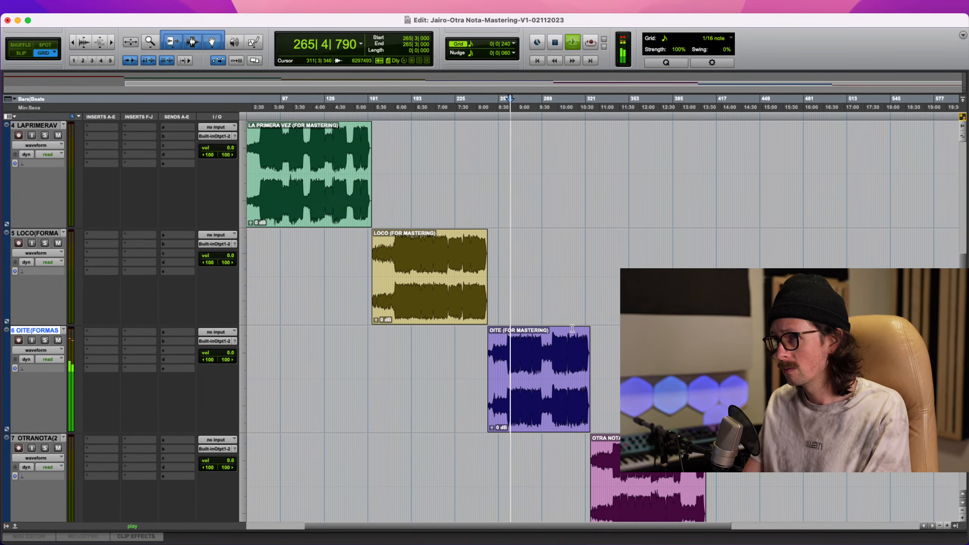
{"action": "key", "text": "space"}
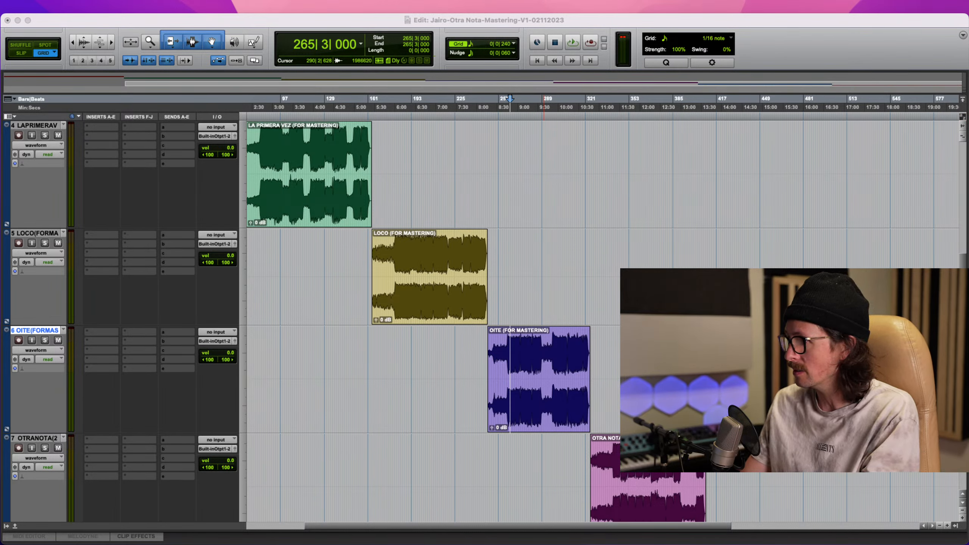
- Raise the OITE track's volume to +6.0 dB during playback from 265|3|000, then stop
{"action": "key", "text": "space"}
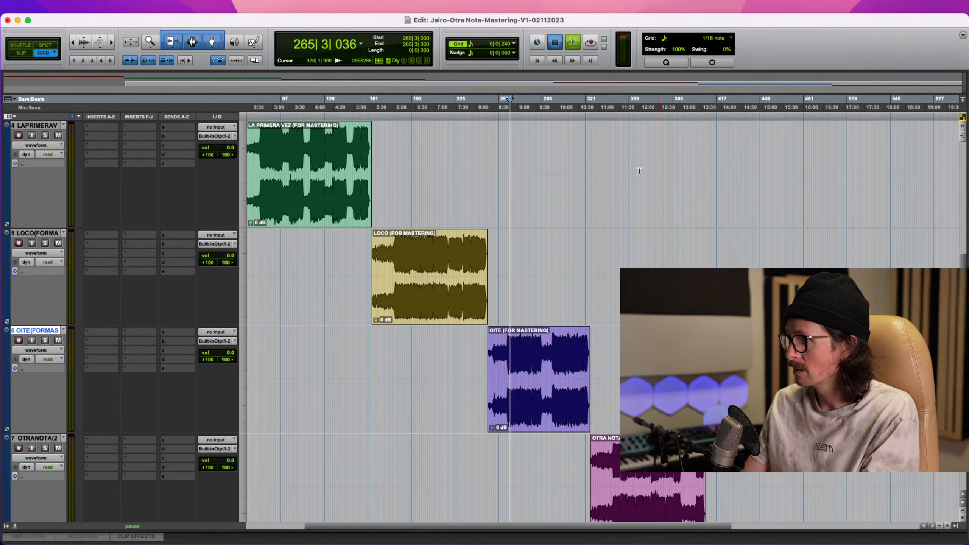
{"action": "left_click_drag", "start_coordinate": [226, 353], "coordinate": [226, 346]}
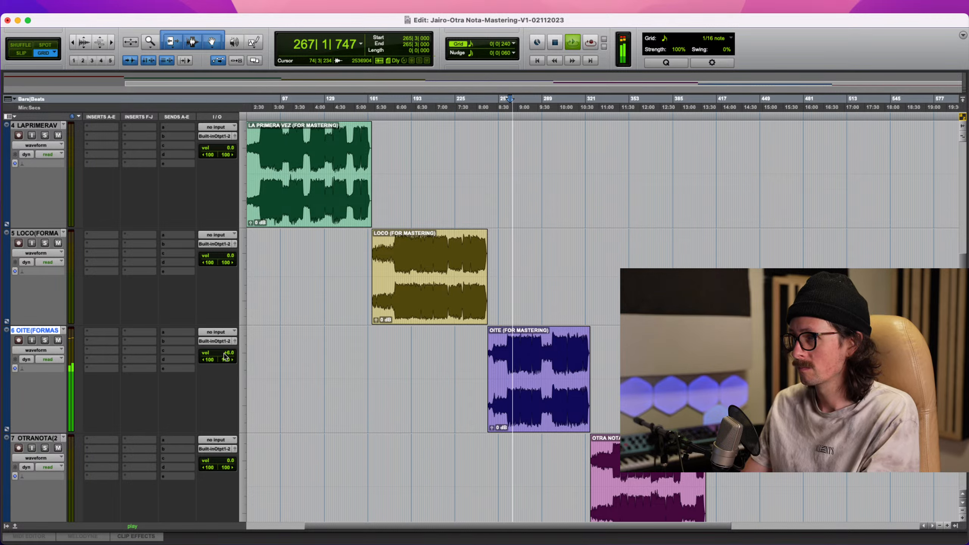
{"action": "key", "text": "space"}
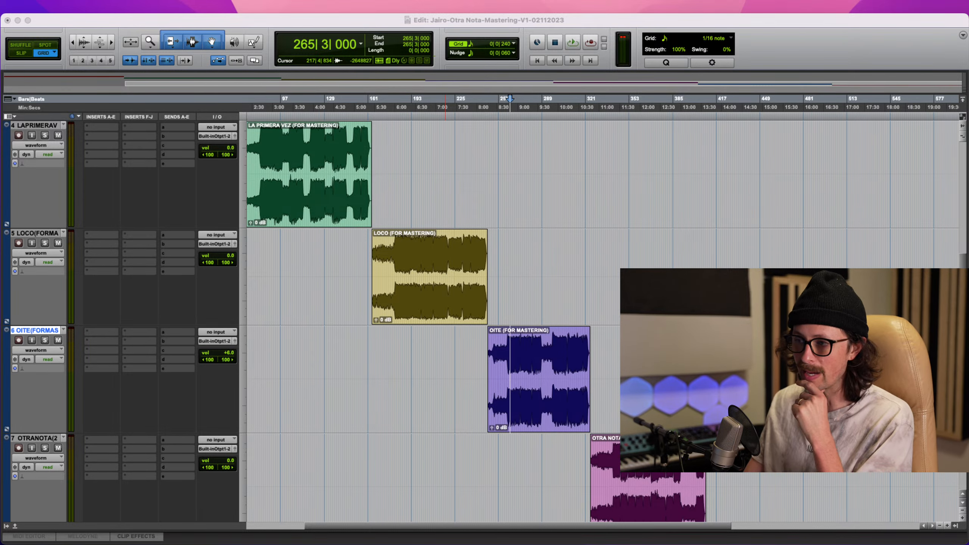
- Select the section of the TRAGOS clip from 438|2|000 to 449|4|240
{"action": "left_click", "coordinate": [418, 473]}
{"action": "scroll", "coordinate": [517, 474], "scroll_direction": "down", "scroll_amount": 10}
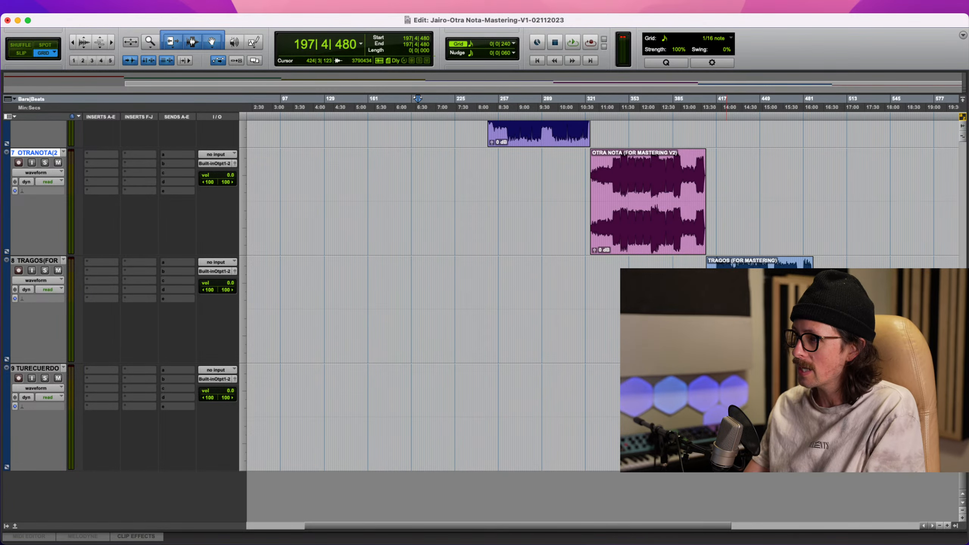
{"action": "left_click", "coordinate": [722, 266]}
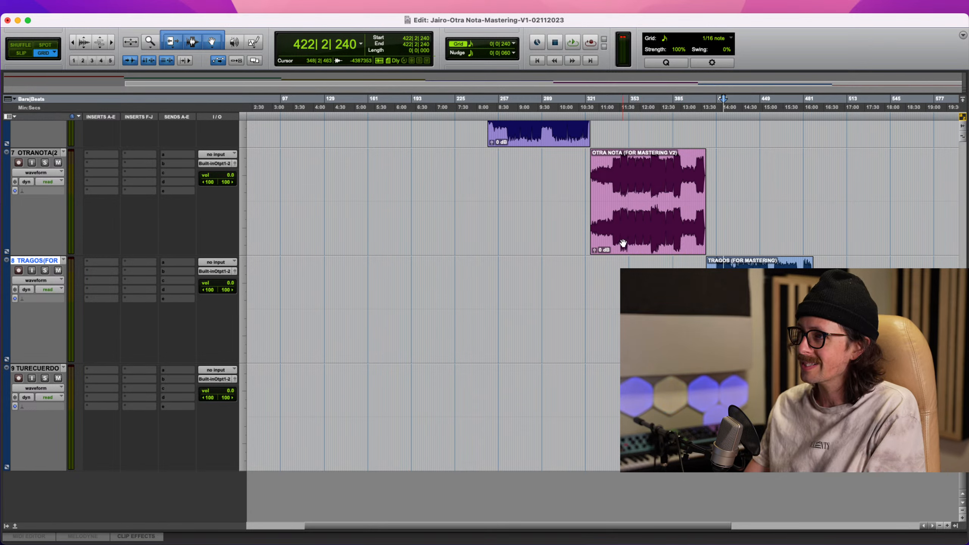
{"action": "left_click", "coordinate": [620, 214]}
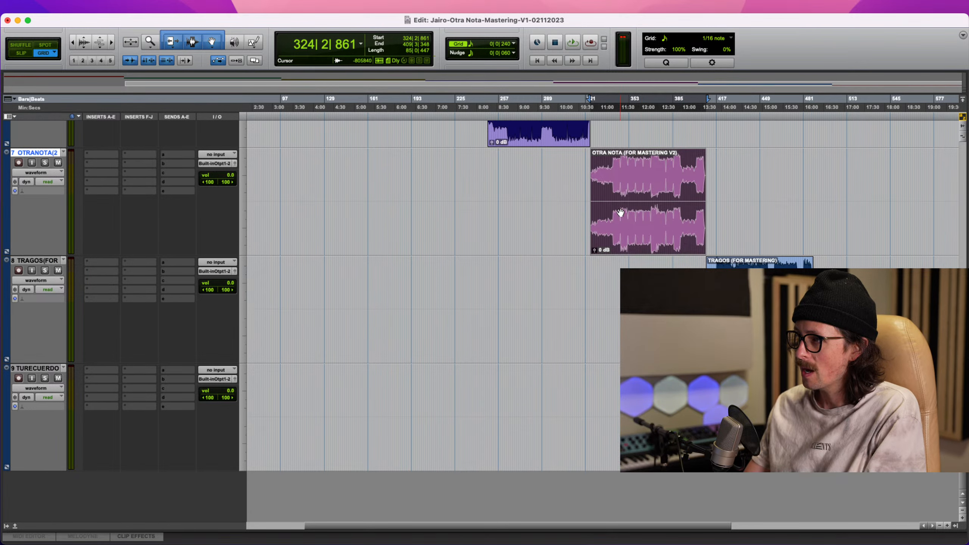
{"action": "left_click", "coordinate": [621, 173]}
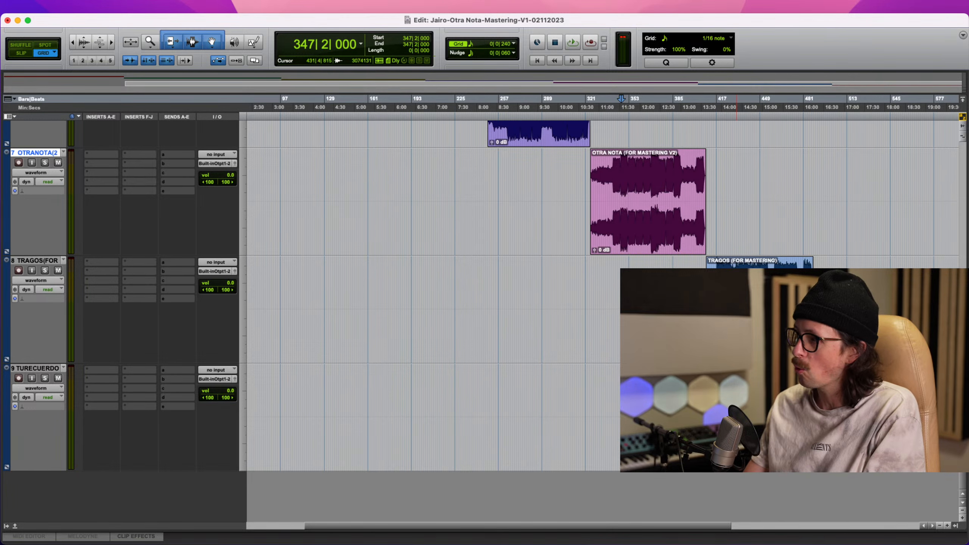
{"action": "left_click", "coordinate": [720, 287]}
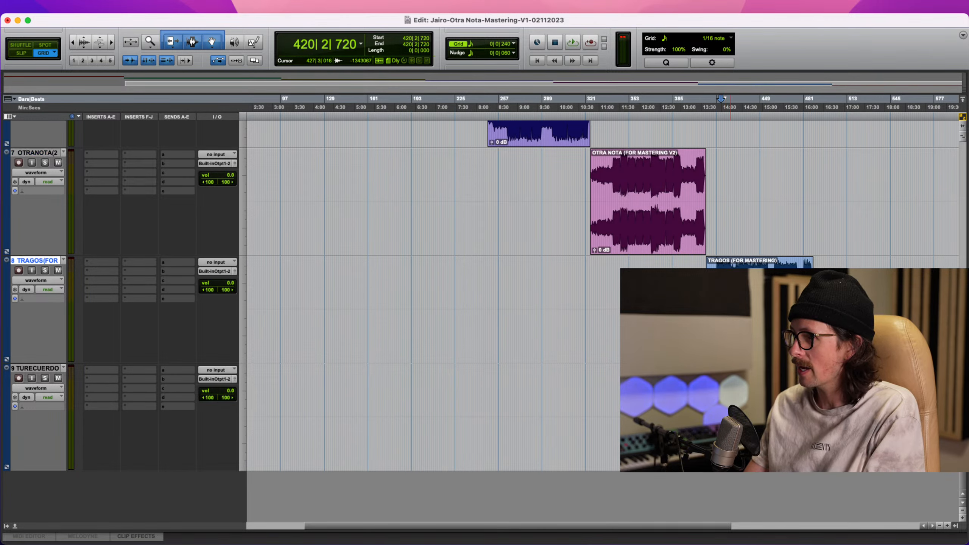
{"action": "left_click_drag", "start_coordinate": [745, 286], "coordinate": [761, 286]}
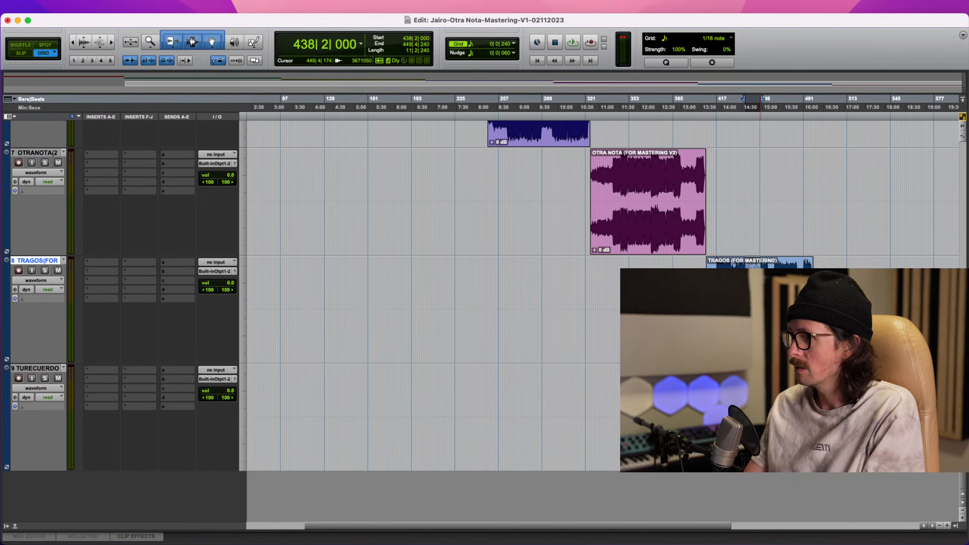
- Start playing the selected TRAGOS section and show the Master 1 inserts
{"action": "key", "text": "super+Tab"}
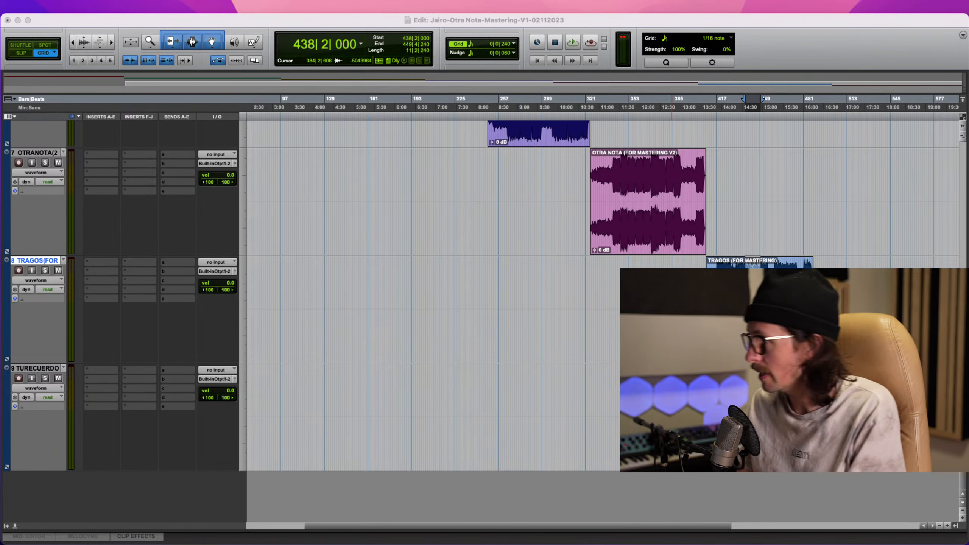
{"action": "left_click", "coordinate": [820, 84]}
{"action": "key", "text": "space"}
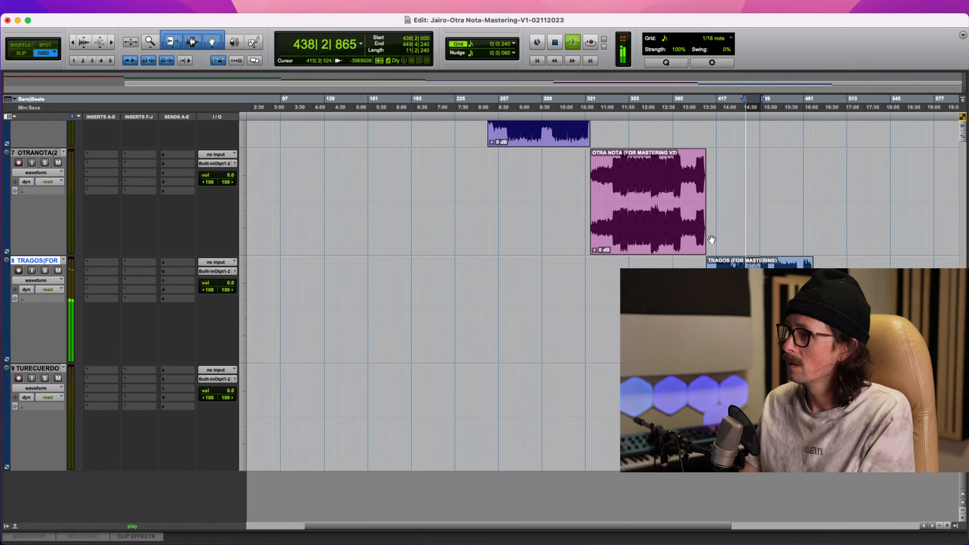
{"action": "scroll", "coordinate": [411, 318], "scroll_direction": "up", "scroll_amount": 10}
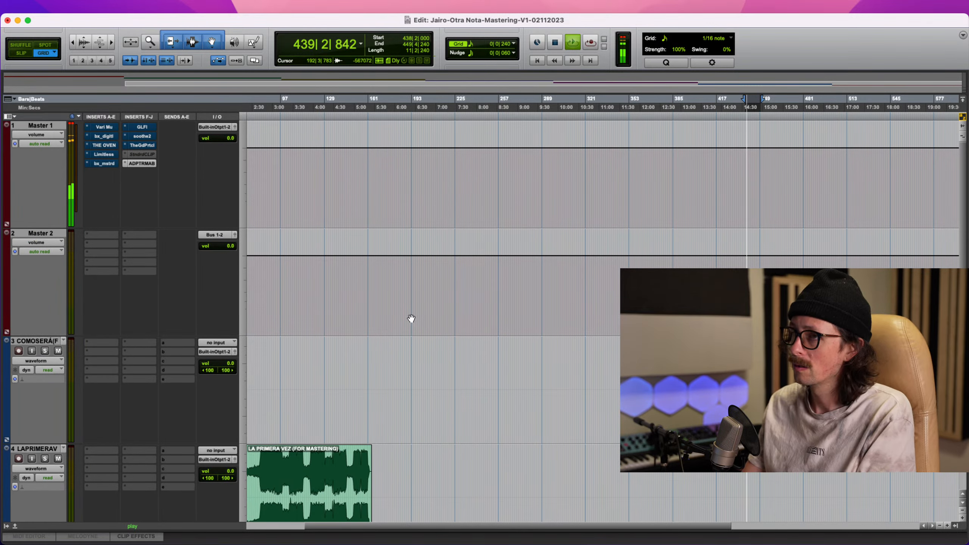
- Take Vari Mu, bx_digital, THE OVEN, Limitless and the bx mastering insert below them out of bypass on Master 1, one by one during playback
{"action": "left_click", "coordinate": [102, 128], "text": "super"}
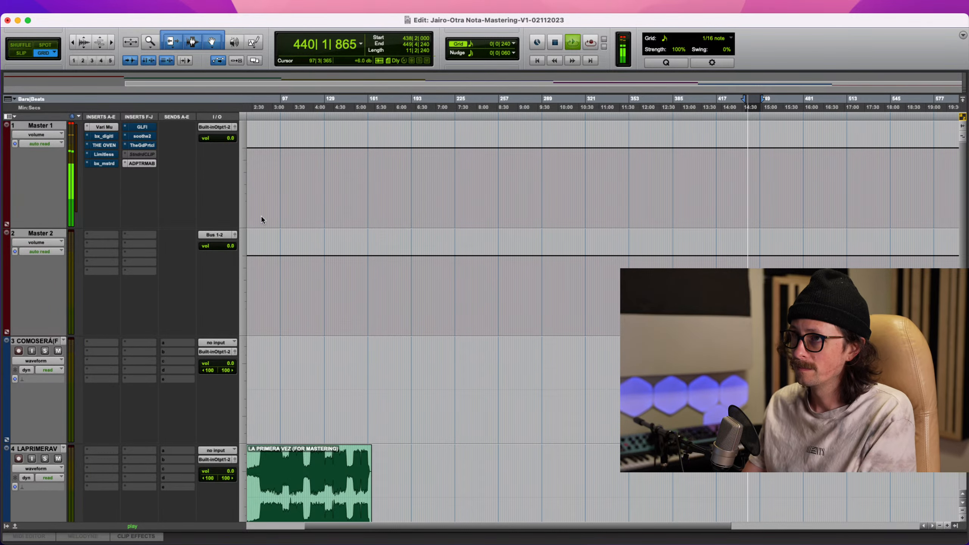
{"action": "left_click", "coordinate": [106, 136], "text": "super"}
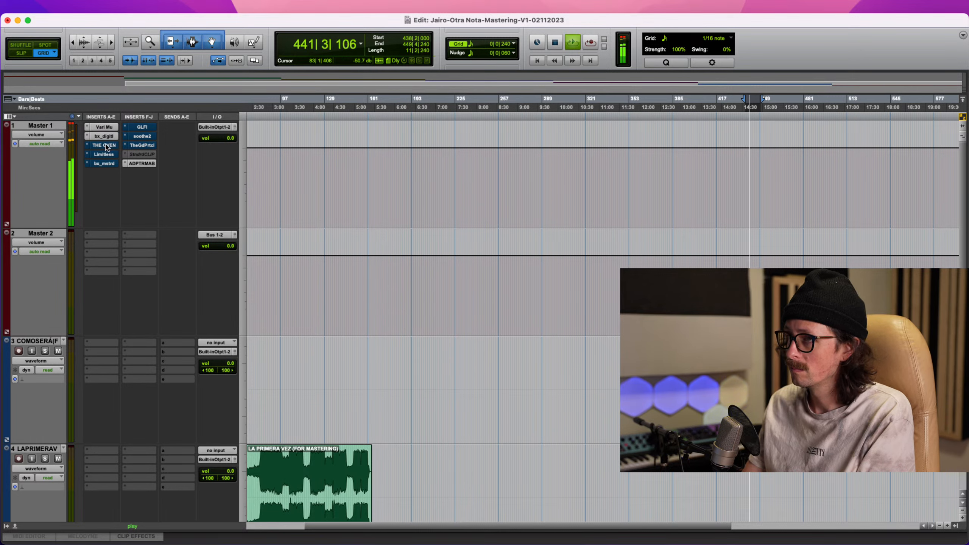
{"action": "left_click", "coordinate": [106, 139], "text": "super"}
{"action": "left_click", "coordinate": [106, 137], "text": "super"}
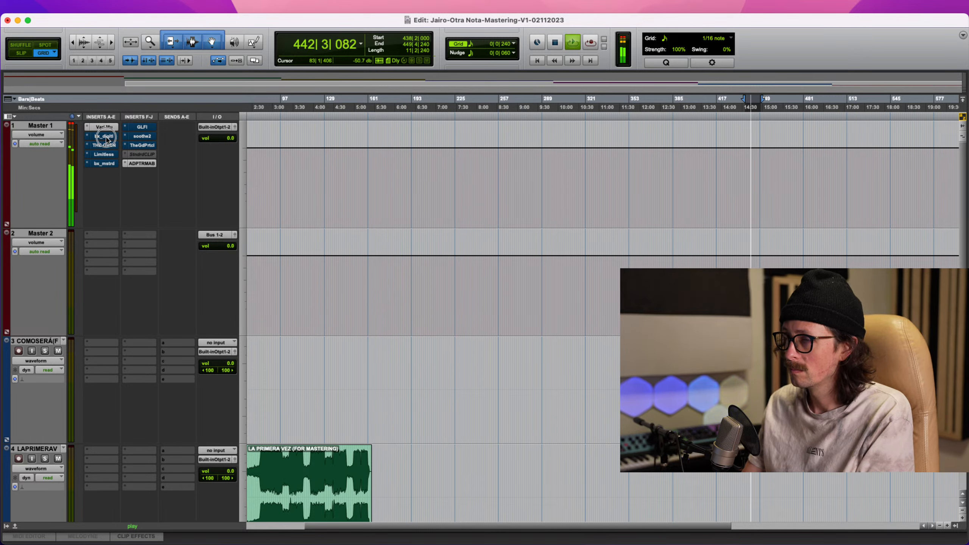
{"action": "left_click", "coordinate": [108, 147], "text": "super"}
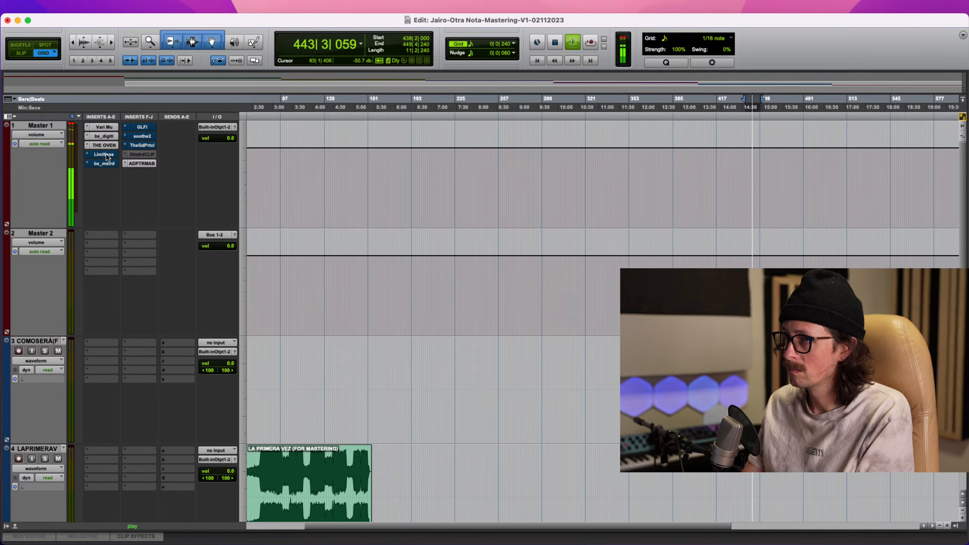
{"action": "left_click", "coordinate": [106, 155], "text": "super"}
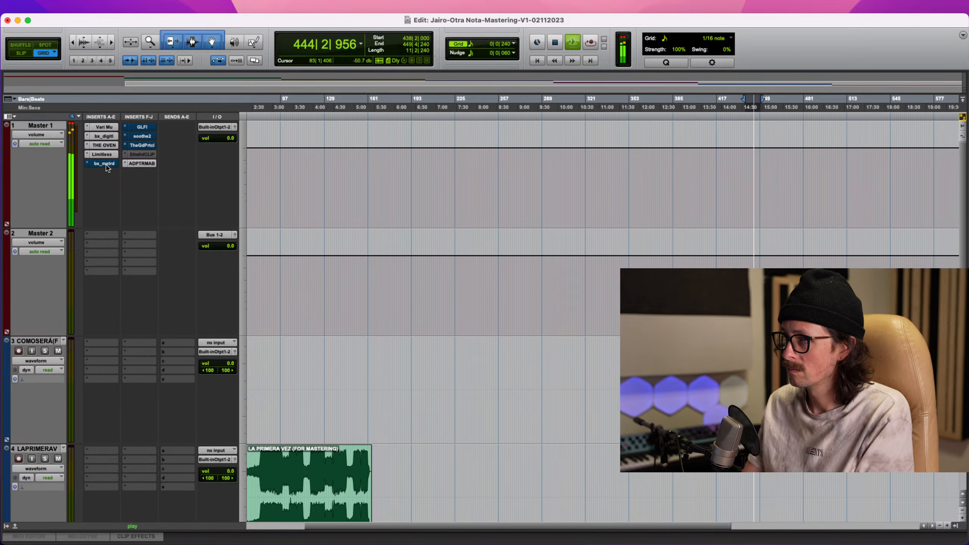
{"action": "left_click", "coordinate": [106, 166], "text": "super"}
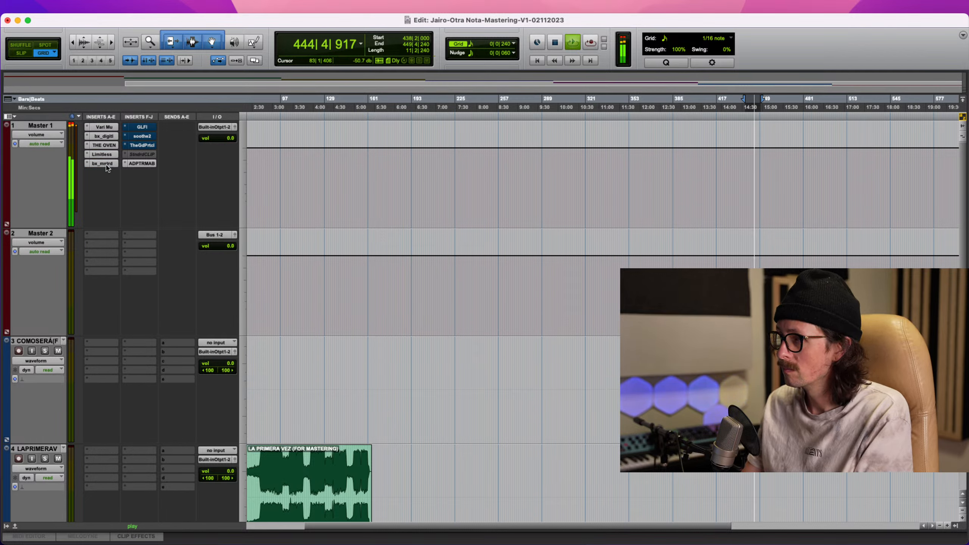
- Take the remaining GLFI, soothe2 and The God Particle inserts on Master 1 out of bypass during playback
{"action": "left_click", "coordinate": [142, 128], "text": "super"}
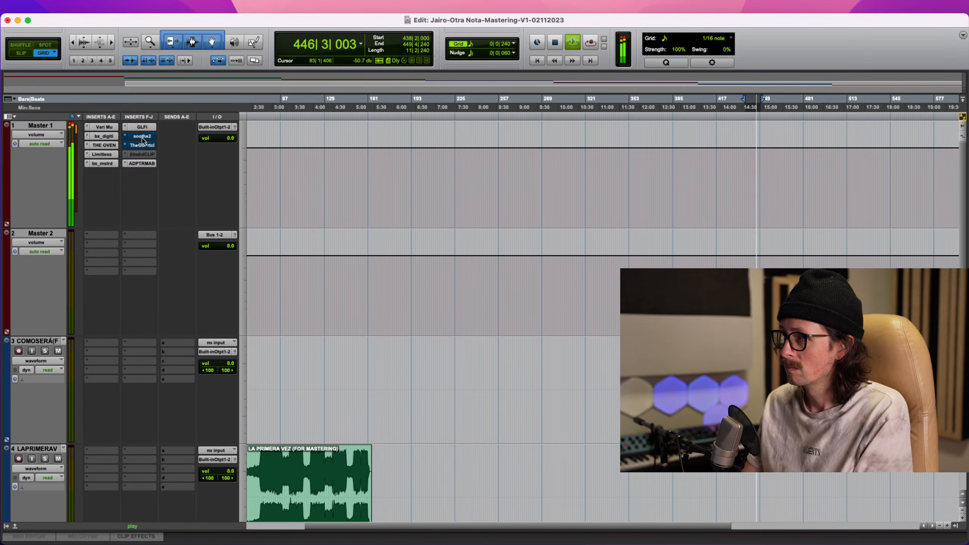
{"action": "left_click", "coordinate": [142, 138], "text": "super"}
{"action": "left_click", "coordinate": [141, 146], "text": "super"}
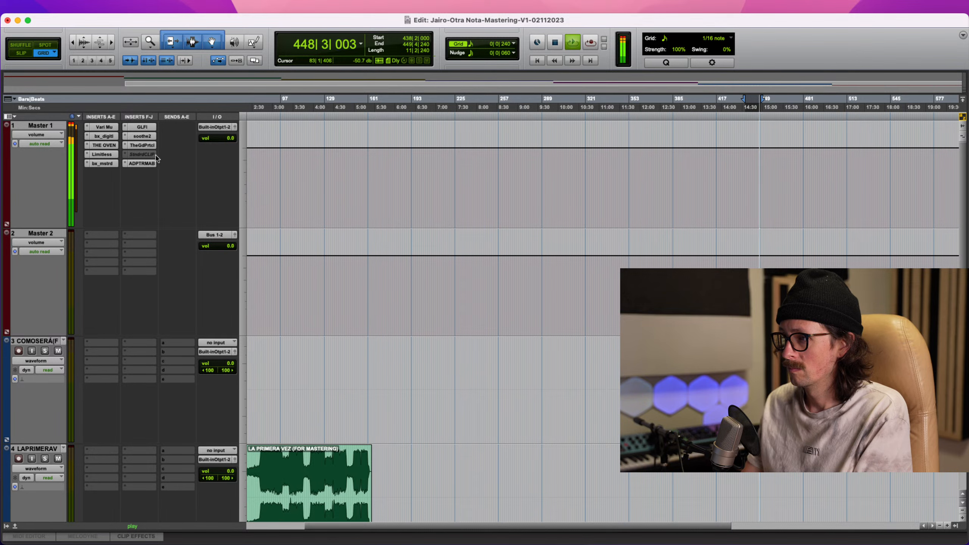
- Open MetricAB on Master 1, reset its peak meters, read the loudness values during playback and stop
{"action": "left_click", "coordinate": [142, 163]}
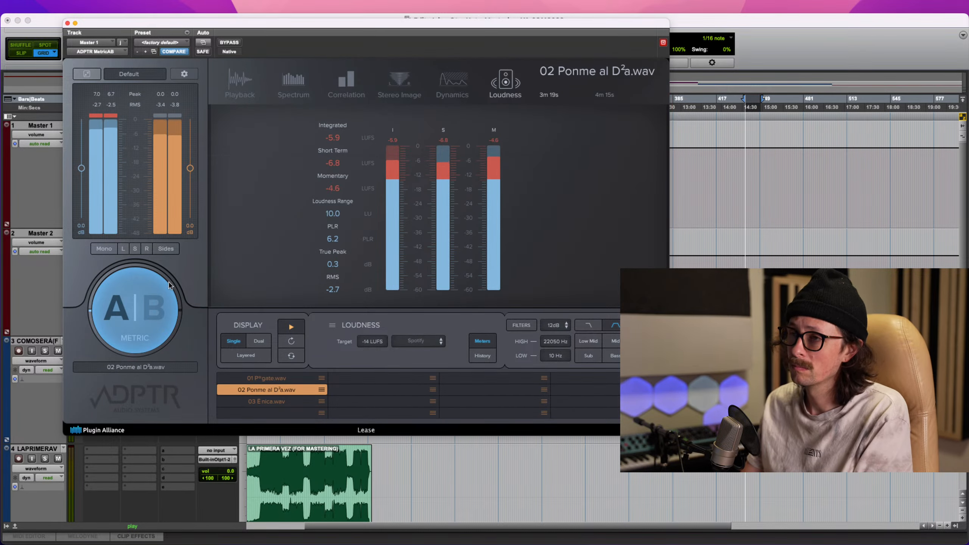
{"action": "left_click", "coordinate": [110, 119]}
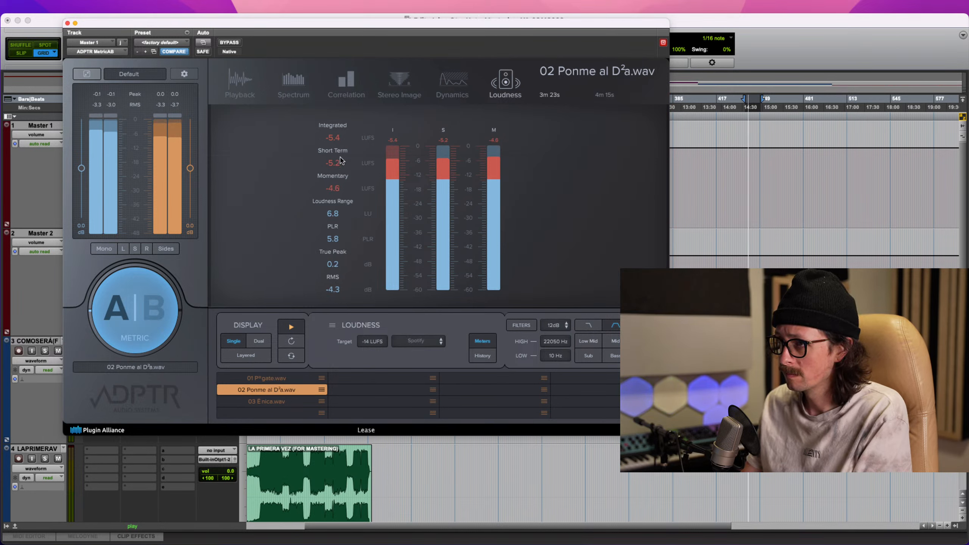
{"action": "key", "text": "space"}
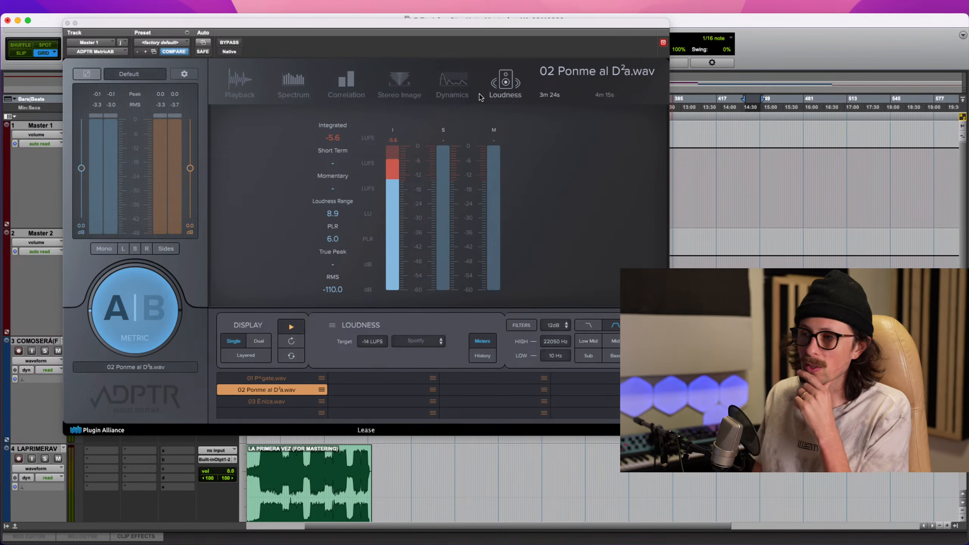
{"action": "scroll", "coordinate": [288, 470], "scroll_direction": "down", "scroll_amount": 4}
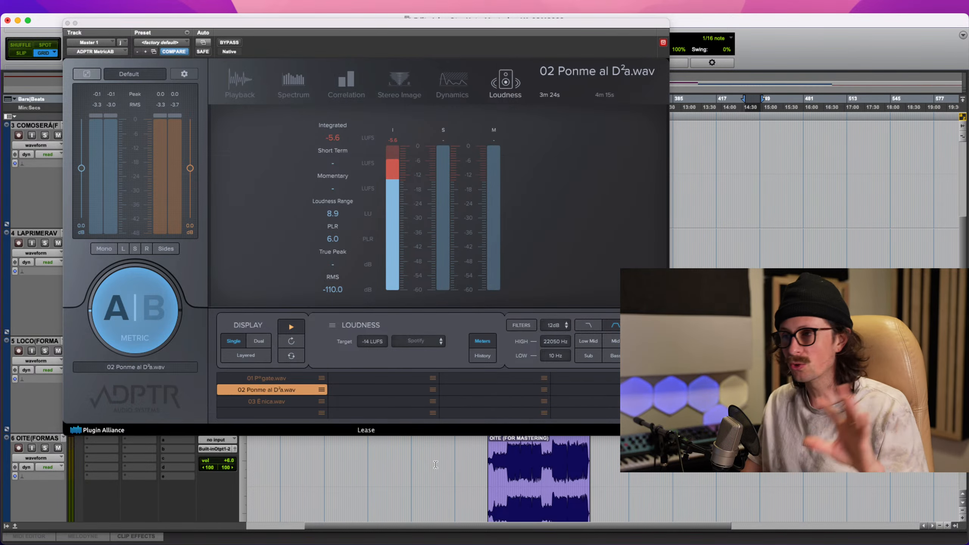
{"action": "key", "text": "super+Tab"}
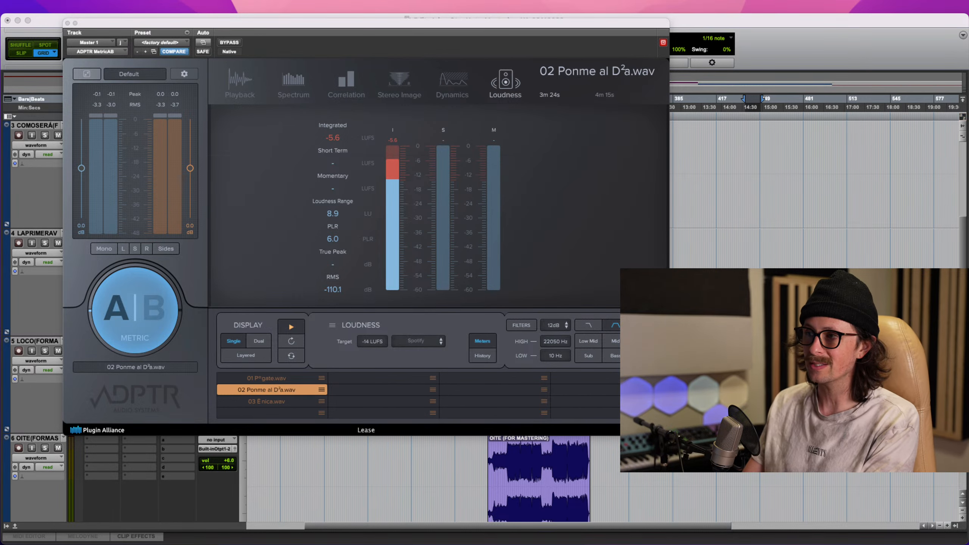
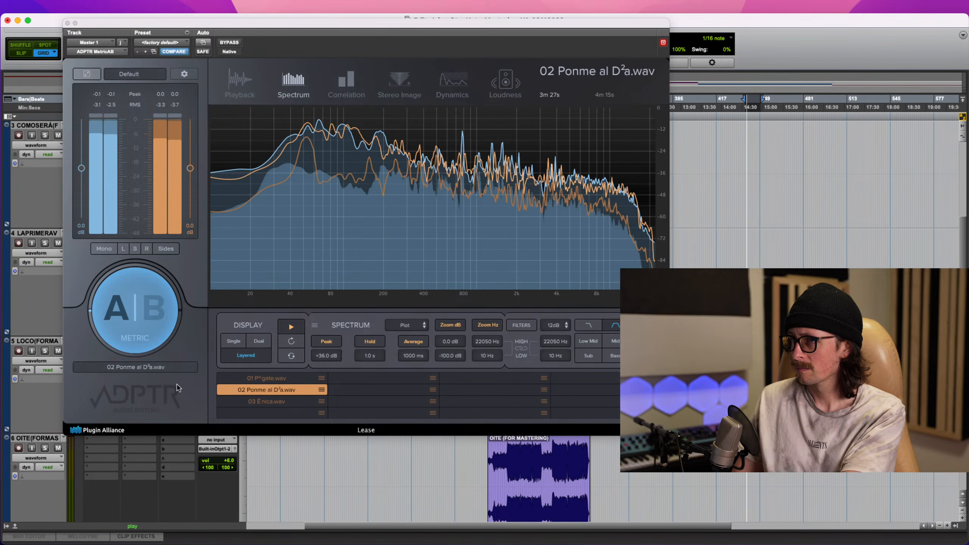
- Switch MetricAB to the 02 Ponme al Día reference and back to the master in the layered spectrum display, and stop playback
{"action": "left_click", "coordinate": [140, 332]}
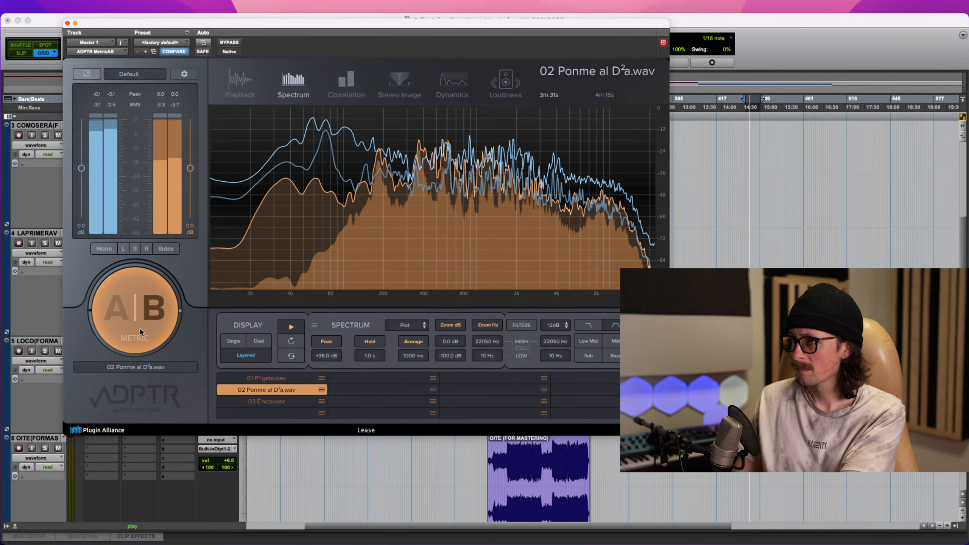
{"action": "left_click", "coordinate": [140, 331]}
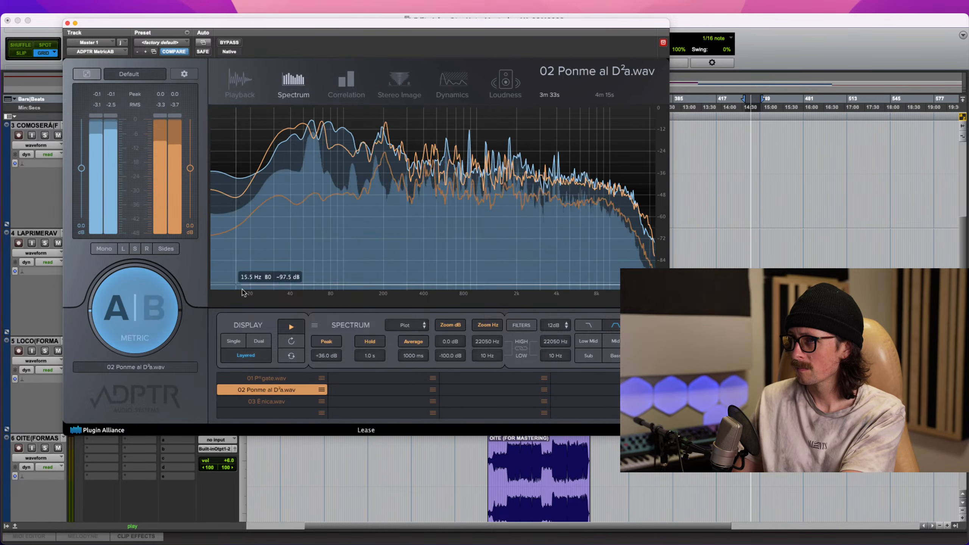
{"action": "left_click", "coordinate": [809, 35]}
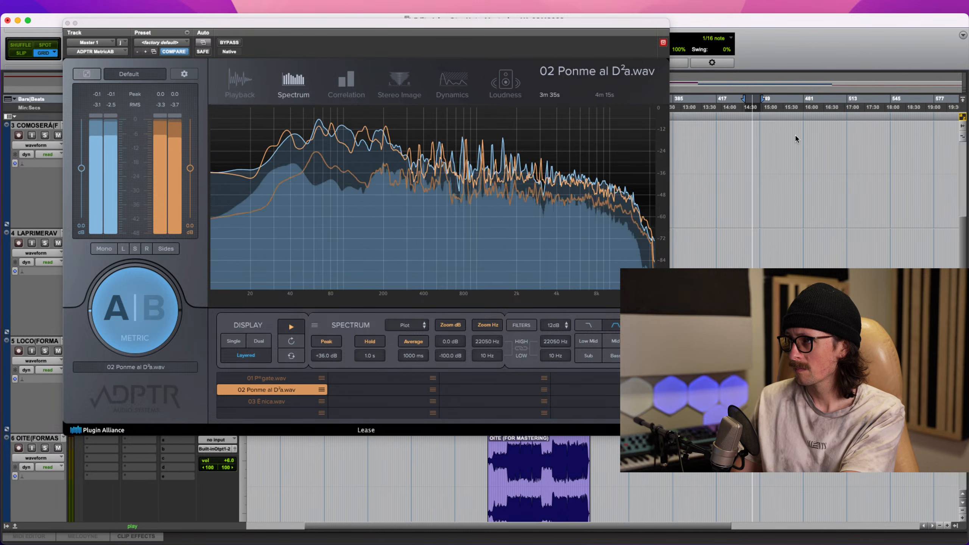
{"action": "key", "text": "space"}
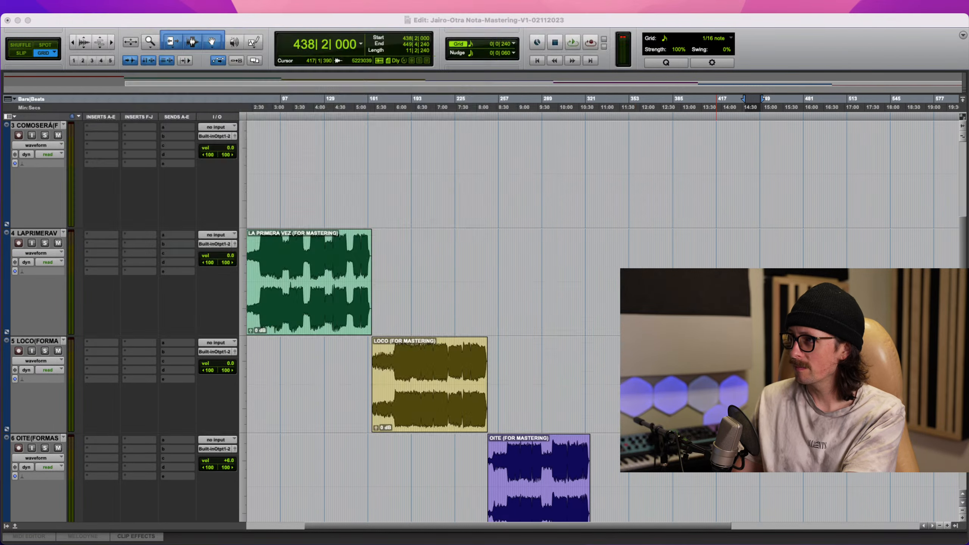
{"action": "left_click", "coordinate": [229, 218]}
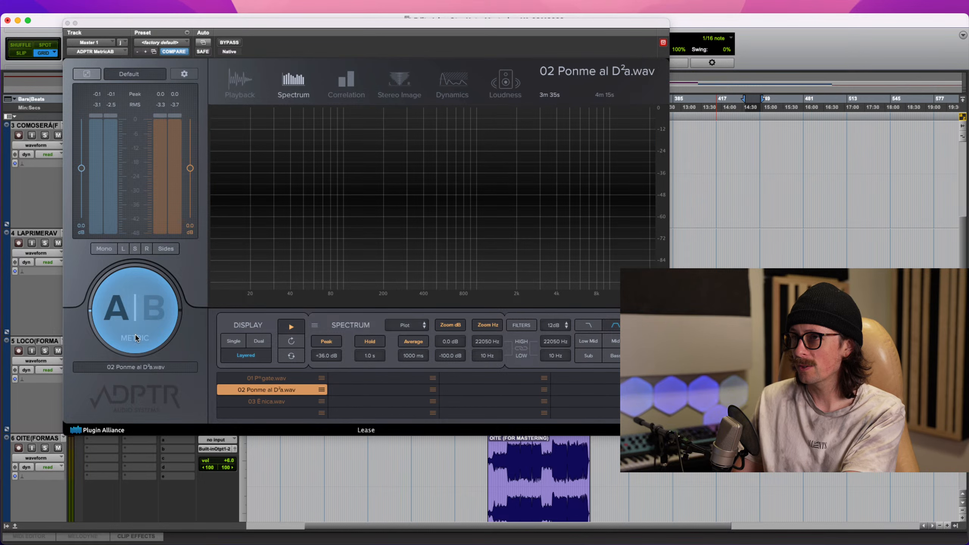
{"action": "key", "text": "super+Tab"}
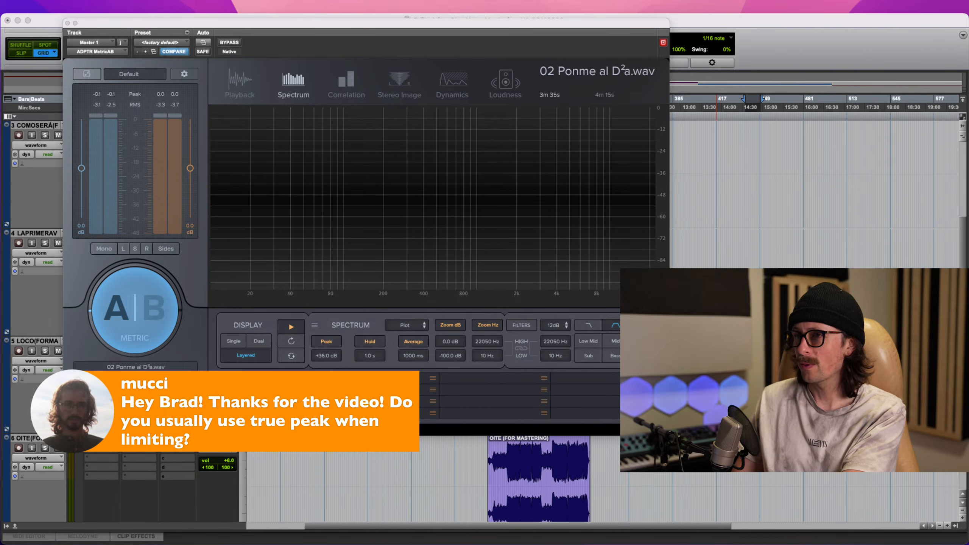
{"action": "left_click", "coordinate": [806, 23]}
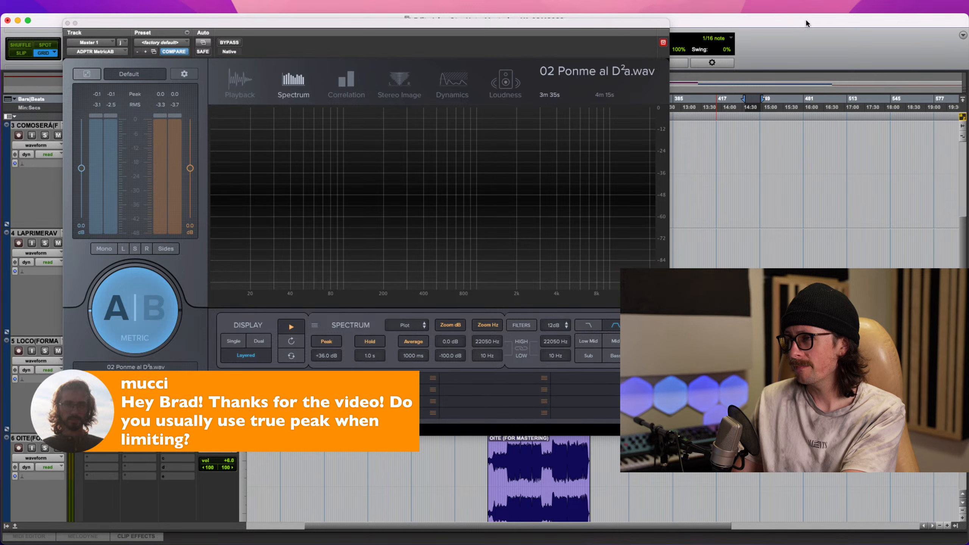
- Close MetricAB and open The God Particle on Master 1 to examine its output control and output peaks
{"action": "left_click", "coordinate": [68, 24]}
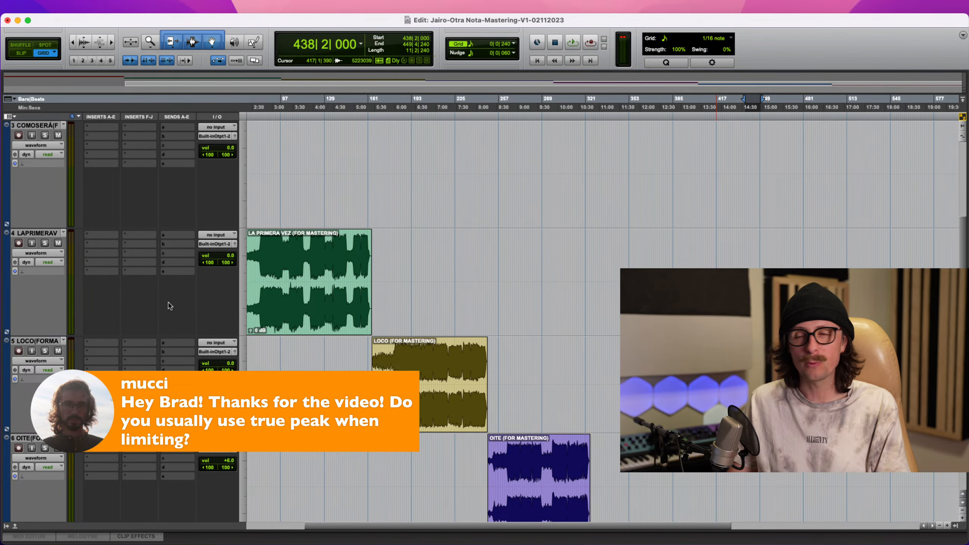
{"action": "scroll", "coordinate": [170, 316], "scroll_direction": "down", "scroll_amount": 3}
{"action": "scroll", "coordinate": [456, 334], "scroll_direction": "up", "scroll_amount": 8}
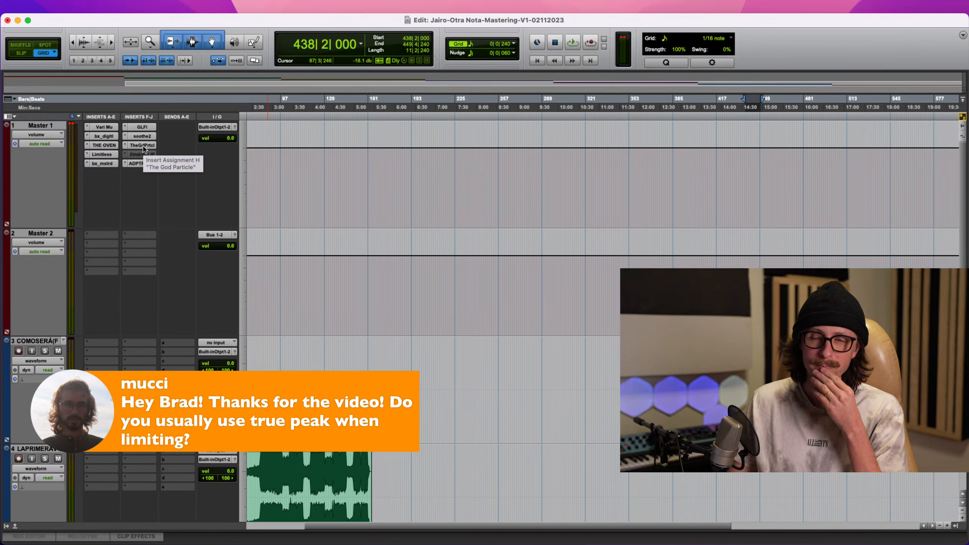
{"action": "left_click", "coordinate": [142, 145]}
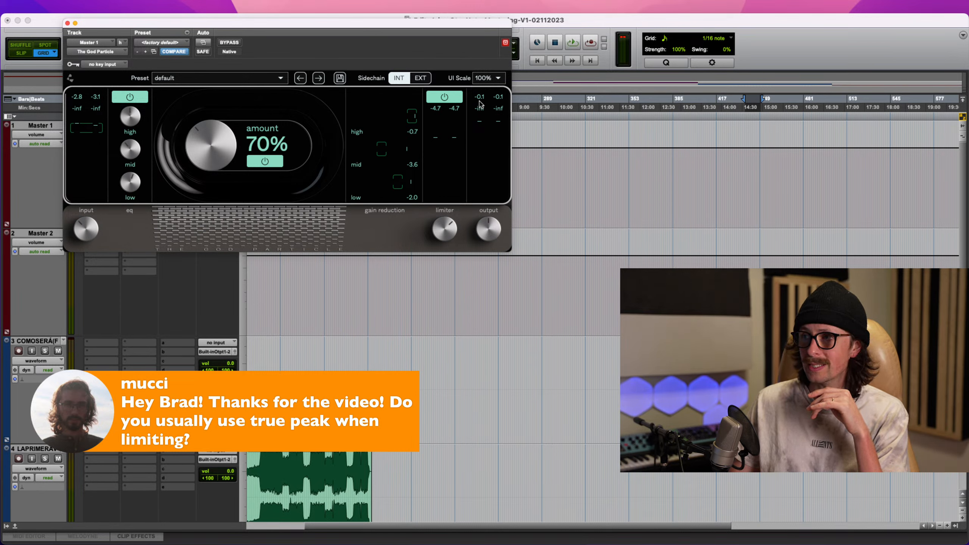
{"action": "mouse_move", "coordinate": [492, 233]}
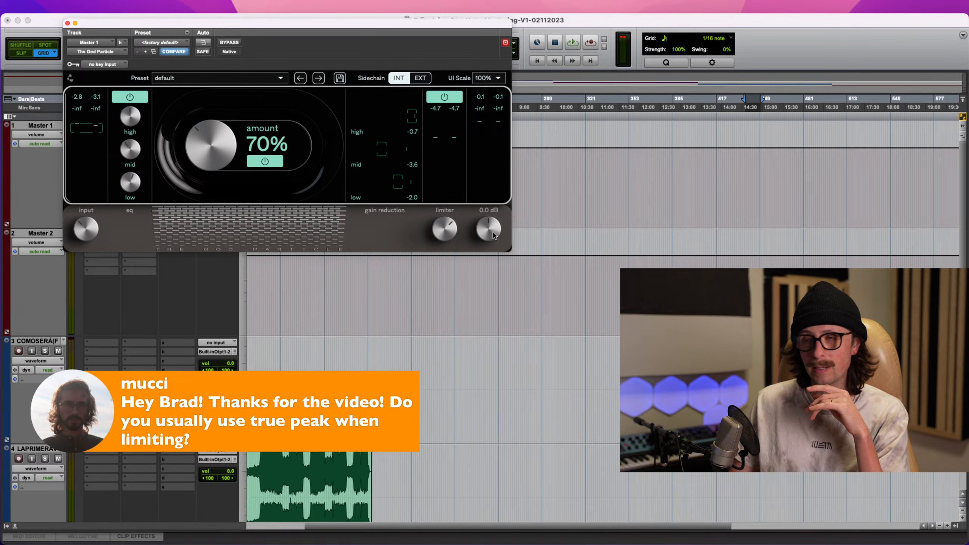
{"action": "mouse_move", "coordinate": [493, 235]}
{"action": "left_mouse_down"}
{"action": "mouse_move", "coordinate": [496, 189]}
{"action": "mouse_move", "coordinate": [495, 232]}
{"action": "left_mouse_up"}
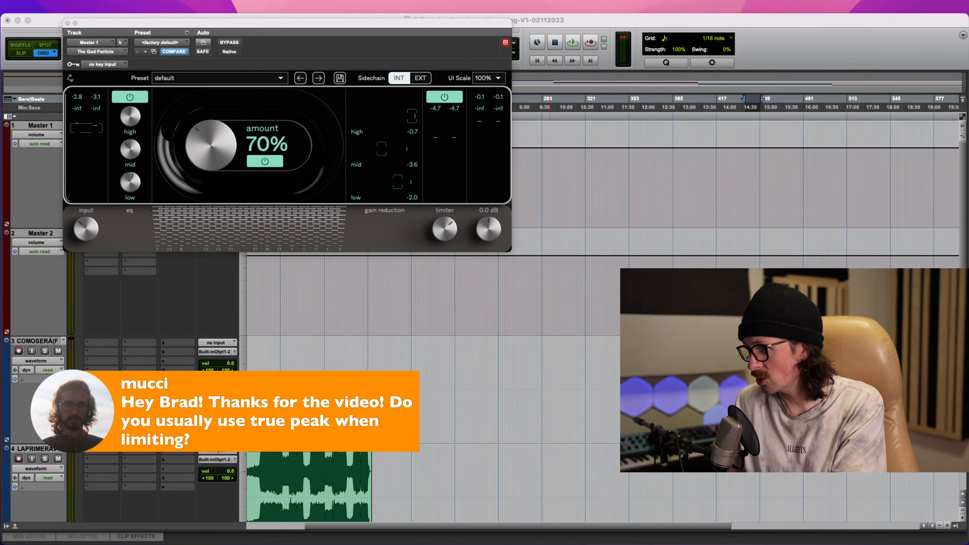
- Place the playback position at 348|1|000 in the OTRA NOTA clip and start playing
{"action": "left_click", "coordinate": [756, 366]}
{"action": "scroll", "coordinate": [755, 366], "scroll_direction": "down", "scroll_amount": 12}
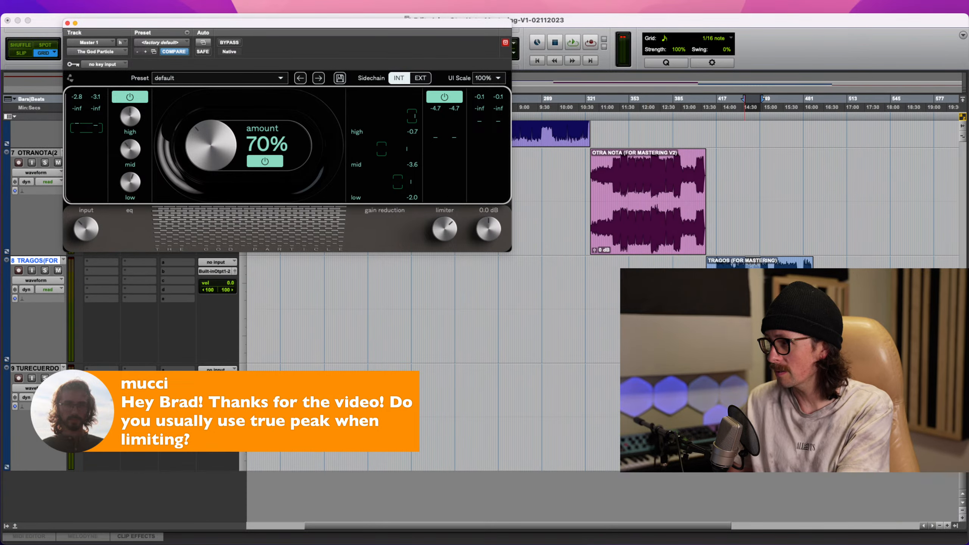
{"action": "left_click", "coordinate": [621, 179]}
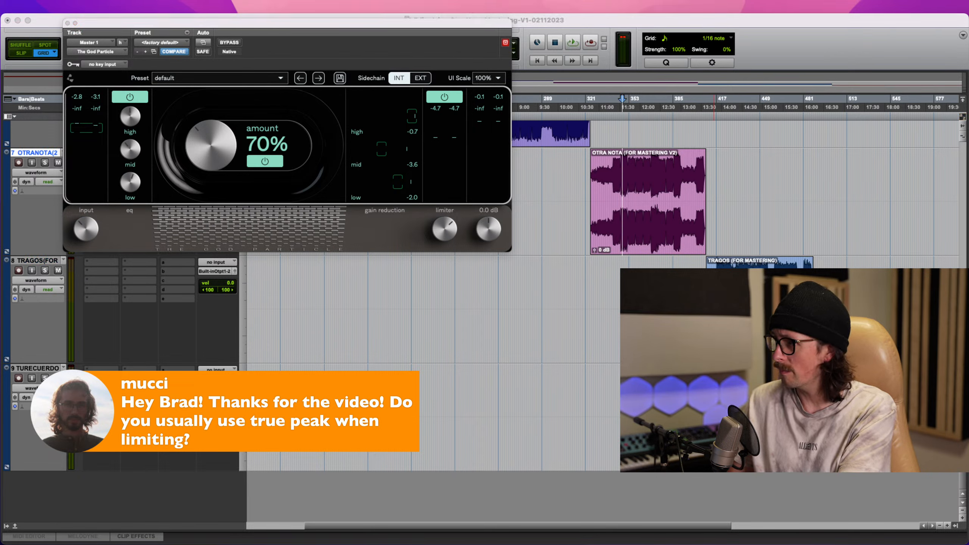
{"action": "left_click", "coordinate": [668, 199]}
{"action": "key", "text": "space"}
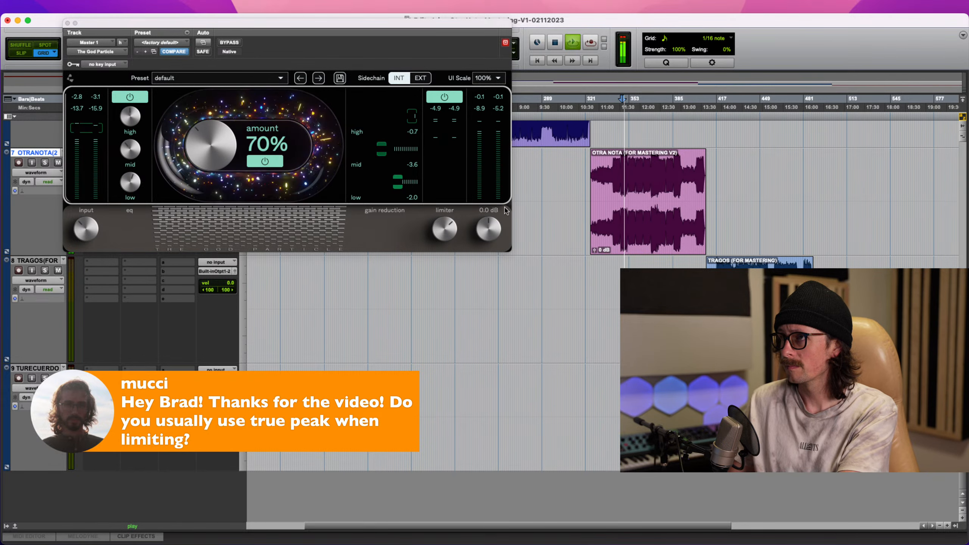
- Try raising The God Particle's output level during playback, reset it to 0.0 dB and stop
{"action": "left_click_drag", "start_coordinate": [494, 228], "coordinate": [496, 222]}
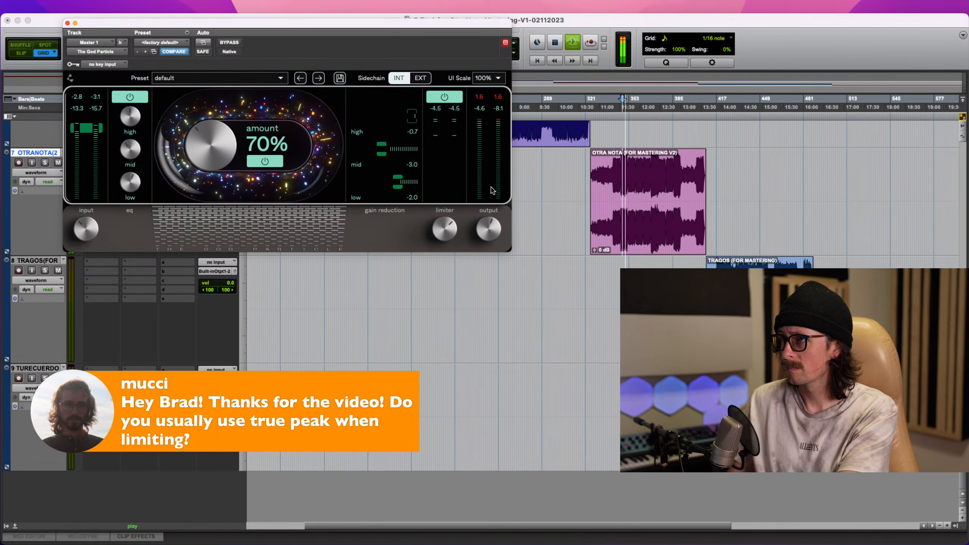
{"action": "left_click", "coordinate": [492, 229], "text": "alt"}
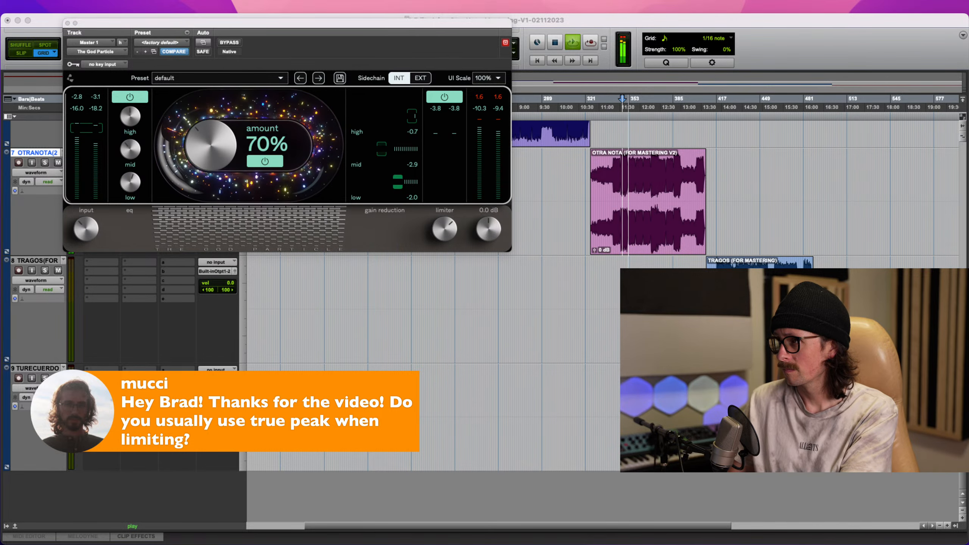
{"action": "key", "text": "space"}
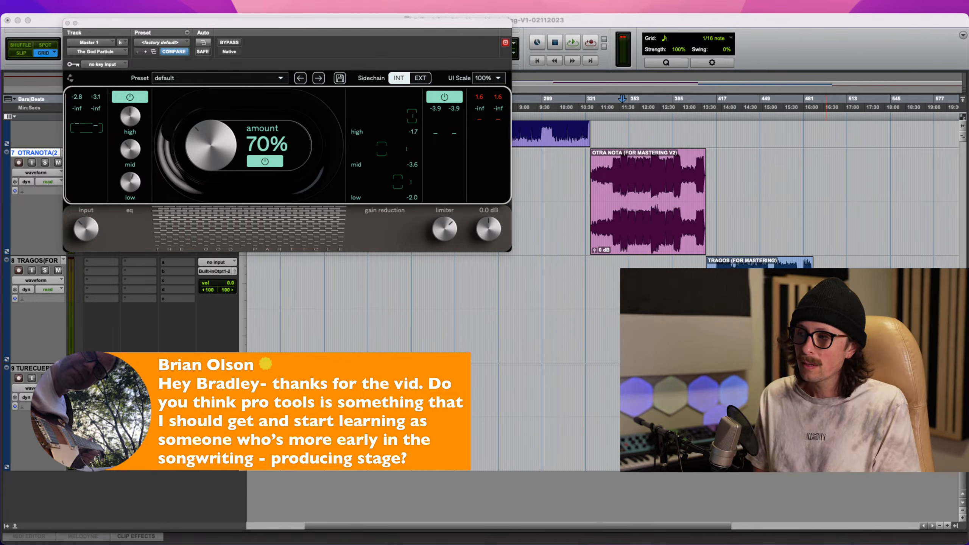
- Close The God Particle's plug-in window on Master 1
{"action": "left_click", "coordinate": [208, 333]}
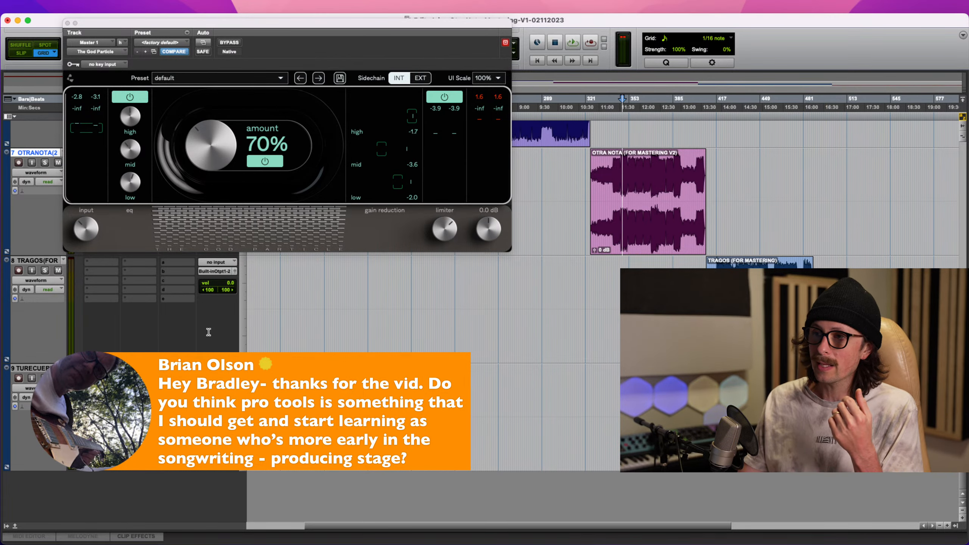
{"action": "left_click", "coordinate": [67, 23]}
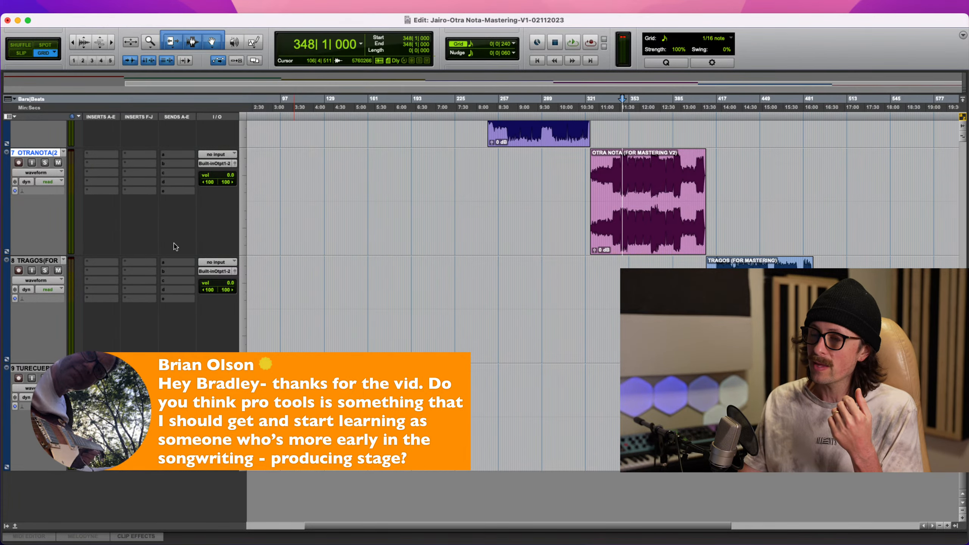
{"action": "left_click", "coordinate": [97, 263]}
{"action": "mouse_move", "coordinate": [133, 262]}
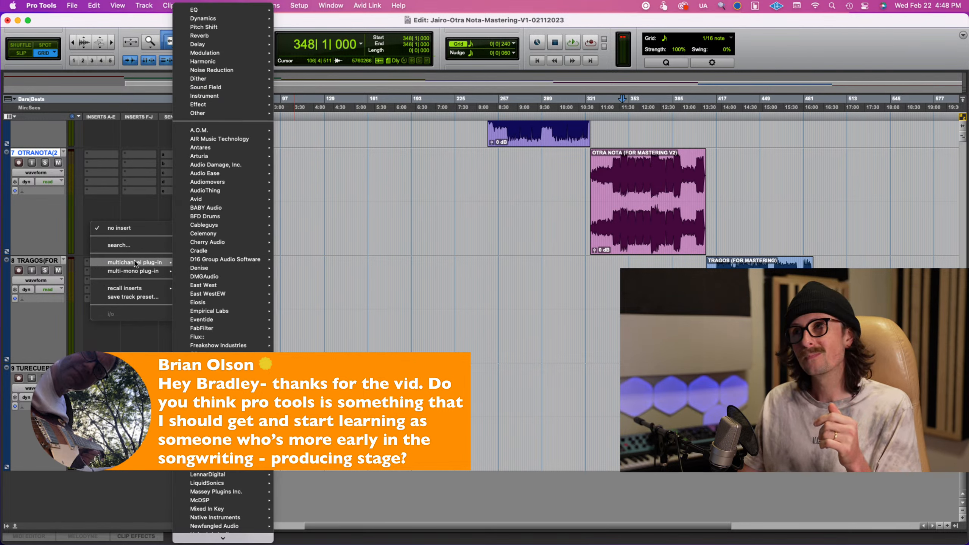
{"action": "type", "text": "lof"}
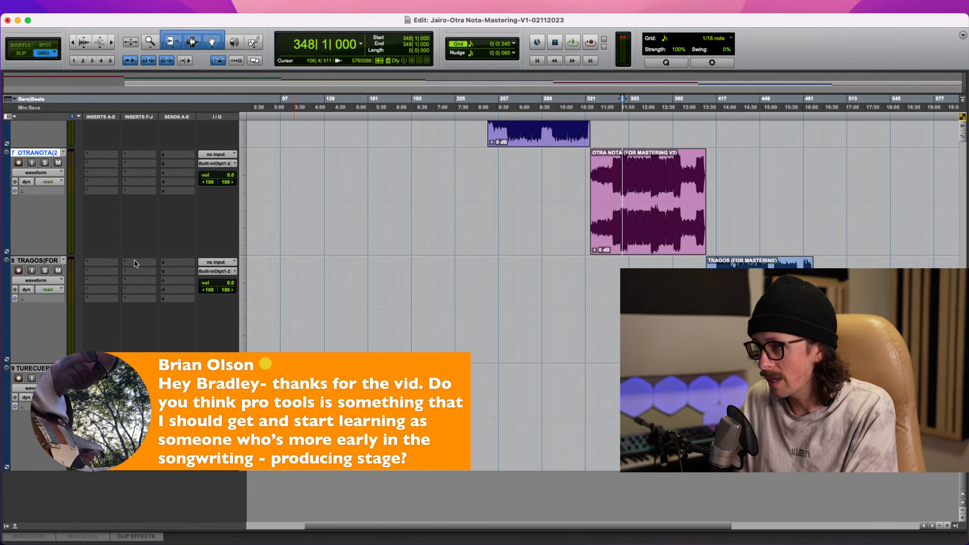
{"action": "type", "text": "i"}
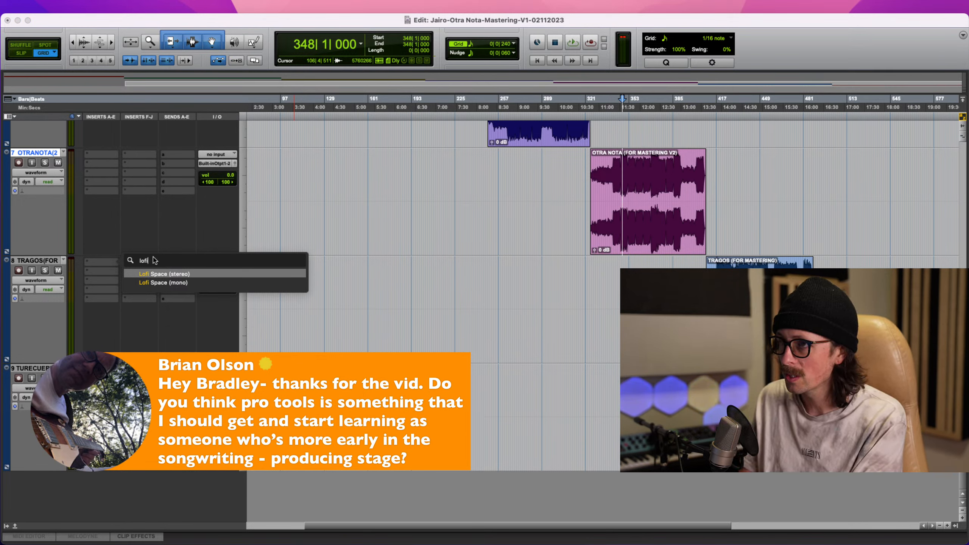
{"action": "key", "text": "BackSpace"}
{"action": "key", "text": "BackSpace"}
{"action": "key", "text": "BackSpace"}
{"action": "key", "text": "BackSpace"}
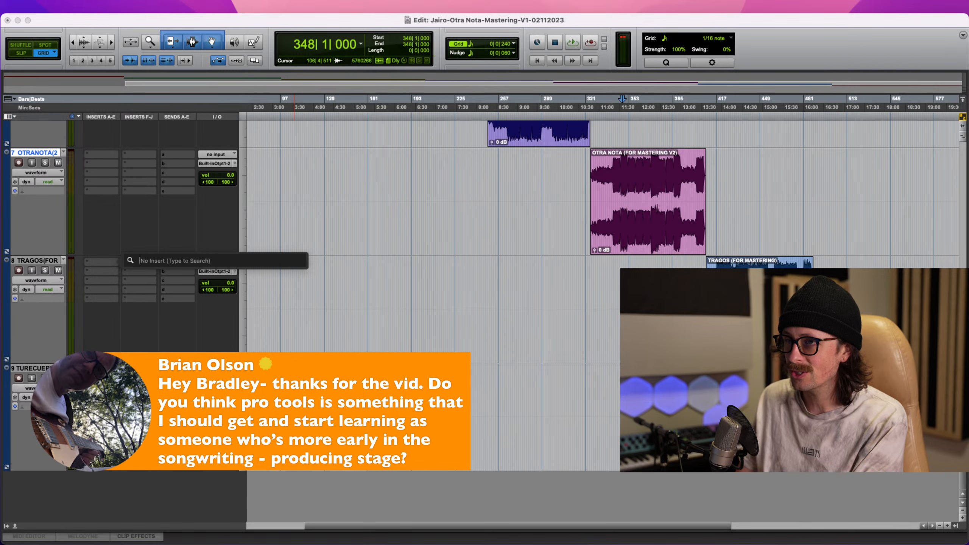
{"action": "key", "text": "Escape"}
- Insert Avid's D-Verb (stereo) in the first insert slot of the TURECUERDO track, inspect it and close its window
{"action": "left_click", "coordinate": [101, 370]}
{"action": "mouse_move", "coordinate": [114, 370]}
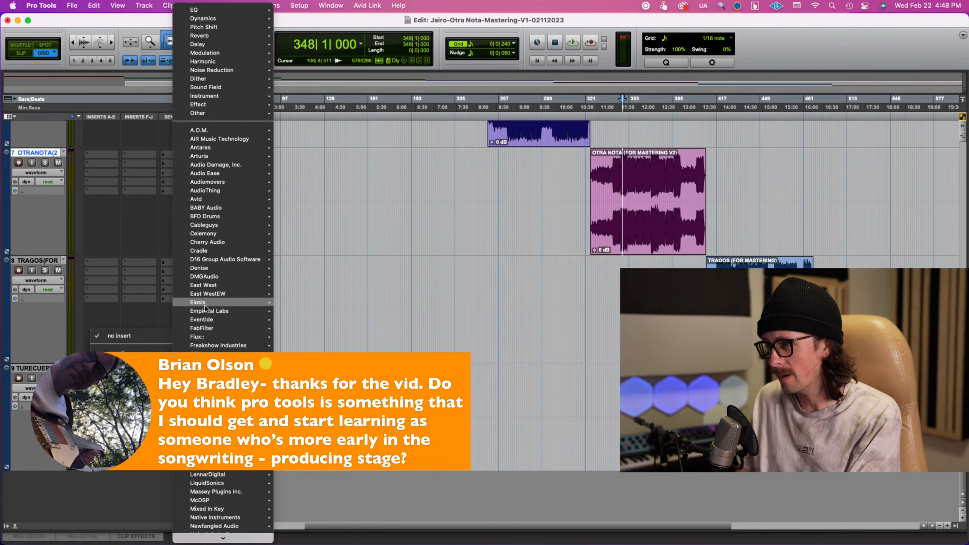
{"action": "mouse_move", "coordinate": [214, 164]}
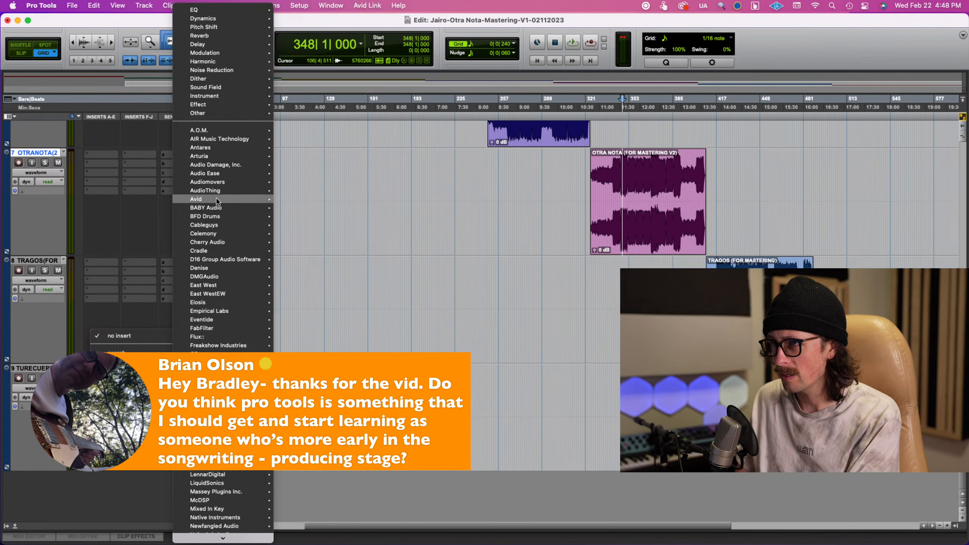
{"action": "mouse_move", "coordinate": [213, 198]}
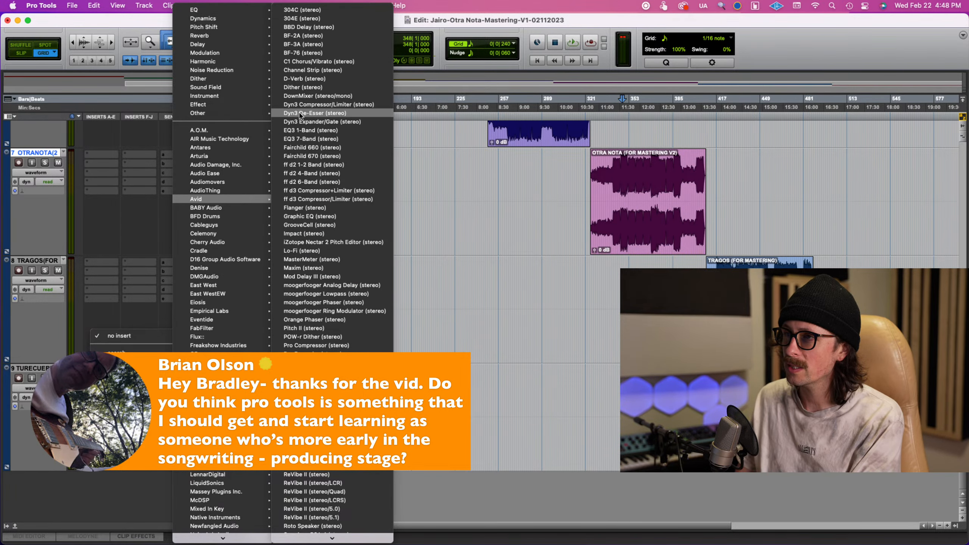
{"action": "left_click", "coordinate": [333, 82]}
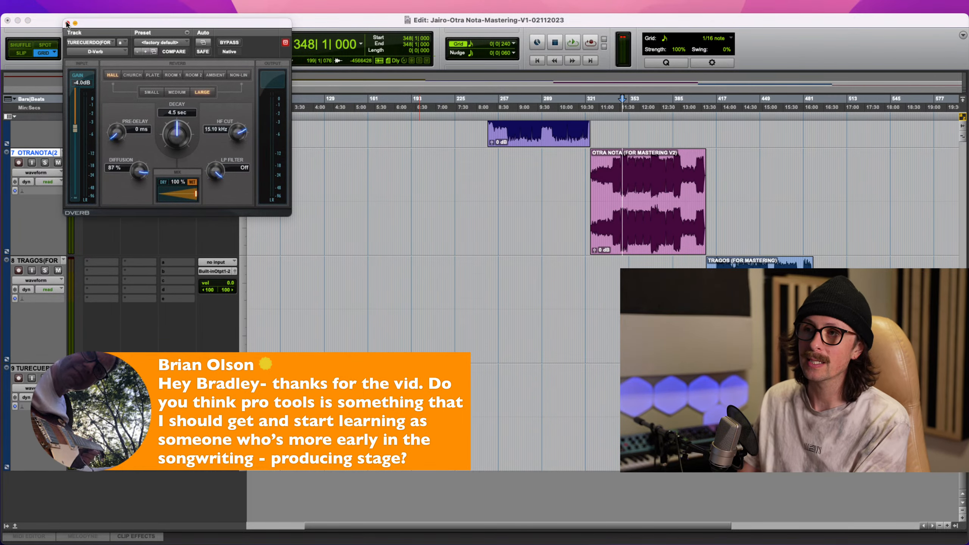
{"action": "left_click_drag", "start_coordinate": [127, 25], "coordinate": [277, 128]}
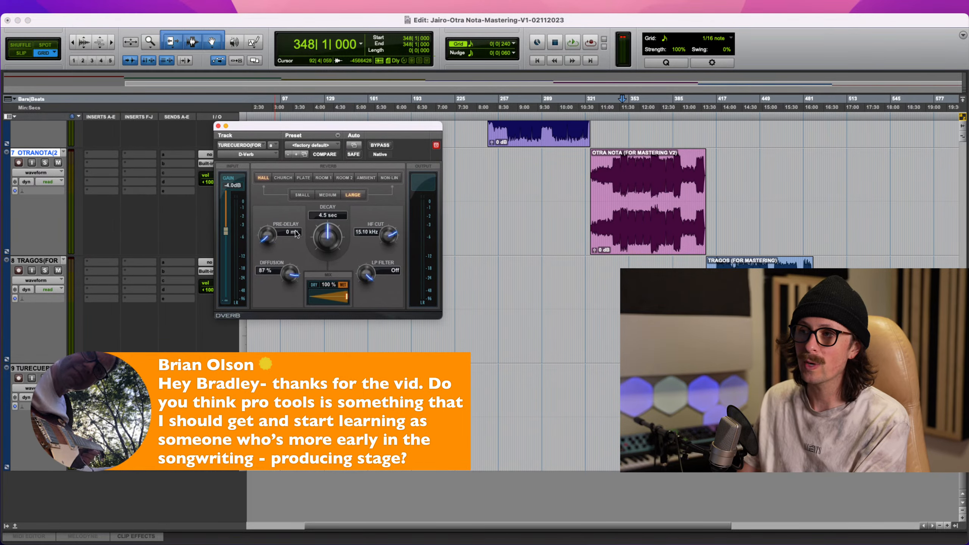
{"action": "left_click", "coordinate": [219, 126]}
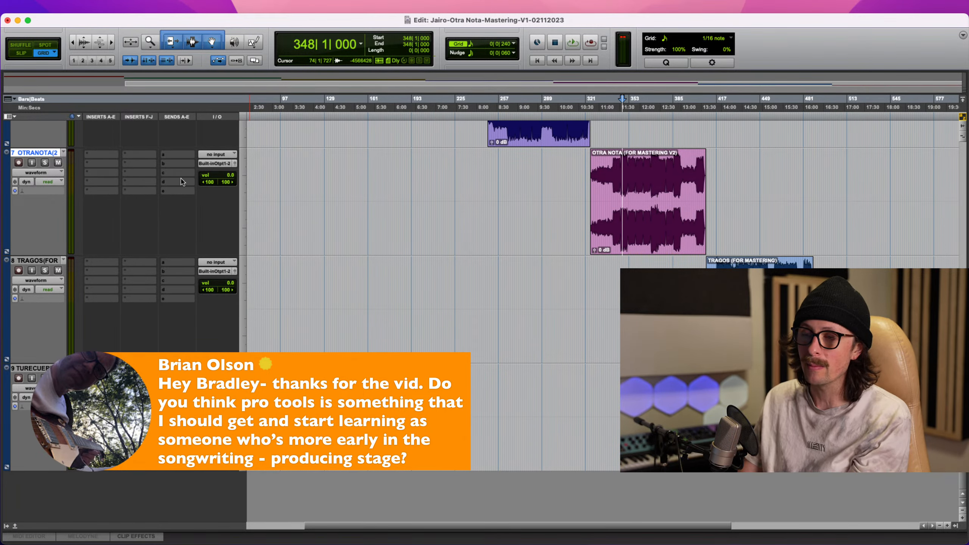
- Load Avid's Lo-Fi (stereo) in the TURECUERDO track's first insert and move its window toward the middle of the timeline
{"action": "left_click", "coordinate": [88, 370]}
{"action": "mouse_move", "coordinate": [99, 370]}
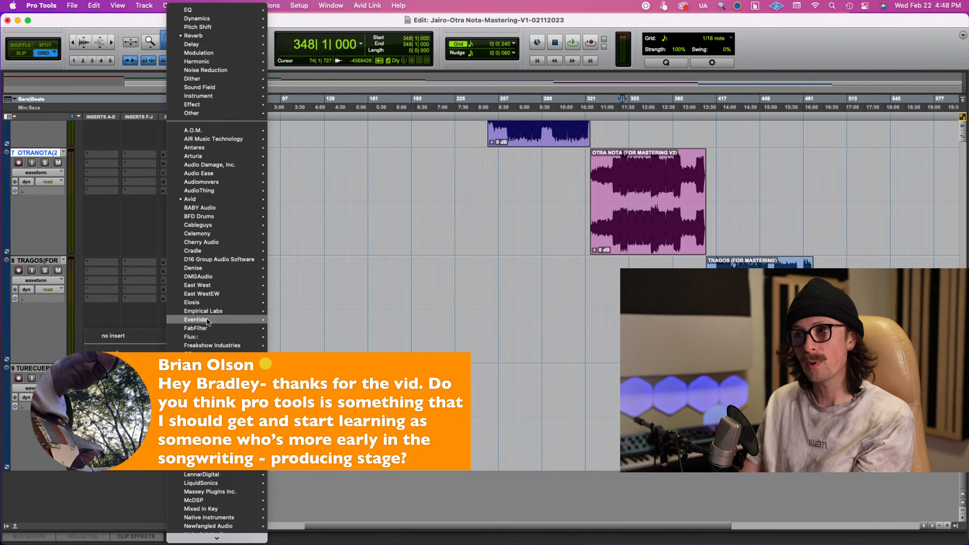
{"action": "mouse_move", "coordinate": [239, 200]}
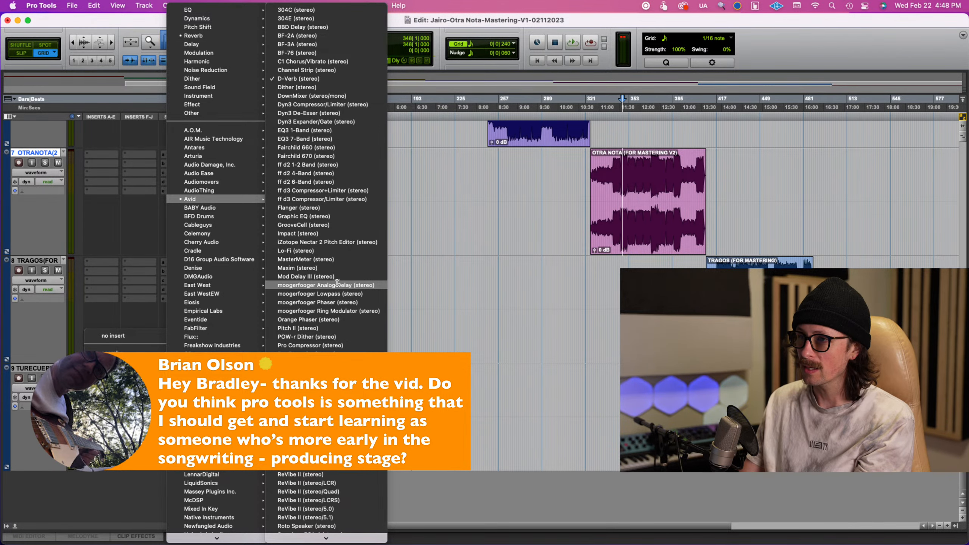
{"action": "key", "text": "Escape"}
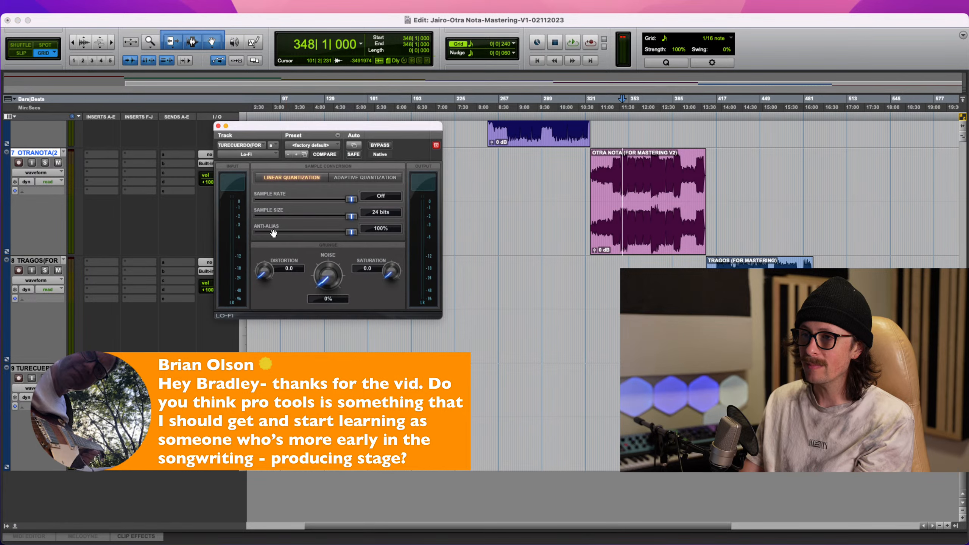
{"action": "left_click_drag", "start_coordinate": [351, 128], "coordinate": [453, 182]}
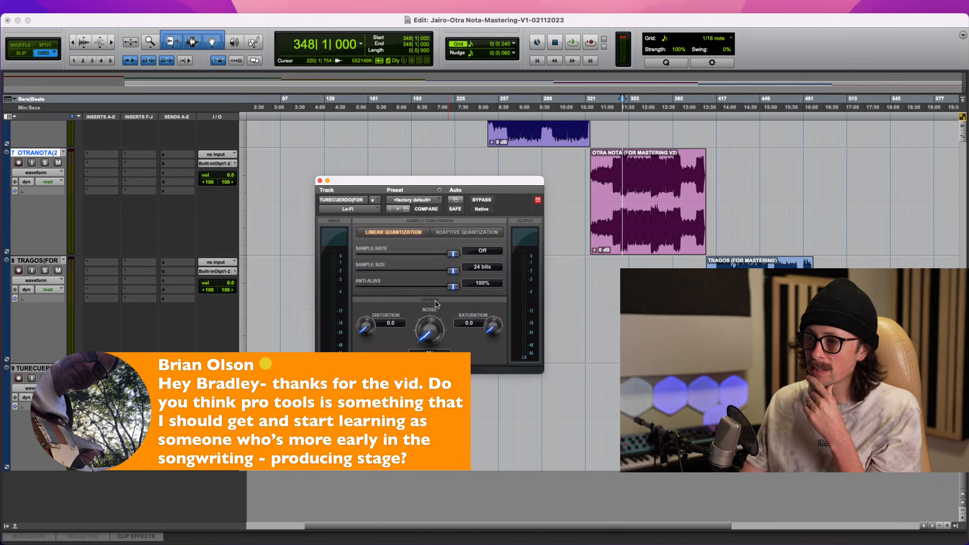
- Set Lo-Fi's distortion to 0.1 and saturation to 0.1, keep the sample size at 24 bits, and close the plug-in
{"action": "left_click_drag", "start_coordinate": [365, 328], "coordinate": [367, 326]}
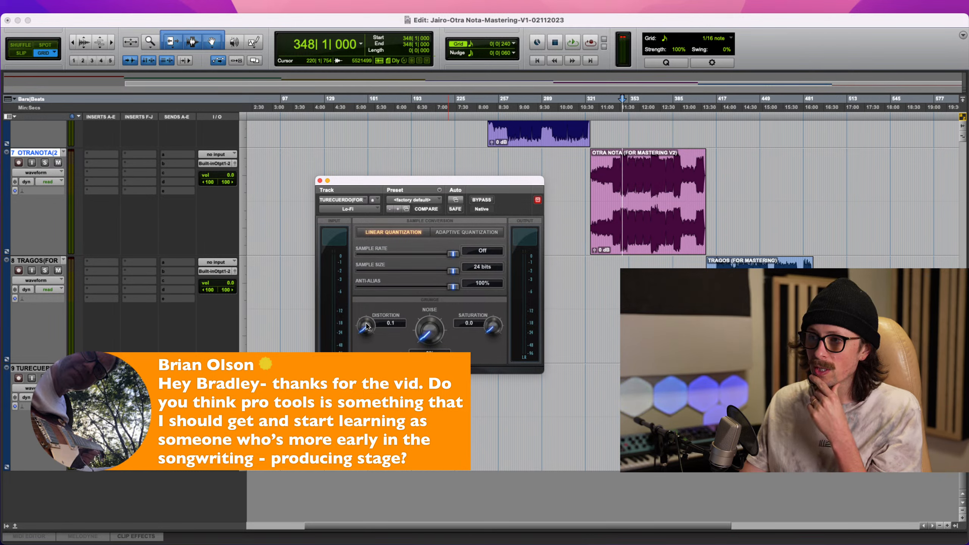
{"action": "left_click_drag", "start_coordinate": [492, 329], "coordinate": [494, 329]}
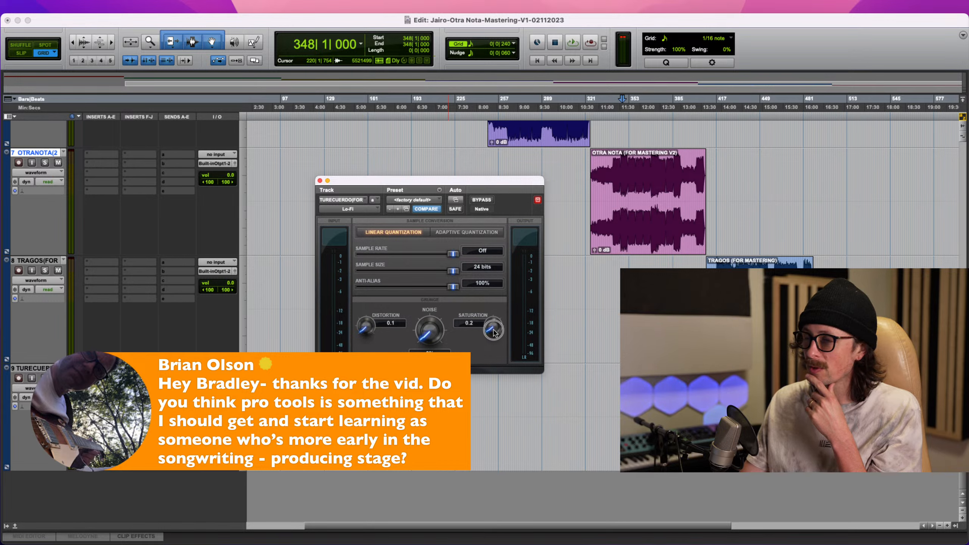
{"action": "left_click_drag", "start_coordinate": [493, 332], "coordinate": [493, 335]}
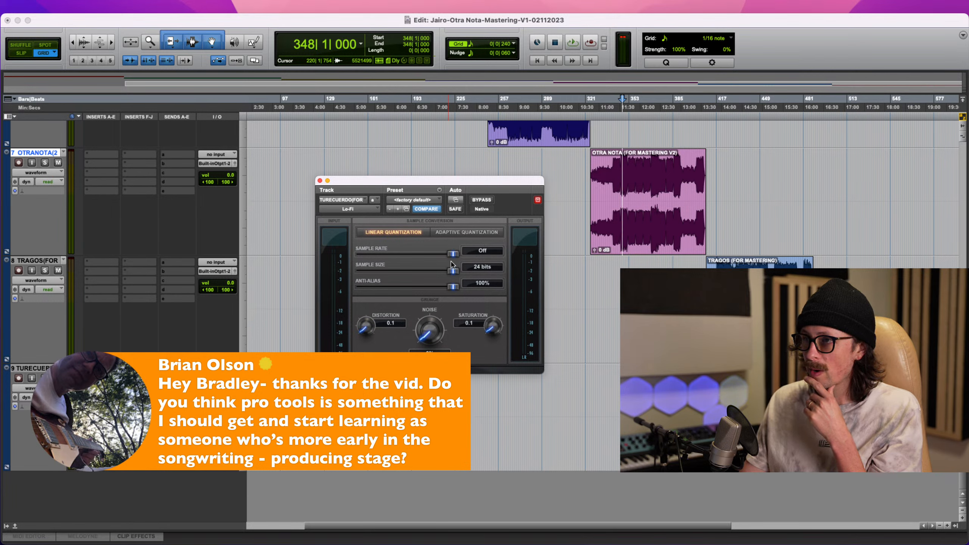
{"action": "left_click_drag", "start_coordinate": [453, 272], "coordinate": [477, 277]}
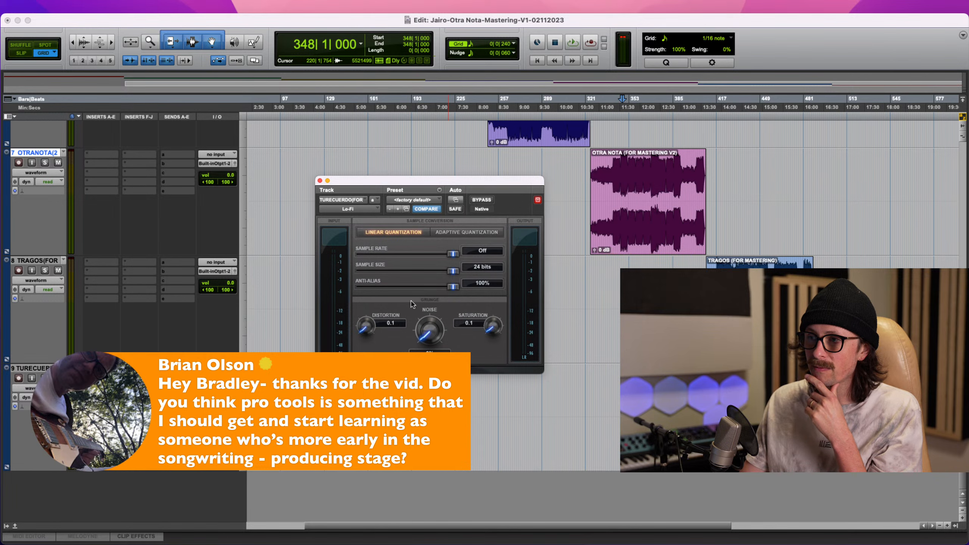
{"action": "left_click", "coordinate": [320, 181]}
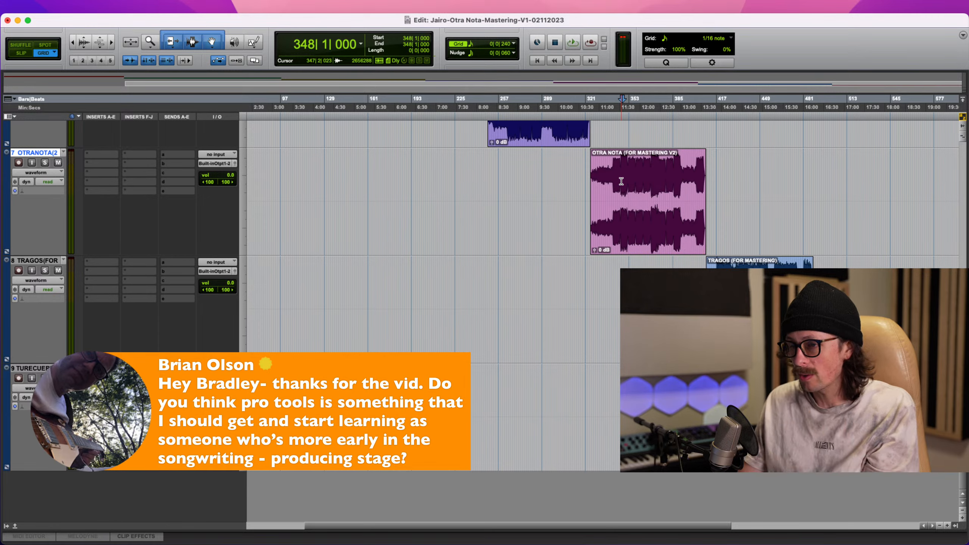
- Split the OTRA NOTA clip into four sections with cuts at 337|4|240, 354|4|240 and 366|1|240
{"action": "scroll", "coordinate": [621, 181], "scroll_direction": "up", "scroll_amount": 5}
{"action": "scroll", "coordinate": [471, 193], "scroll_direction": "up", "scroll_amount": 2}
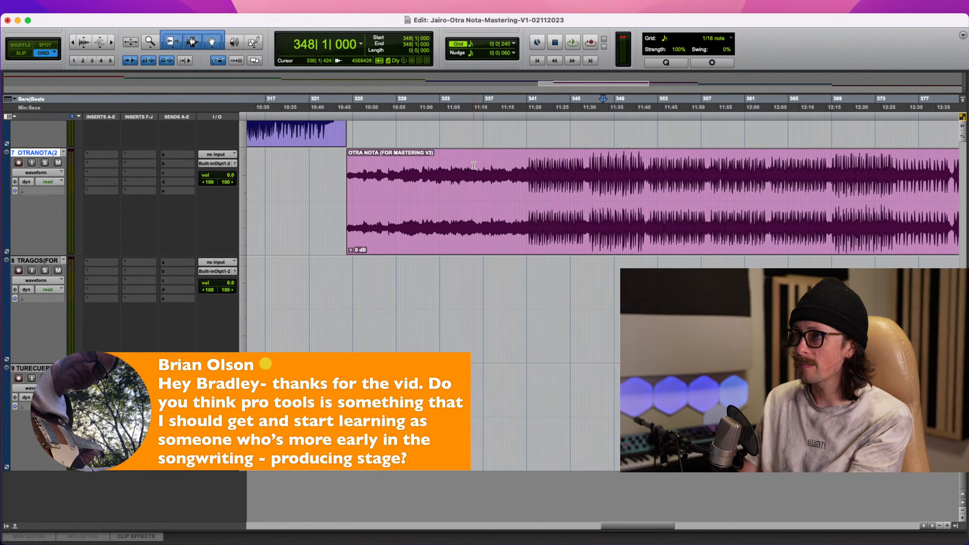
{"action": "left_click", "coordinate": [492, 179]}
{"action": "key", "text": "super+e"}
{"action": "left_click", "coordinate": [680, 159]}
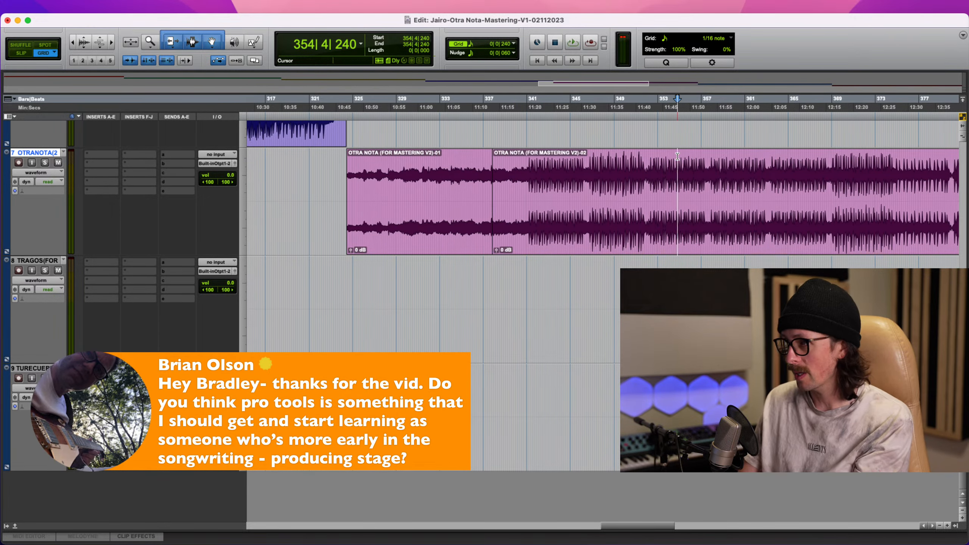
{"action": "key", "text": "super+e"}
{"action": "left_click", "coordinate": [800, 172]}
{"action": "key", "text": "super+e"}
- Set the clip gain of the second, third and fourth OTRA NOTA sections to -3.8 dB, +3.5 dB and -6.6 dB
{"action": "left_click_drag", "start_coordinate": [498, 251], "coordinate": [497, 258]}
{"action": "left_click_drag", "start_coordinate": [681, 253], "coordinate": [681, 248]}
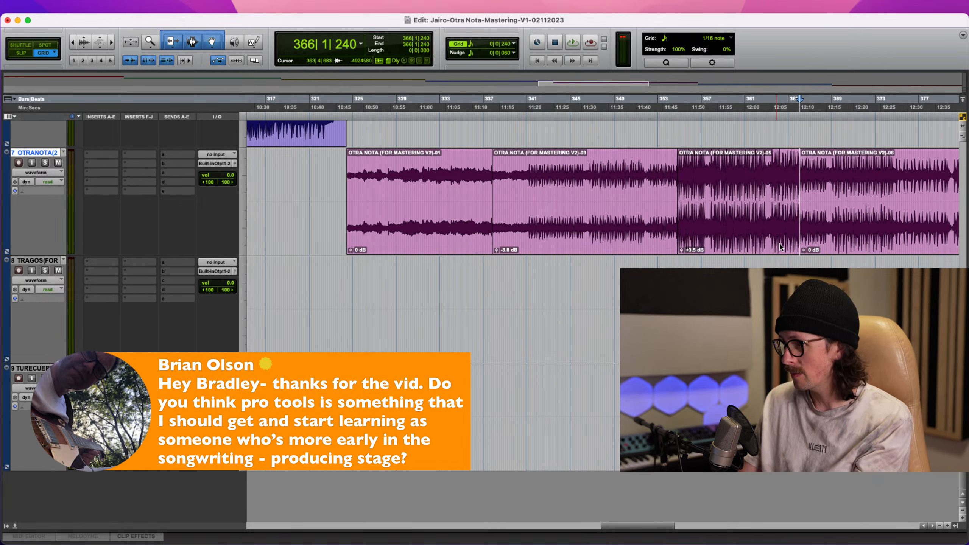
{"action": "left_click_drag", "start_coordinate": [802, 254], "coordinate": [802, 261]}
- Select the second OTRA NOTA section and open Avid's BF-2A compressor as an AudioSuite process
{"action": "left_click", "coordinate": [560, 214]}
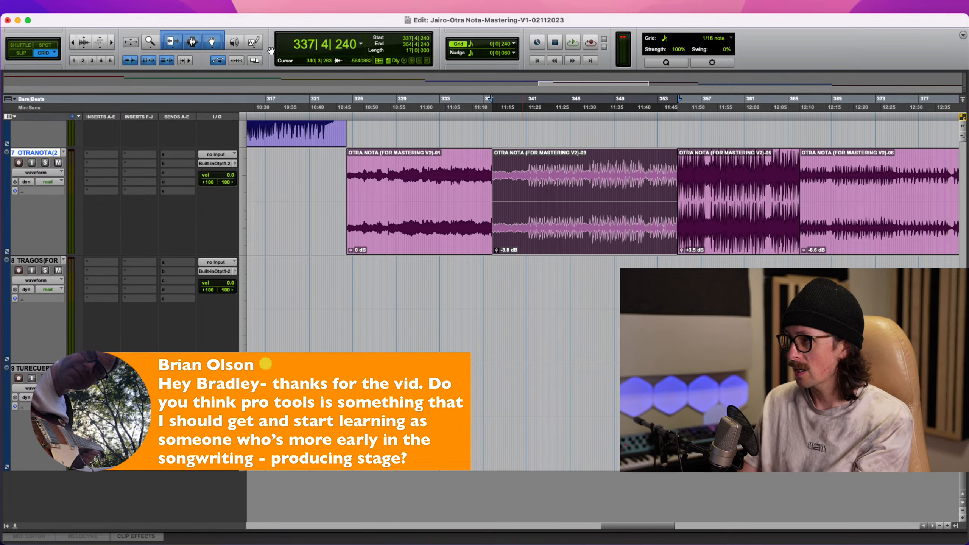
{"action": "left_click", "coordinate": [245, 6]}
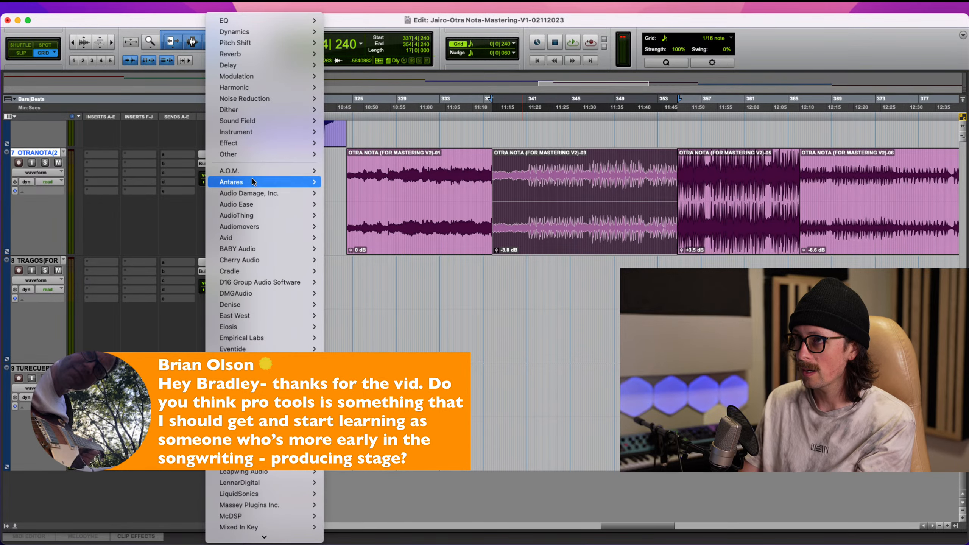
{"action": "mouse_move", "coordinate": [263, 237]}
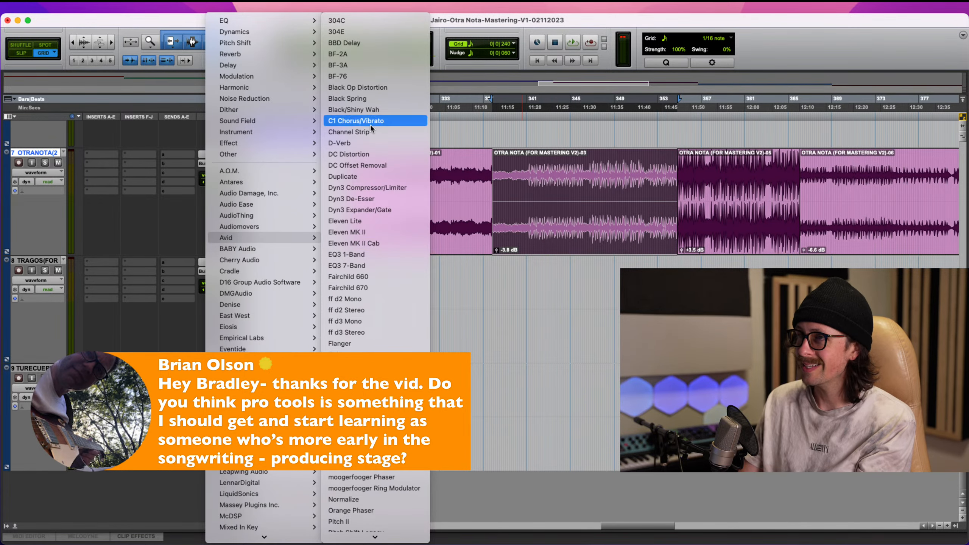
{"action": "left_click", "coordinate": [640, 209]}
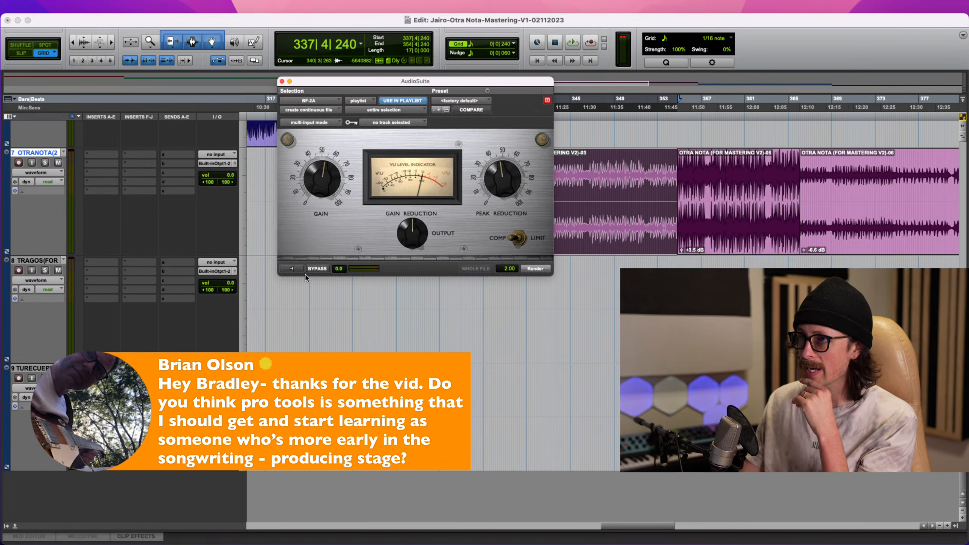
- Preview the section through BF-2A while raising gain and peak reduction, and render the processing into the clip
{"action": "left_click", "coordinate": [291, 269]}
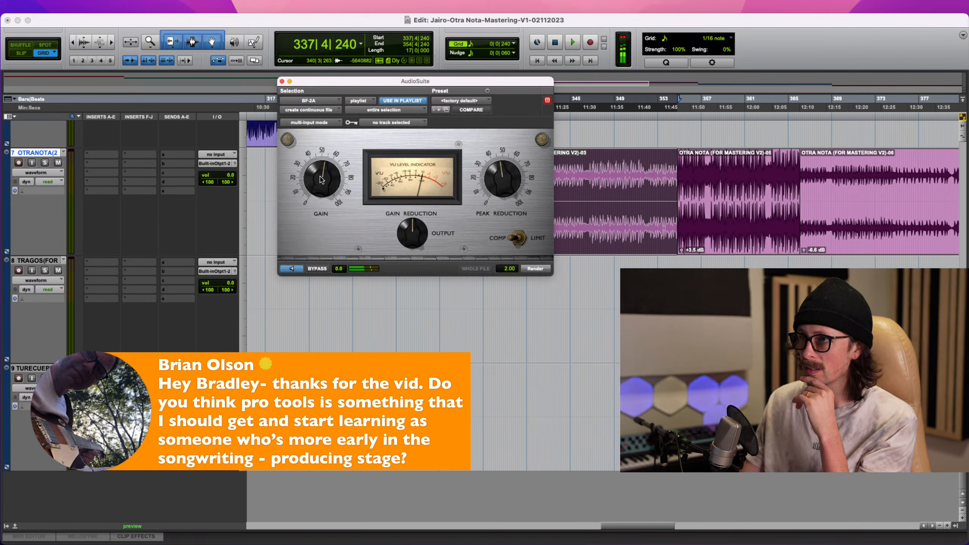
{"action": "mouse_move", "coordinate": [322, 179]}
{"action": "left_mouse_down"}
{"action": "mouse_move", "coordinate": [324, 197]}
{"action": "mouse_move", "coordinate": [323, 178]}
{"action": "left_mouse_up"}
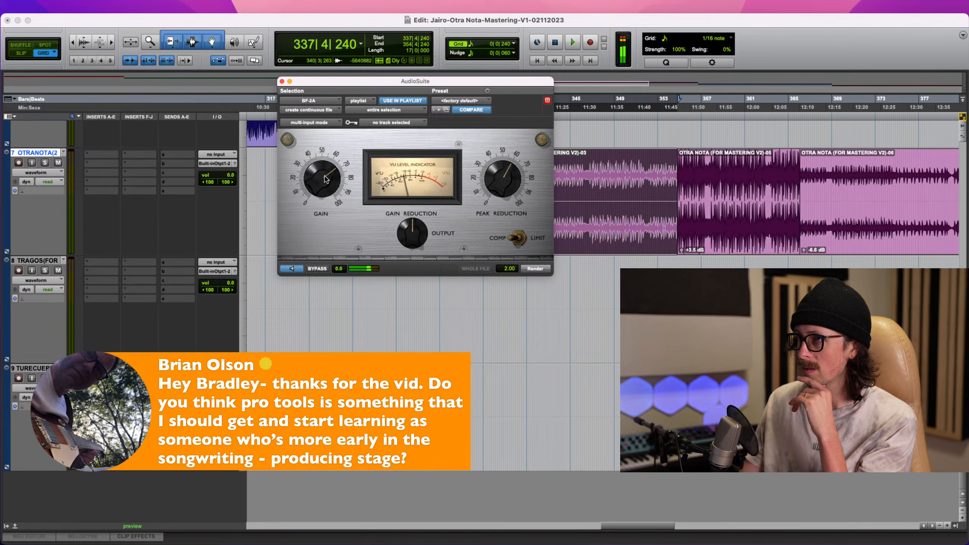
{"action": "left_click", "coordinate": [291, 269]}
{"action": "left_click", "coordinate": [534, 268]}
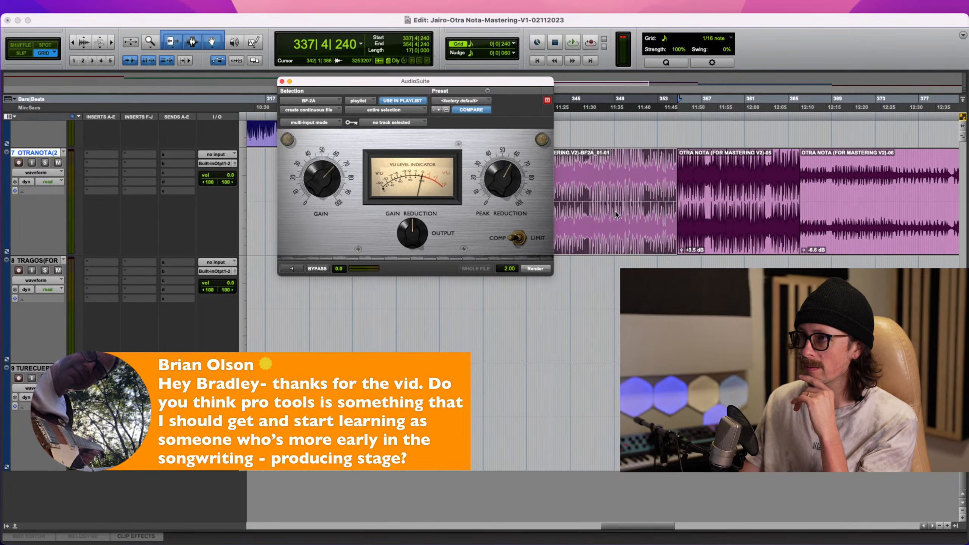
{"action": "left_click", "coordinate": [615, 197]}
{"action": "left_click", "coordinate": [629, 240]}
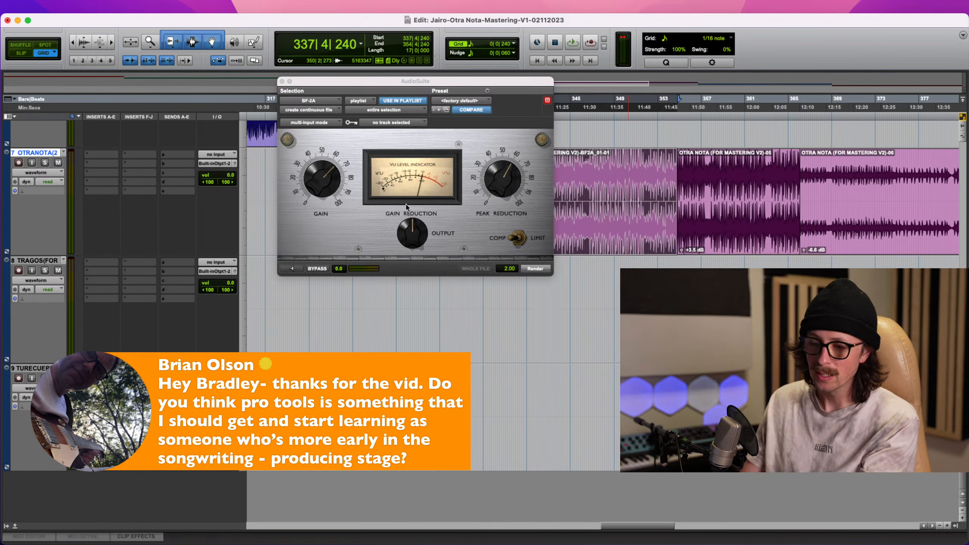
- Undo the BF-2A render, the clip gain changes and the splits on the OTRA NOTA clip, and close AudioSuite
{"action": "key", "text": "super+z"}
{"action": "key", "text": "super+z"}
{"action": "key", "text": "super+z"}
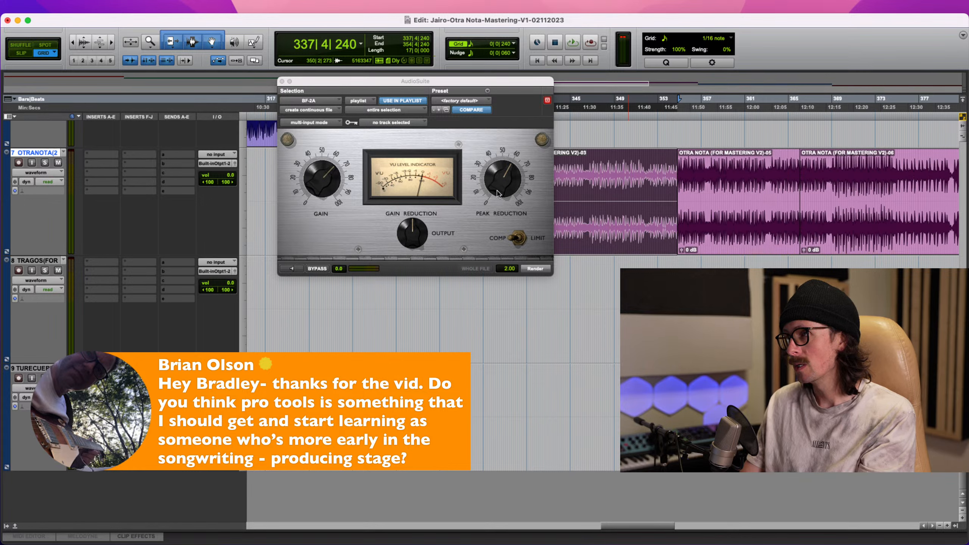
{"action": "key", "text": "super+z"}
{"action": "key", "text": "super+z"}
{"action": "key", "text": "super+z"}
{"action": "key", "text": "super+z"}
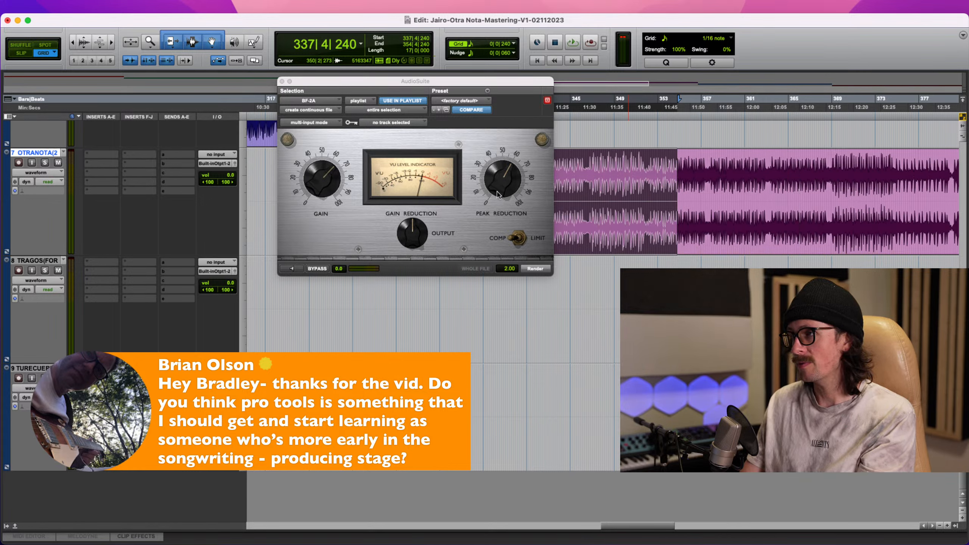
{"action": "left_click", "coordinate": [282, 81]}
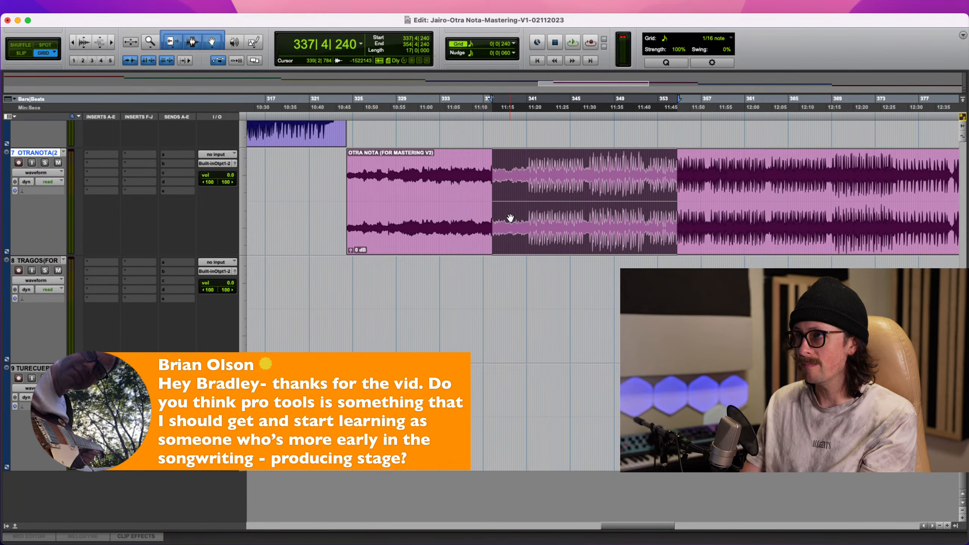
- Select the whole OTRA NOTA clip and open Synchro Arts VocAlign Project 5 as an AudioSuite process
{"action": "left_click", "coordinate": [506, 251]}
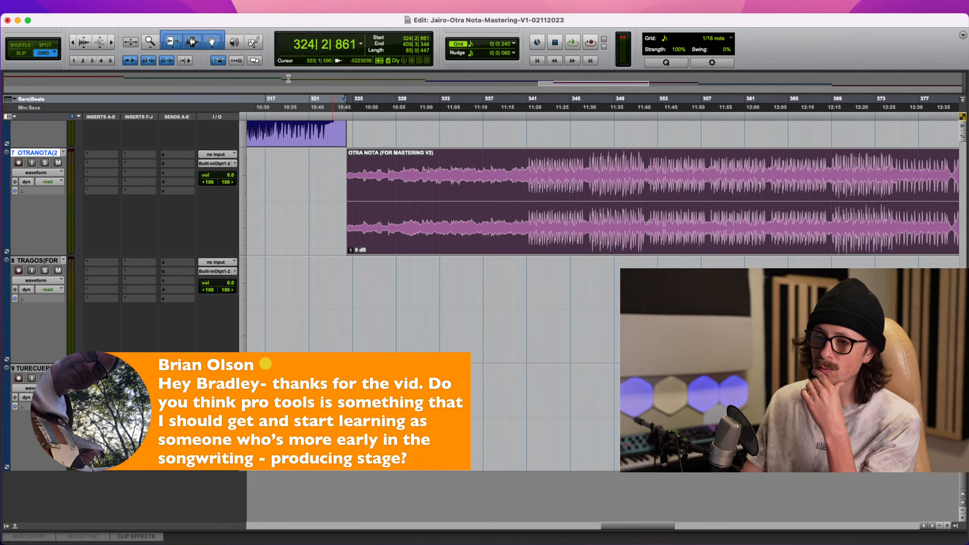
{"action": "left_click", "coordinate": [231, 3]}
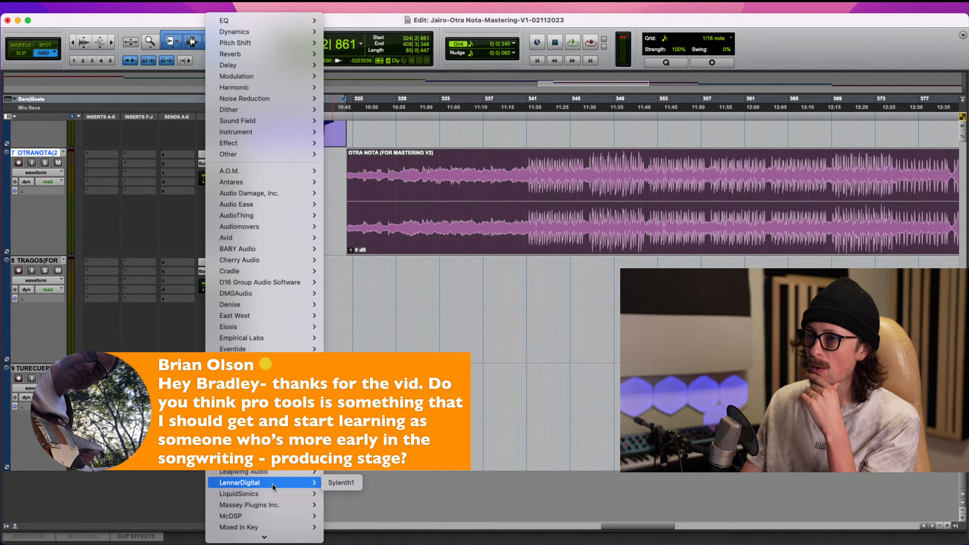
{"action": "mouse_move", "coordinate": [263, 496]}
{"action": "scroll", "coordinate": [263, 500], "scroll_direction": "down", "scroll_amount": 10}
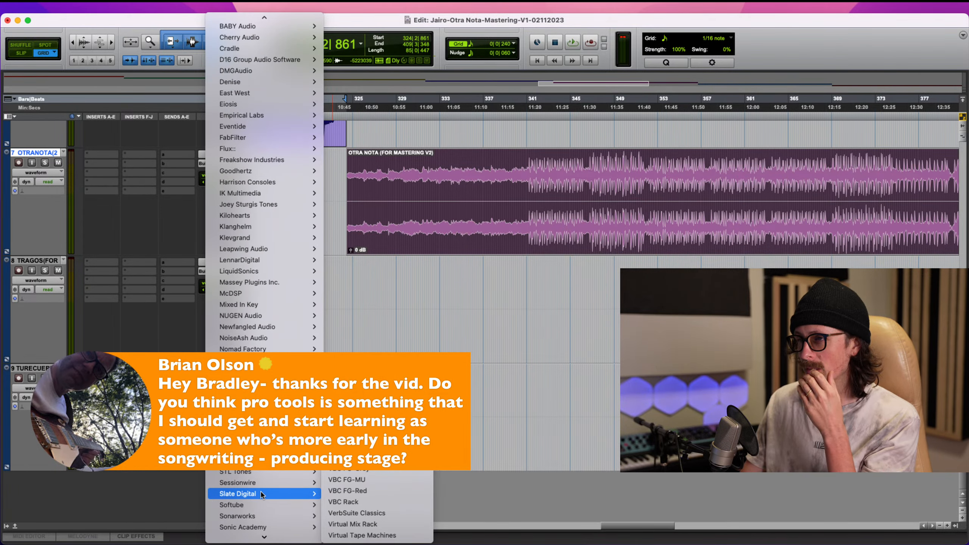
{"action": "scroll", "coordinate": [267, 502], "scroll_direction": "down", "scroll_amount": 3}
{"action": "mouse_move", "coordinate": [279, 519]}
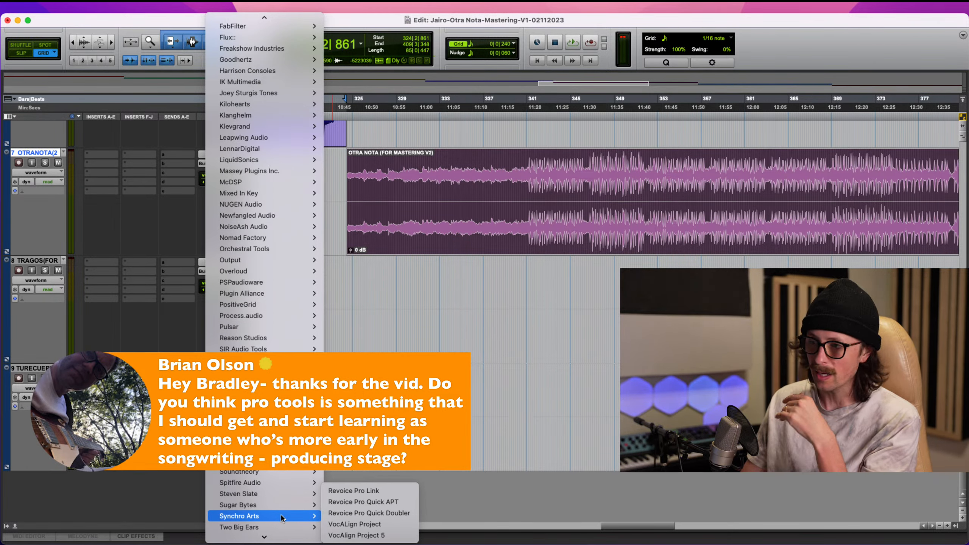
{"action": "left_click", "coordinate": [381, 536]}
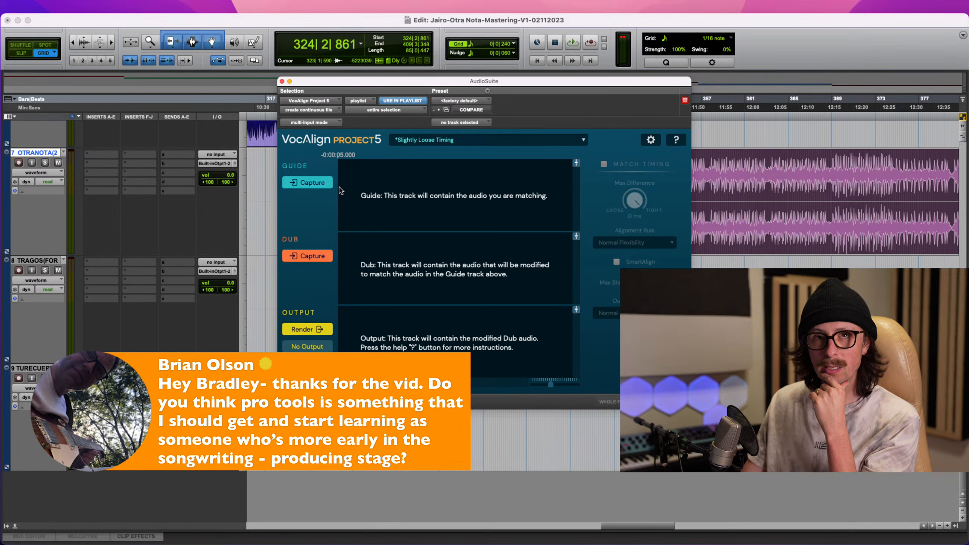
- Capture the OTRA NOTA clip as the VocAlign guide and move the plug-in window off the waveforms
{"action": "left_click", "coordinate": [733, 196]}
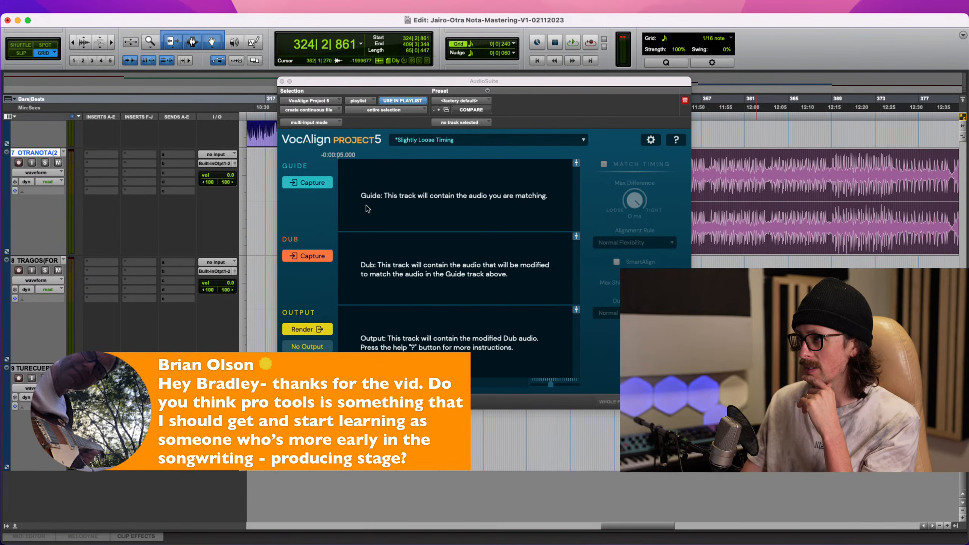
{"action": "left_click", "coordinate": [312, 183]}
{"action": "left_click_drag", "start_coordinate": [641, 85], "coordinate": [443, 118]}
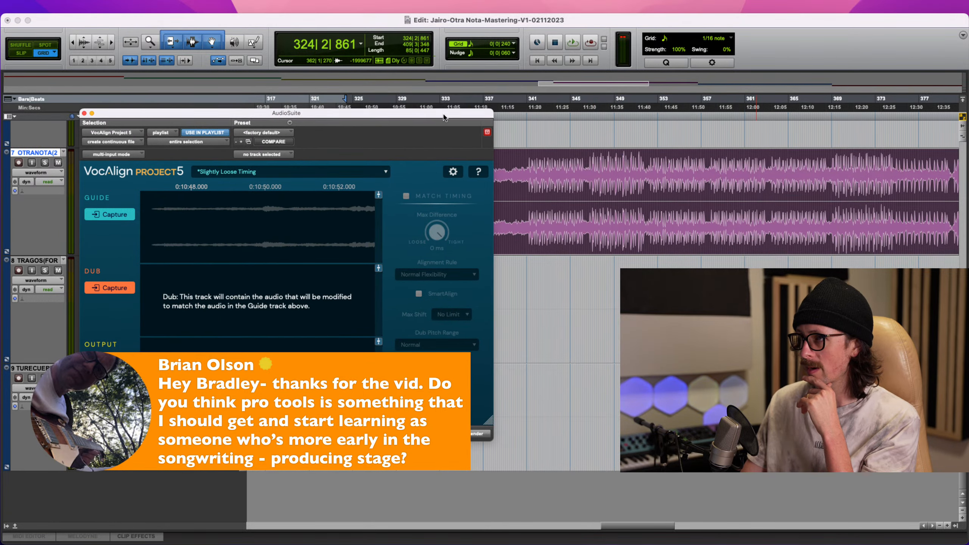
- Select the TRAGOS clip, capture it as the VocAlign dub, and close the plug-in without rendering
{"action": "key", "text": "t"}
{"action": "key", "text": "t"}
{"action": "key", "text": "r"}
{"action": "key", "text": "r"}
{"action": "key", "text": "r"}
{"action": "key", "text": "r"}
{"action": "key", "text": "r"}
{"action": "key", "text": "r"}
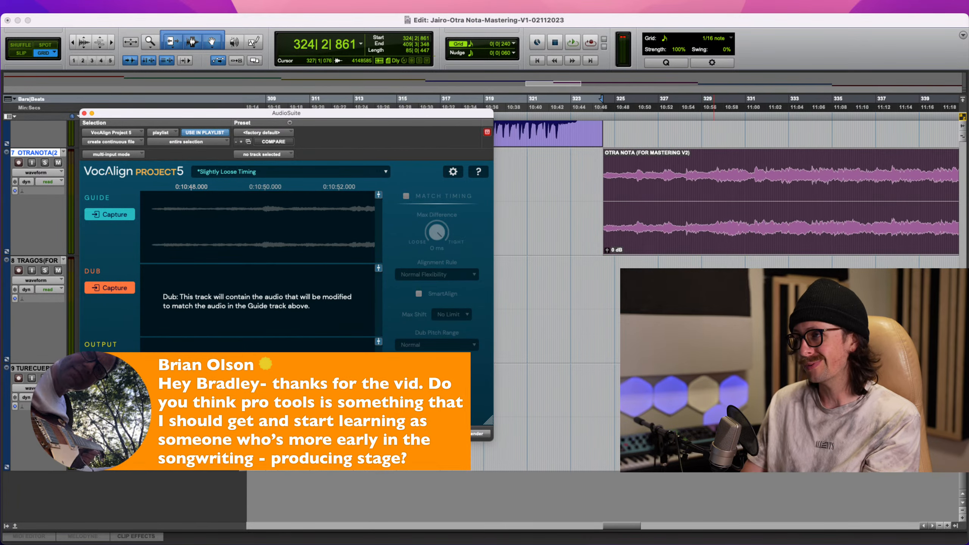
{"action": "left_click", "coordinate": [552, 339]}
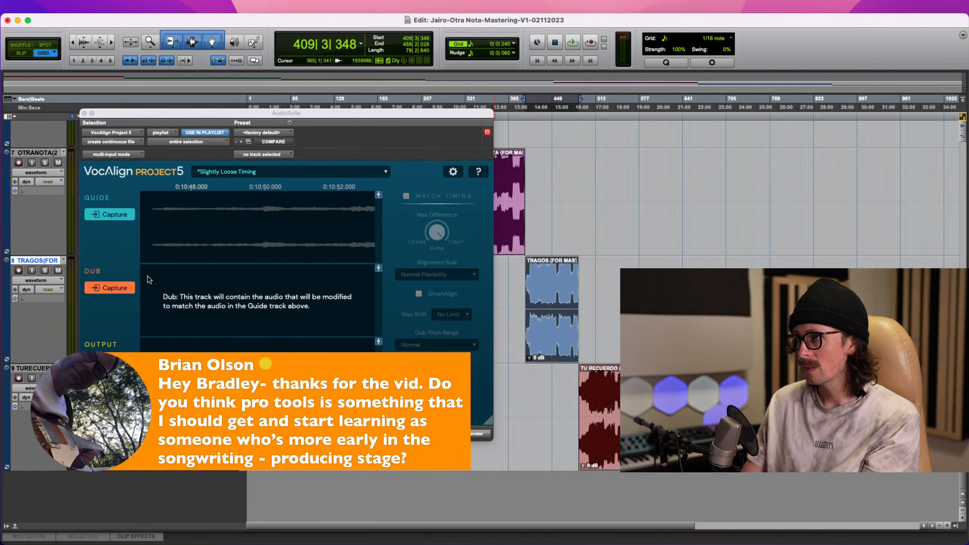
{"action": "left_click", "coordinate": [116, 288]}
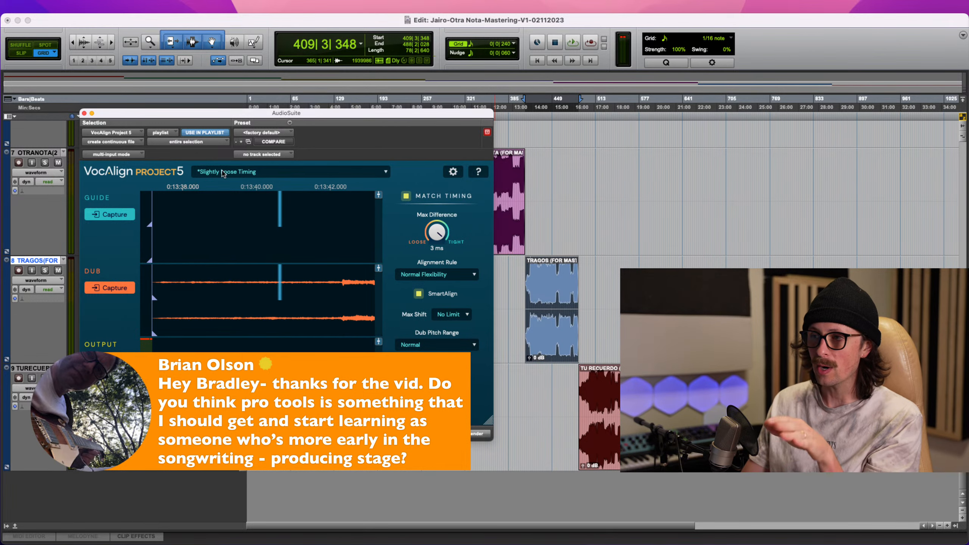
{"action": "left_click", "coordinate": [84, 113]}
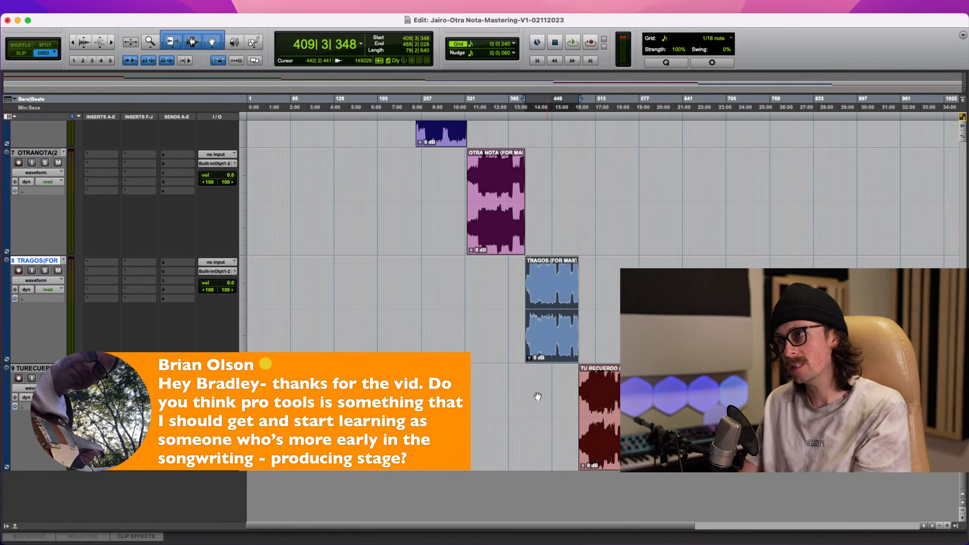
{"action": "key", "text": "t"}
{"action": "key", "text": "t"}
{"action": "key", "text": "r"}
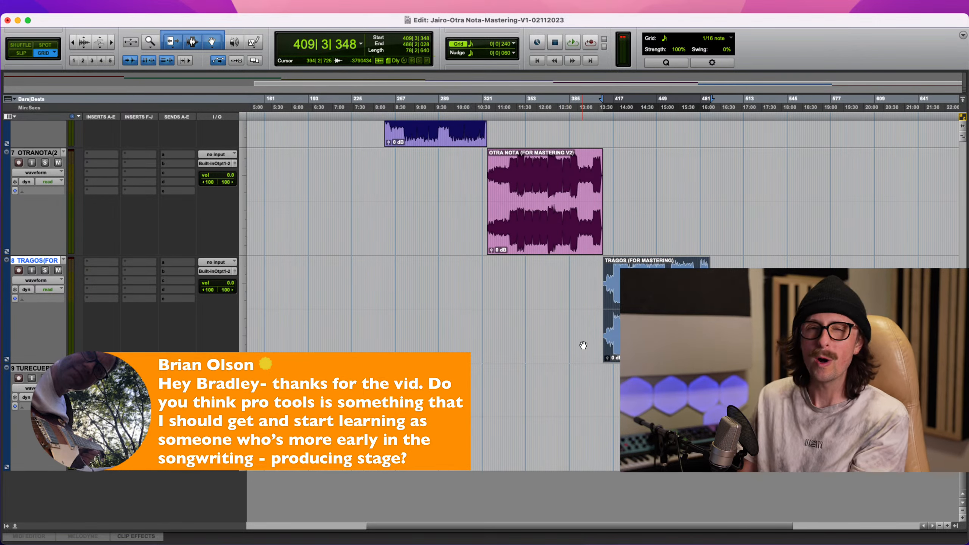
{"action": "key", "text": "super+Tab"}
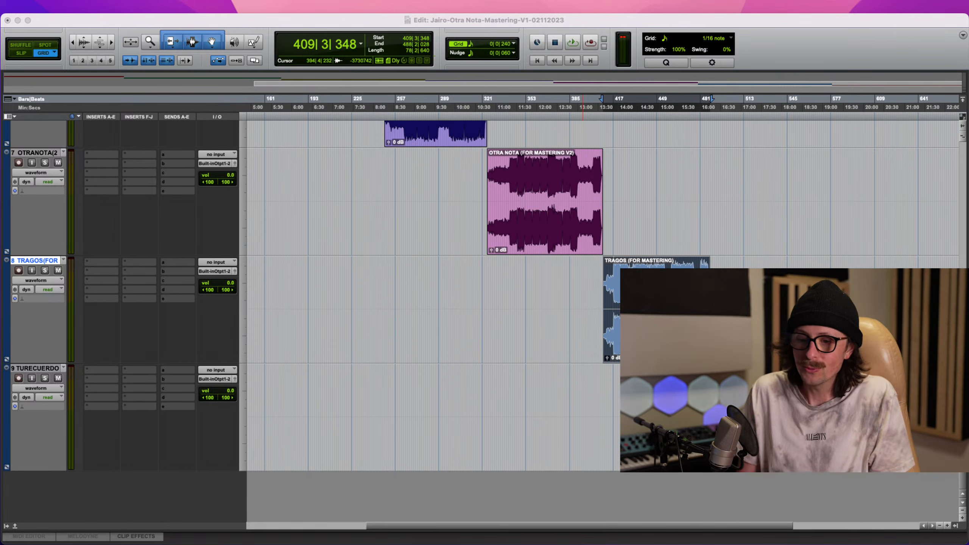
{"action": "left_click", "coordinate": [523, 385]}
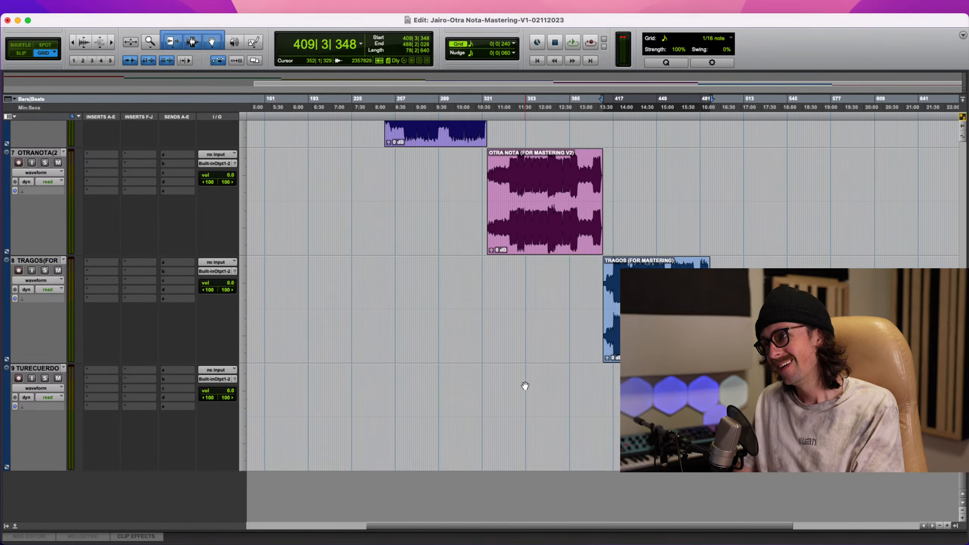
- Enlarge the OTRA NOTA track to fill the edit window and examine its waveform at sample level around 347|4|480
{"action": "left_click", "coordinate": [525, 186]}
{"action": "double_click", "coordinate": [534, 207]}
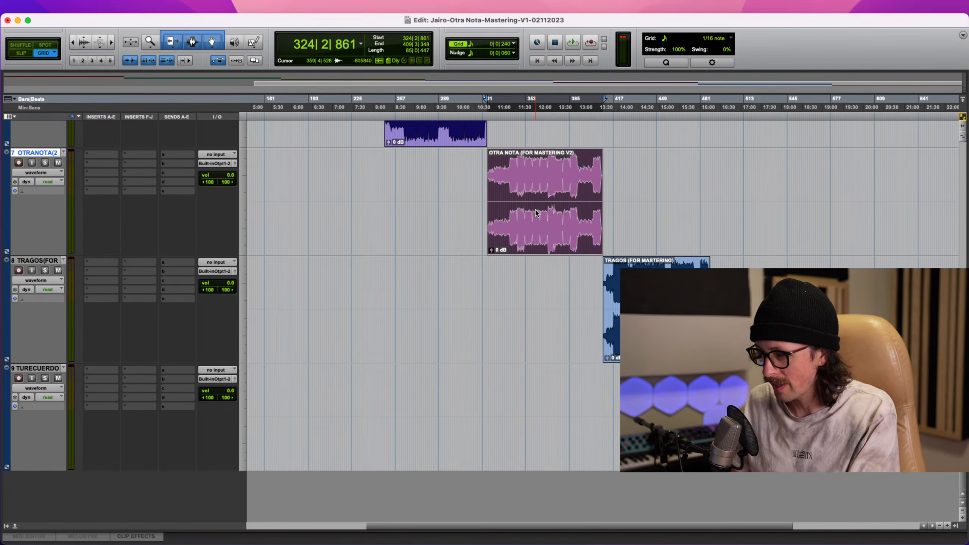
{"action": "key", "text": "e"}
{"action": "left_click", "coordinate": [446, 215]}
{"action": "key", "text": "t"}
{"action": "key", "text": "t"}
{"action": "key", "text": "t"}
{"action": "key", "text": "t"}
{"action": "key", "text": "t"}
{"action": "key", "text": "t"}
{"action": "key", "text": "t"}
{"action": "key", "text": "t"}
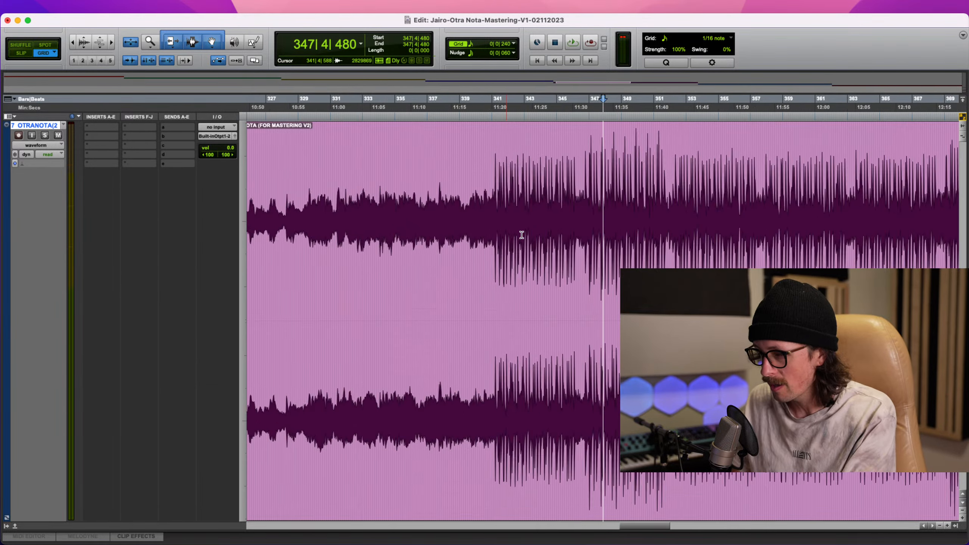
{"action": "key", "text": "t"}
{"action": "key", "text": "t"}
{"action": "key", "text": "t"}
{"action": "key", "text": "t"}
{"action": "key", "text": "t"}
{"action": "key", "text": "t"}
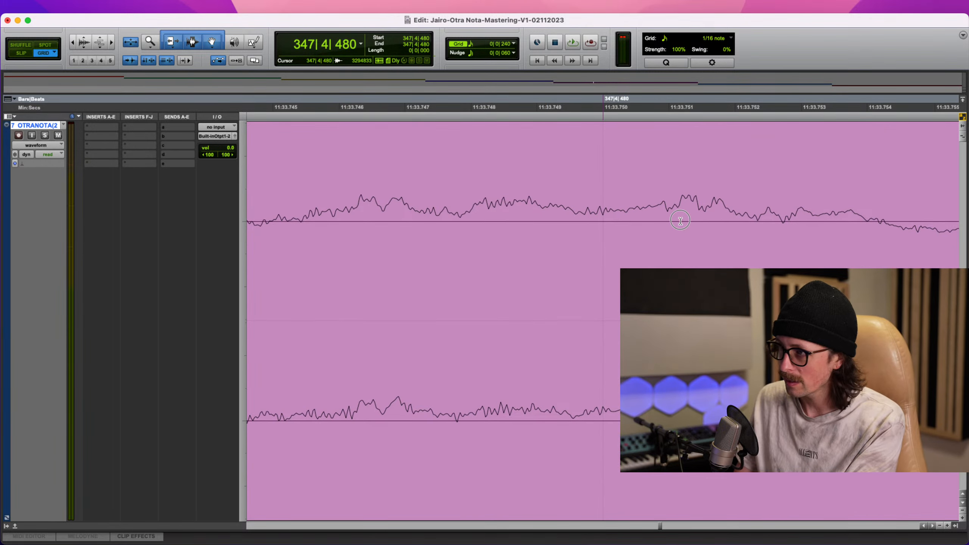
{"action": "key", "text": "r"}
{"action": "key", "text": "r"}
{"action": "key", "text": "t"}
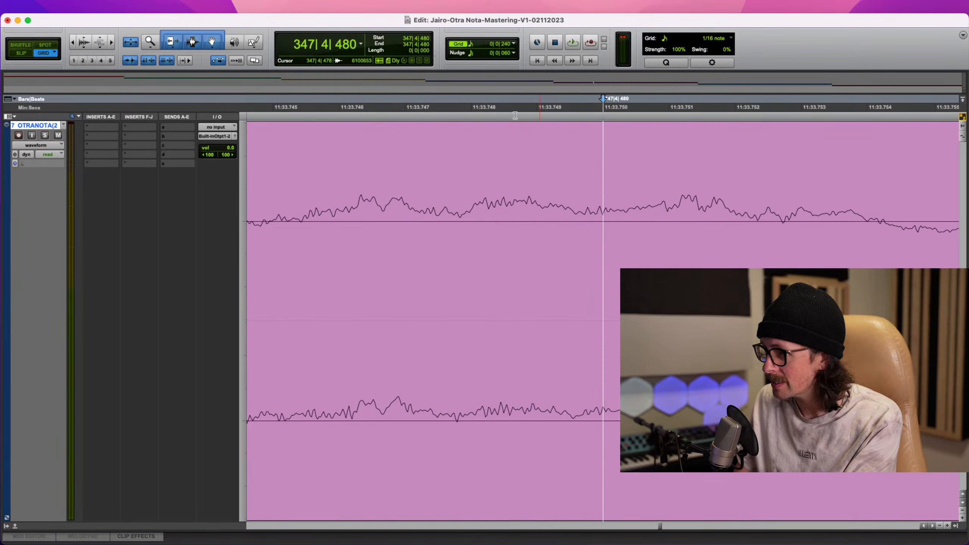
- Change the grid to the Samples scale with a value of 1 sample
{"action": "left_click", "coordinate": [513, 44]}
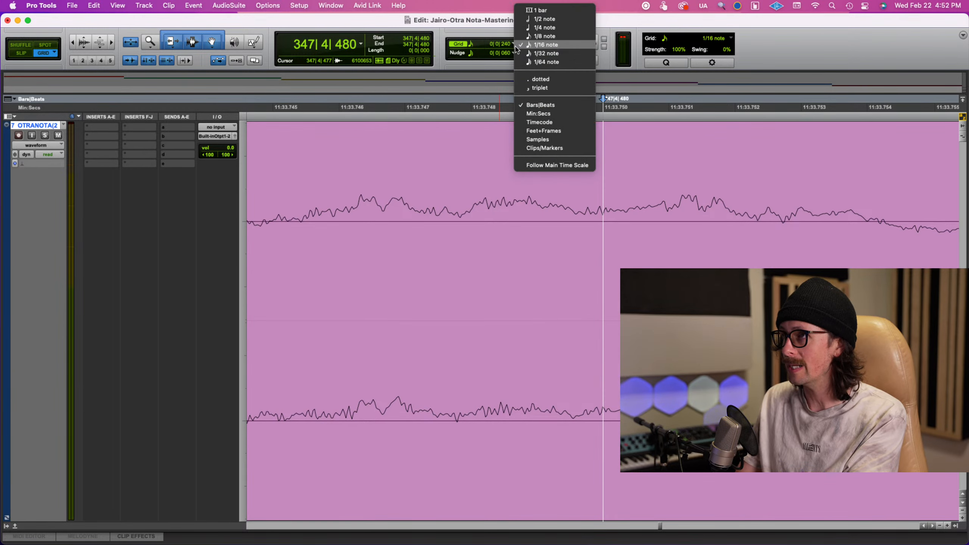
{"action": "left_click", "coordinate": [538, 140]}
{"action": "left_click", "coordinate": [603, 220]}
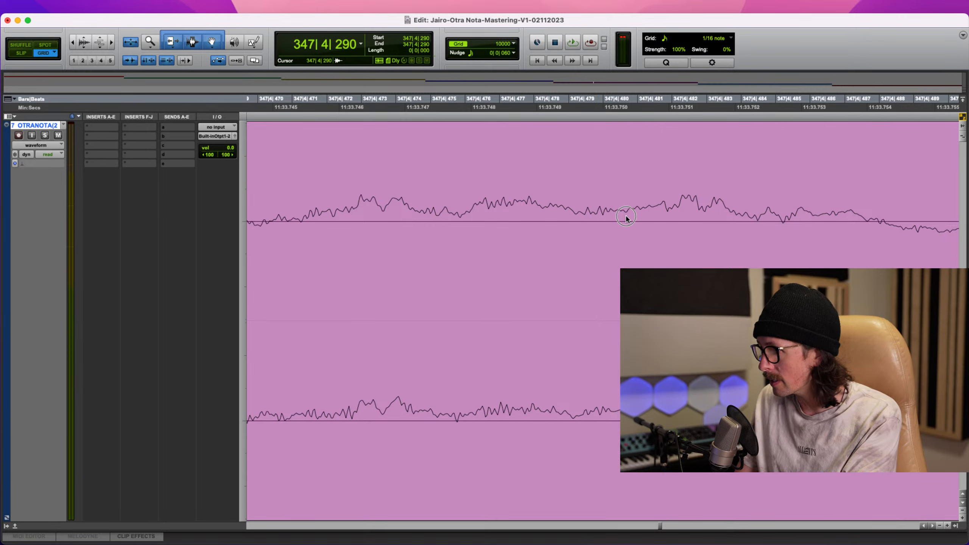
{"action": "scroll", "coordinate": [633, 218], "scroll_direction": "left", "scroll_amount": 2}
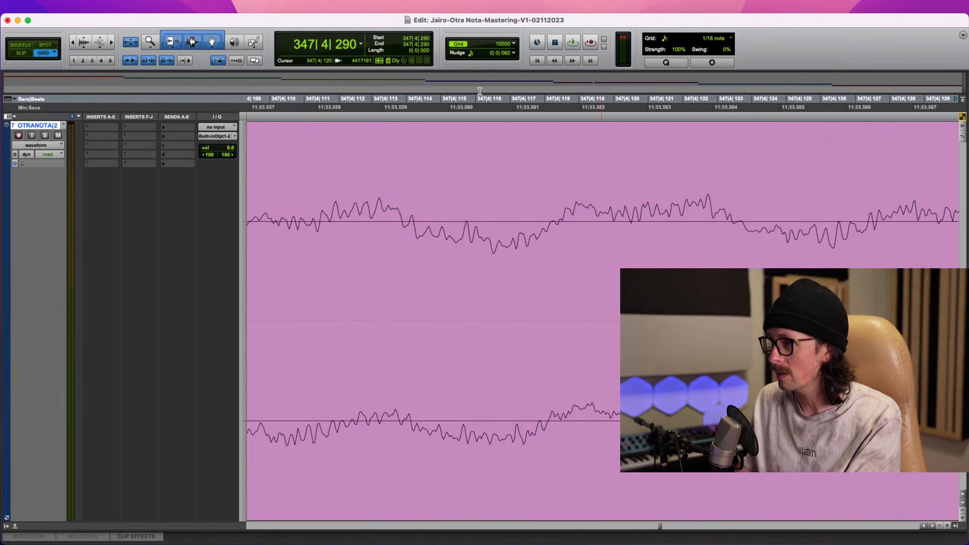
{"action": "left_click", "coordinate": [513, 44]}
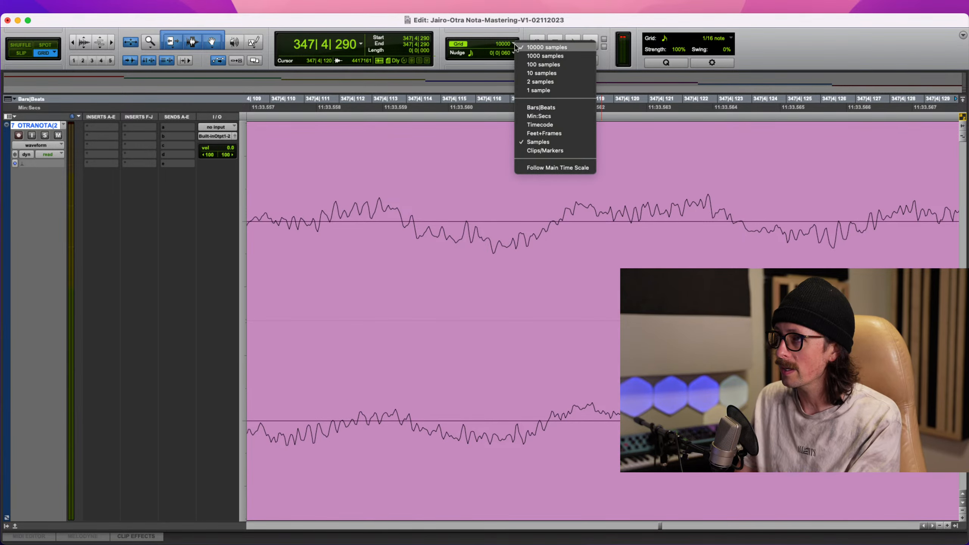
{"action": "left_click", "coordinate": [542, 89]}
- Select a tiny sample-level section of the OTRA NOTA waveform at 347|4|118
{"action": "mouse_move", "coordinate": [558, 207]}
{"action": "left_mouse_down"}
{"action": "mouse_move", "coordinate": [575, 206]}
{"action": "mouse_move", "coordinate": [564, 212]}
{"action": "left_mouse_up"}
{"action": "key", "text": "t"}
{"action": "key", "text": "t"}
{"action": "key", "text": "t"}
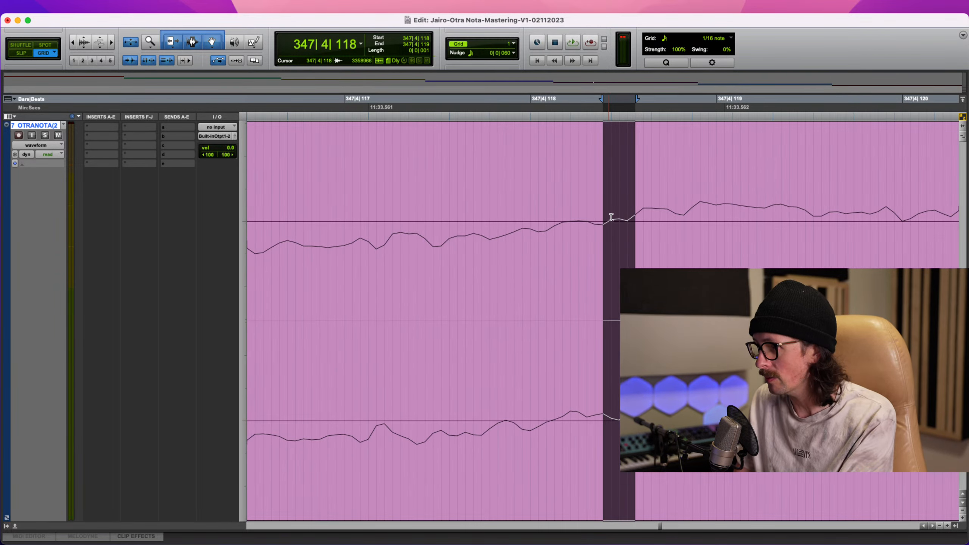
{"action": "left_click", "coordinate": [605, 216]}
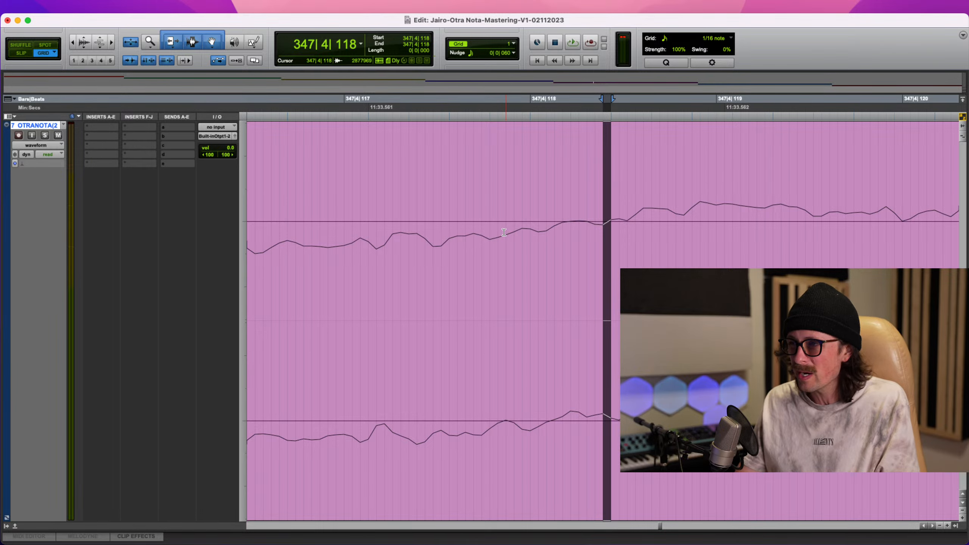
- Redraw the upper channel's waveform freehand with the Pencil tool several times between about 347|4|117 and 347|4|119
{"action": "left_click", "coordinate": [253, 41]}
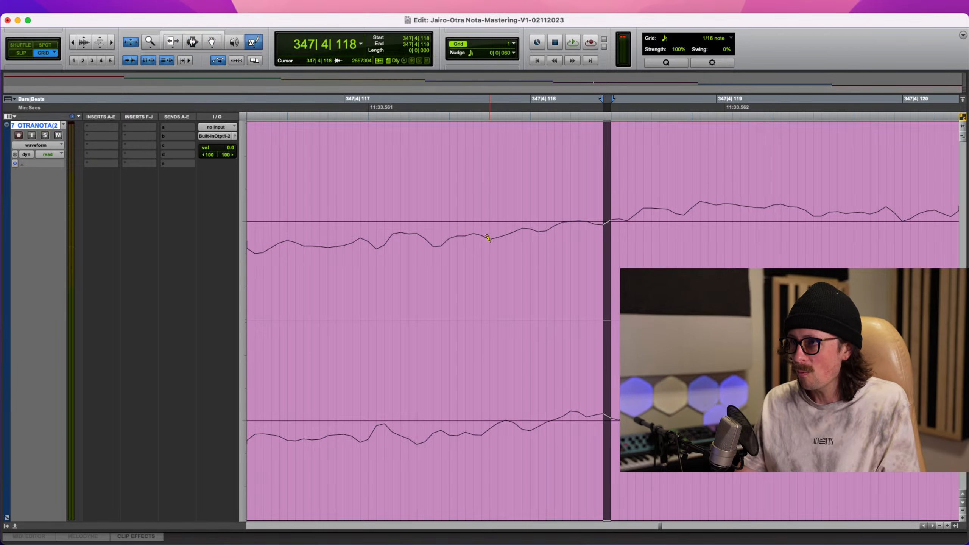
{"action": "left_click_drag", "start_coordinate": [510, 225], "coordinate": [642, 212]}
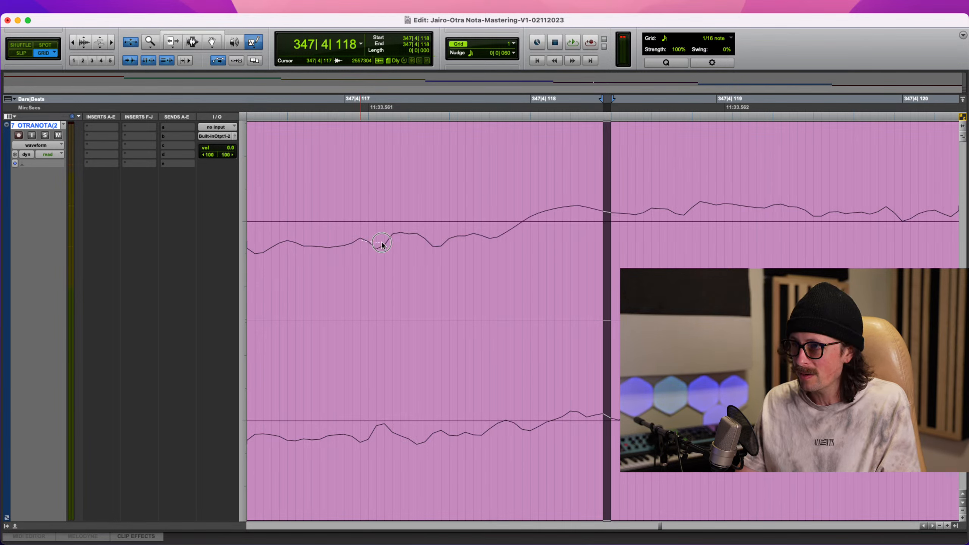
{"action": "mouse_move", "coordinate": [381, 243]}
{"action": "left_mouse_down"}
{"action": "mouse_move", "coordinate": [607, 217]}
{"action": "mouse_move", "coordinate": [696, 186]}
{"action": "left_mouse_up"}
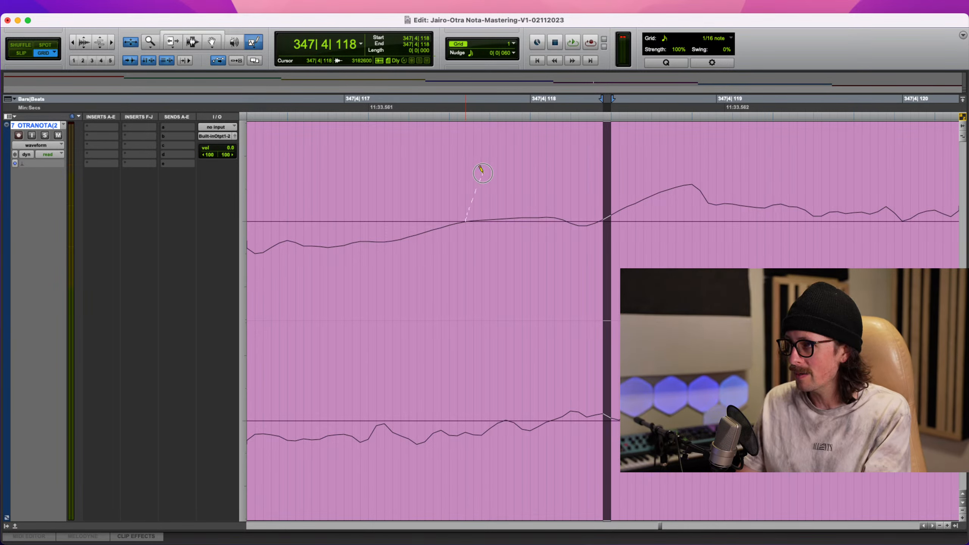
{"action": "left_click_drag", "start_coordinate": [459, 221], "coordinate": [508, 217]}
{"action": "mouse_move", "coordinate": [445, 225]}
{"action": "left_mouse_down"}
{"action": "mouse_move", "coordinate": [529, 197]}
{"action": "mouse_move", "coordinate": [677, 250]}
{"action": "left_mouse_up"}
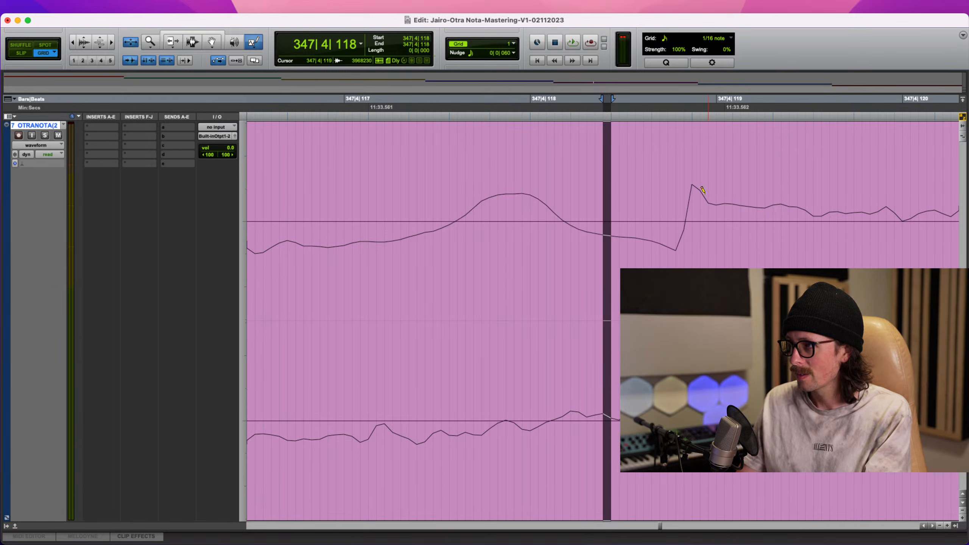
{"action": "left_click_drag", "start_coordinate": [717, 206], "coordinate": [358, 241]}
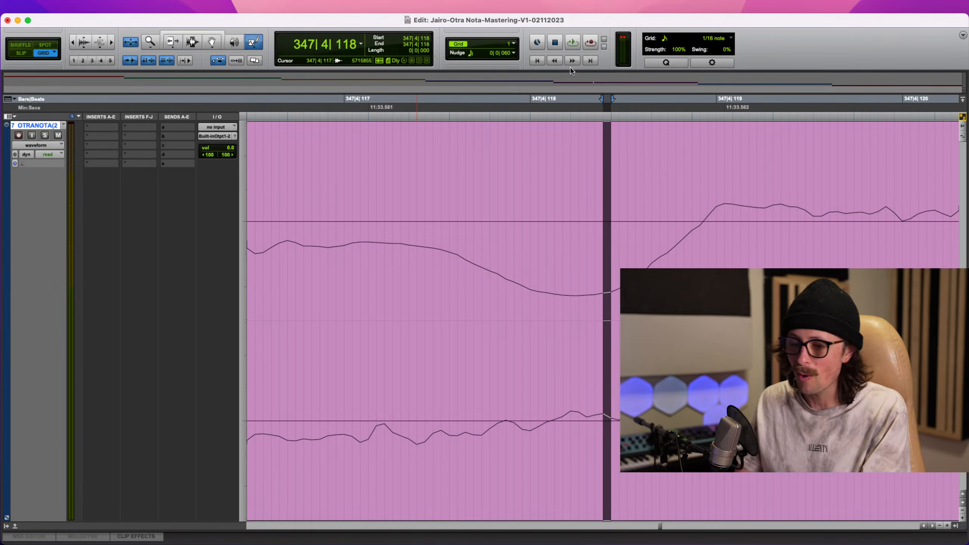
- Undo the pencil redraws on the OTRA NOTA waveform
{"action": "key", "text": "super+z"}
{"action": "key", "text": "super+z"}
{"action": "key", "text": "super+z"}
{"action": "key", "text": "super+z"}
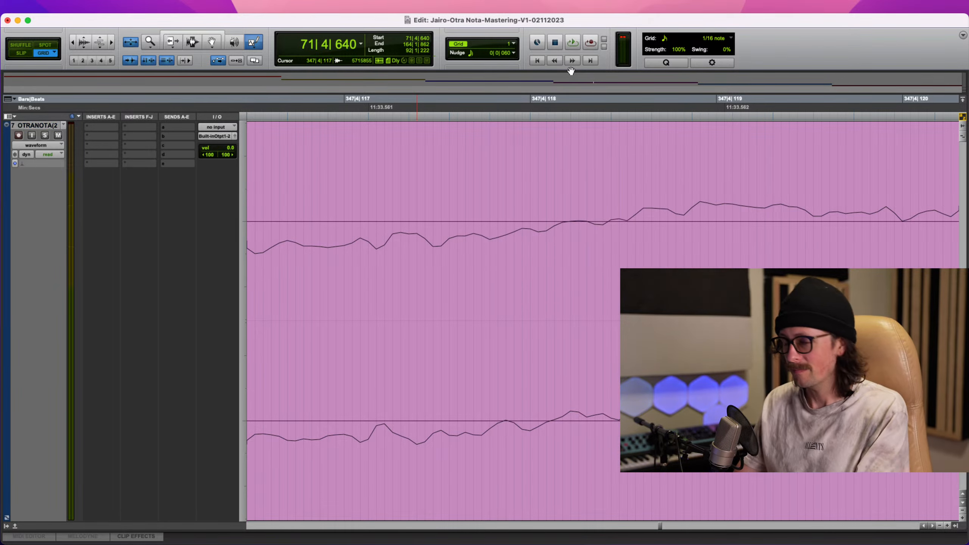
{"action": "key", "text": "r"}
{"action": "key", "text": "r"}
{"action": "key", "text": "r"}
{"action": "key", "text": "r"}
{"action": "key", "text": "r"}
{"action": "key", "text": "r"}
{"action": "key", "text": "r"}
{"action": "key", "text": "r"}
{"action": "key", "text": "r"}
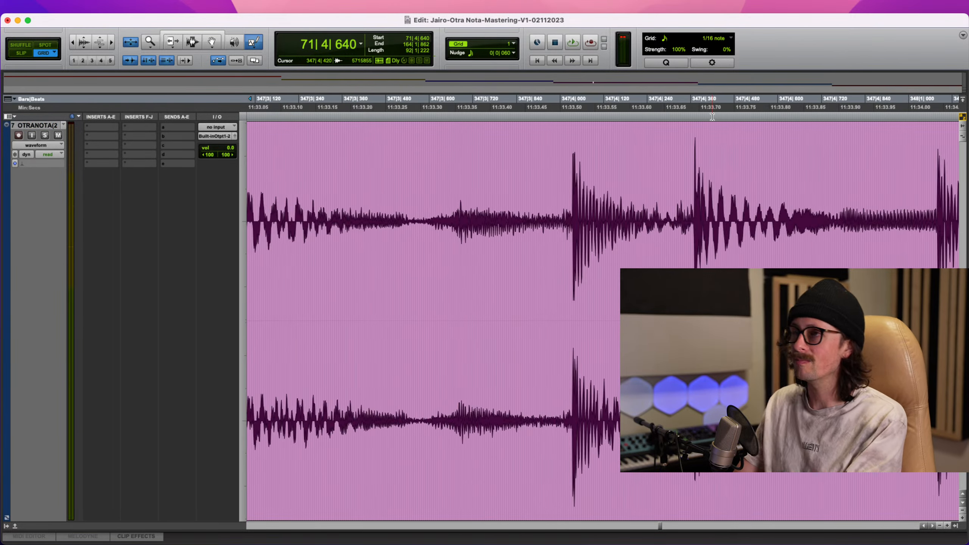
{"action": "key", "text": "r"}
{"action": "key", "text": "r"}
{"action": "key", "text": "r"}
{"action": "key", "text": "r"}
{"action": "key", "text": "r"}
{"action": "key", "text": "r"}
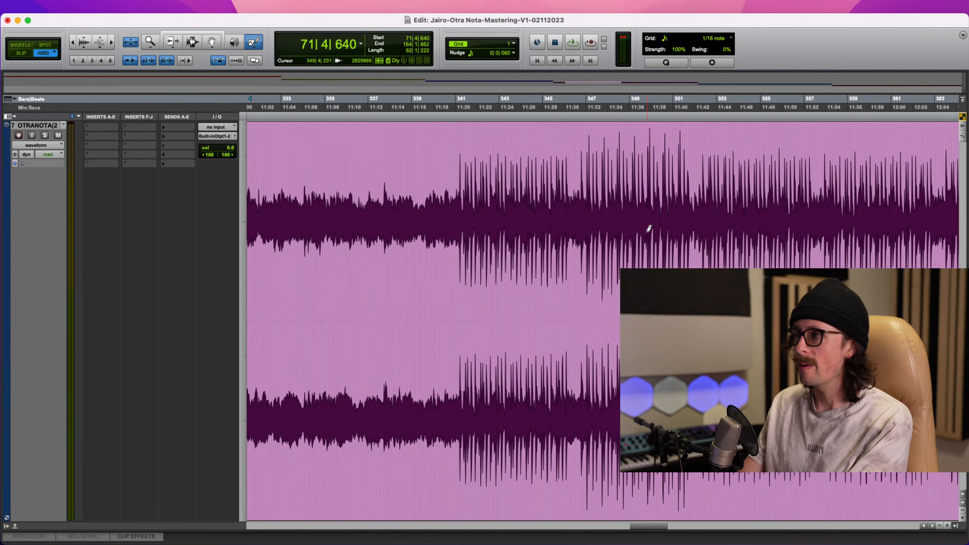
{"action": "key", "text": "r"}
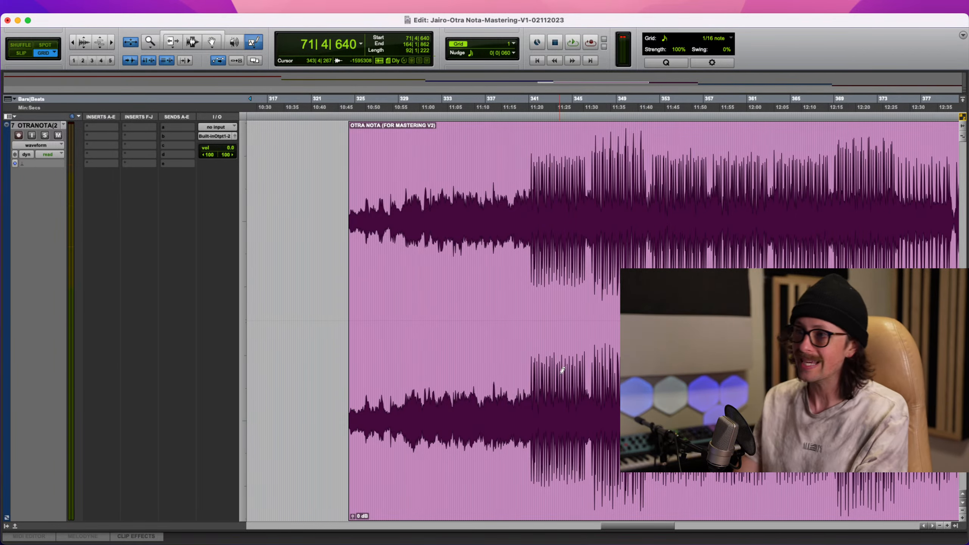
- Reactivate the Smart Tool, select the whole OTRA NOTA clip, and return the enlarged track to the regular multi-track view
{"action": "key", "text": "Escape"}
{"action": "key", "text": "Escape"}
{"action": "key", "text": "Escape"}
{"action": "key", "text": "Escape"}
{"action": "key", "text": "Escape"}
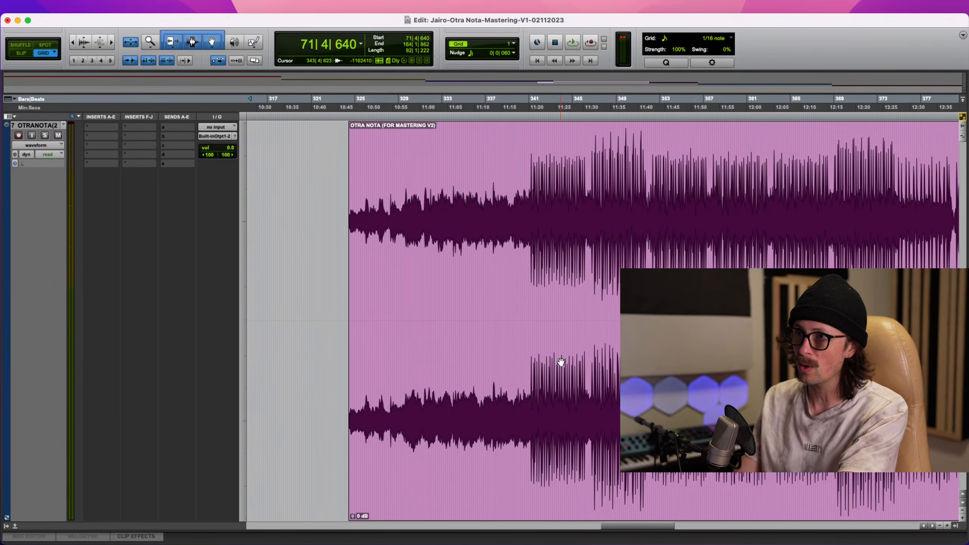
{"action": "left_click", "coordinate": [566, 404]}
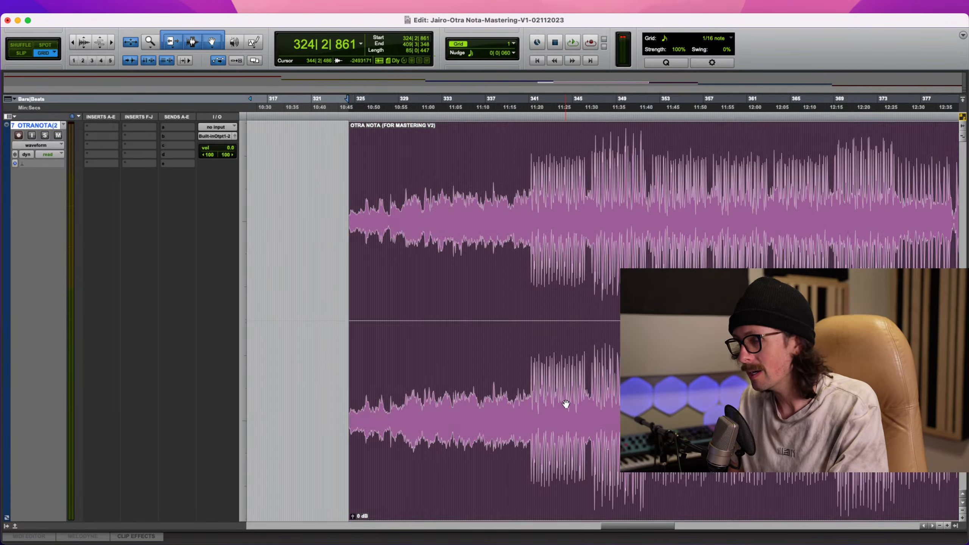
{"action": "key", "text": "e"}
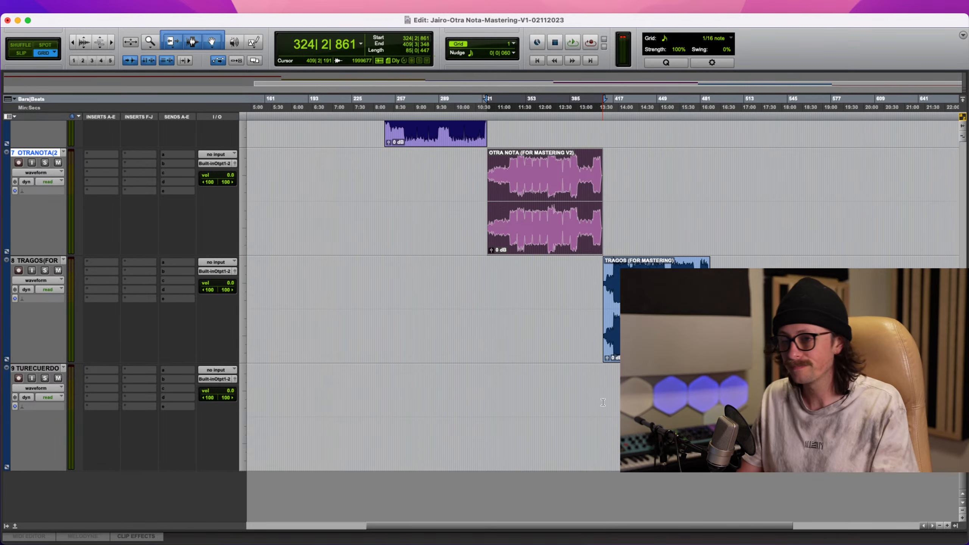
{"action": "key", "text": "super+Tab"}
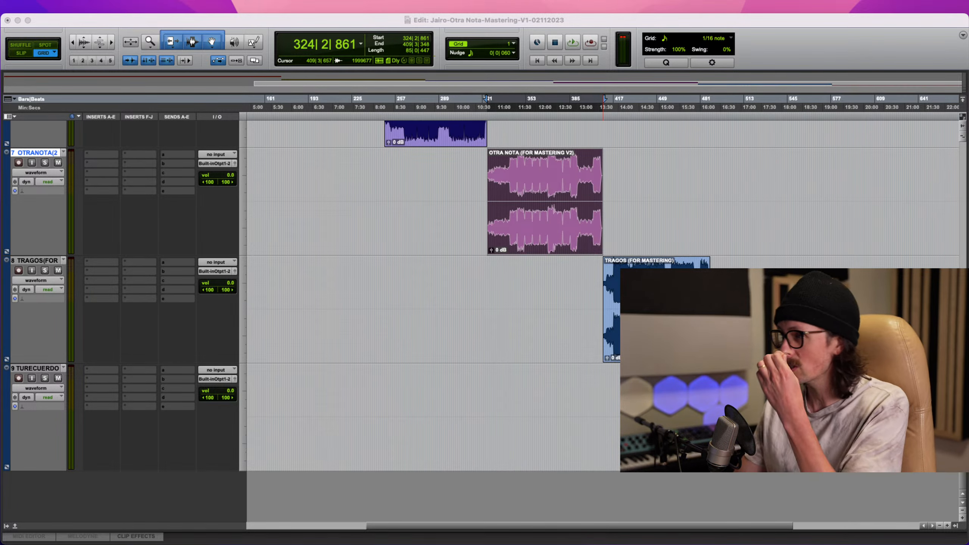